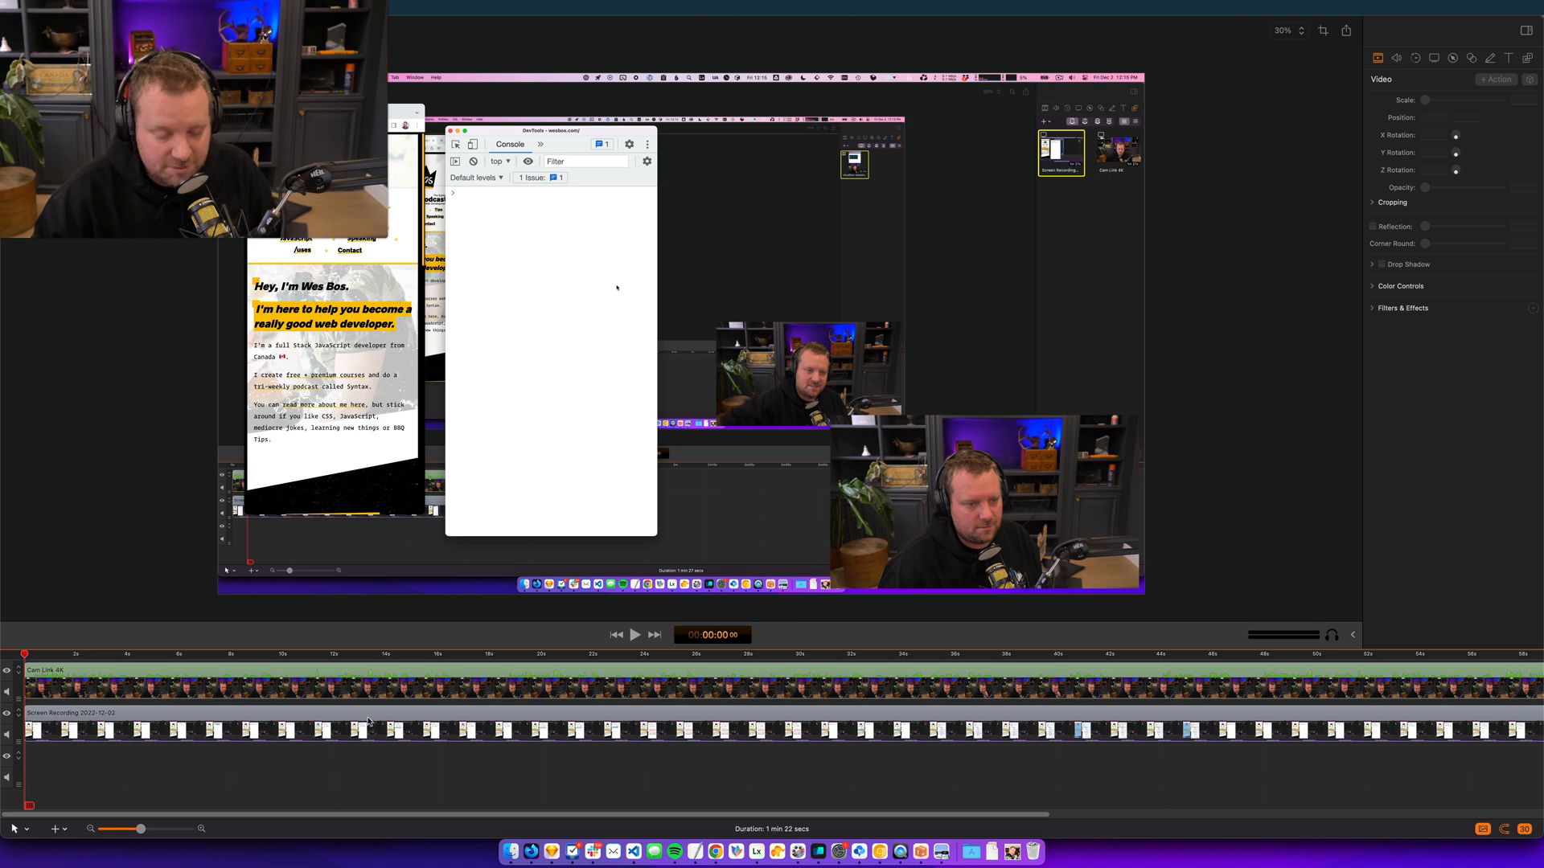
- Switch to the terminal, clear it and jump to the hot-tips folder with "z hot"
{"action": "scroll", "coordinate": [404, 714], "scroll_direction": "down", "scroll_amount": 6}
{"action": "scroll", "coordinate": [404, 715], "scroll_direction": "up", "scroll_amount": 2}
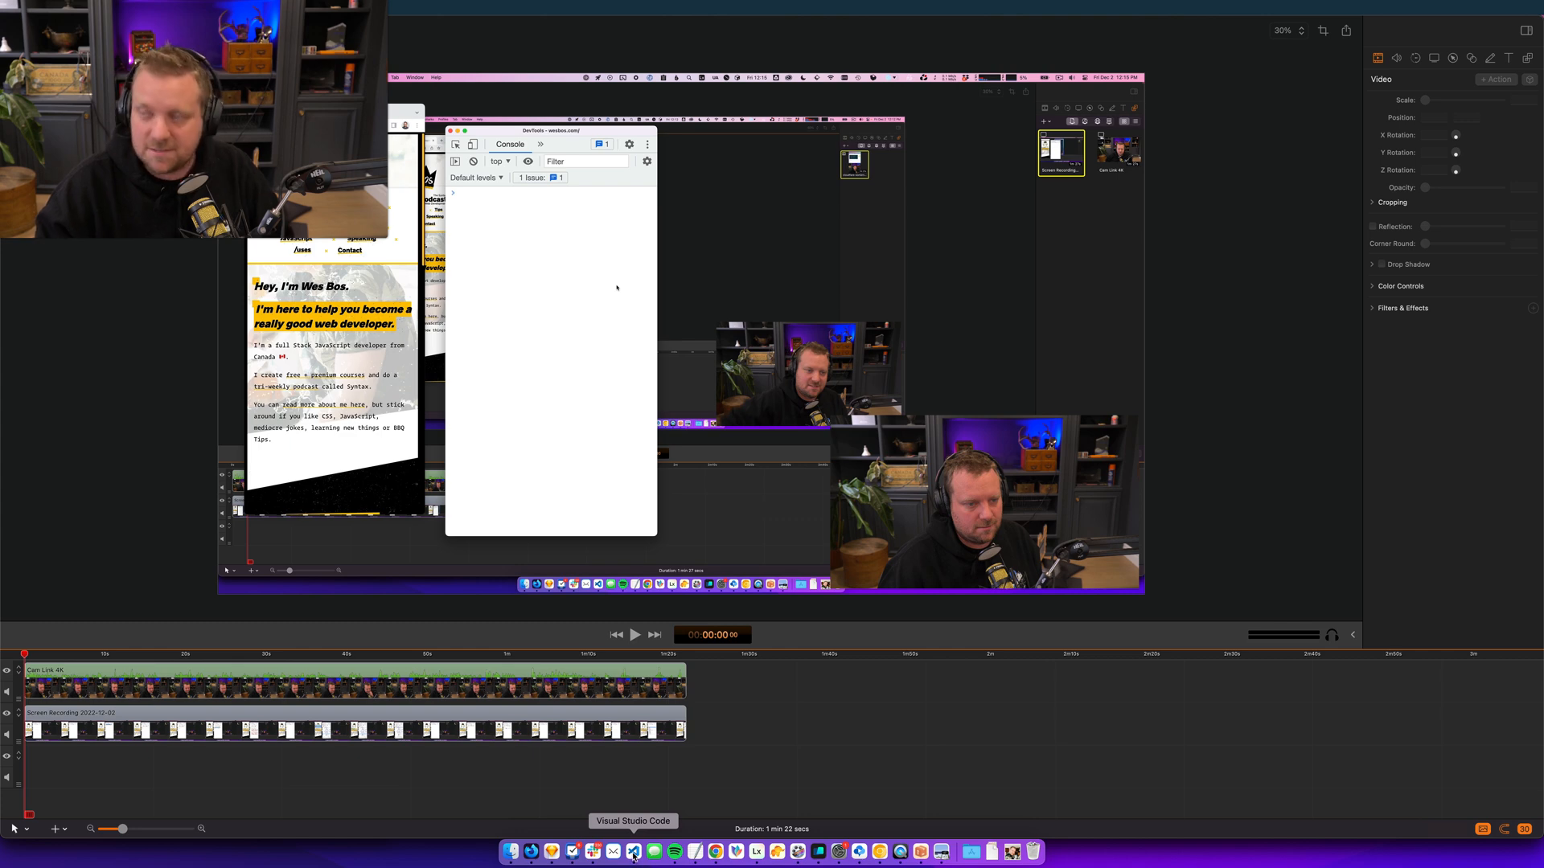
{"action": "left_click", "coordinate": [818, 853]}
{"action": "left_click", "coordinate": [595, 640]}
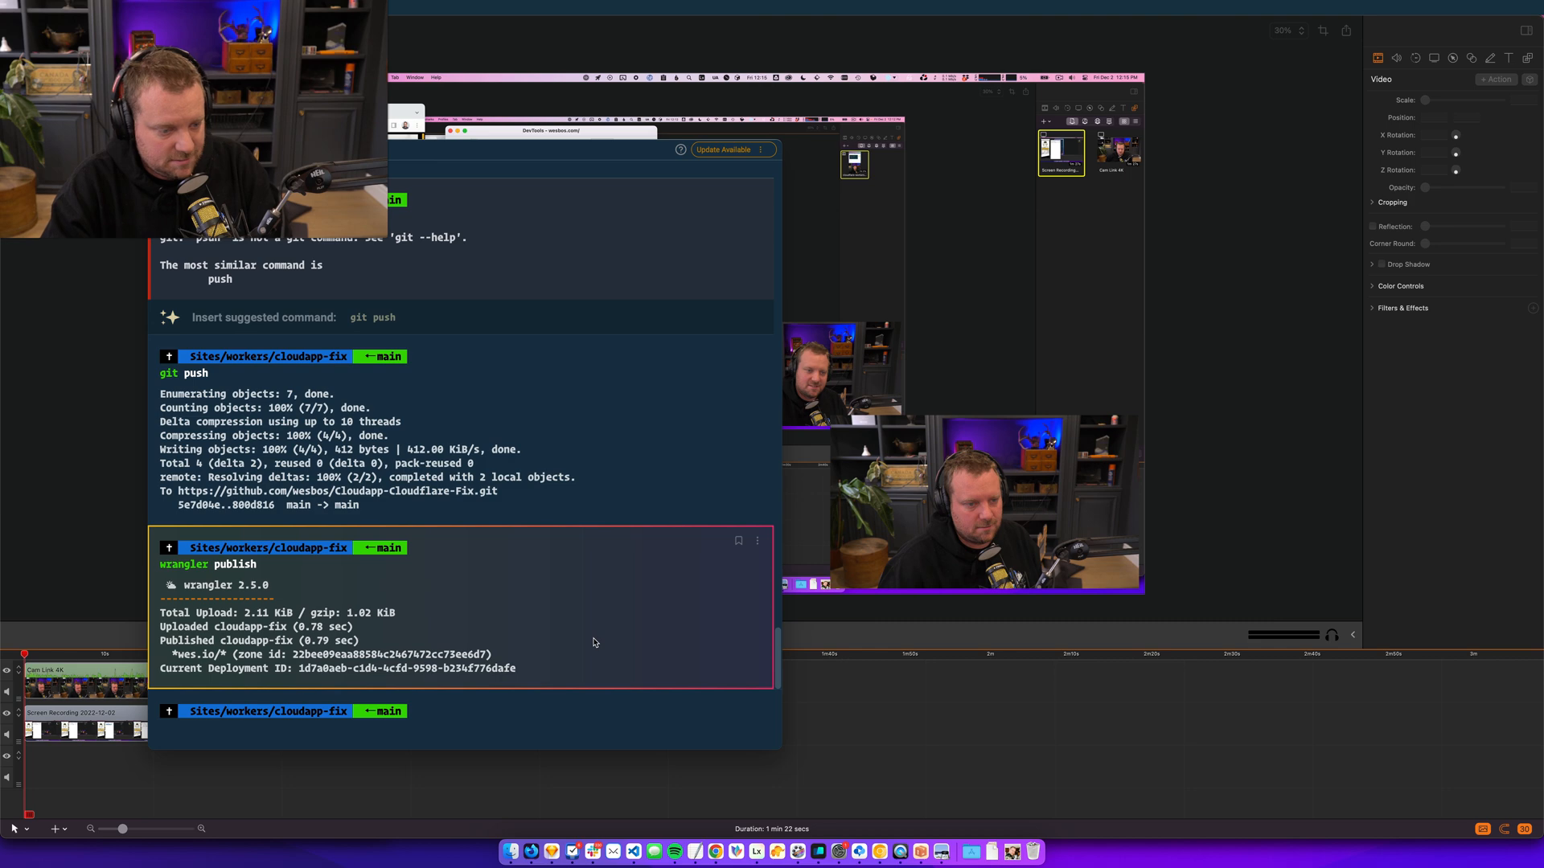
{"action": "key", "text": "super+k"}
{"action": "type", "text": "z hjpo"}
{"action": "key", "text": "Return"}
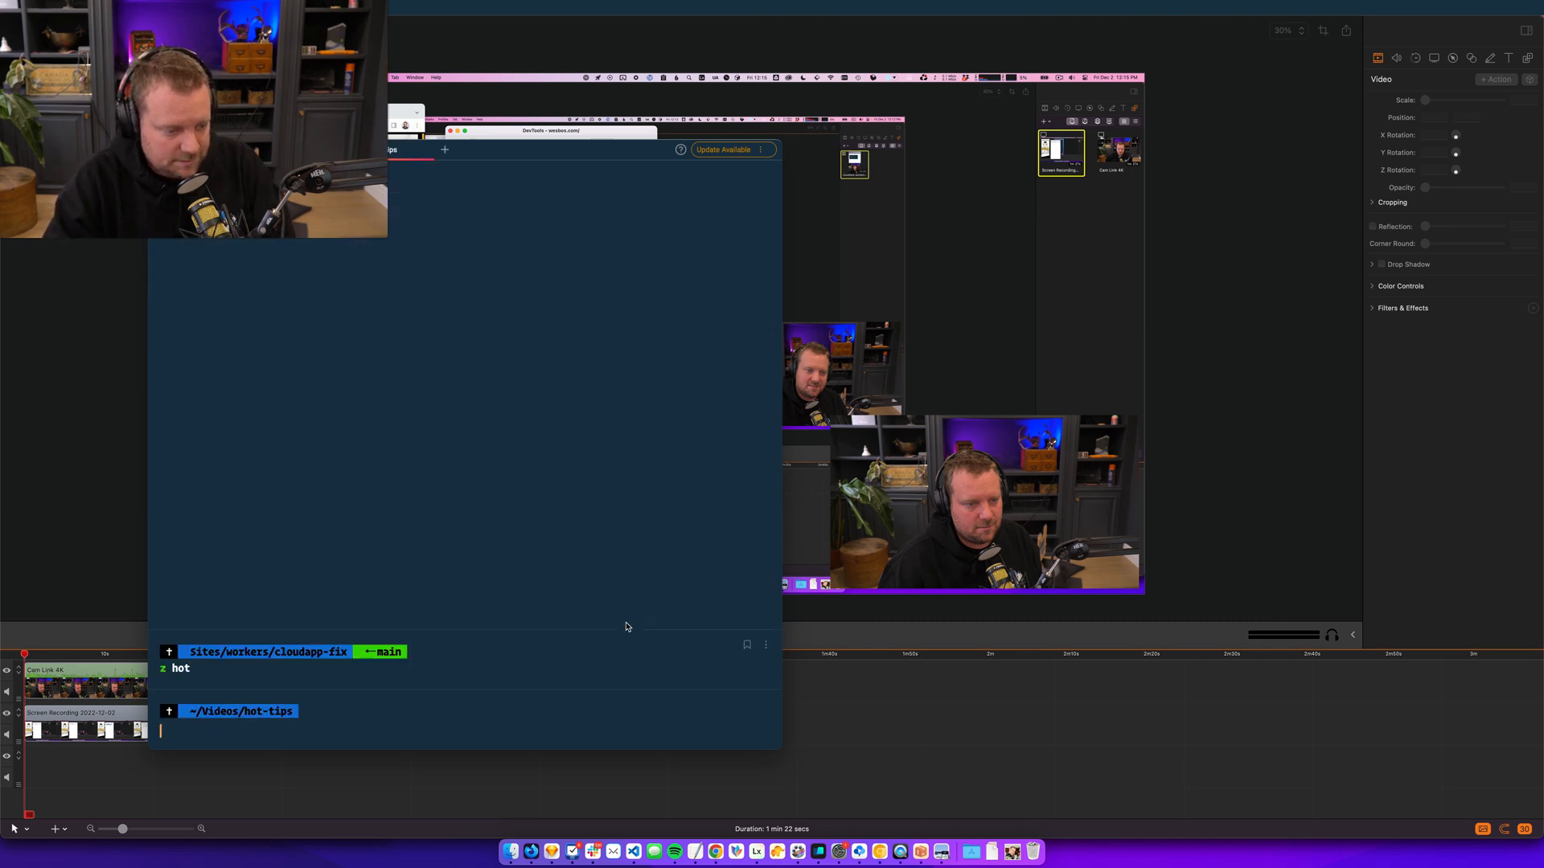
- Launch VS Code on the hot-tips folder with "code ." and open the array.at.js file
{"action": "type", "text": "code ."}
{"action": "key", "text": "Return"}
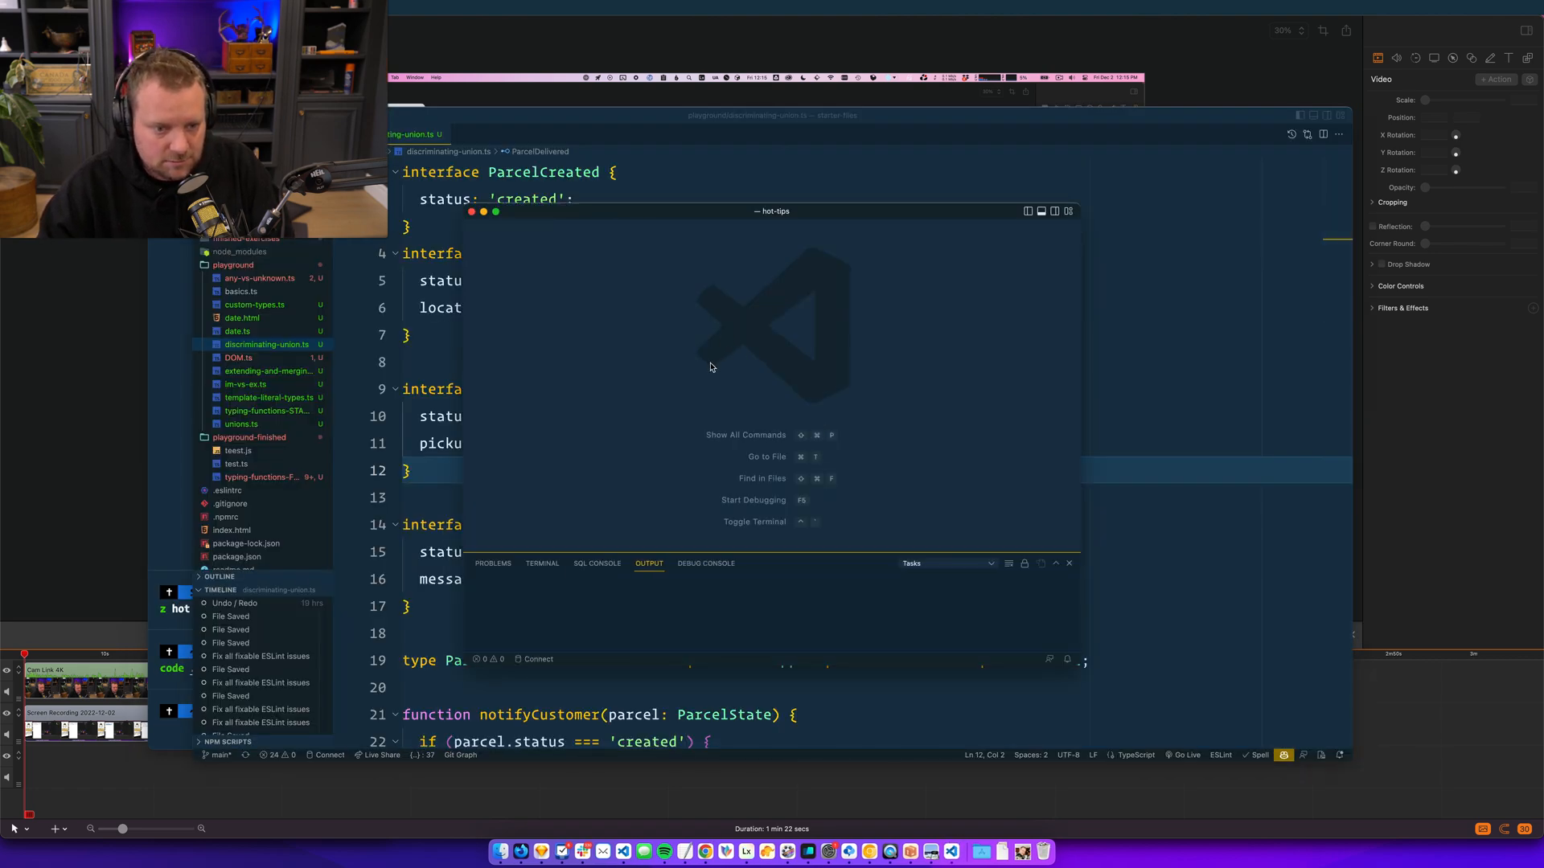
{"action": "key", "text": "super+p"}
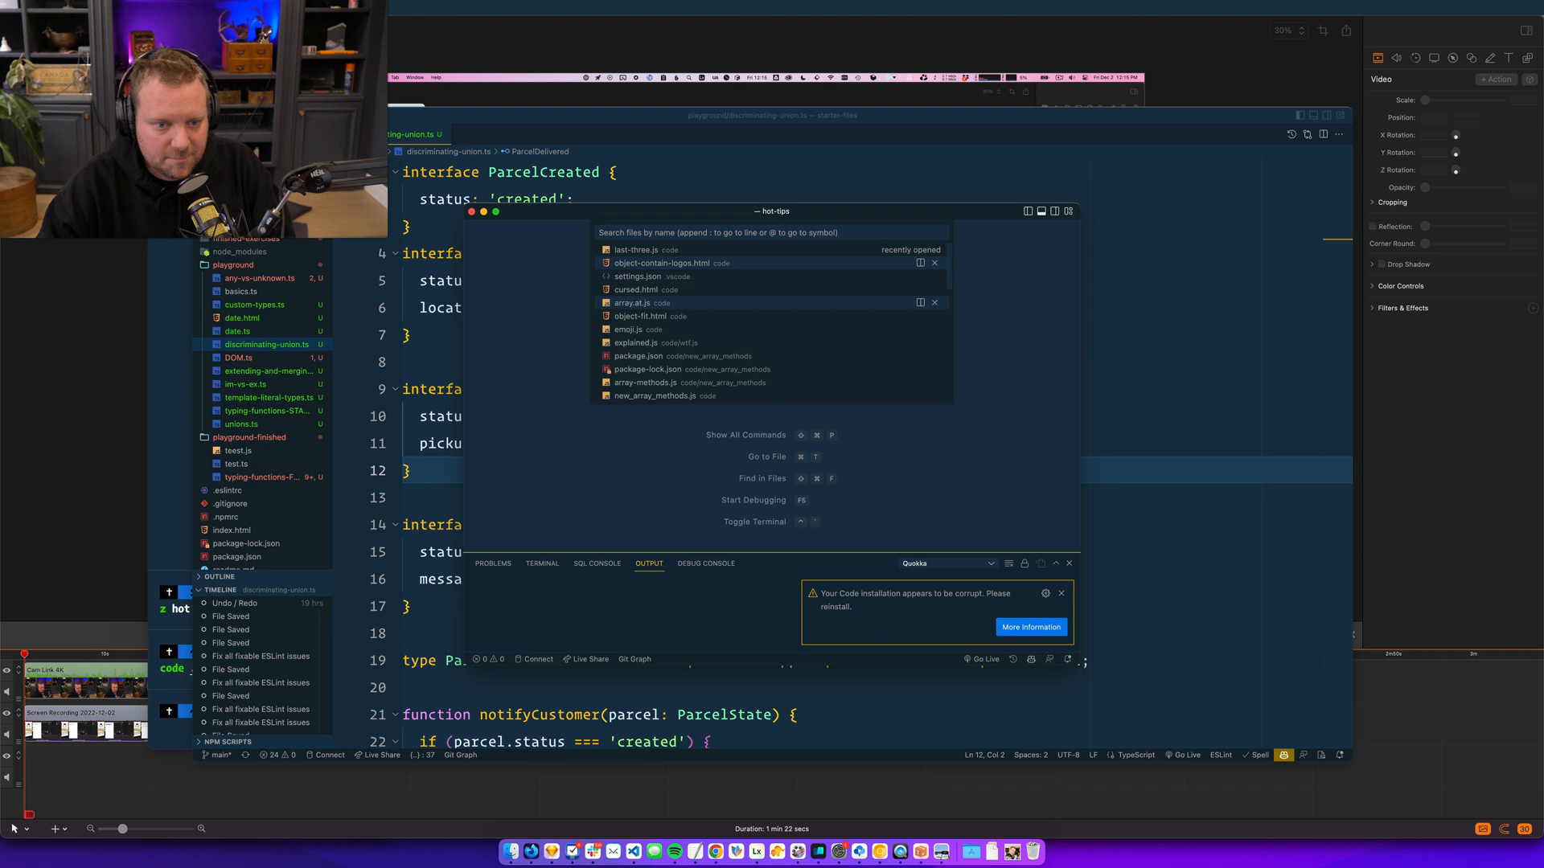
{"action": "key", "text": "Down"}
{"action": "key", "text": "Down"}
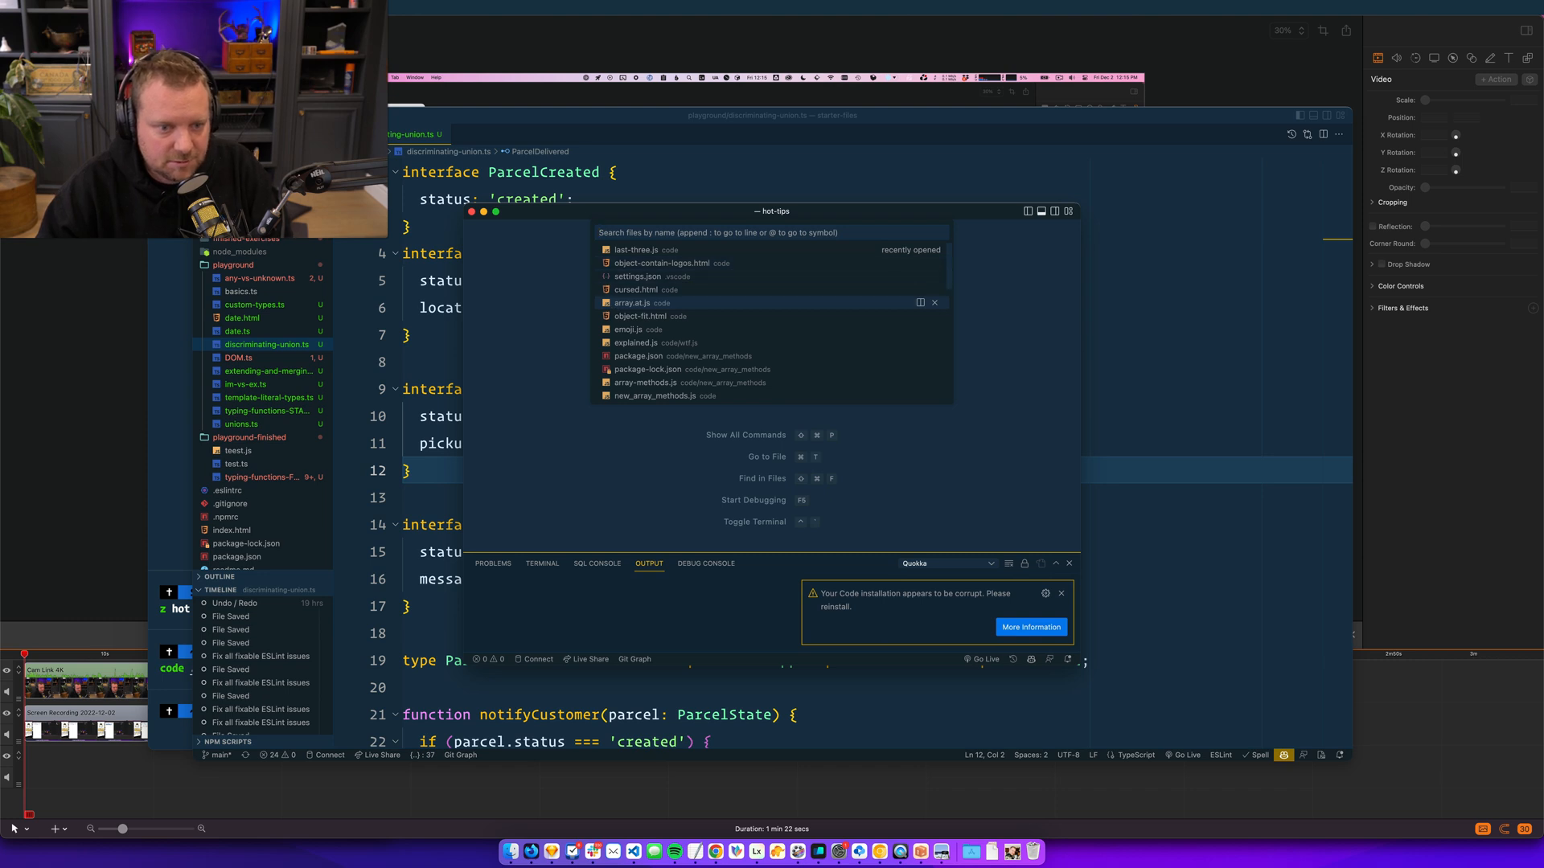
{"action": "key", "text": "Return"}
- Reposition the hot-tips editor window and look through the tops array code in array.at.js
{"action": "left_click_drag", "start_coordinate": [666, 208], "coordinate": [955, 173]}
{"action": "scroll", "coordinate": [951, 362], "scroll_direction": "down", "scroll_amount": 3}
{"action": "scroll", "coordinate": [951, 338], "scroll_direction": "up", "scroll_amount": 3}
{"action": "left_click", "coordinate": [950, 313]}
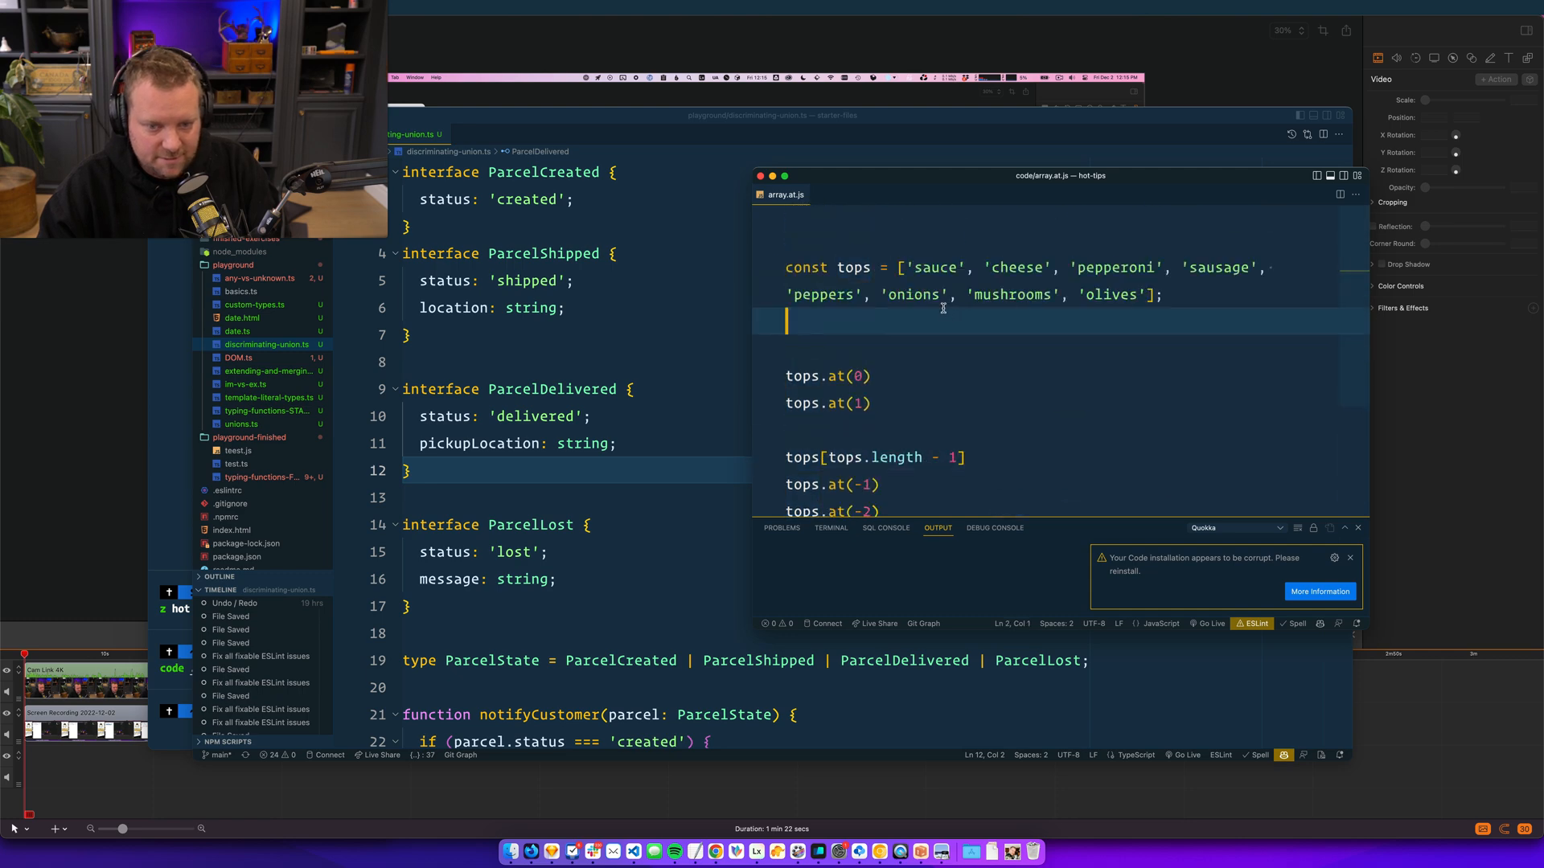
{"action": "scroll", "coordinate": [1104, 256], "scroll_direction": "down", "scroll_amount": 2}
{"action": "scroll", "coordinate": [1104, 256], "scroll_direction": "up", "scroll_amount": 2}
{"action": "scroll", "coordinate": [390, 231], "scroll_direction": "down", "scroll_amount": 2}
{"action": "scroll", "coordinate": [389, 231], "scroll_direction": "up", "scroll_amount": 2}
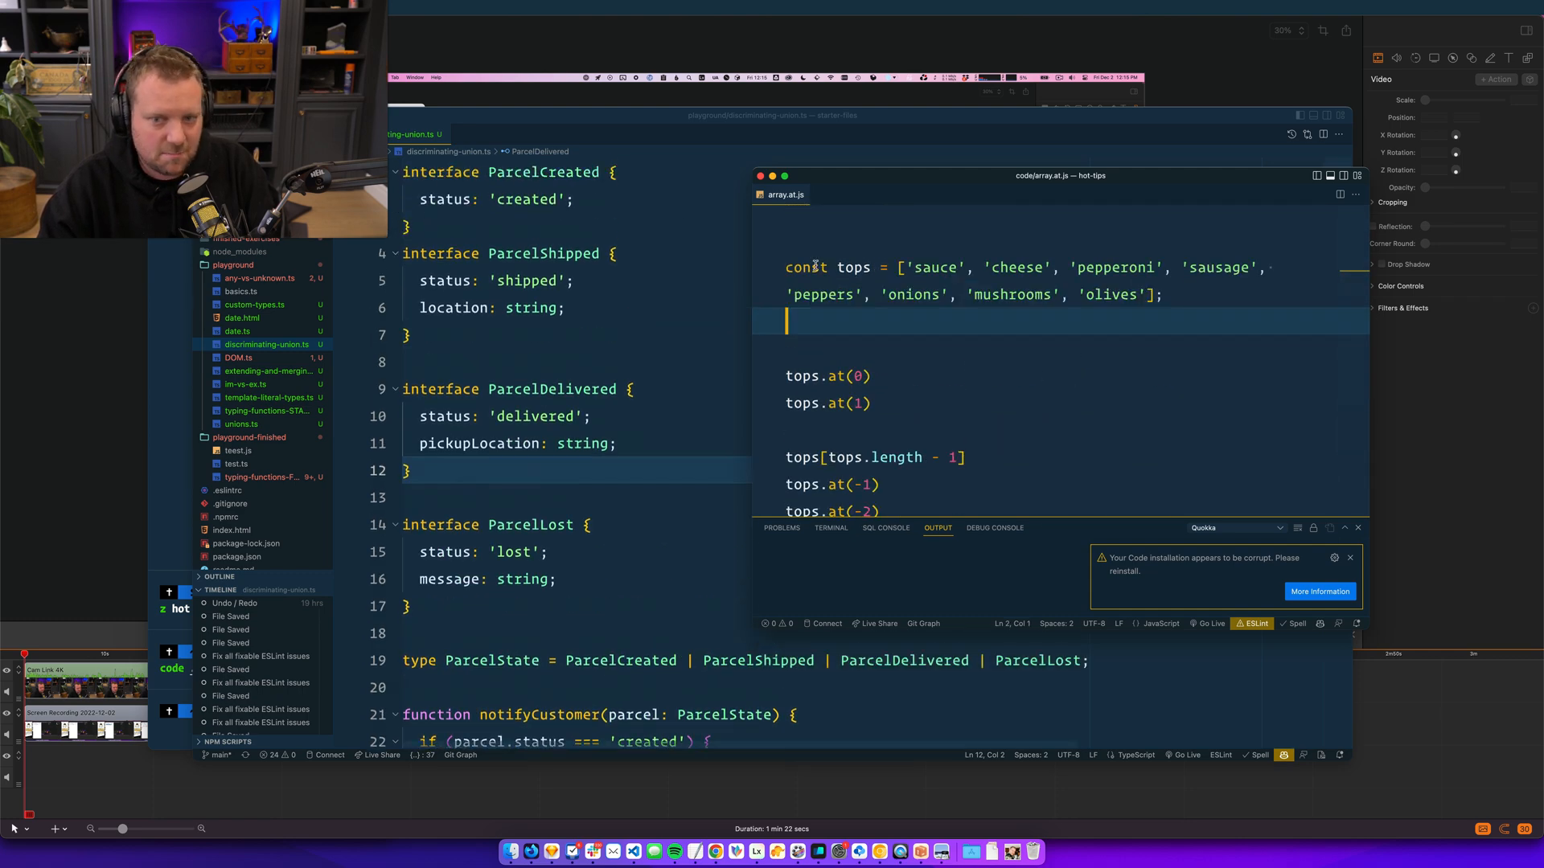
- Move the editor window back toward the middle, close its output panel and dismiss the corrupt-installation notification
{"action": "key", "text": "Up"}
{"action": "left_click_drag", "start_coordinate": [973, 175], "coordinate": [808, 193]}
{"action": "scroll", "coordinate": [837, 341], "scroll_direction": "down", "scroll_amount": 3}
{"action": "scroll", "coordinate": [837, 341], "scroll_direction": "up", "scroll_amount": 3}
{"action": "left_click", "coordinate": [1192, 544]}
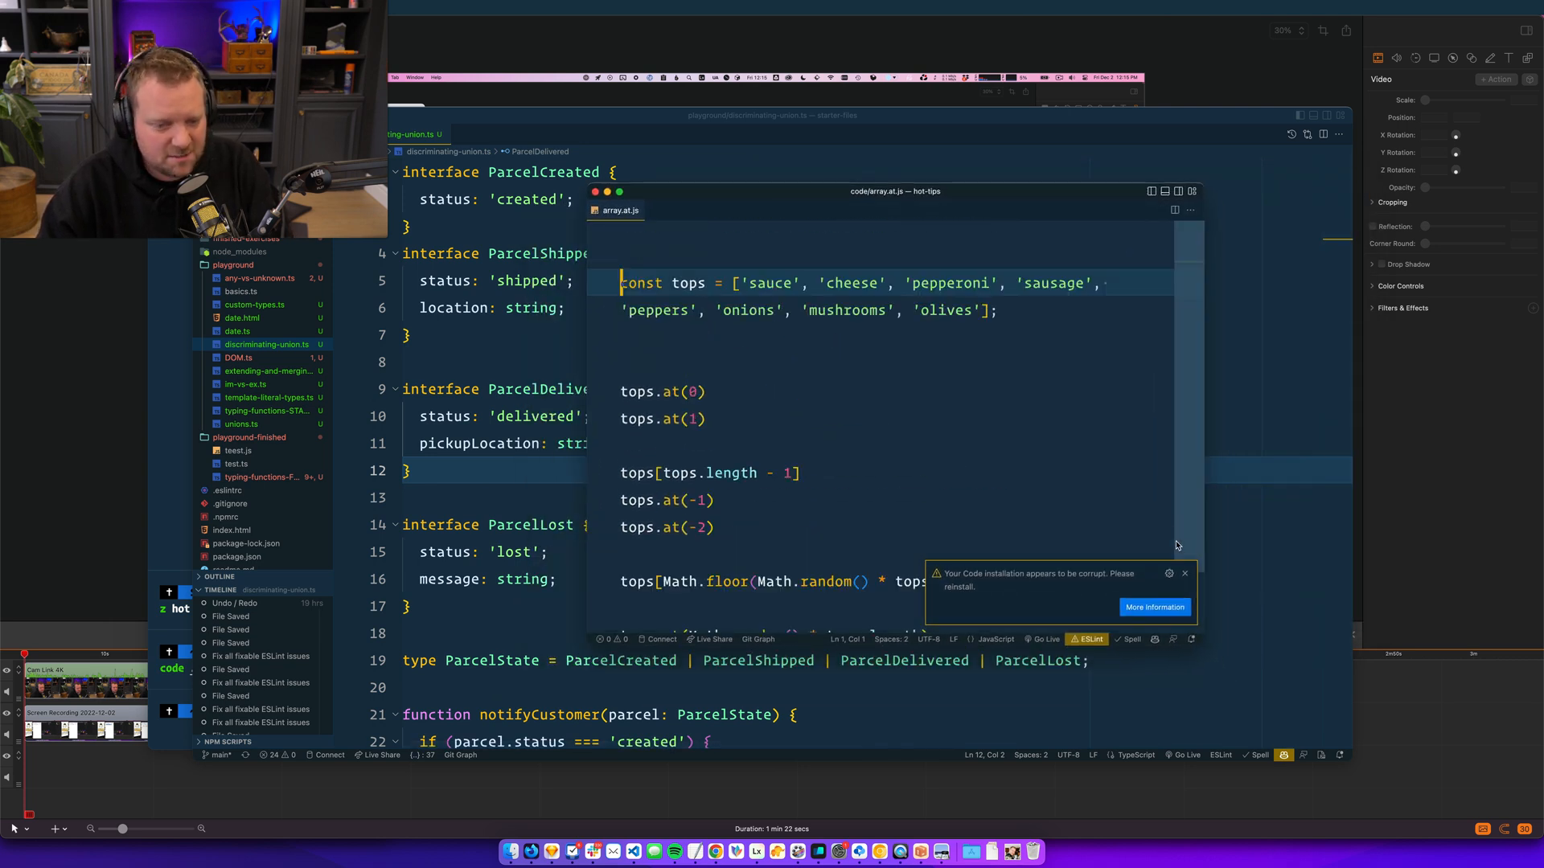
{"action": "scroll", "coordinate": [957, 410], "scroll_direction": "down", "scroll_amount": 1}
{"action": "left_click", "coordinate": [1185, 574]}
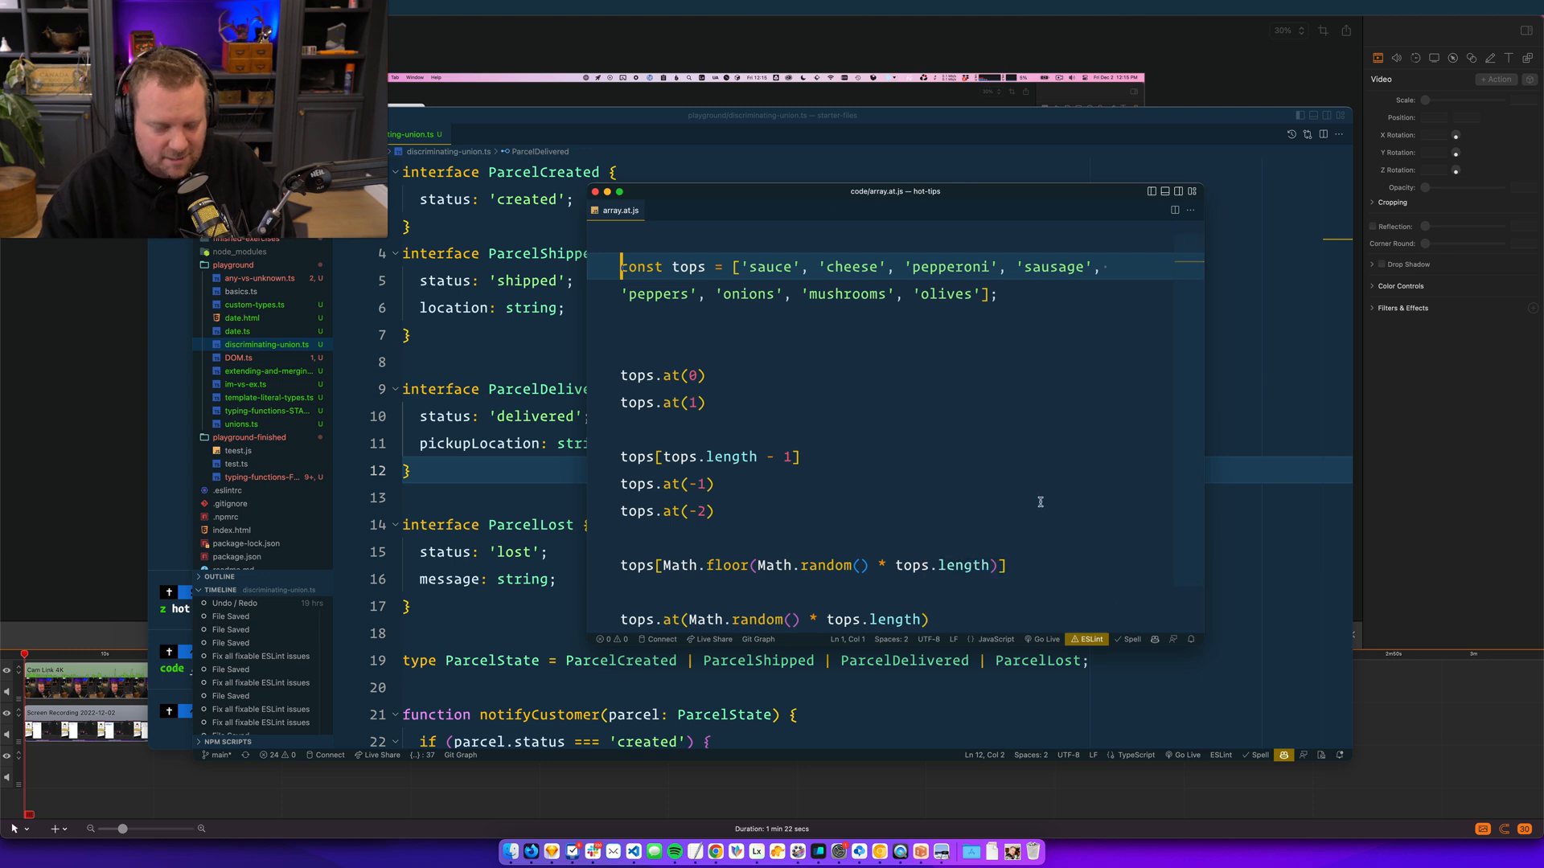
- Examine the array definition and the element access examples in array.at.js
{"action": "scroll", "coordinate": [1013, 486], "scroll_direction": "down", "scroll_amount": 2}
{"action": "left_click", "coordinate": [936, 377]}
{"action": "left_click", "coordinate": [929, 413]}
{"action": "scroll", "coordinate": [929, 413], "scroll_direction": "up", "scroll_amount": 2}
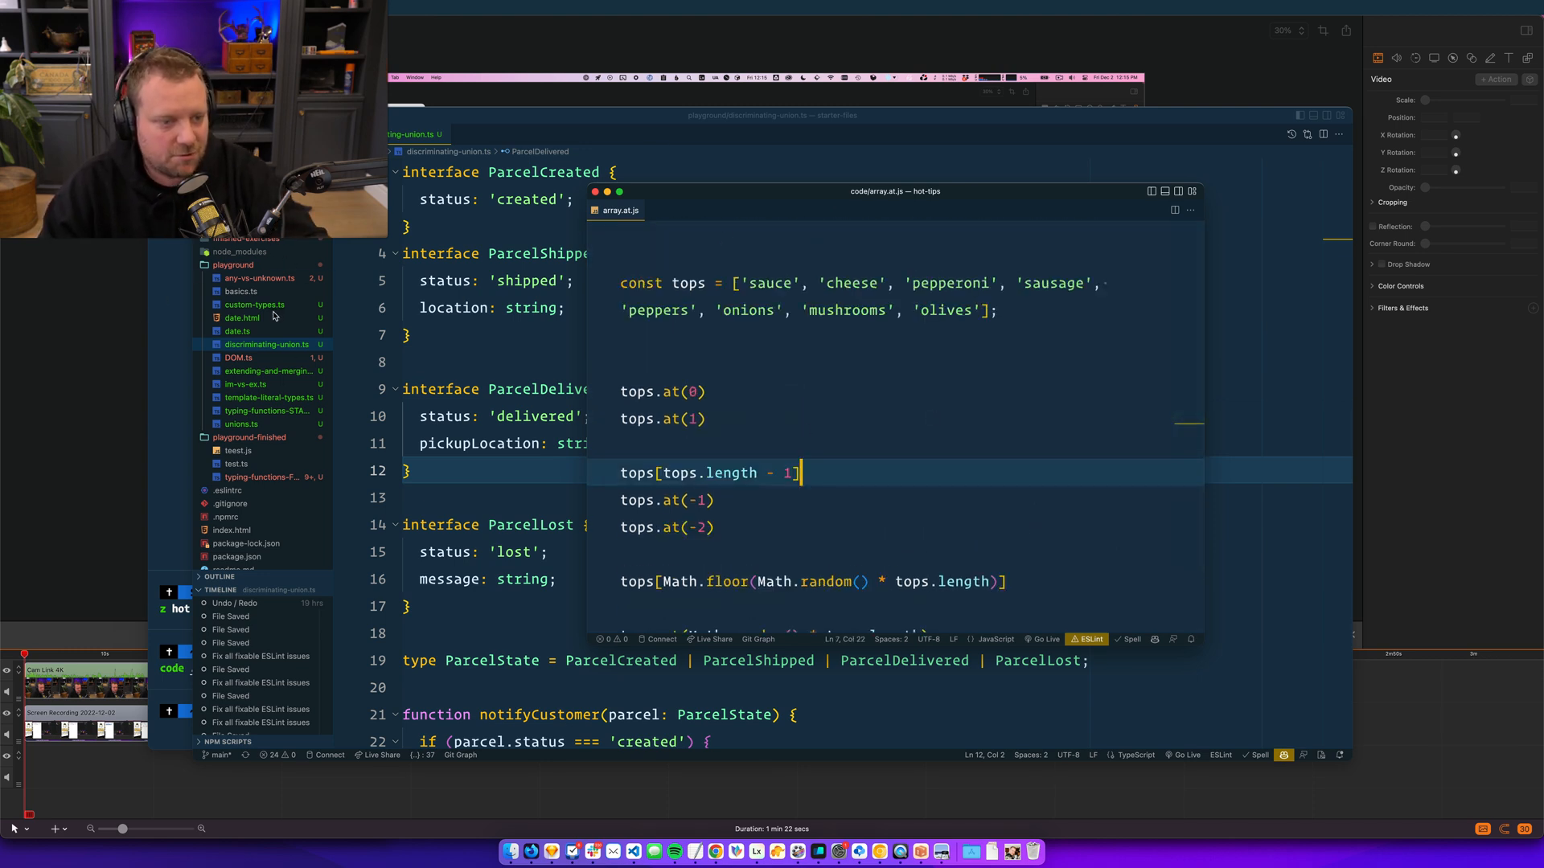
{"action": "left_click", "coordinate": [948, 359]}
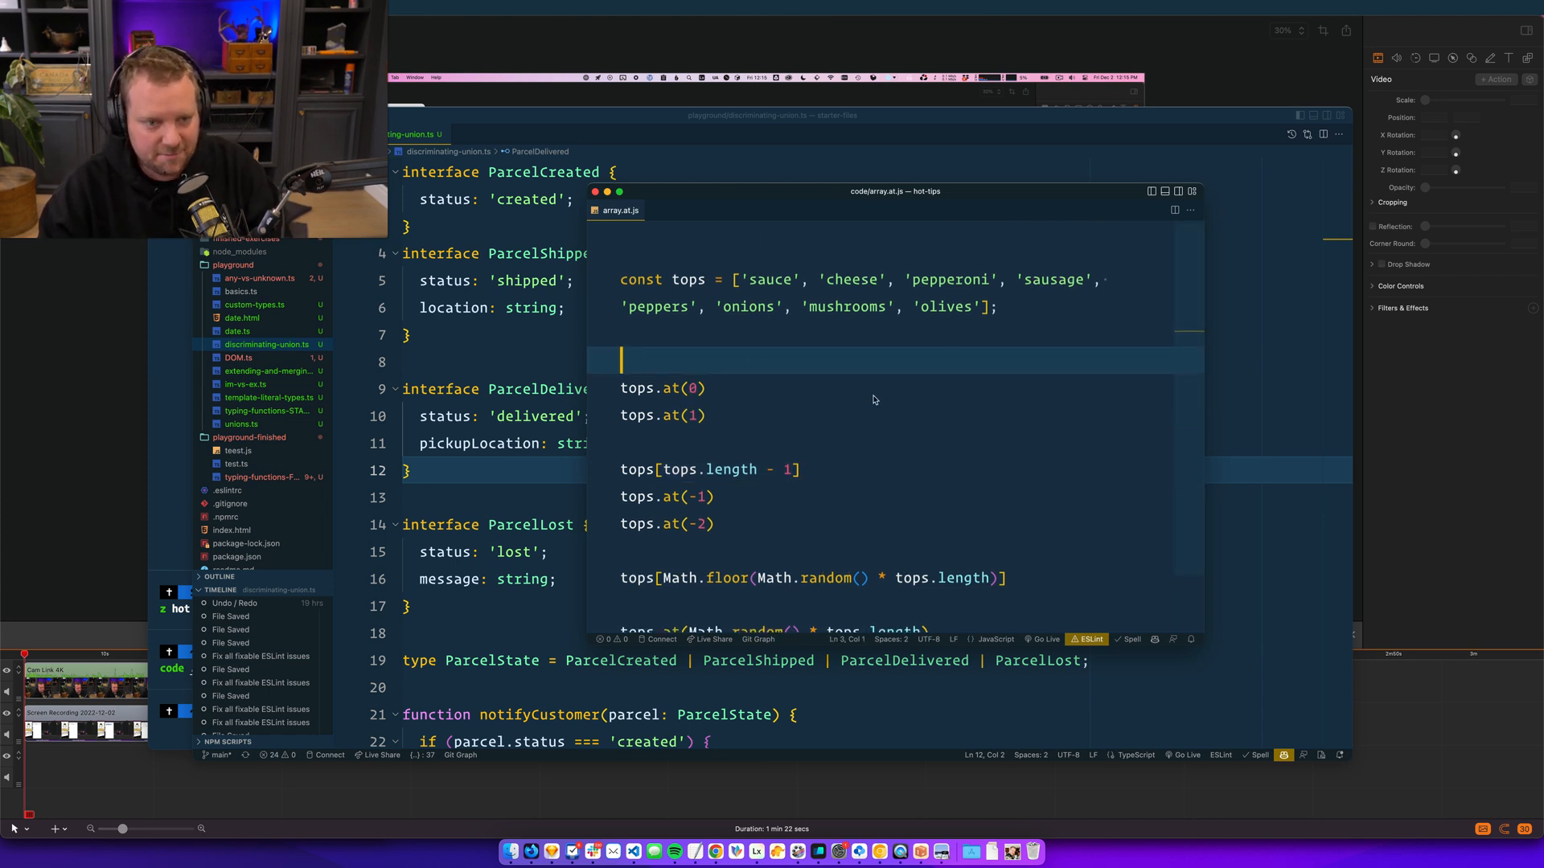
{"action": "left_click", "coordinate": [983, 308]}
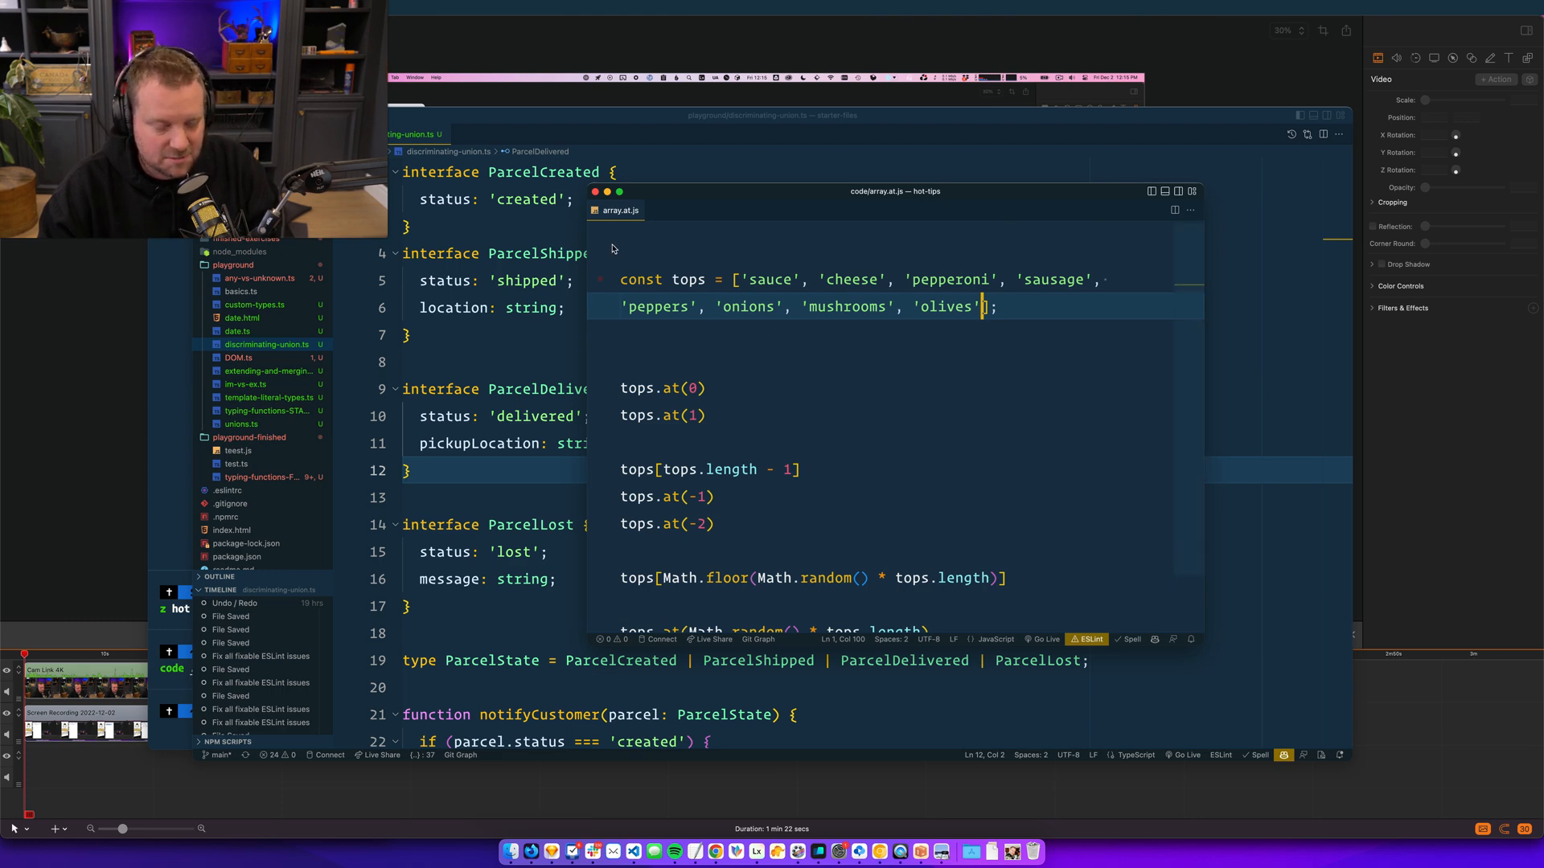
- Switch back to ScreenFlow, duplicate the screen recording clip and place the copy below the Cam Link 4K track
{"action": "left_click", "coordinate": [72, 274]}
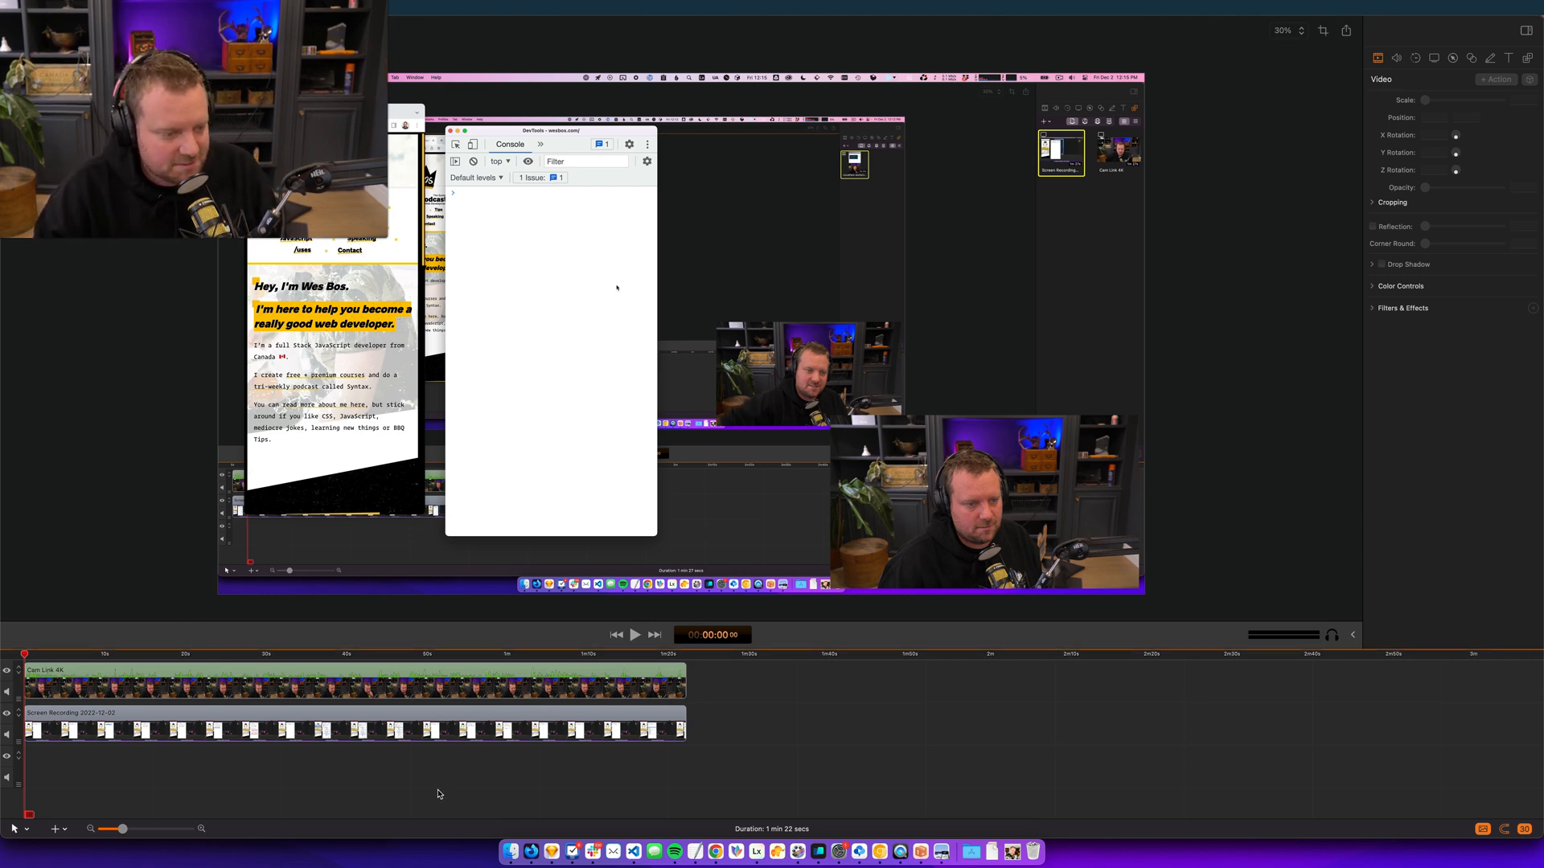
{"action": "left_click", "coordinate": [434, 726]}
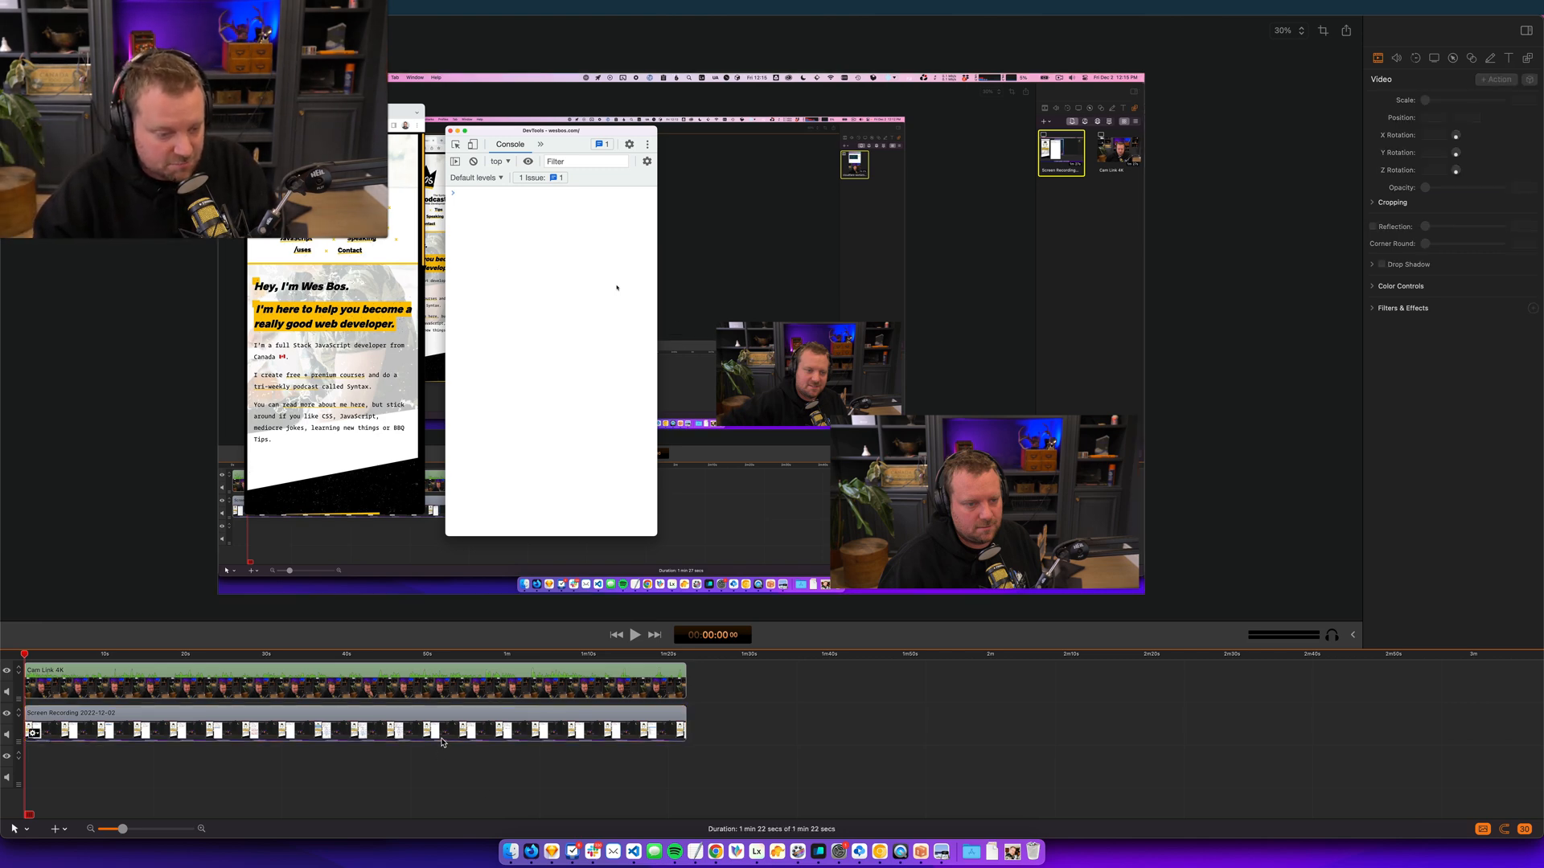
{"action": "key", "text": "super+v"}
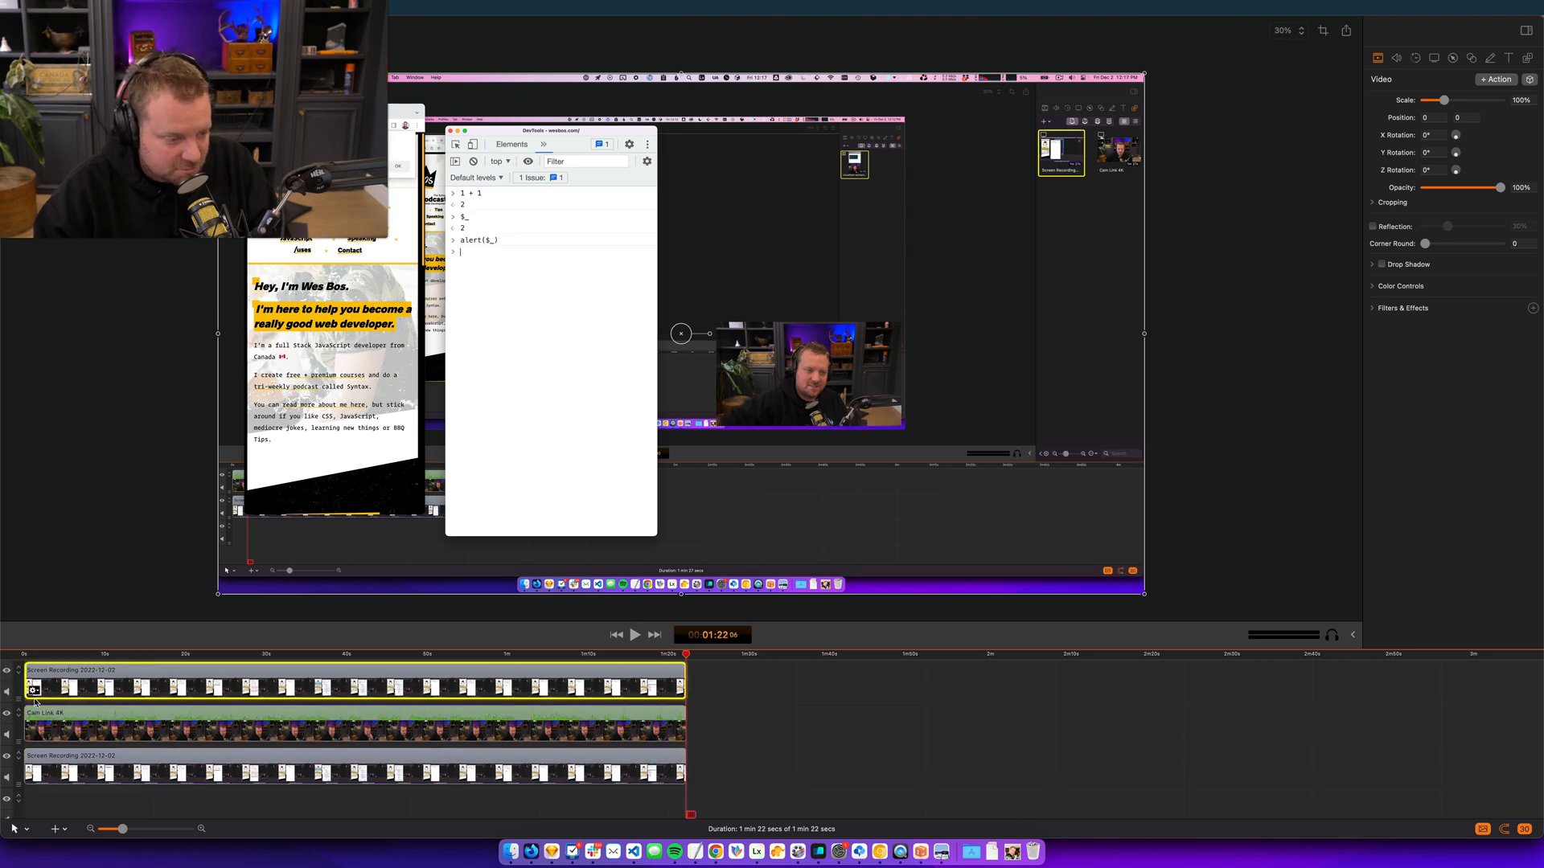
{"action": "left_click_drag", "start_coordinate": [30, 696], "coordinate": [63, 716]}
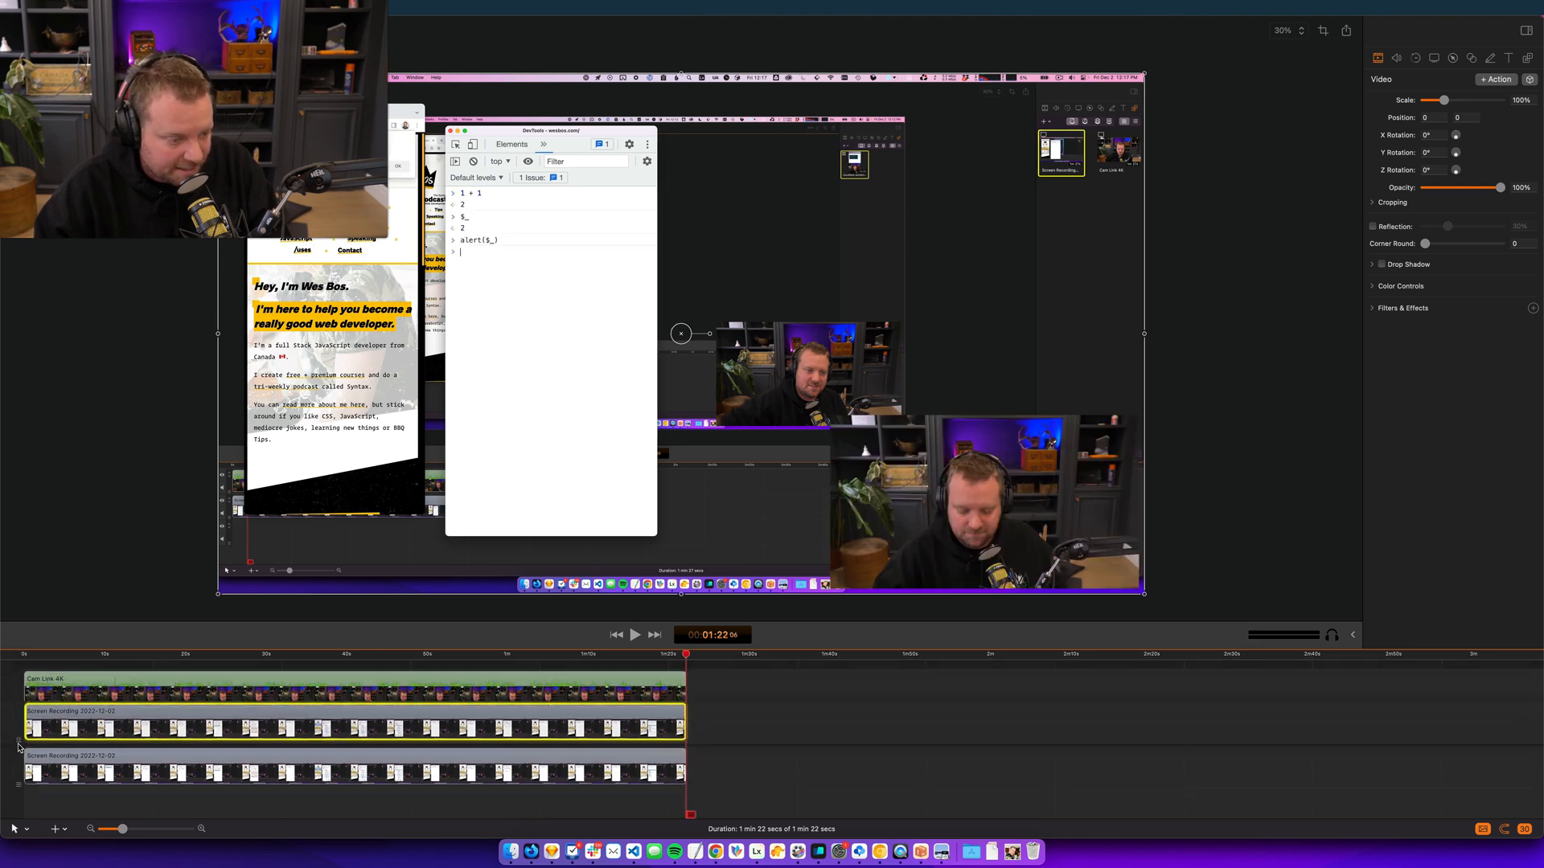
- Rename the upper screen recording clip as Browser and the lower one as Console
{"action": "double_click", "coordinate": [63, 716]}
{"action": "type", "text": "Browser"}
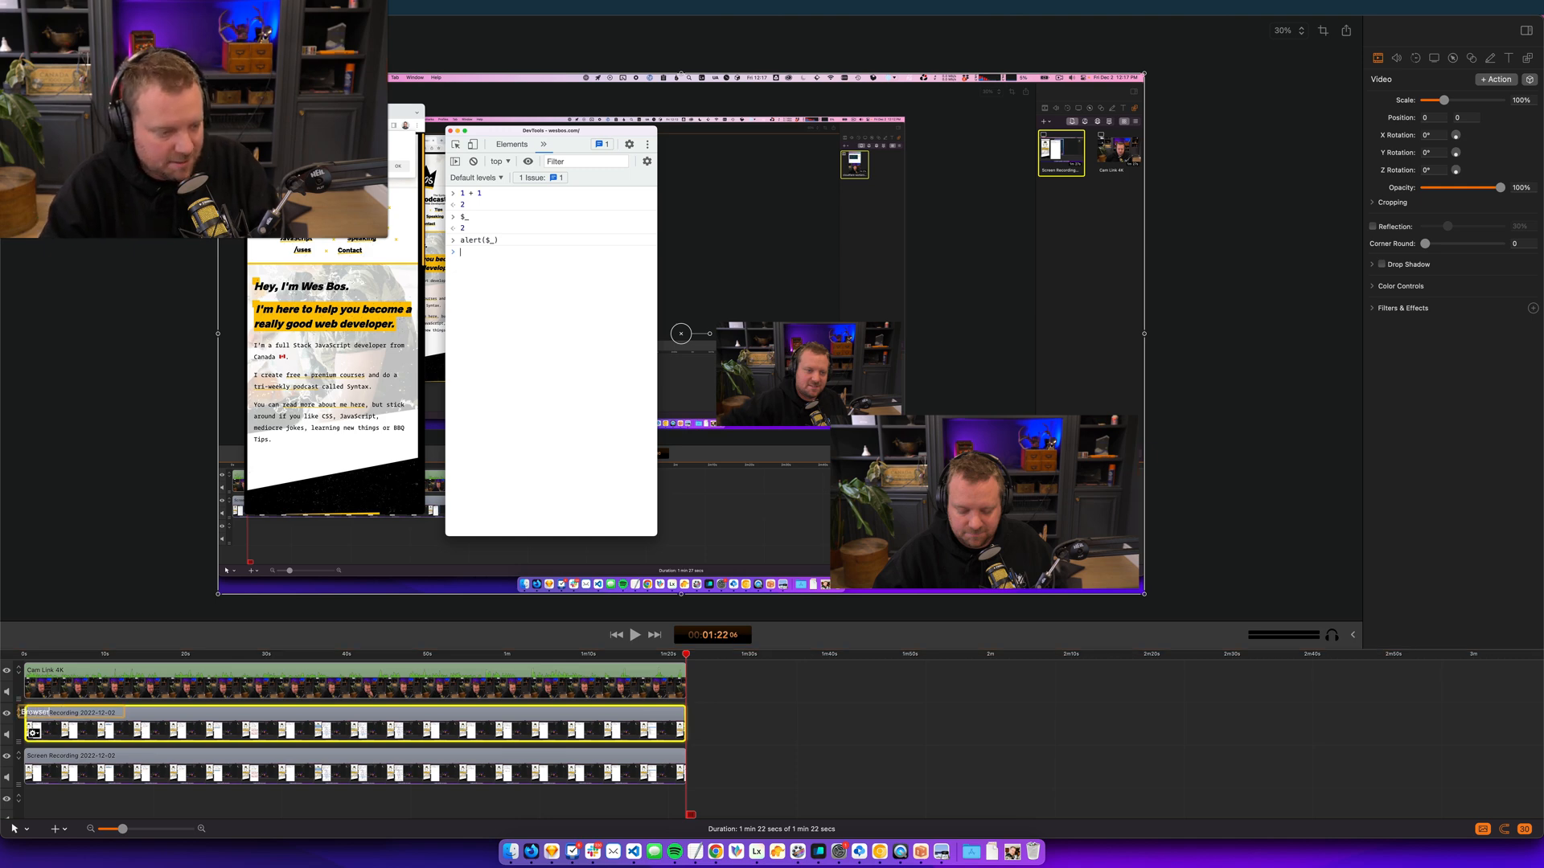
{"action": "key", "text": "Return"}
{"action": "double_click", "coordinate": [98, 756]}
{"action": "type", "text": "Console"}
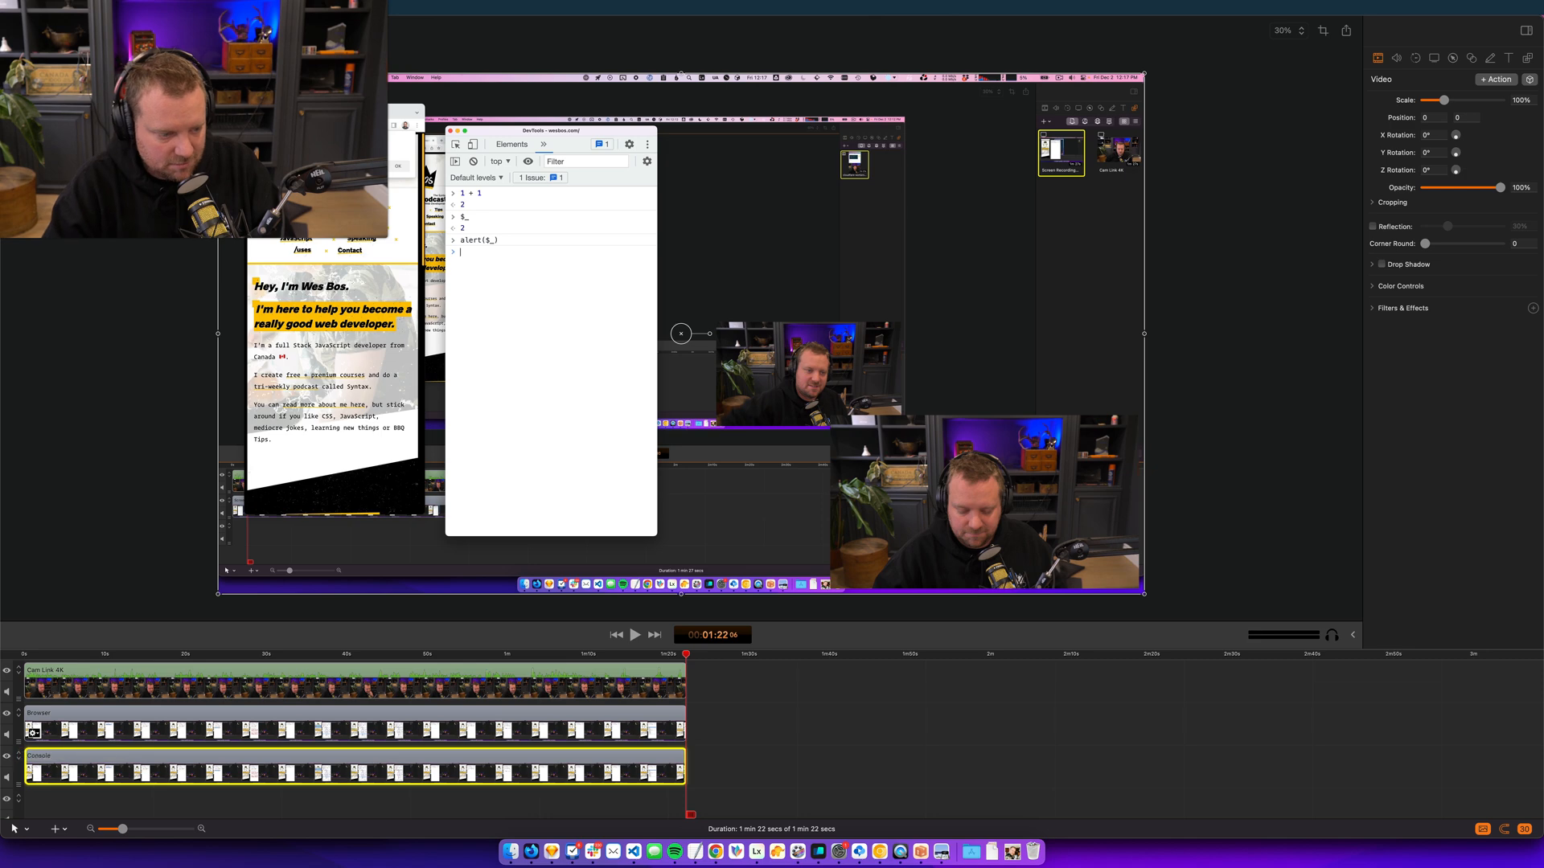
{"action": "key", "text": "Return"}
- Crop the sides of the Browser clip to the website's browser window
{"action": "left_click", "coordinate": [519, 728]}
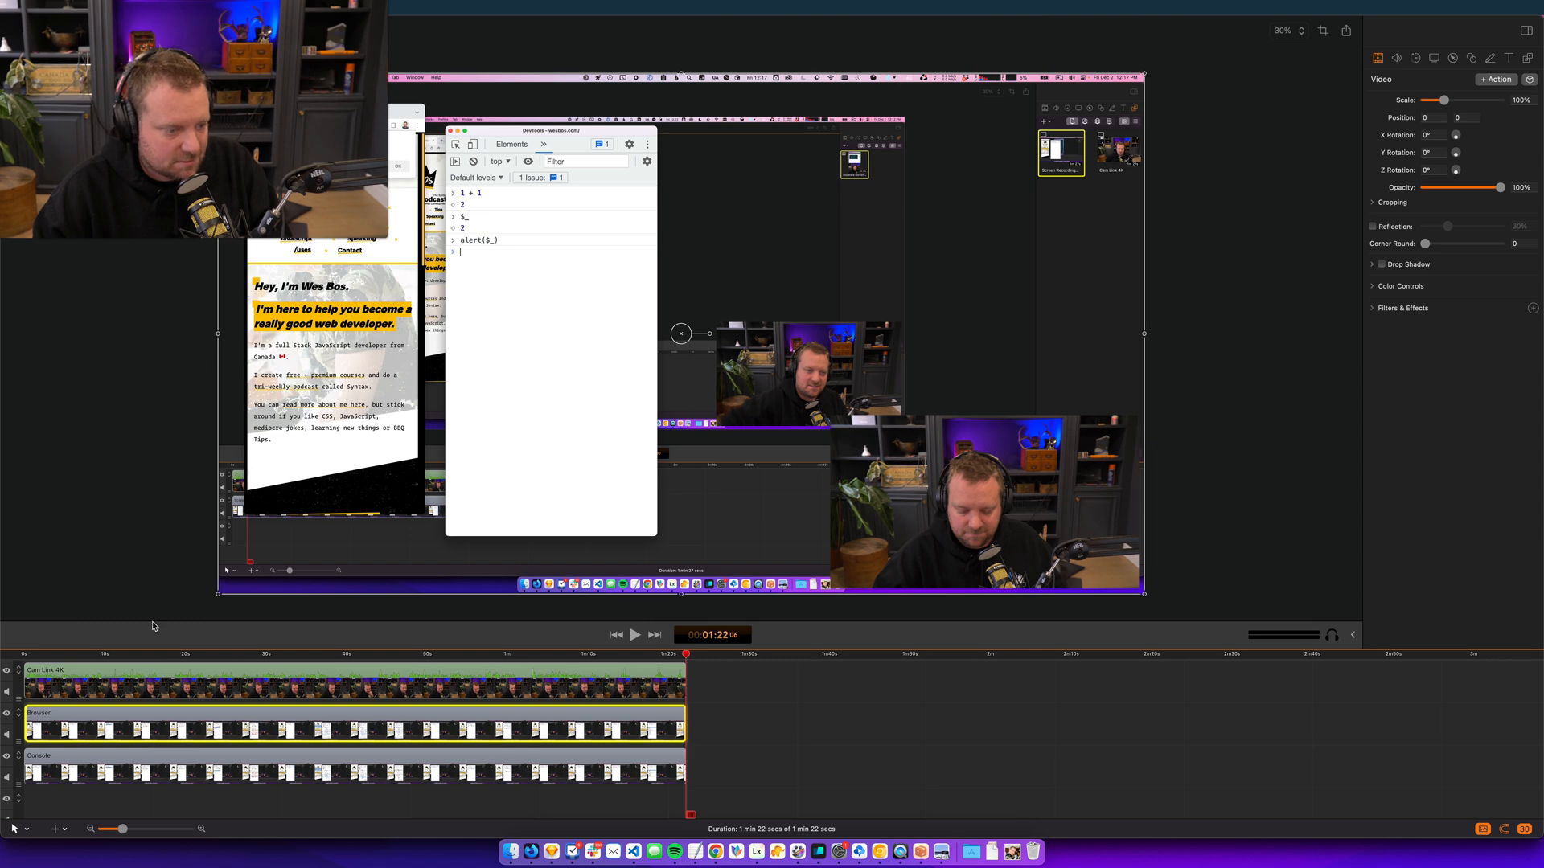
{"action": "left_click_drag", "start_coordinate": [218, 335], "coordinate": [245, 335]}
{"action": "left_click_drag", "start_coordinate": [1143, 334], "coordinate": [441, 385]}
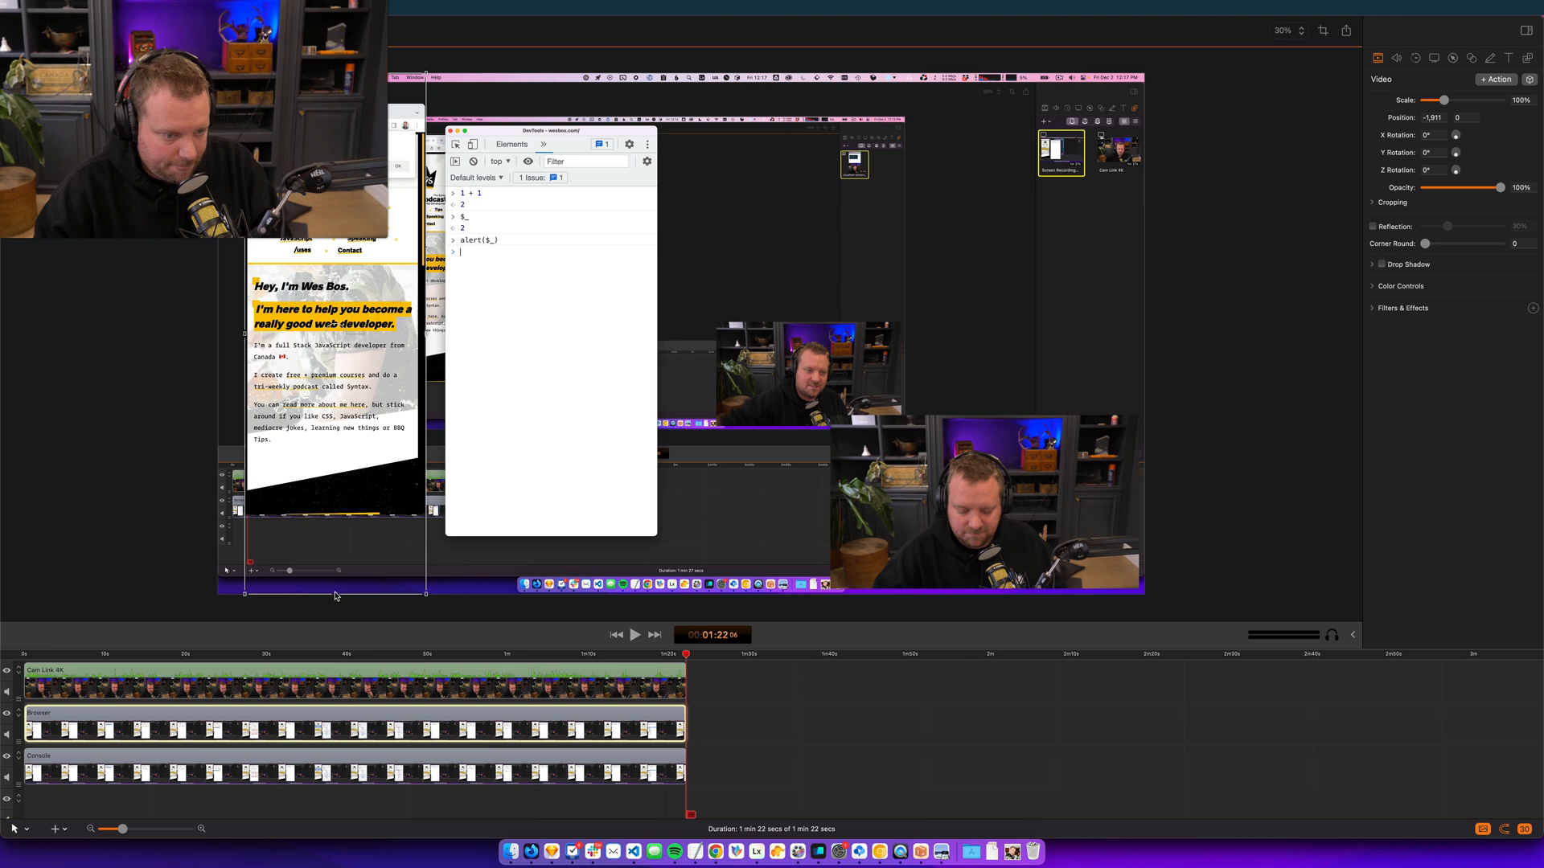
- Crop the Console clip on all four sides to the edges of the DevTools window
{"action": "left_click", "coordinate": [756, 779]}
{"action": "left_click", "coordinate": [656, 770]}
{"action": "left_click_drag", "start_coordinate": [218, 335], "coordinate": [445, 339]}
{"action": "left_click_drag", "start_coordinate": [1144, 334], "coordinate": [658, 360]}
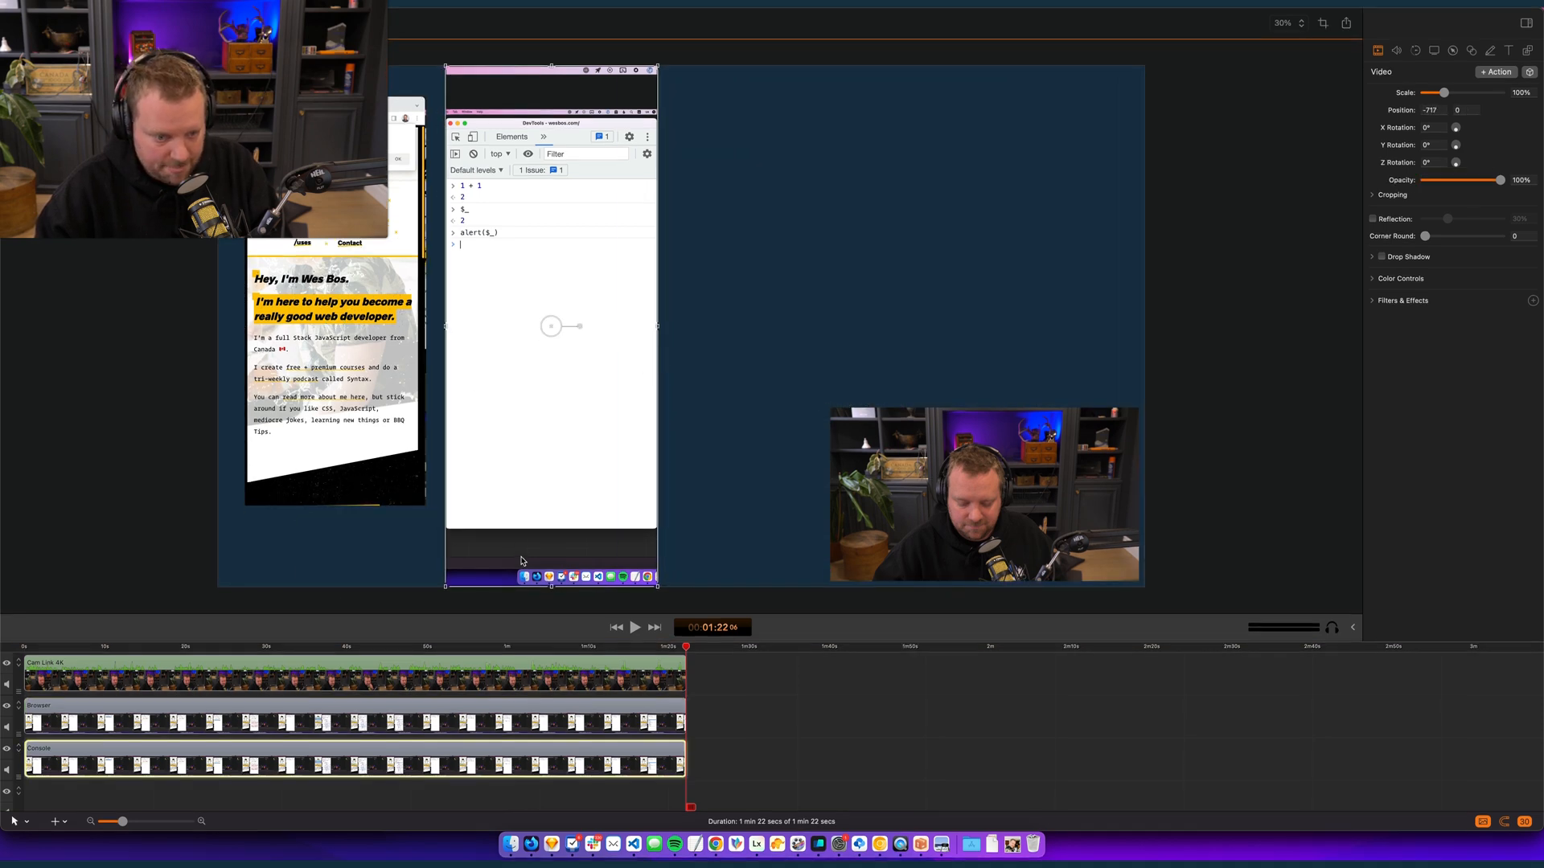
{"action": "left_click_drag", "start_coordinate": [552, 587], "coordinate": [554, 527]}
{"action": "left_click_drag", "start_coordinate": [551, 68], "coordinate": [571, 122]}
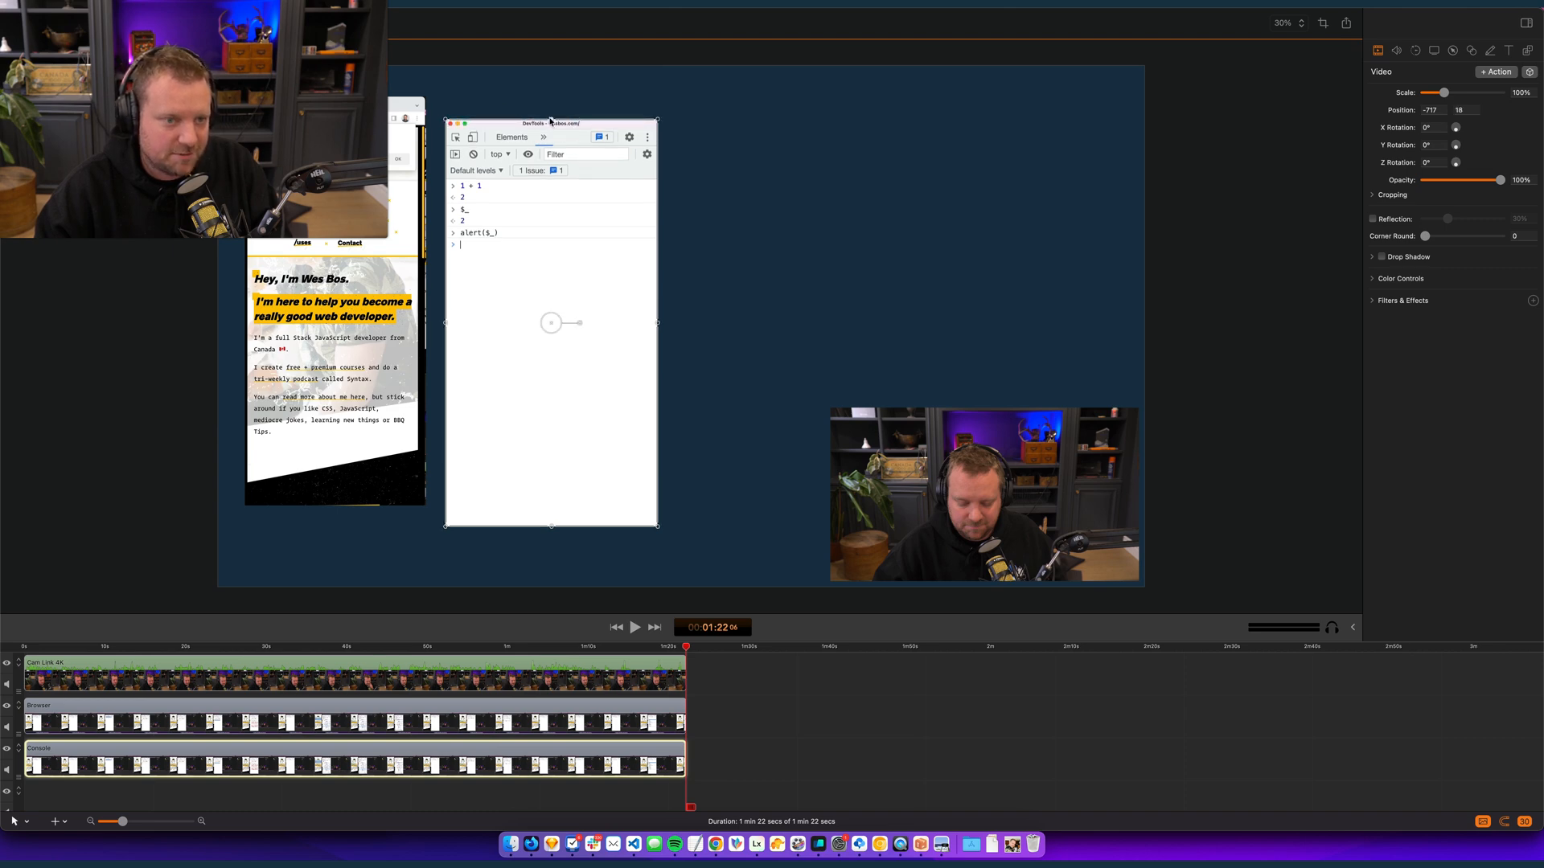
{"action": "left_click_drag", "start_coordinate": [552, 121], "coordinate": [553, 120]}
- Move the Console clip away from the Browser clip and place the Browser clip at position about -1,794, 0
{"action": "left_click", "coordinate": [711, 399]}
{"action": "left_click", "coordinate": [390, 261]}
{"action": "left_click", "coordinate": [575, 376]}
{"action": "left_click", "coordinate": [548, 346]}
{"action": "left_click_drag", "start_coordinate": [548, 345], "coordinate": [623, 366]}
{"action": "left_click", "coordinate": [318, 339]}
{"action": "left_click_drag", "start_coordinate": [318, 339], "coordinate": [339, 364]}
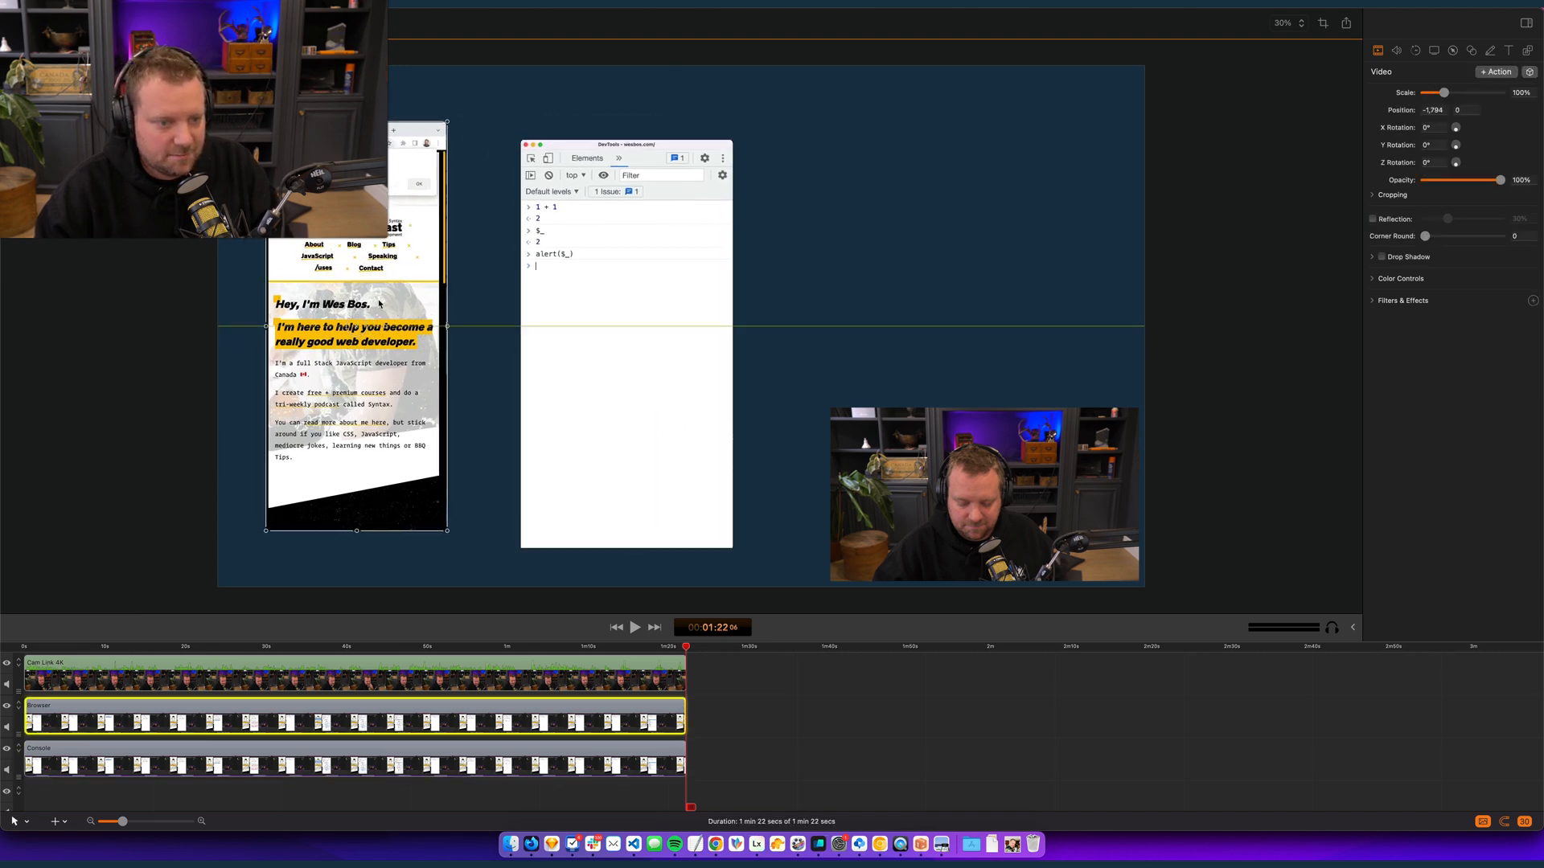
- Nudge the Console clip slightly closer to the Browser clip on the canvas
{"action": "left_click", "coordinate": [496, 215]}
{"action": "key", "text": "super+equal"}
{"action": "key", "text": "super+equal"}
{"action": "key", "text": "super+equal"}
{"action": "key", "text": "super+equal"}
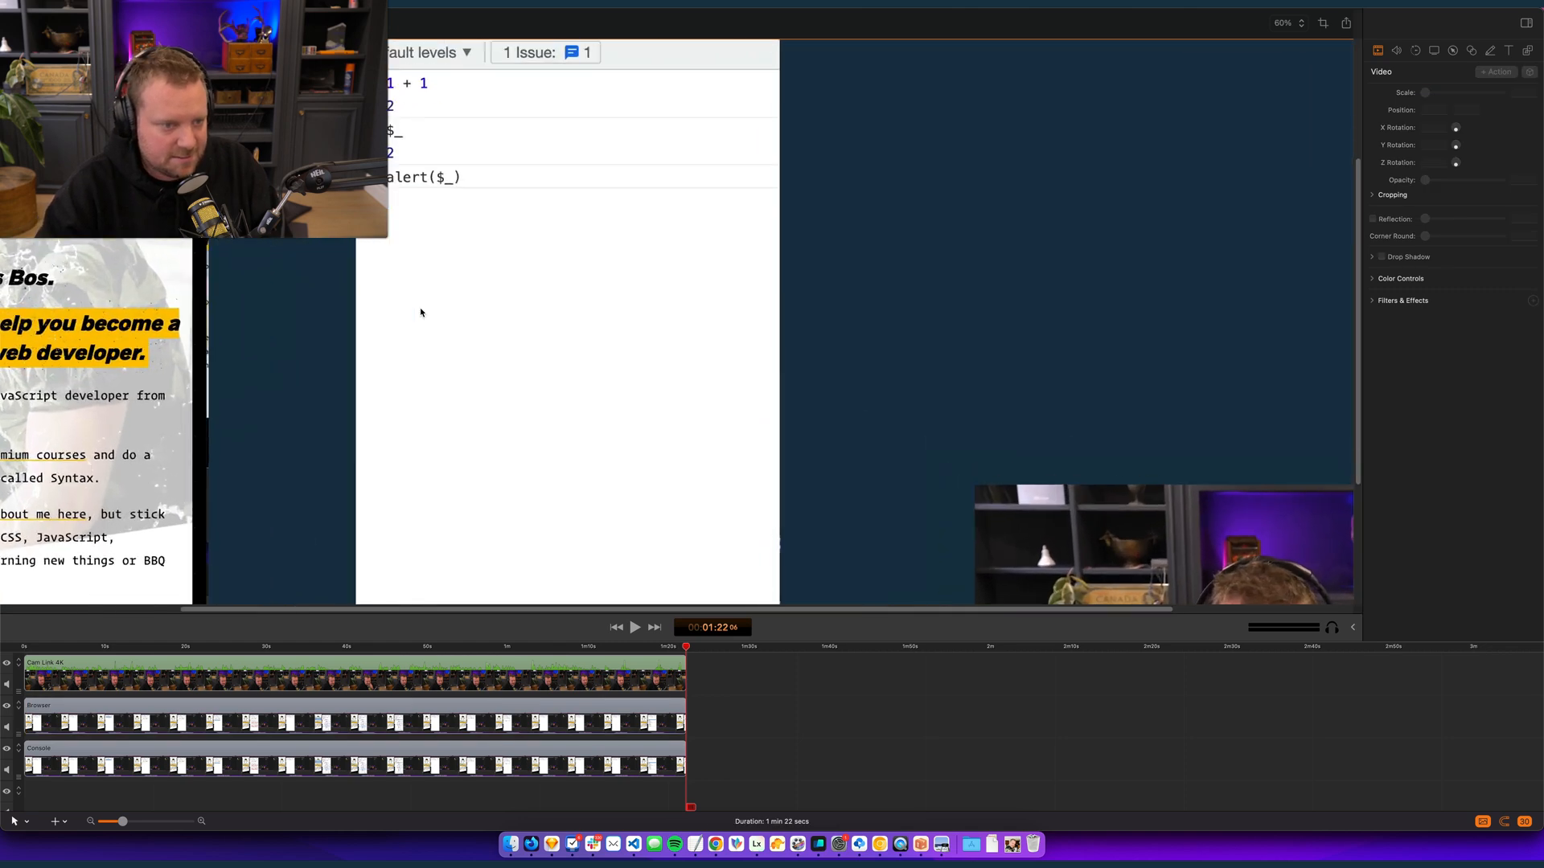
{"action": "left_click_drag", "start_coordinate": [238, 266], "coordinate": [973, 347]}
{"action": "left_click_drag", "start_coordinate": [306, 301], "coordinate": [279, 299]}
- Trim the leftover sliver off the Browser clip's right edge
{"action": "left_click", "coordinate": [99, 277]}
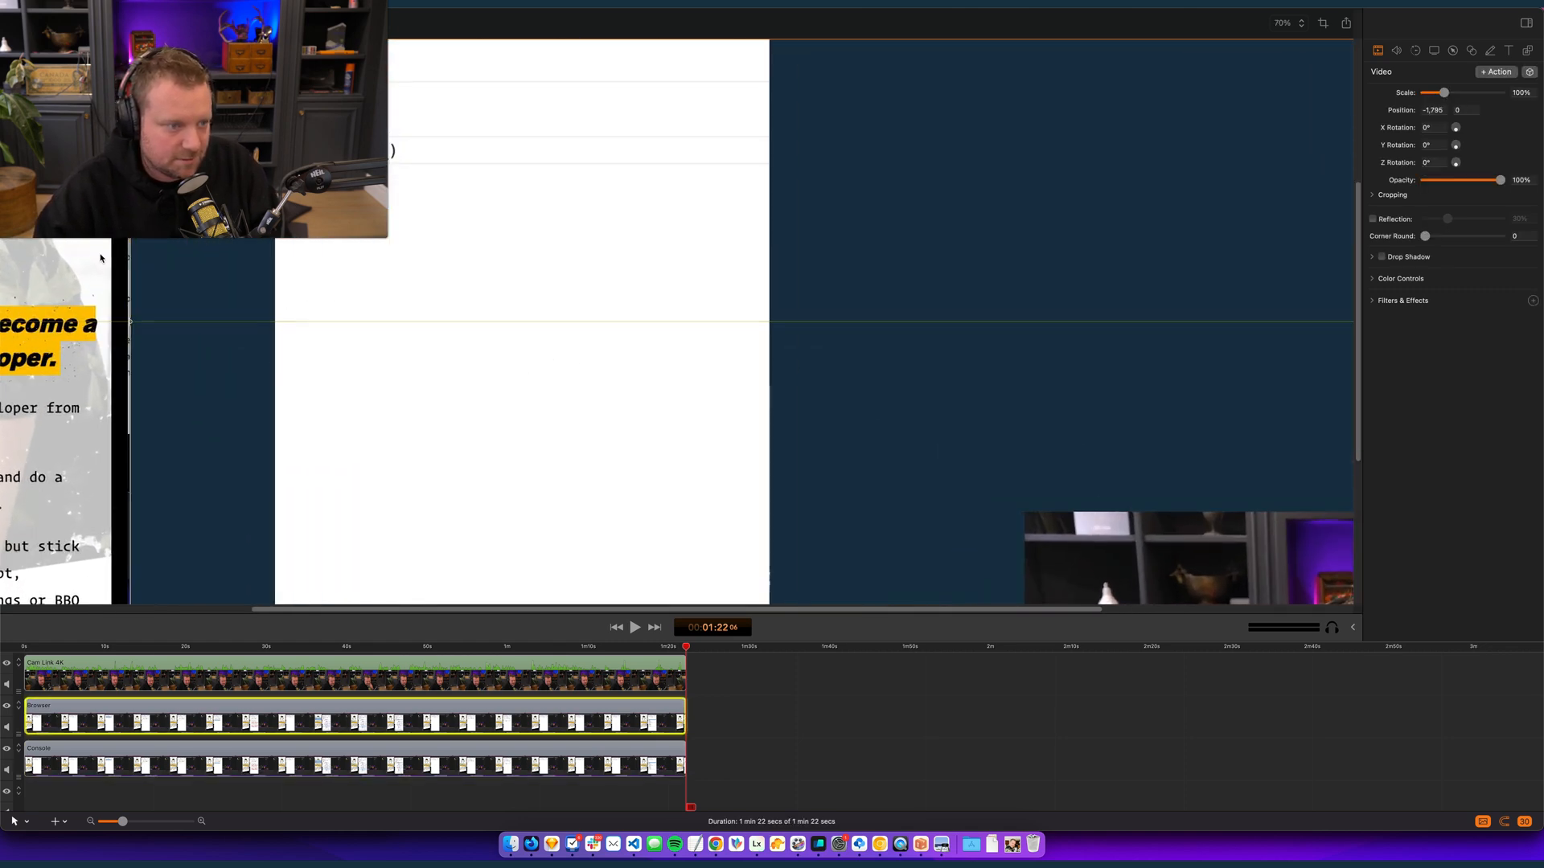
{"action": "left_click", "coordinate": [194, 316]}
{"action": "key", "text": "super+equal"}
{"action": "key", "text": "super+equal"}
{"action": "key", "text": "super+equal"}
{"action": "key", "text": "super+minus"}
{"action": "key", "text": "super+minus"}
{"action": "key", "text": "super+minus"}
{"action": "key", "text": "super+minus"}
{"action": "key", "text": "super+minus"}
{"action": "key", "text": "super+minus"}
{"action": "key", "text": "super+minus"}
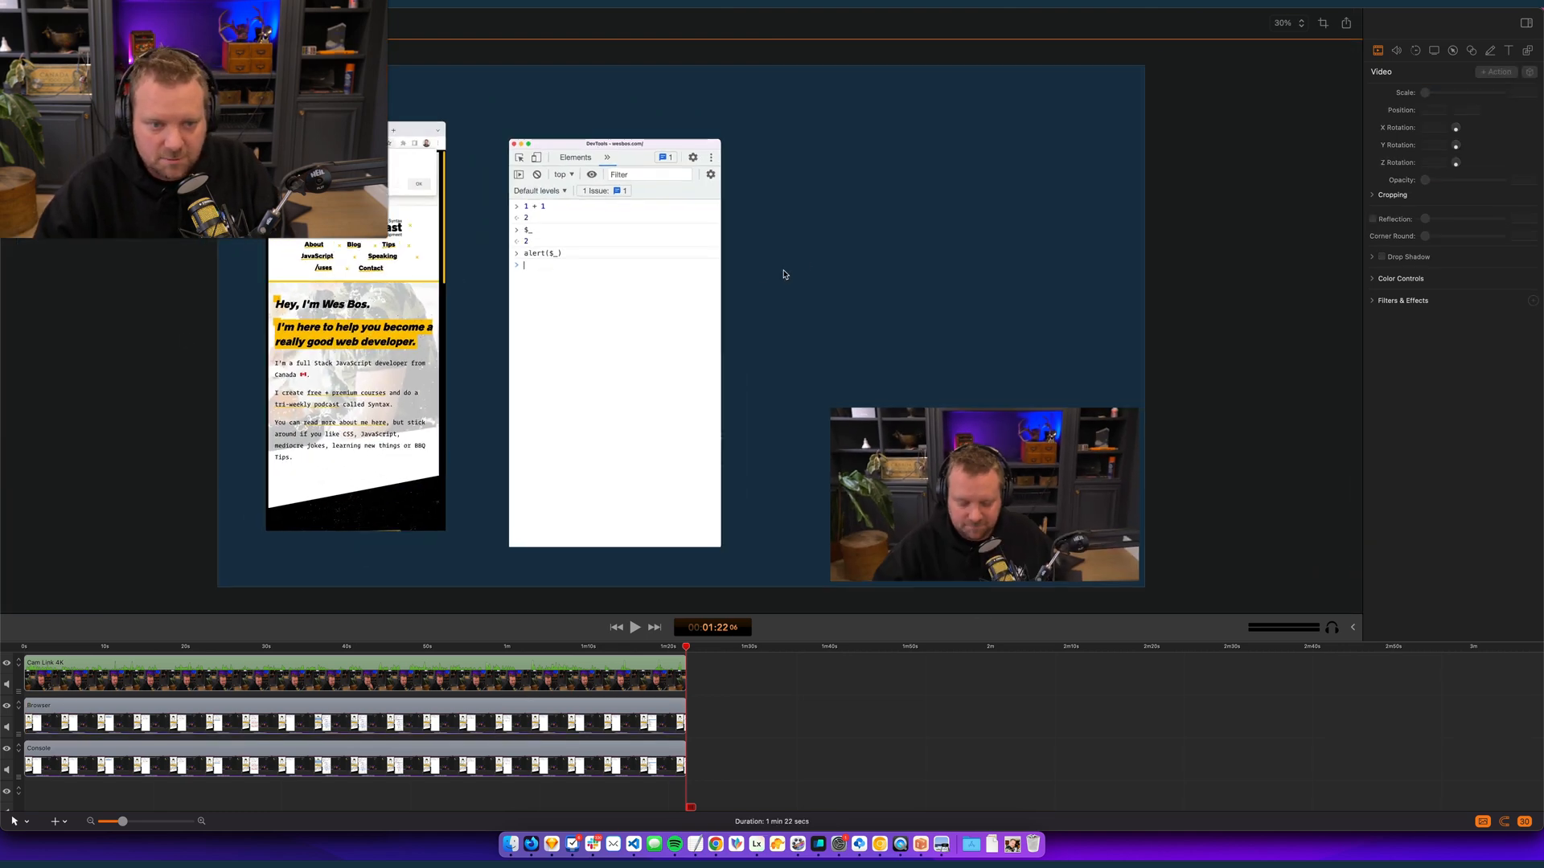
- Apply the "Rounded Corners + Drop..." style preset to the Console clip and the Browser clip
{"action": "left_click", "coordinate": [659, 442]}
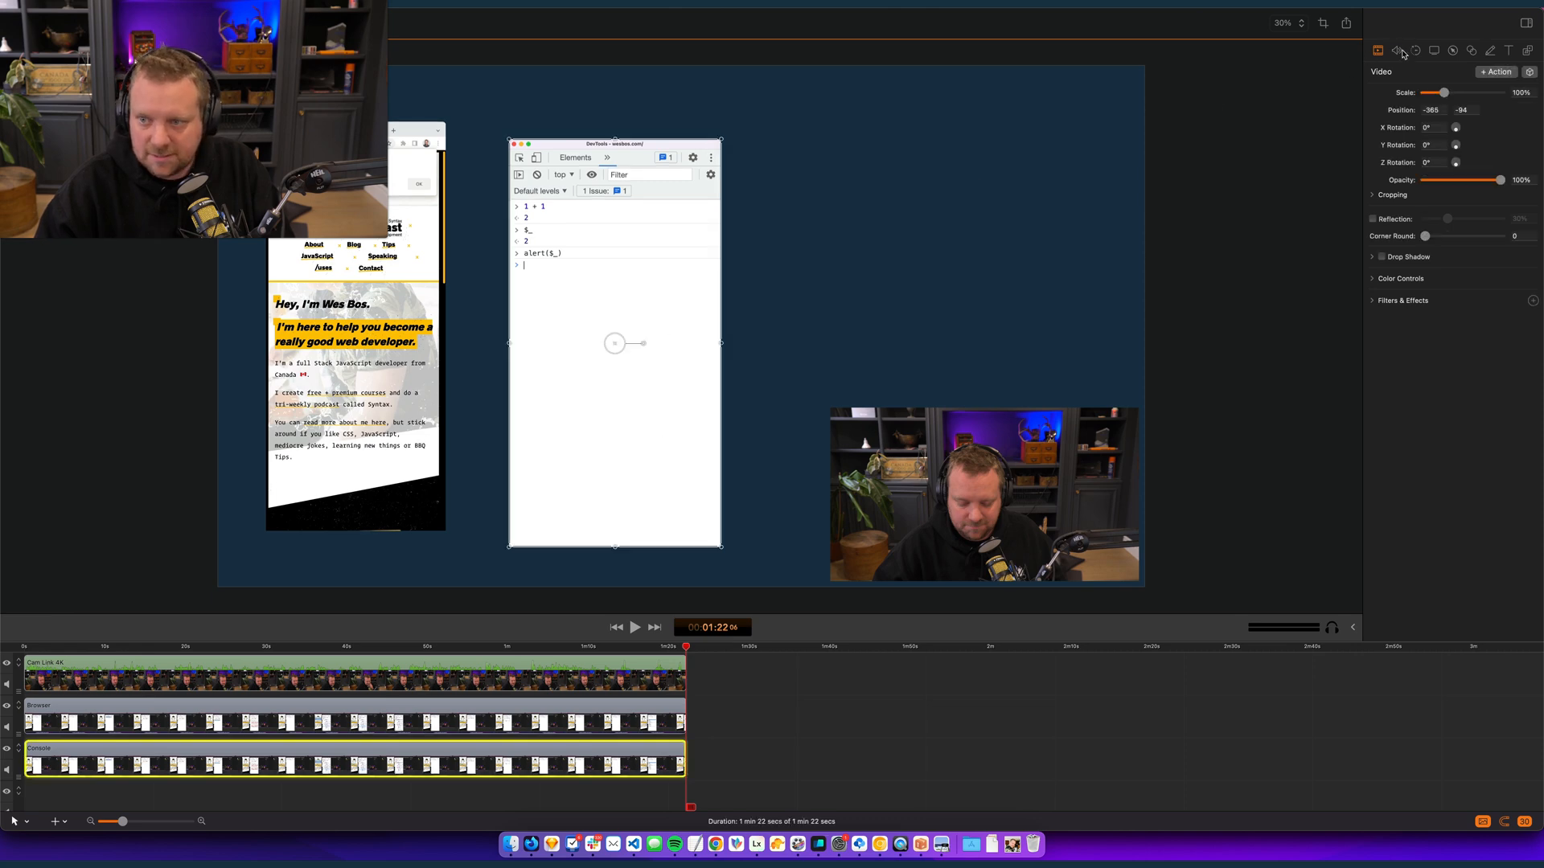
{"action": "left_click", "coordinate": [1529, 72]}
{"action": "mouse_move", "coordinate": [1512, 236]}
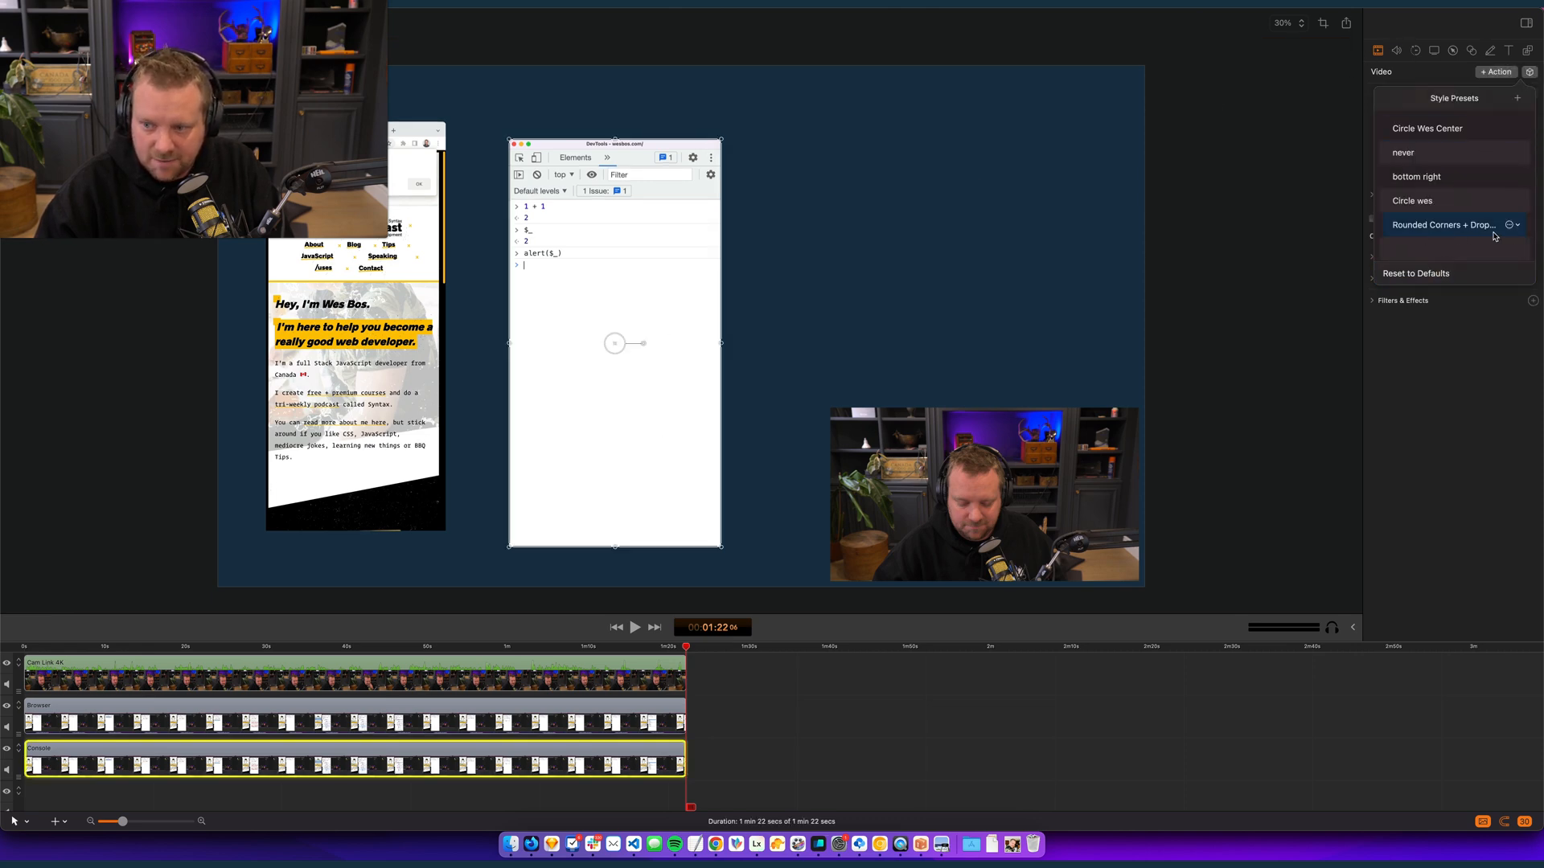
{"action": "left_click", "coordinate": [1462, 231]}
{"action": "left_click", "coordinate": [957, 228]}
{"action": "left_click", "coordinate": [402, 262]}
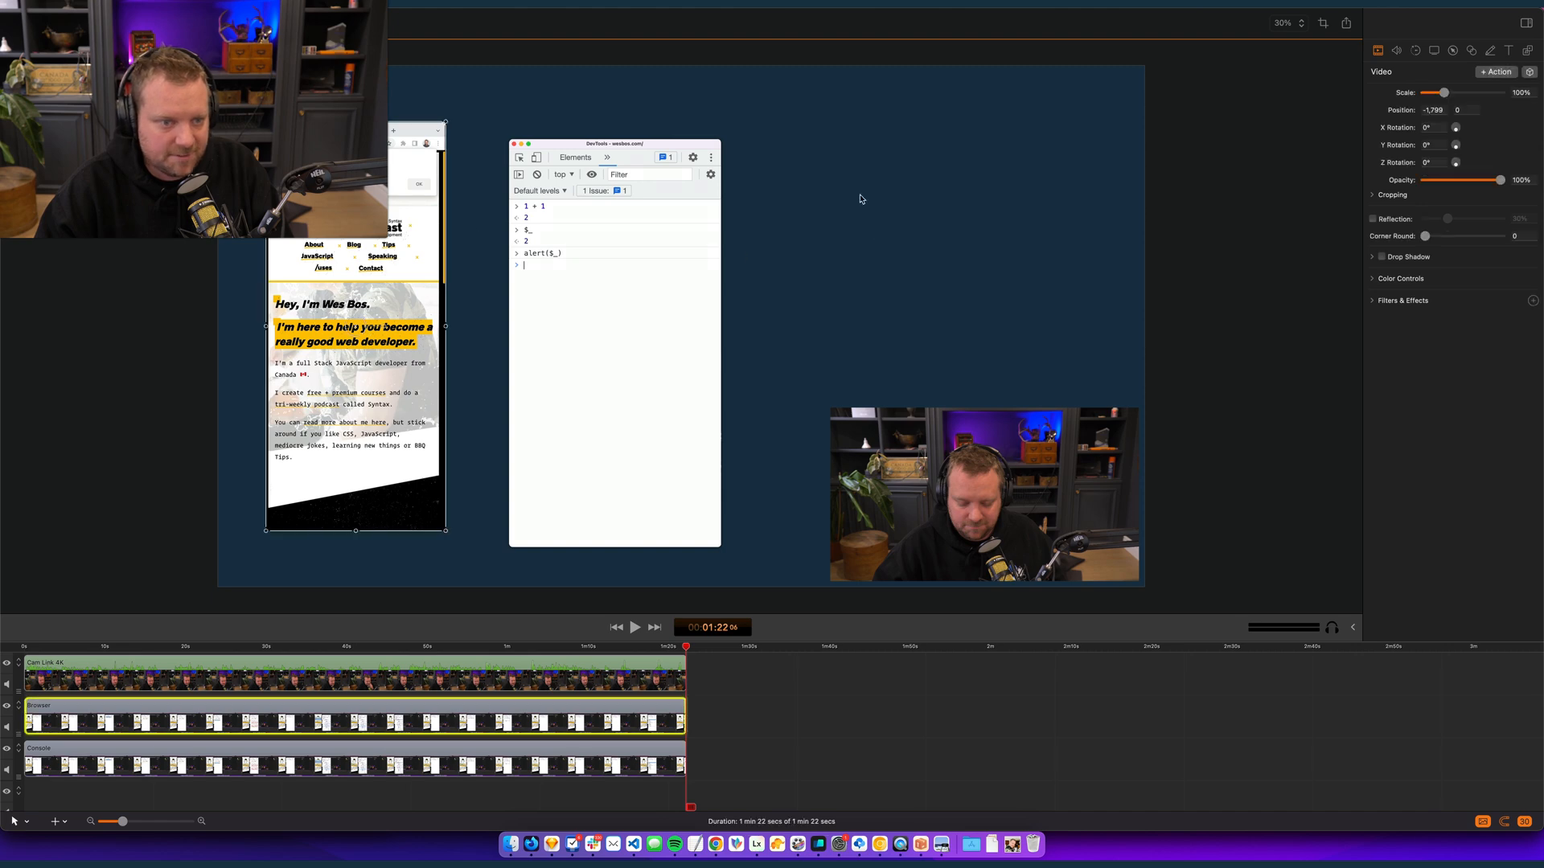
{"action": "left_click", "coordinate": [1528, 72]}
{"action": "left_click", "coordinate": [1429, 229]}
{"action": "left_click", "coordinate": [814, 221]}
- Move the webcam clip up beside the Console clip and apply the "Rounded Corners + Drop..." style preset to it
{"action": "left_click", "coordinate": [1015, 440]}
{"action": "left_click_drag", "start_coordinate": [1015, 440], "coordinate": [989, 312]}
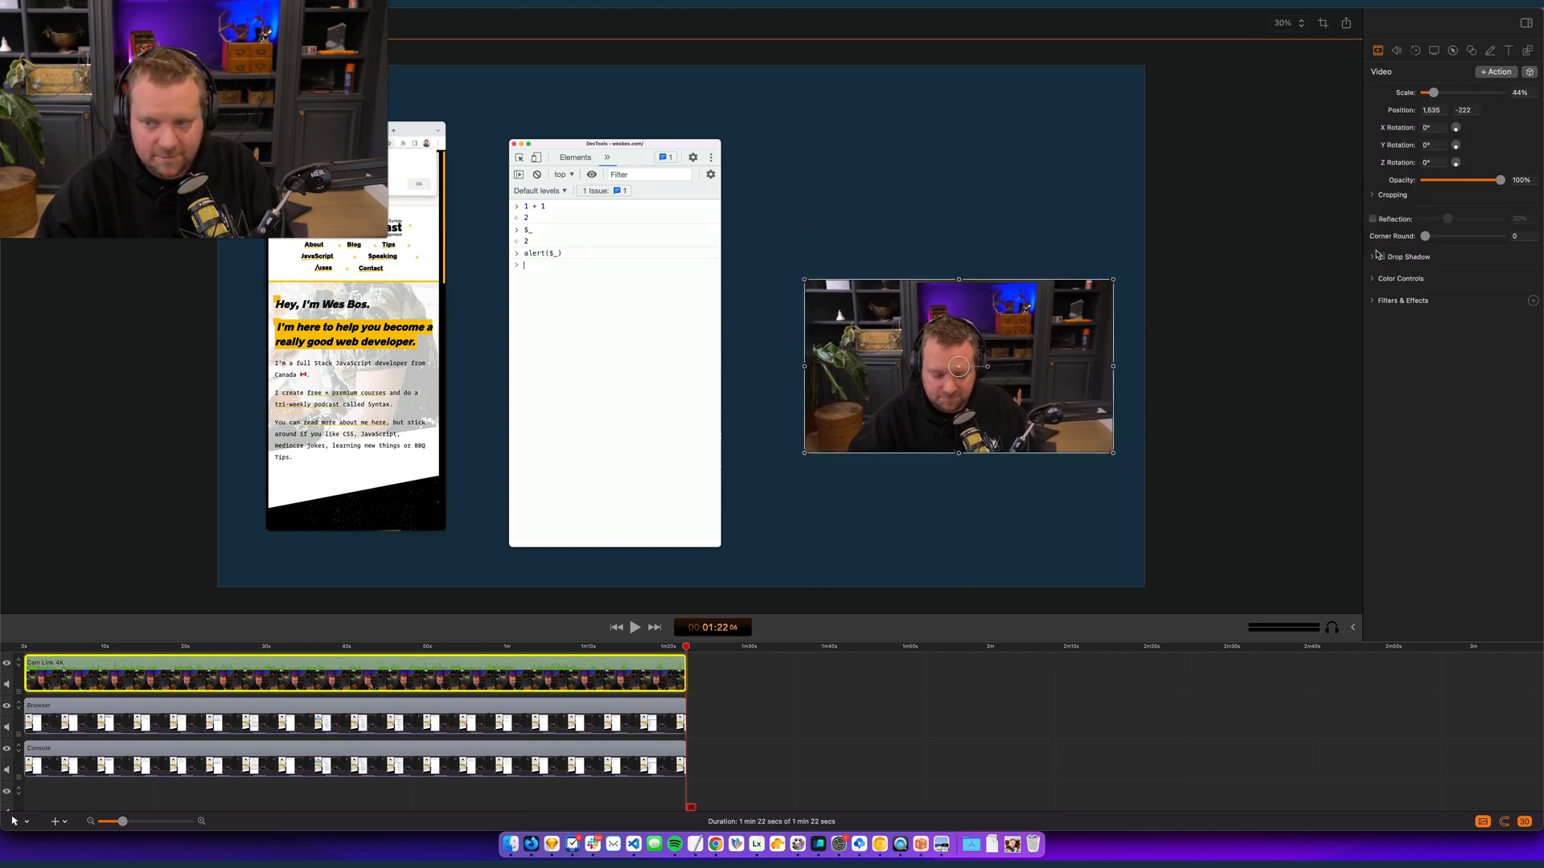
{"action": "left_click", "coordinate": [1529, 72]}
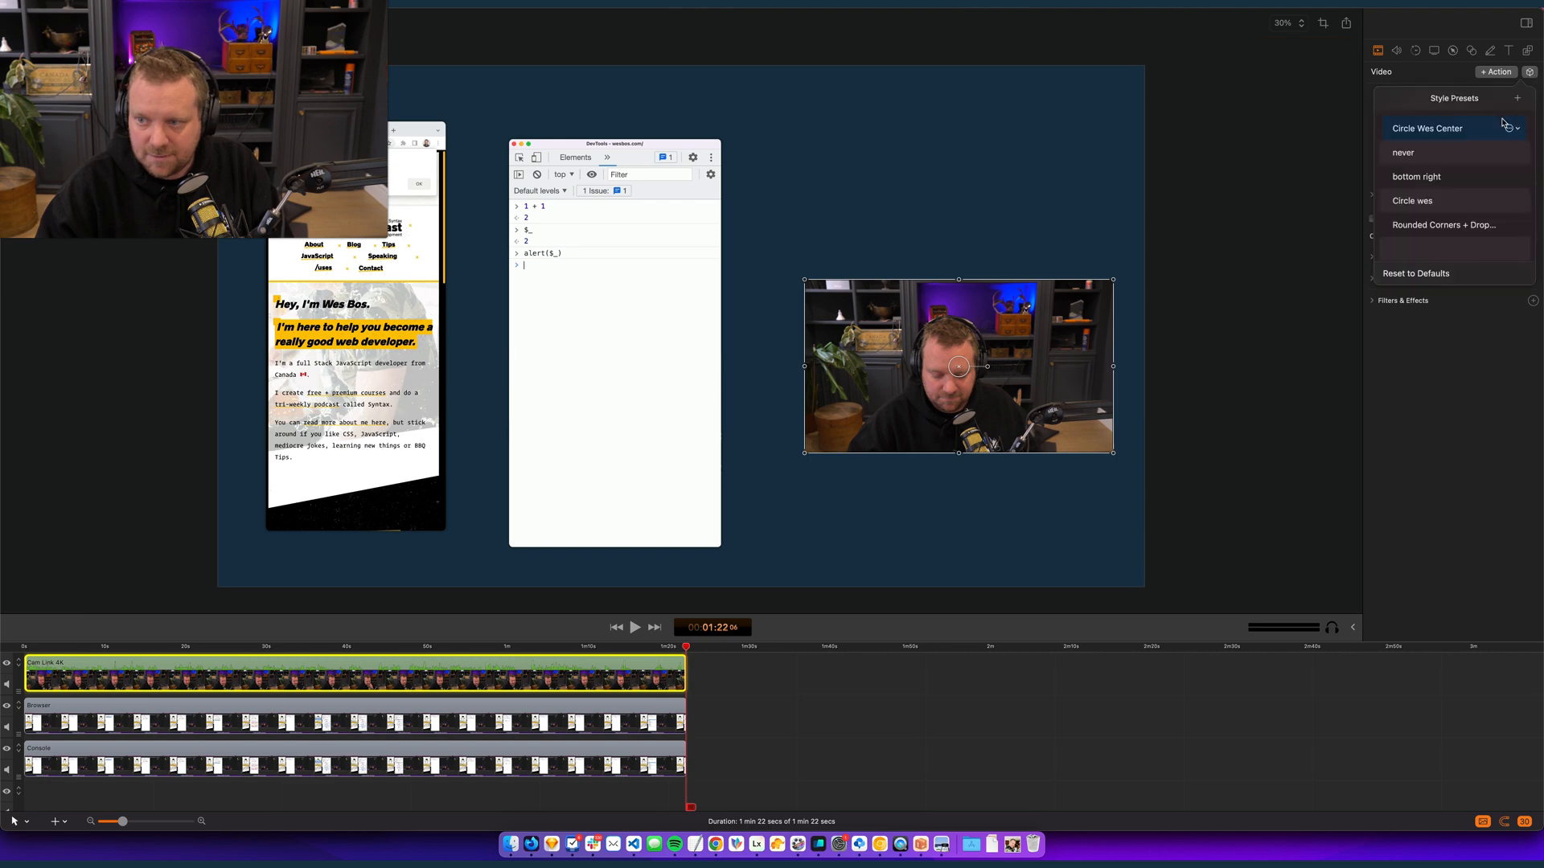
{"action": "left_click", "coordinate": [1441, 224]}
{"action": "left_click", "coordinate": [910, 110]}
{"action": "mouse_move", "coordinate": [925, 346]}
{"action": "left_mouse_down"}
{"action": "mouse_move", "coordinate": [863, 315]}
{"action": "mouse_move", "coordinate": [912, 321]}
{"action": "left_mouse_up"}
{"action": "left_click", "coordinate": [731, 701]}
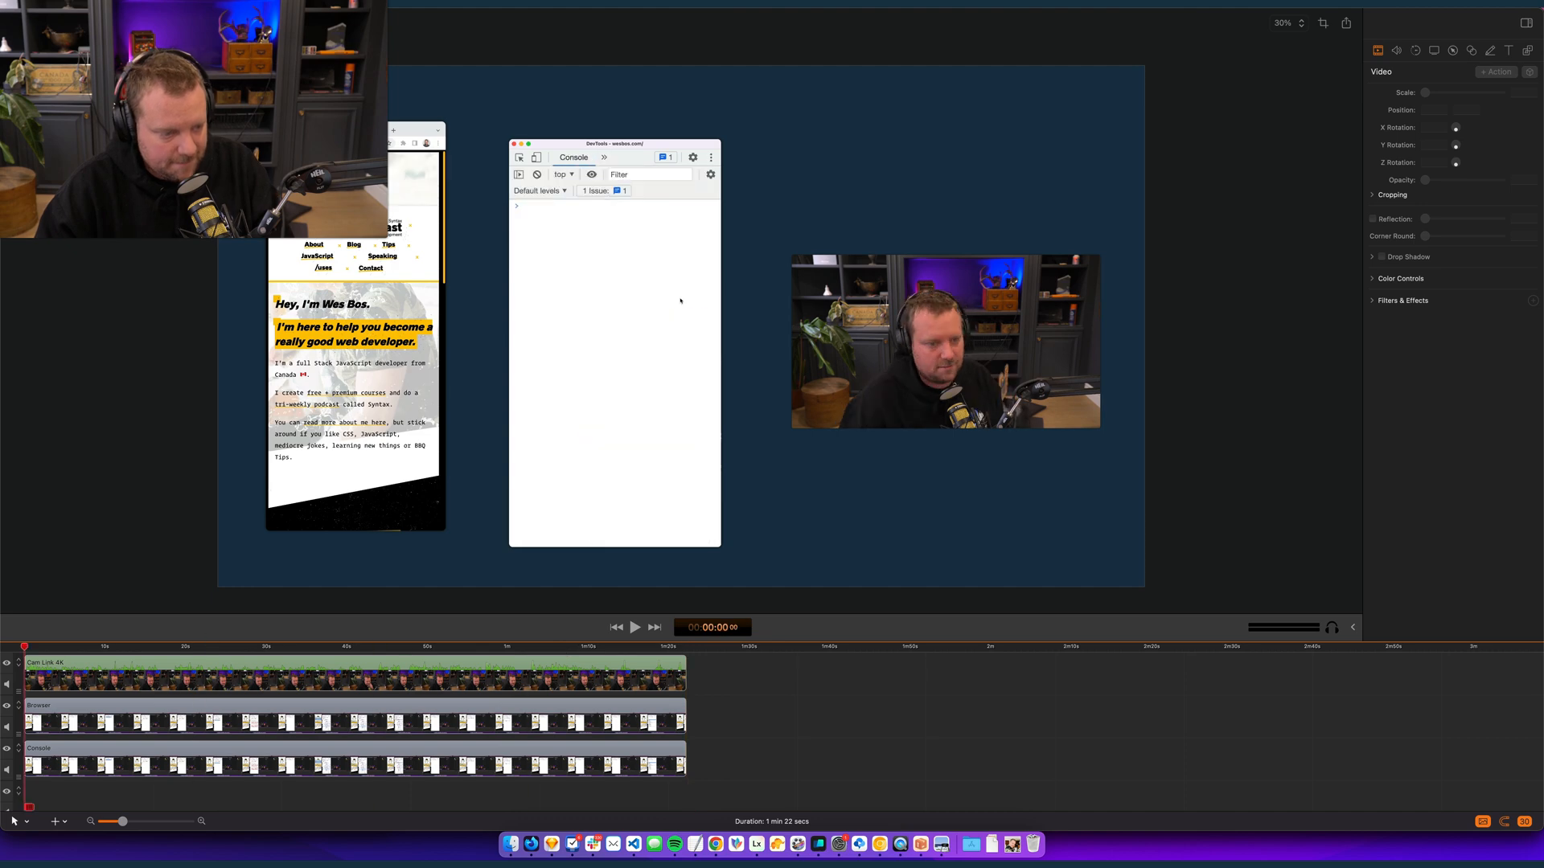
- Resize the canvas to 1080 x 1920
{"action": "left_click", "coordinate": [1323, 22]}
{"action": "type", "text": "1080"}
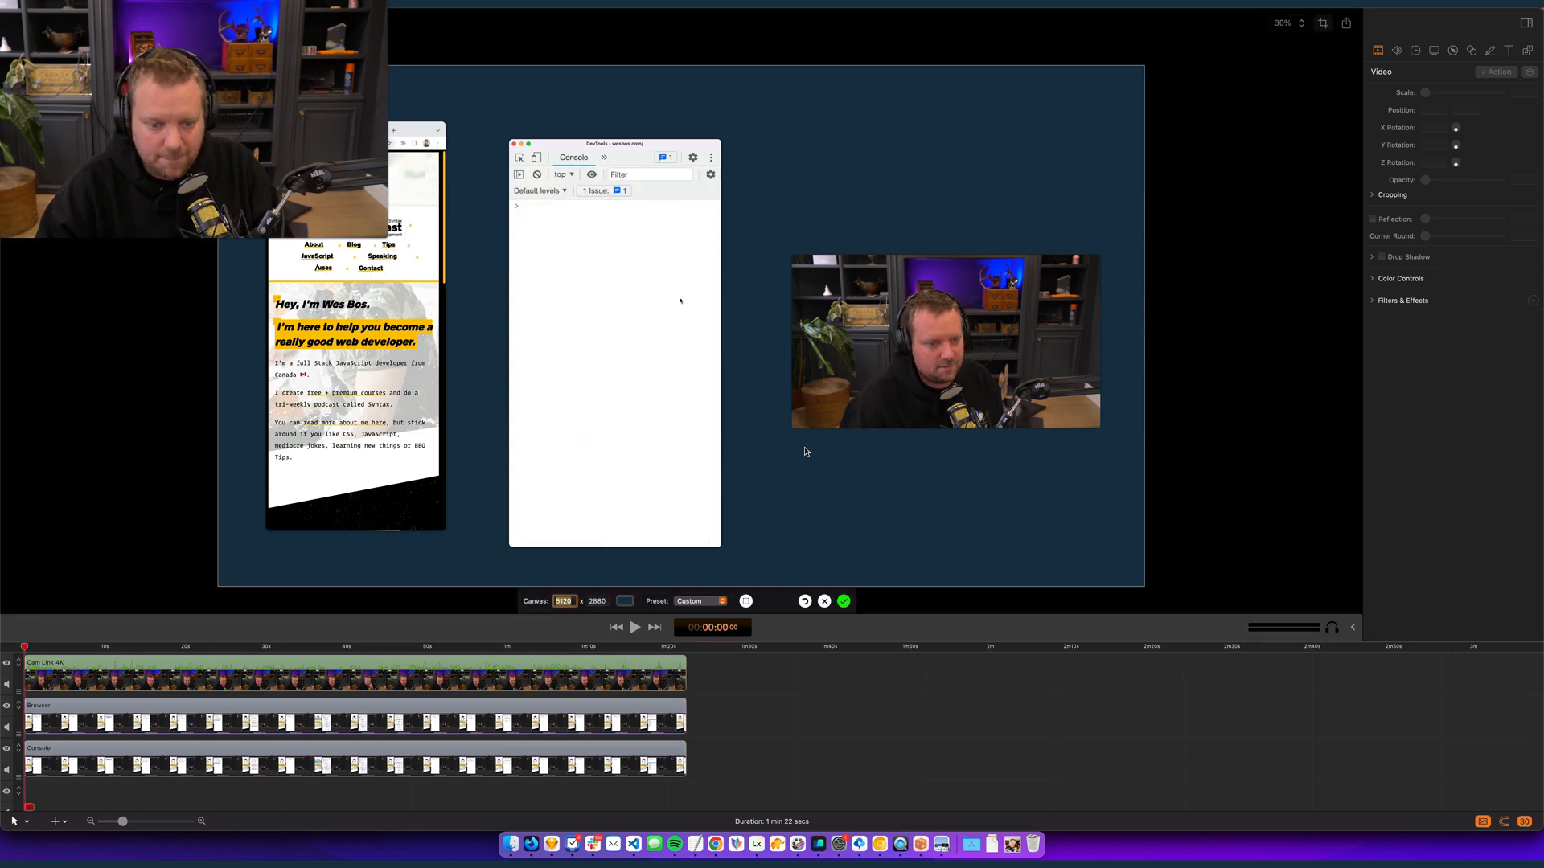
{"action": "key", "text": "Tab"}
{"action": "type", "text": "1"}
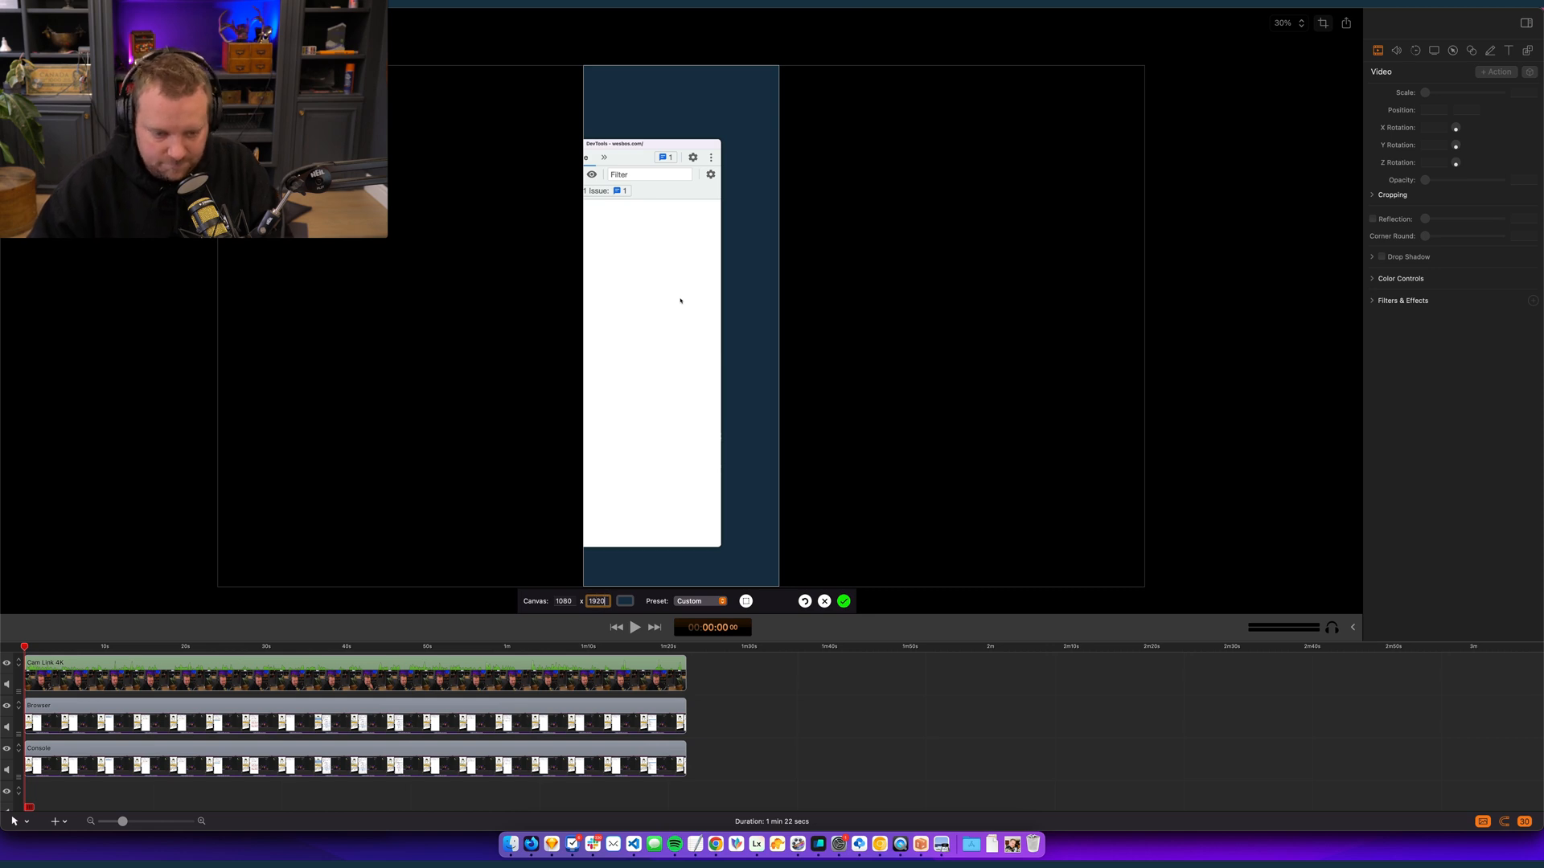
{"action": "key", "text": "Return"}
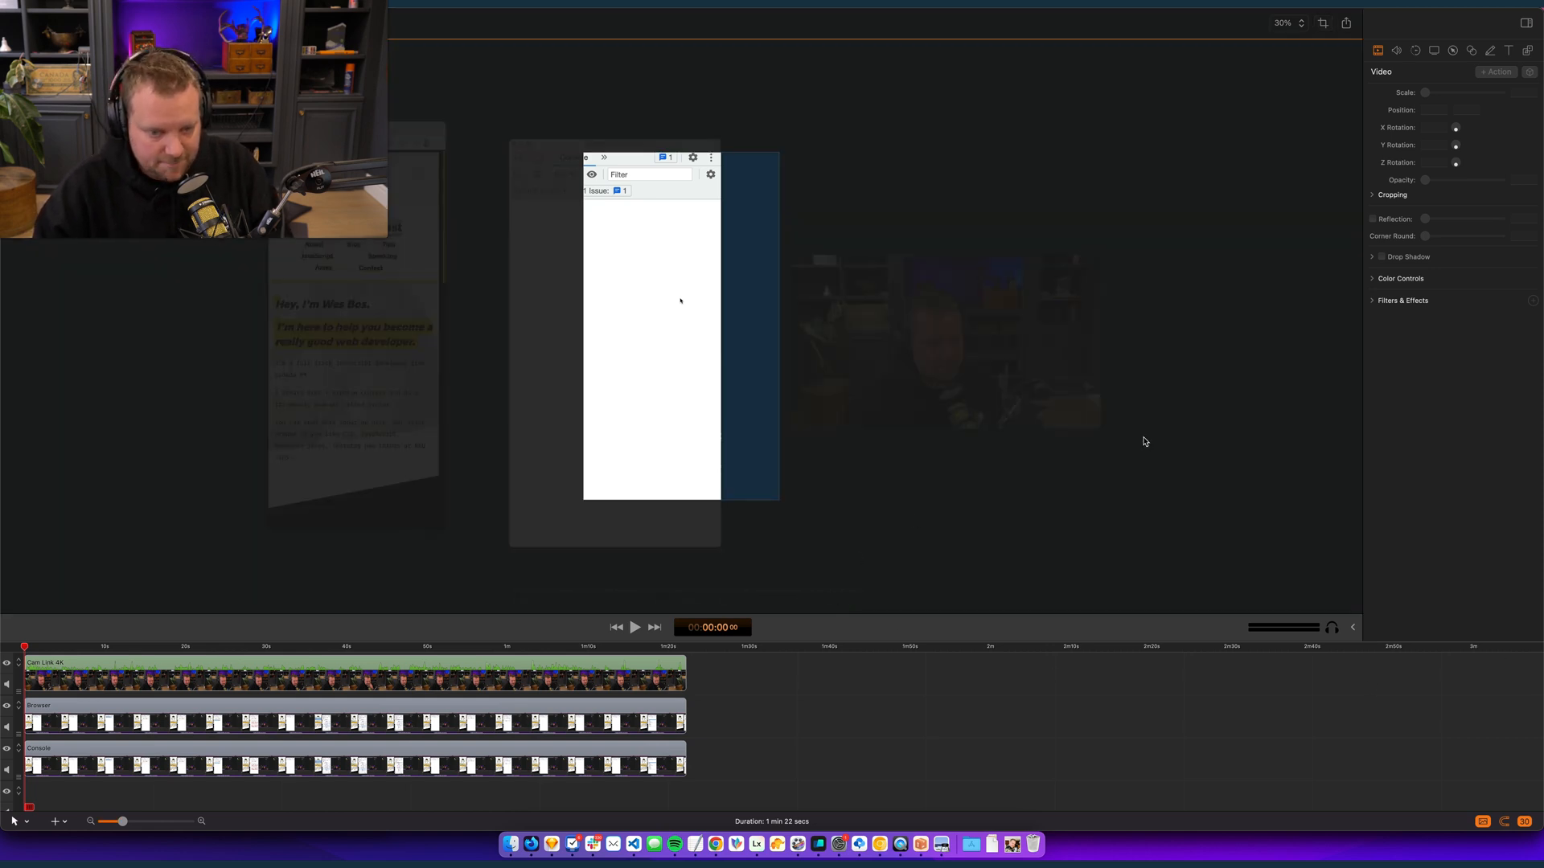
- Add bright-rain.png from the art folder on the lowest track and extend it to the full length of the recording
{"action": "left_click", "coordinate": [1014, 850]}
{"action": "left_click", "coordinate": [1013, 846]}
{"action": "left_click", "coordinate": [1013, 846]}
{"action": "left_click", "coordinate": [1013, 846]}
{"action": "left_click", "coordinate": [1013, 846]}
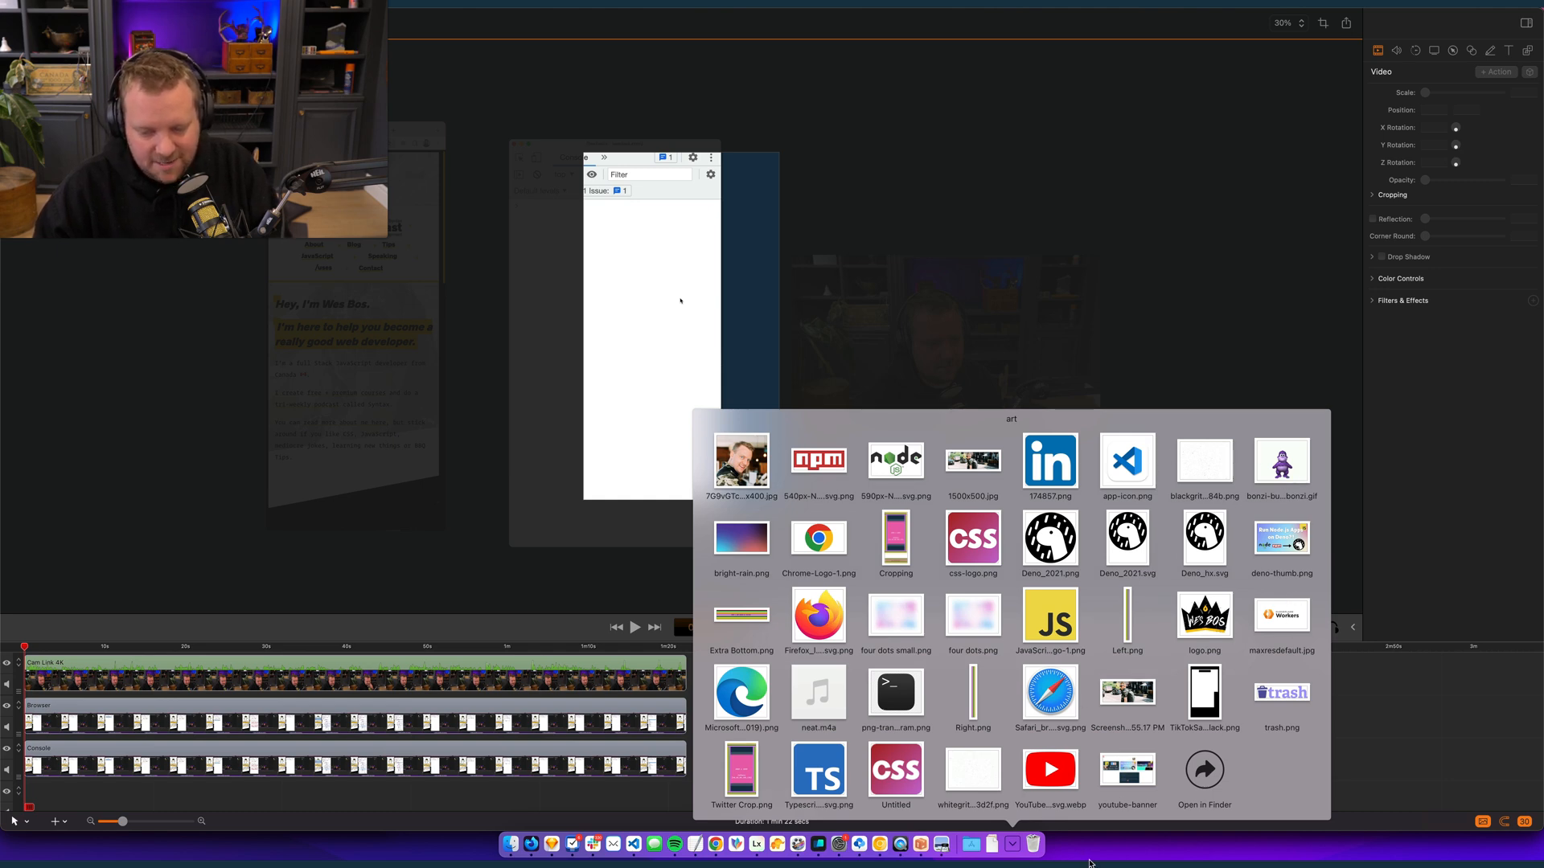
{"action": "left_click", "coordinate": [1017, 851]}
{"action": "left_click", "coordinate": [1018, 851]}
{"action": "left_click", "coordinate": [1017, 851]}
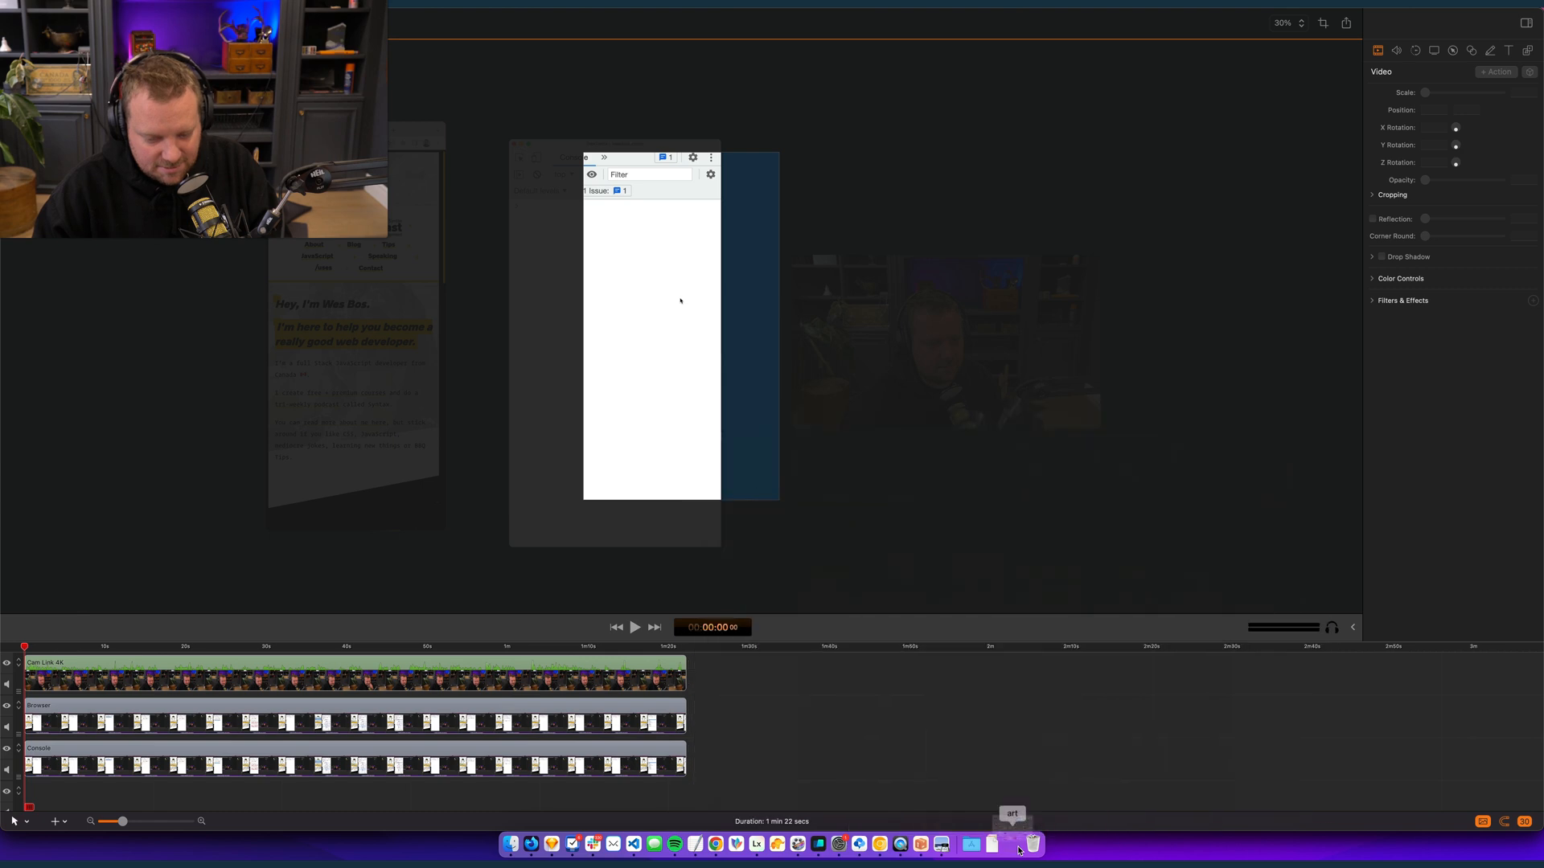
{"action": "left_click", "coordinate": [1017, 851]}
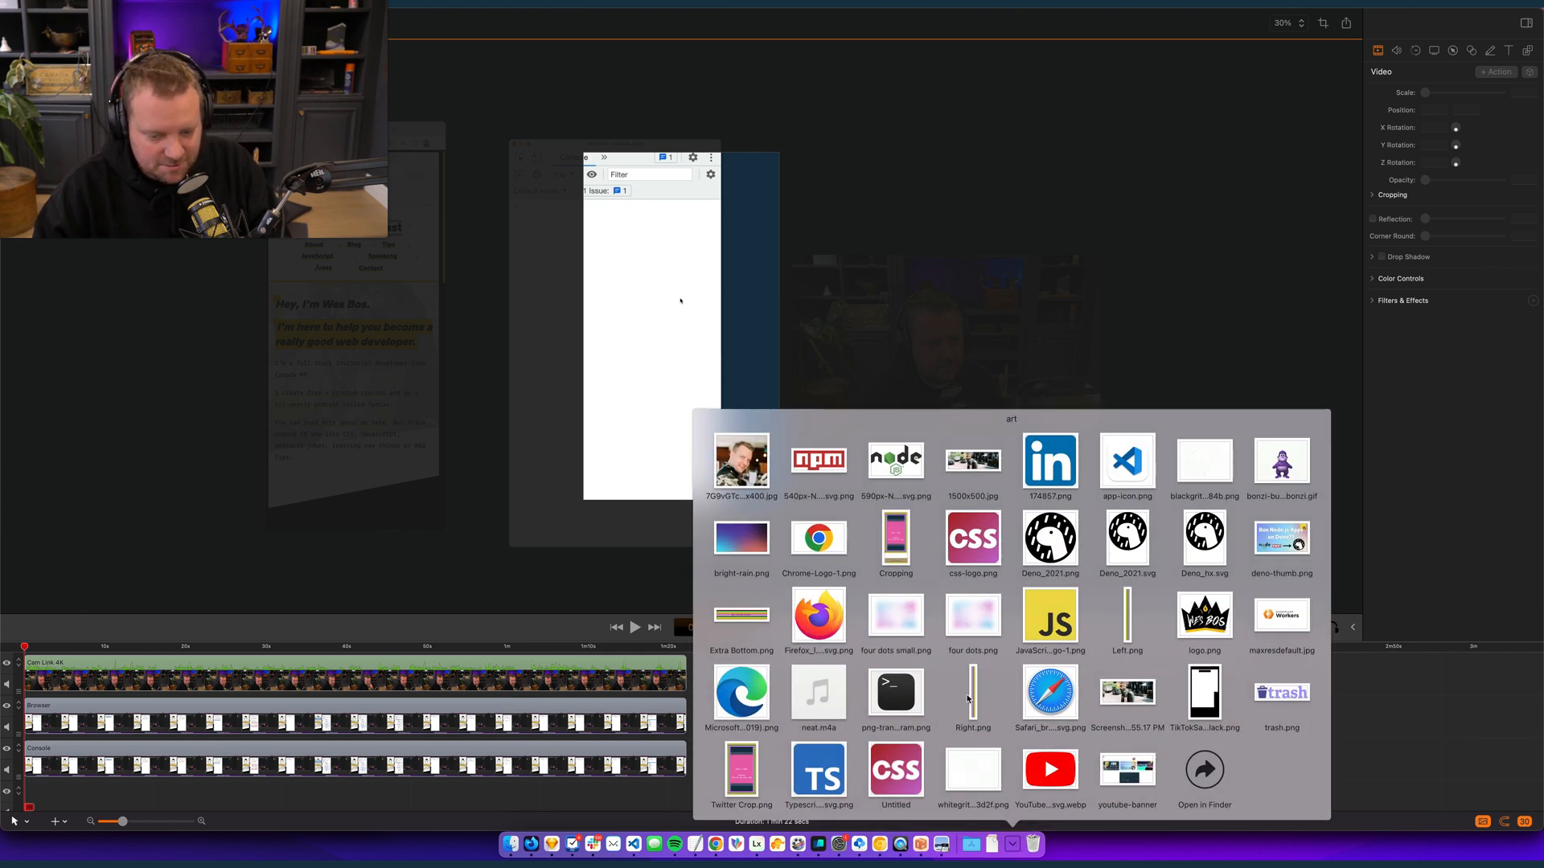
{"action": "left_click", "coordinate": [1013, 849]}
{"action": "left_click", "coordinate": [1013, 849]}
{"action": "left_click", "coordinate": [1013, 849]}
{"action": "left_click", "coordinate": [1015, 849]}
{"action": "left_click", "coordinate": [1018, 848]}
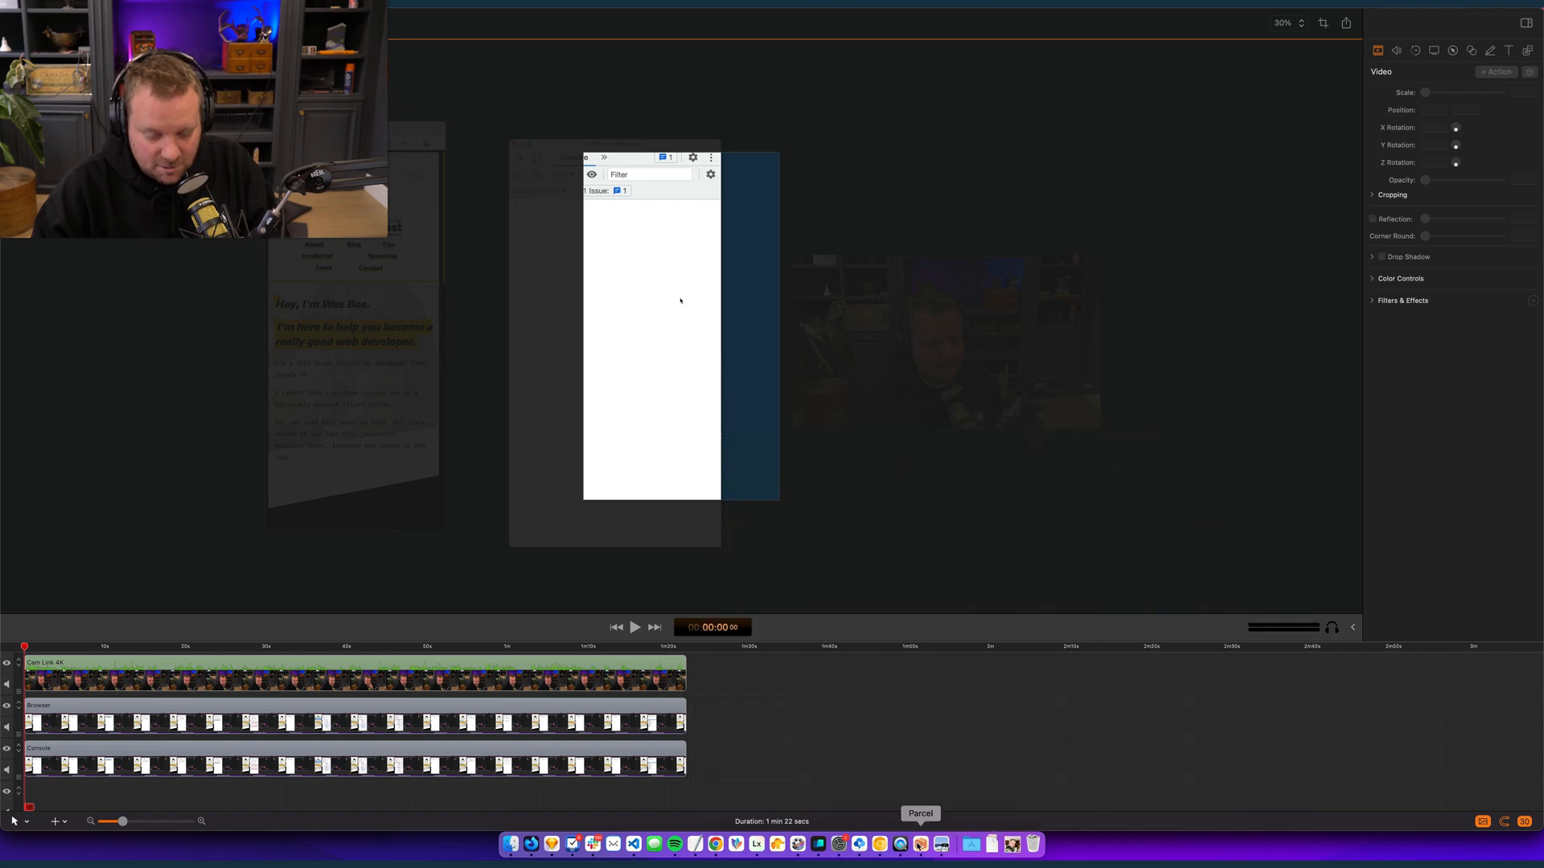
{"action": "left_click", "coordinate": [1014, 849]}
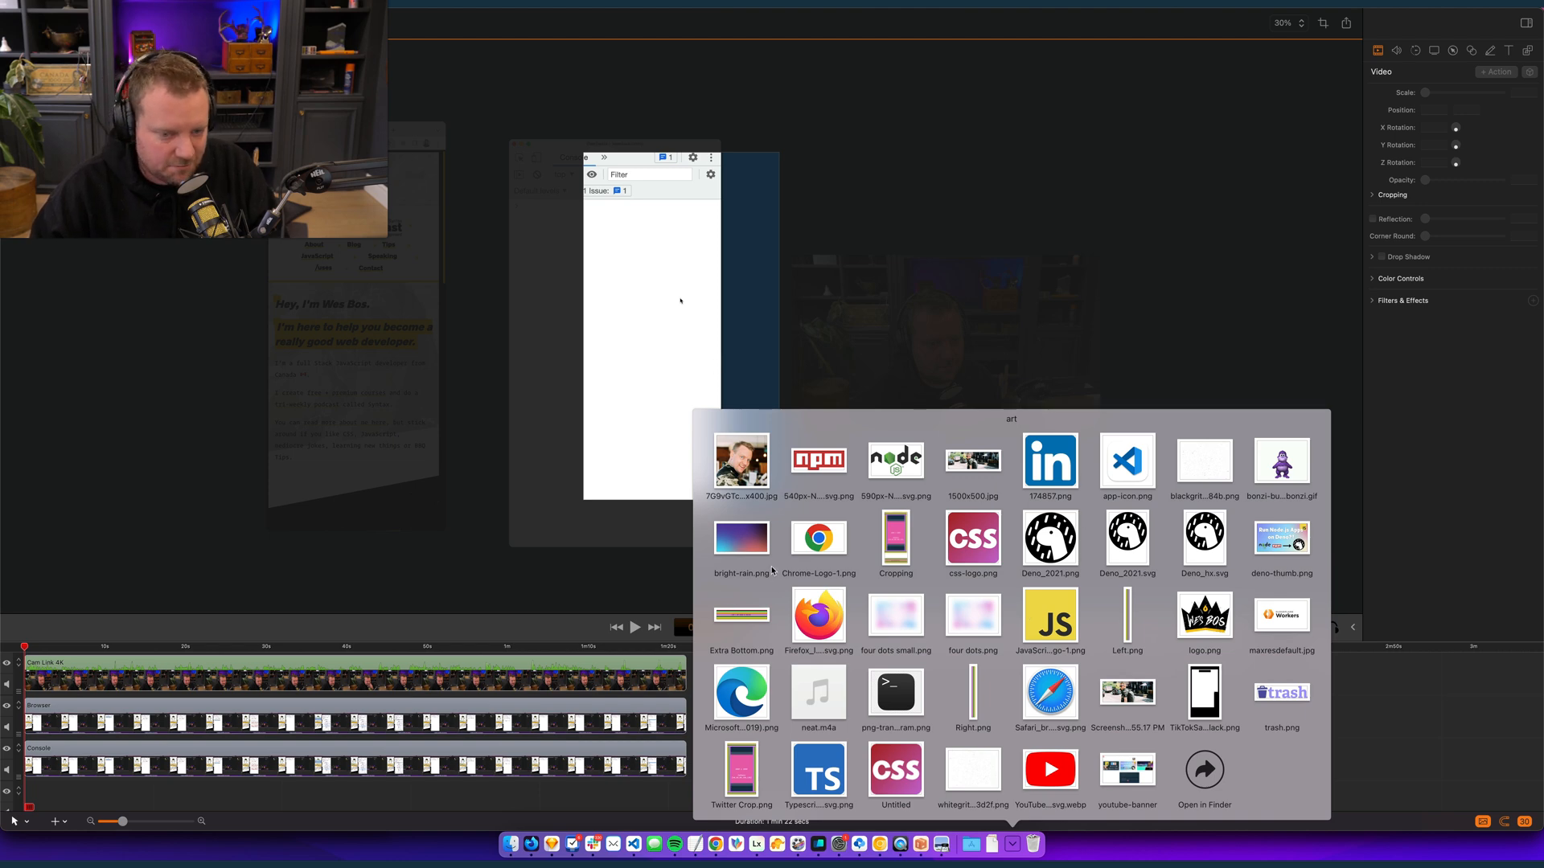
{"action": "left_click_drag", "start_coordinate": [747, 547], "coordinate": [33, 820]}
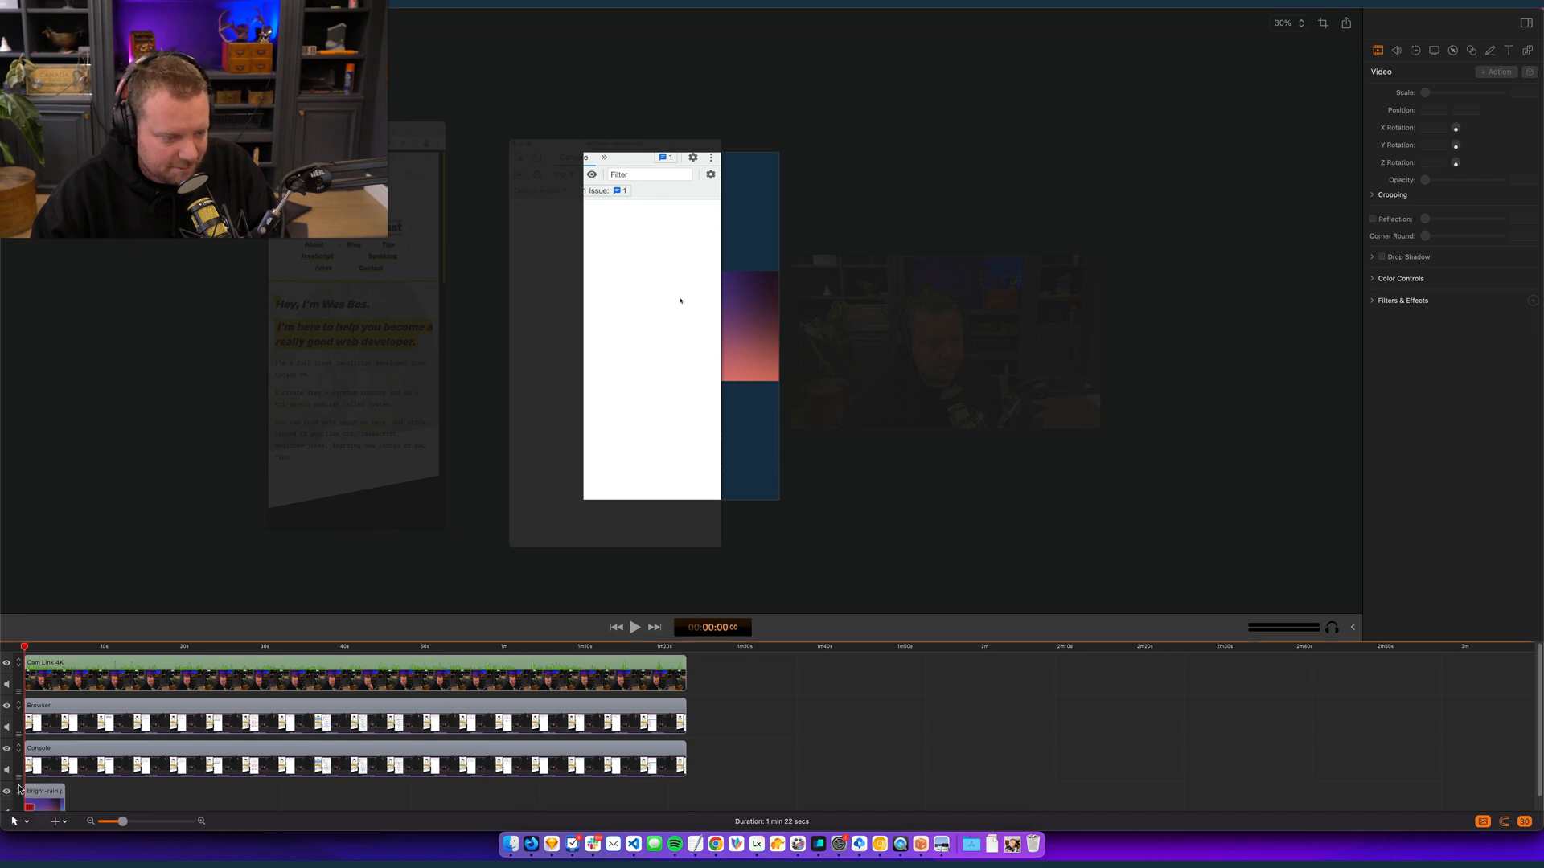
{"action": "left_click", "coordinate": [58, 794]}
{"action": "left_click_drag", "start_coordinate": [62, 791], "coordinate": [685, 791]}
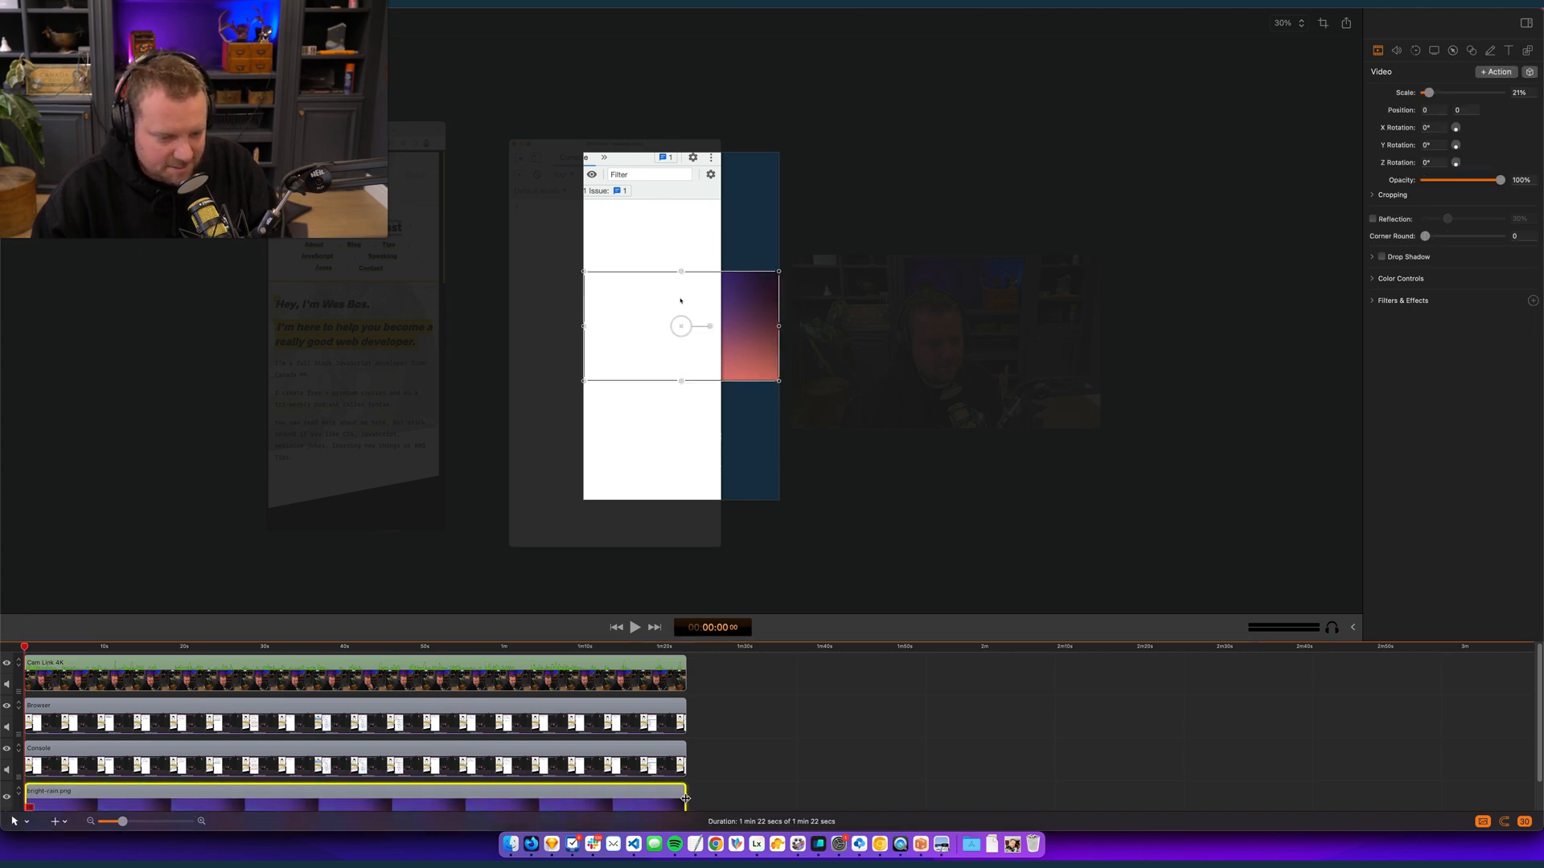
- Rotate the bright-rain.png background to -90°, scale it to 56% and position it to cover the whole canvas
{"action": "left_click_drag", "start_coordinate": [711, 327], "coordinate": [624, 183]}
{"action": "left_click_drag", "start_coordinate": [682, 269], "coordinate": [875, 579]}
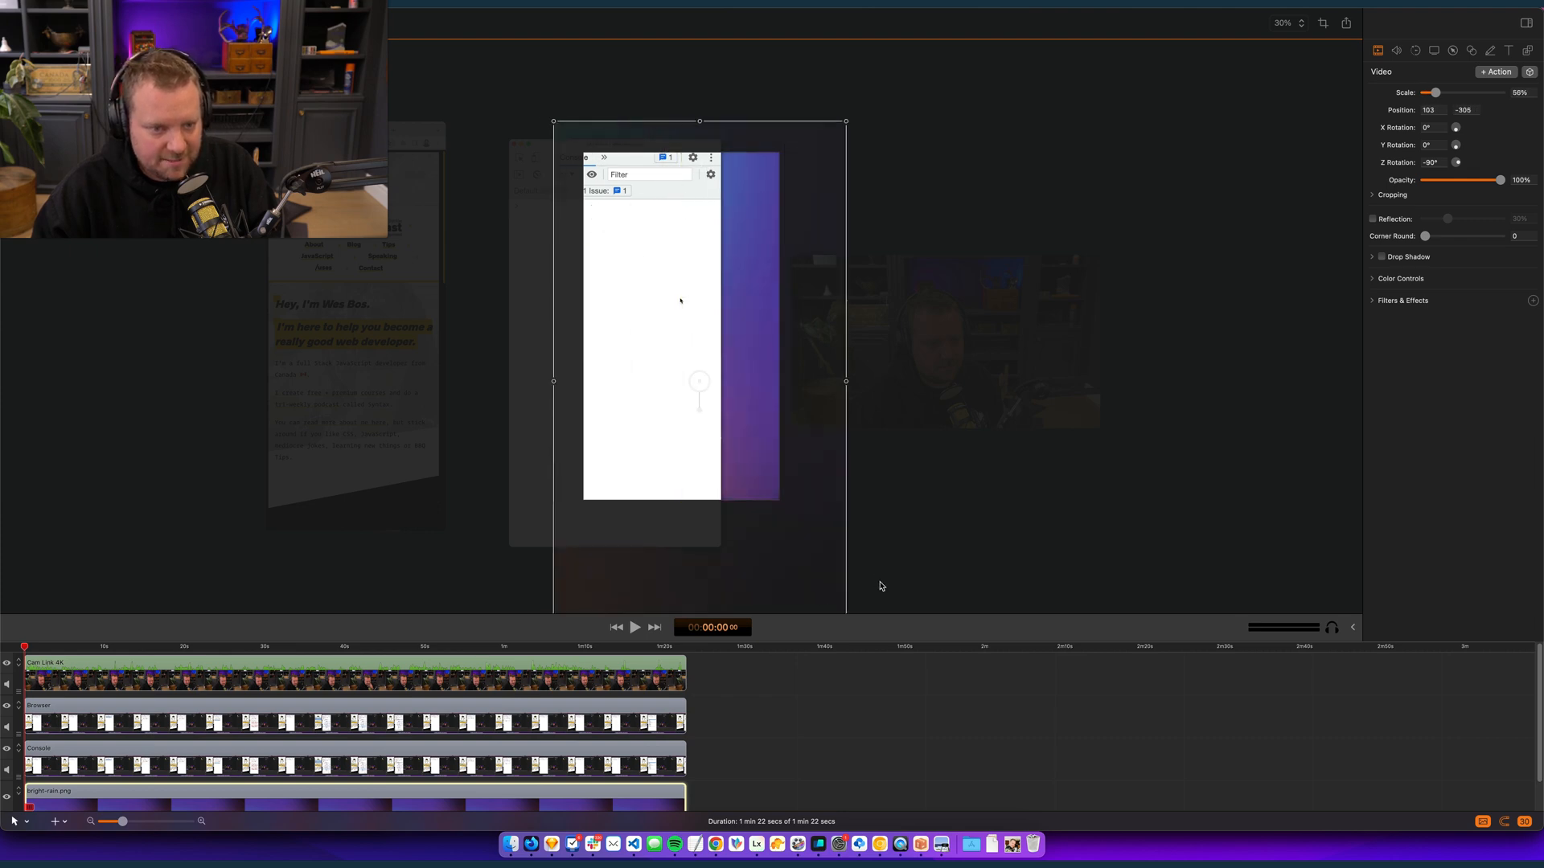
{"action": "left_click_drag", "start_coordinate": [747, 387], "coordinate": [728, 354]}
{"action": "left_click", "coordinate": [830, 457]}
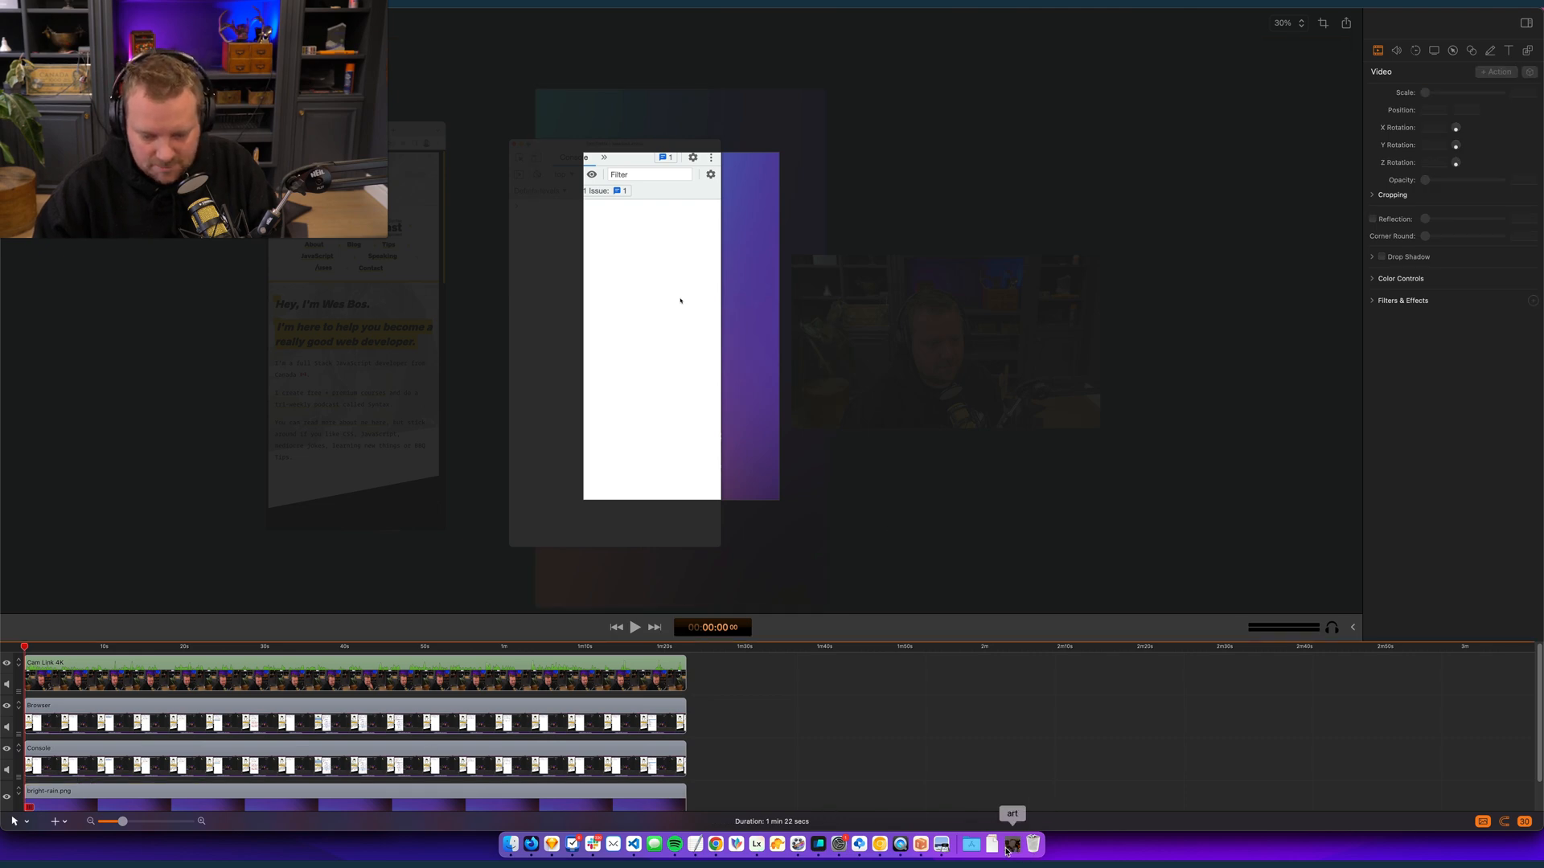
- Add the blackgrit texture image from the art folder for the full duration and place its track directly above bright-rain.png
{"action": "left_click", "coordinate": [1012, 844]}
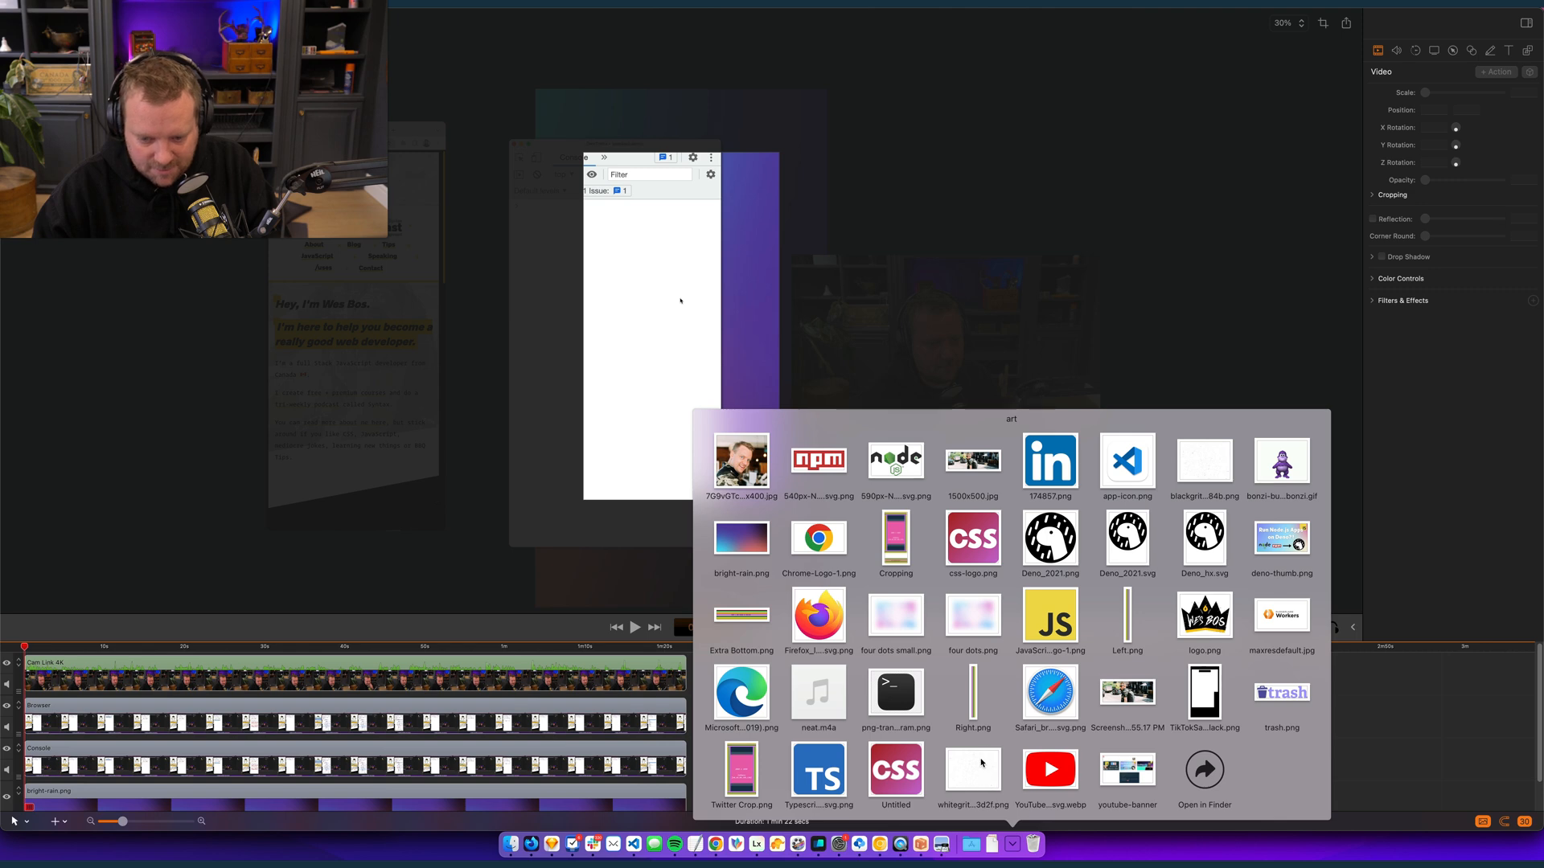
{"action": "left_click_drag", "start_coordinate": [1216, 481], "coordinate": [685, 798]}
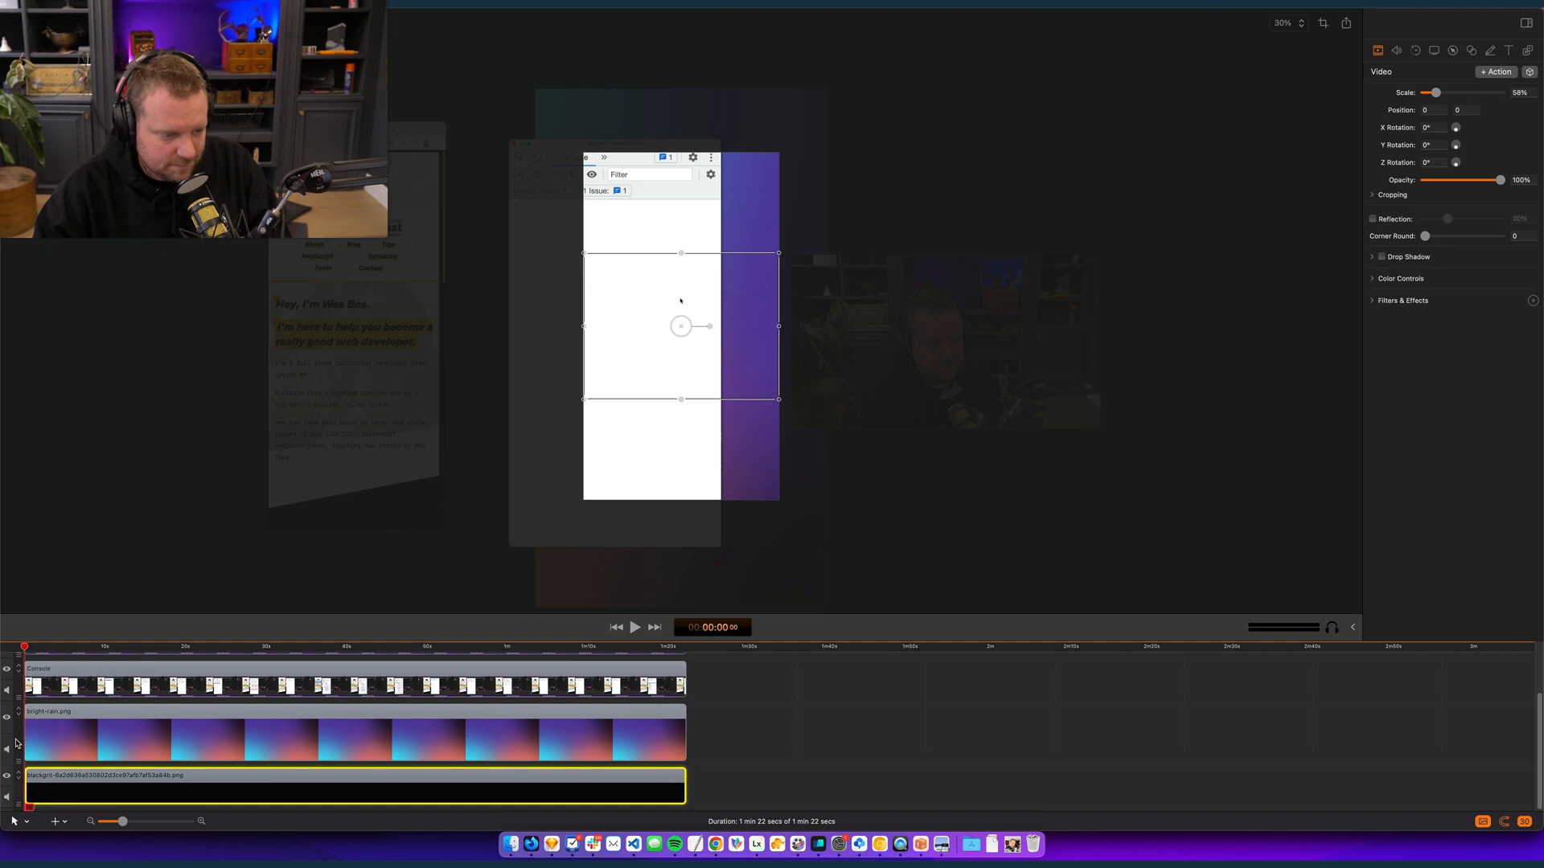
{"action": "left_click_drag", "start_coordinate": [17, 806], "coordinate": [18, 728]}
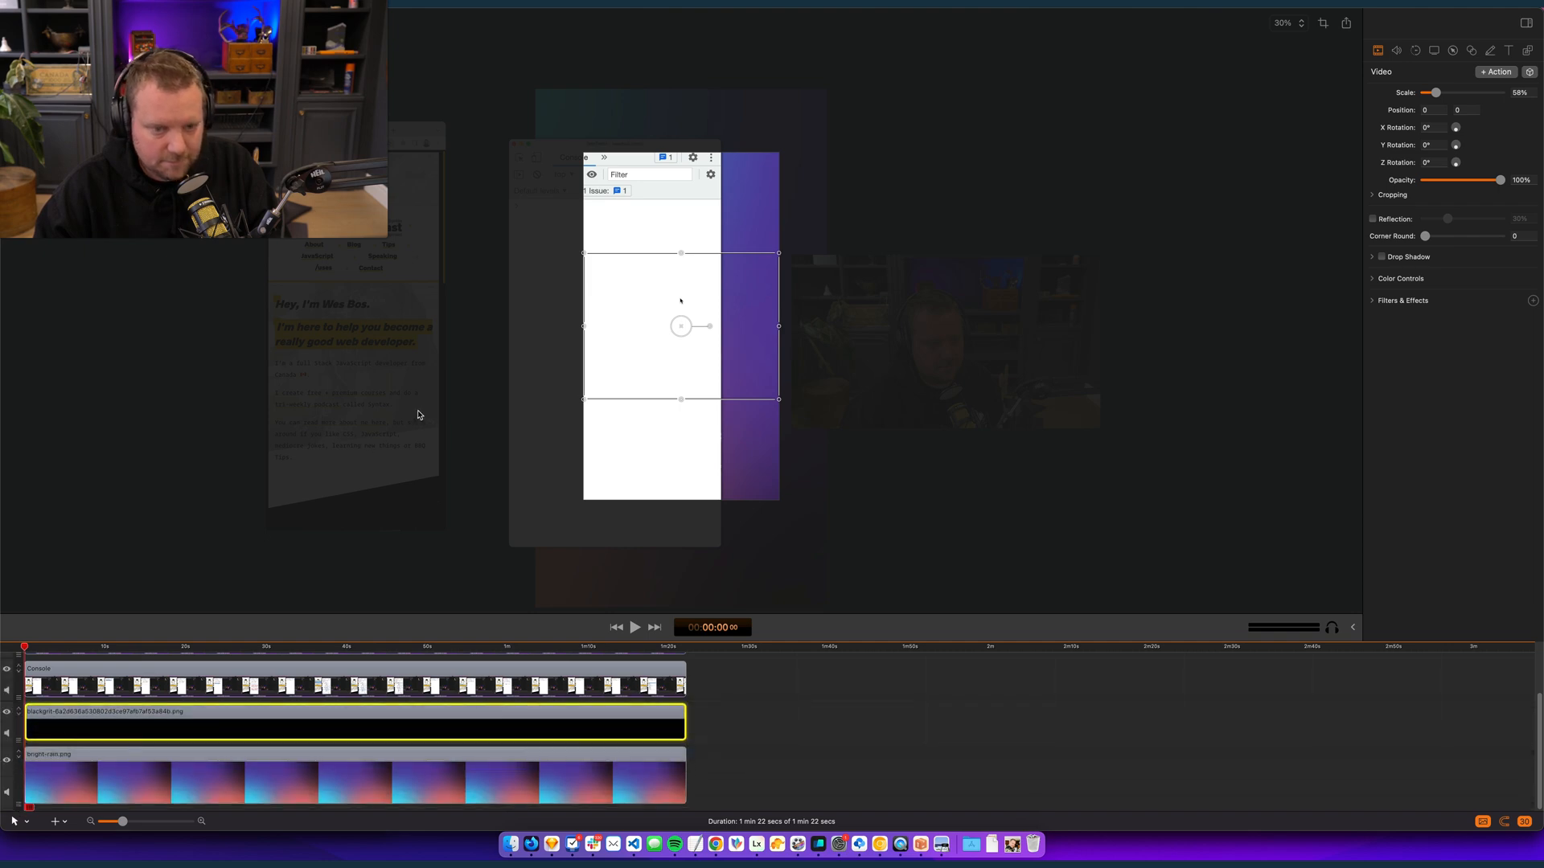
- Rotate the blackgrit texture to -90° and enlarge it to 133% so that it covers the canvas
{"action": "left_click_drag", "start_coordinate": [777, 398], "coordinate": [774, 356]}
{"action": "left_click_drag", "start_coordinate": [711, 286], "coordinate": [656, 268]}
{"action": "left_click_drag", "start_coordinate": [710, 312], "coordinate": [850, 571]}
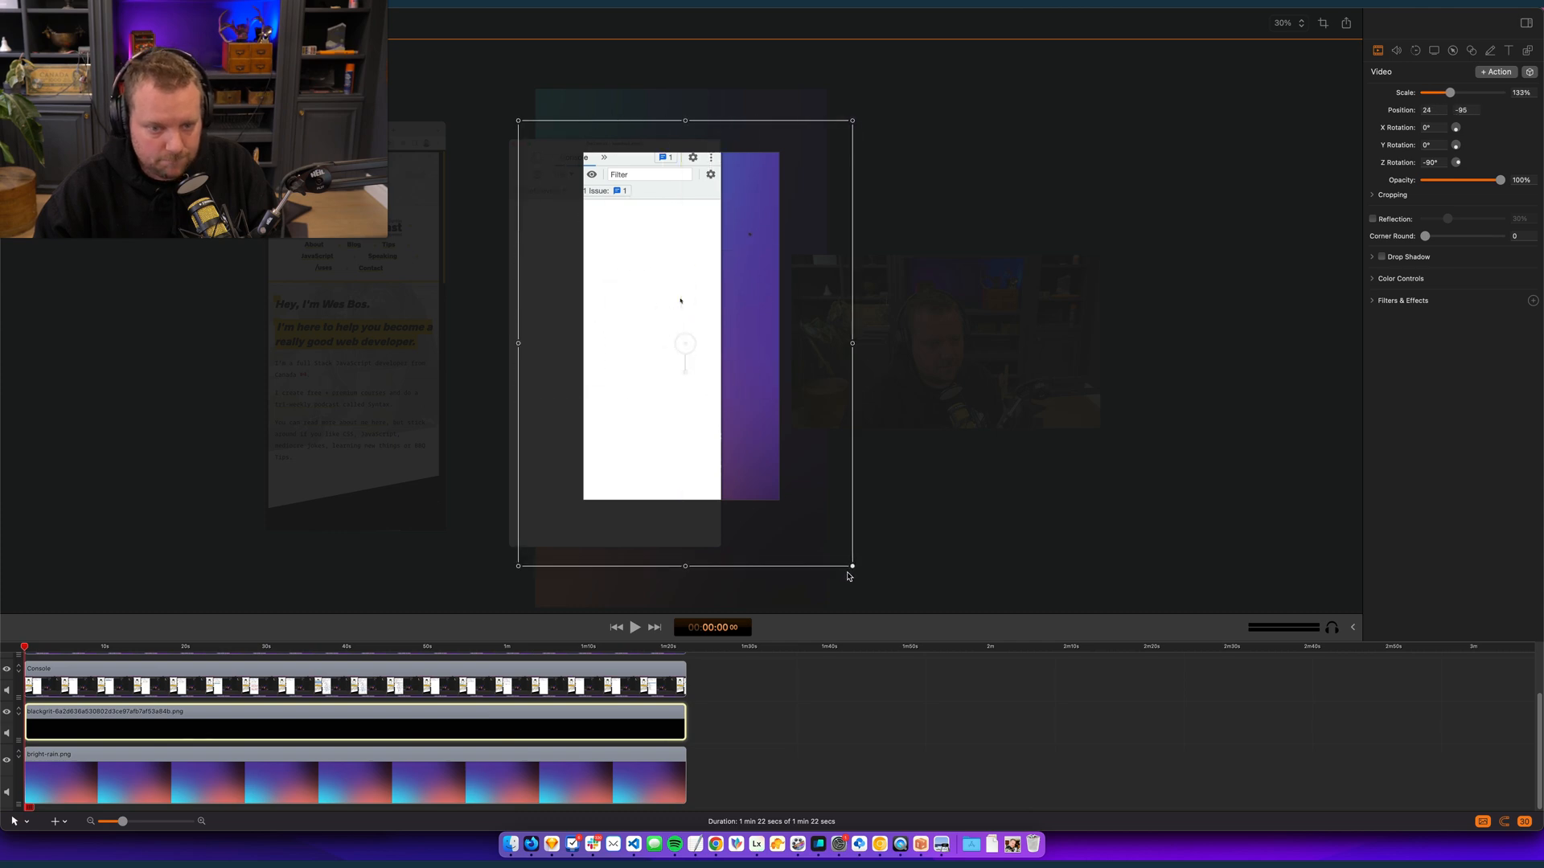
{"action": "left_click", "coordinate": [893, 732]}
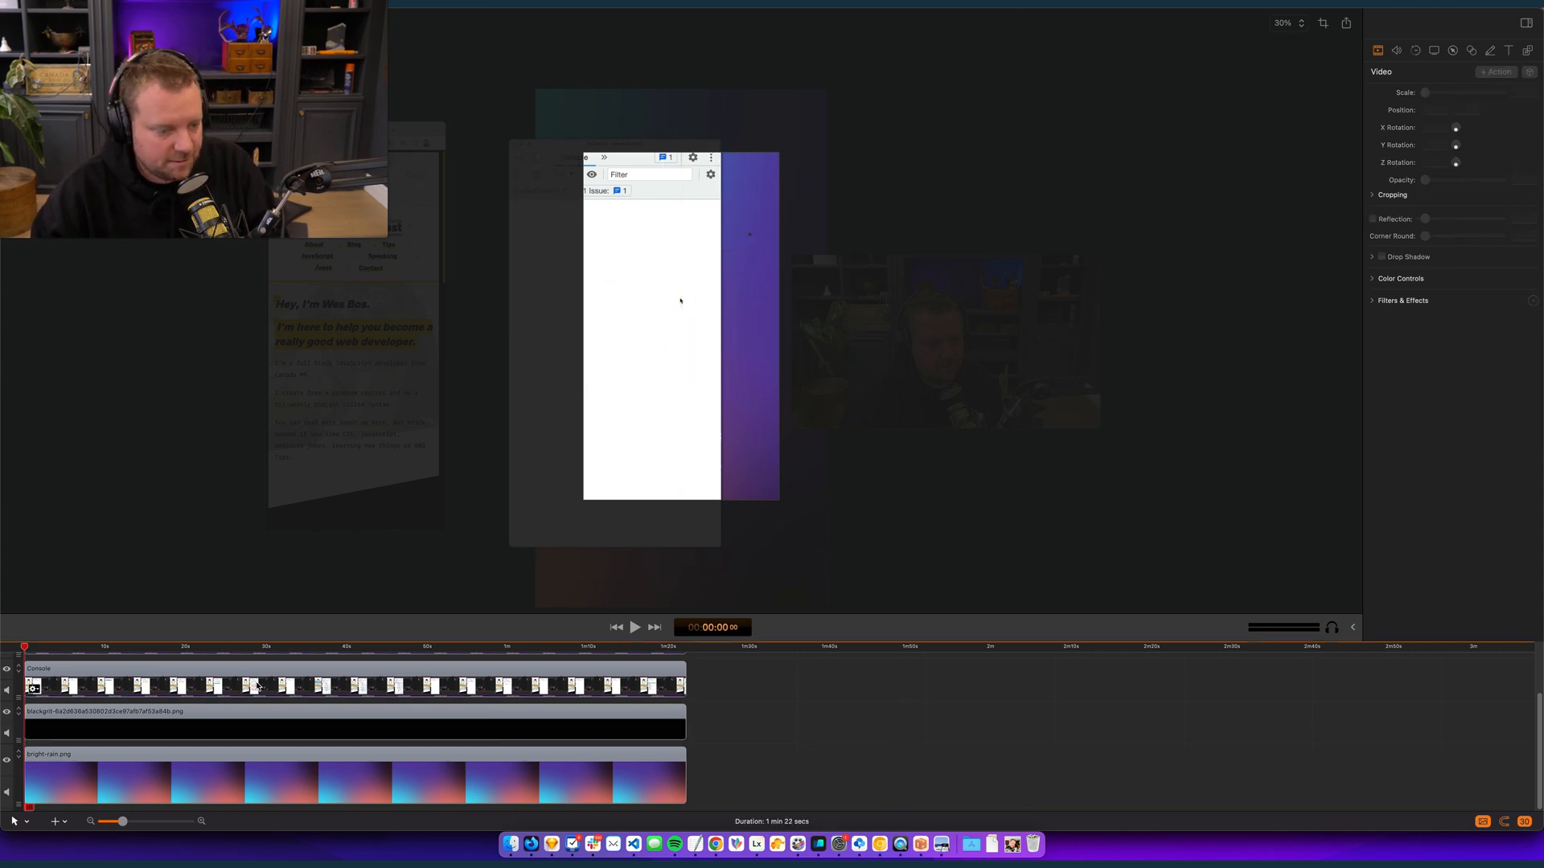
- Move the Console clip to the horizontal centre of the vertical canvas, at position 0, -311
{"action": "scroll", "coordinate": [252, 649], "scroll_direction": "up", "scroll_amount": 3}
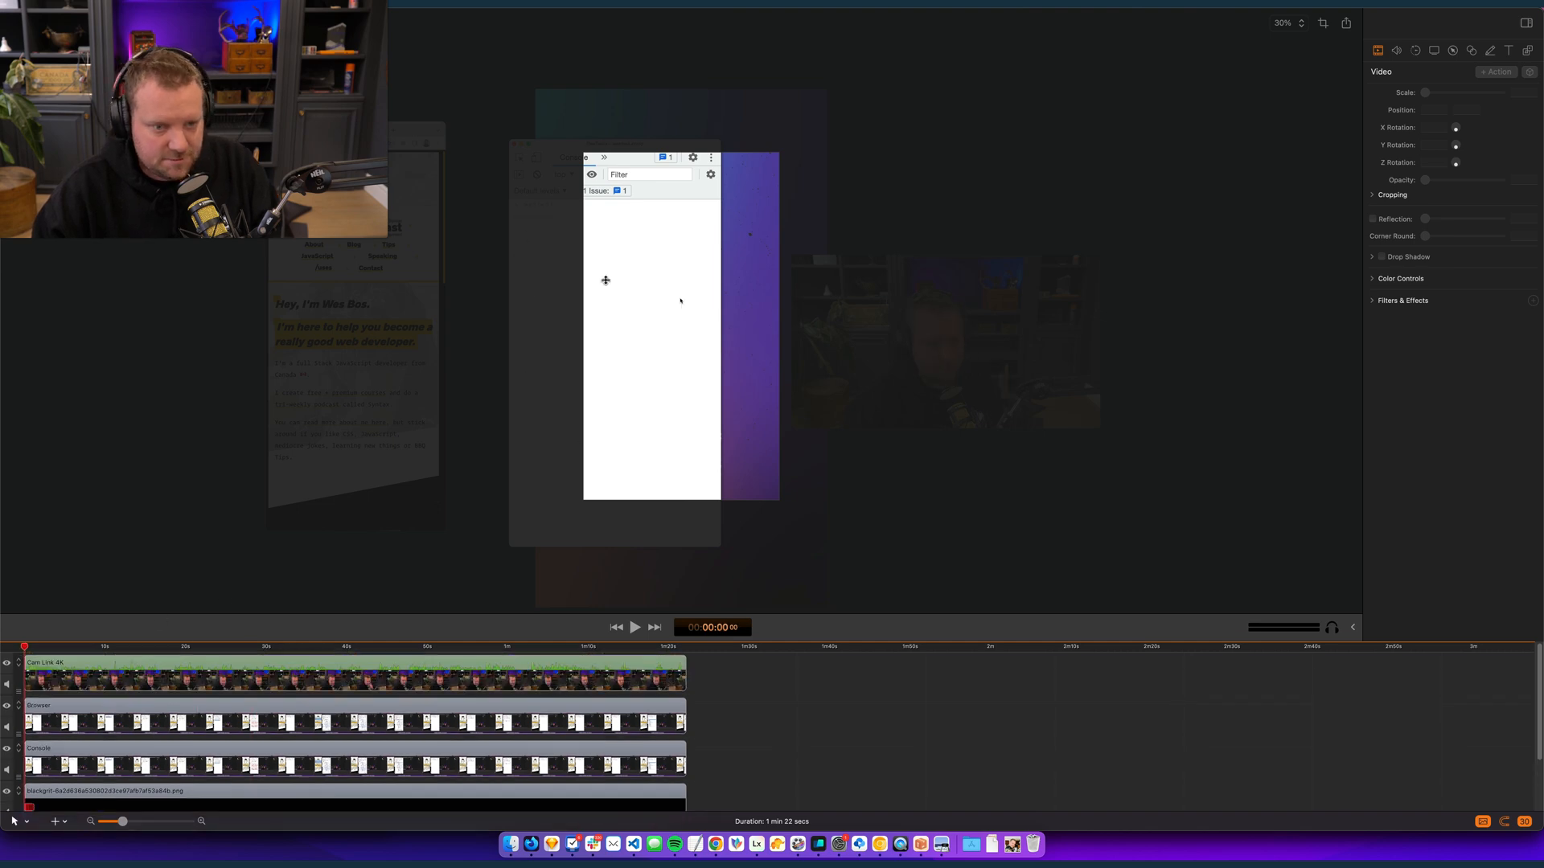
{"action": "left_click", "coordinate": [583, 291]}
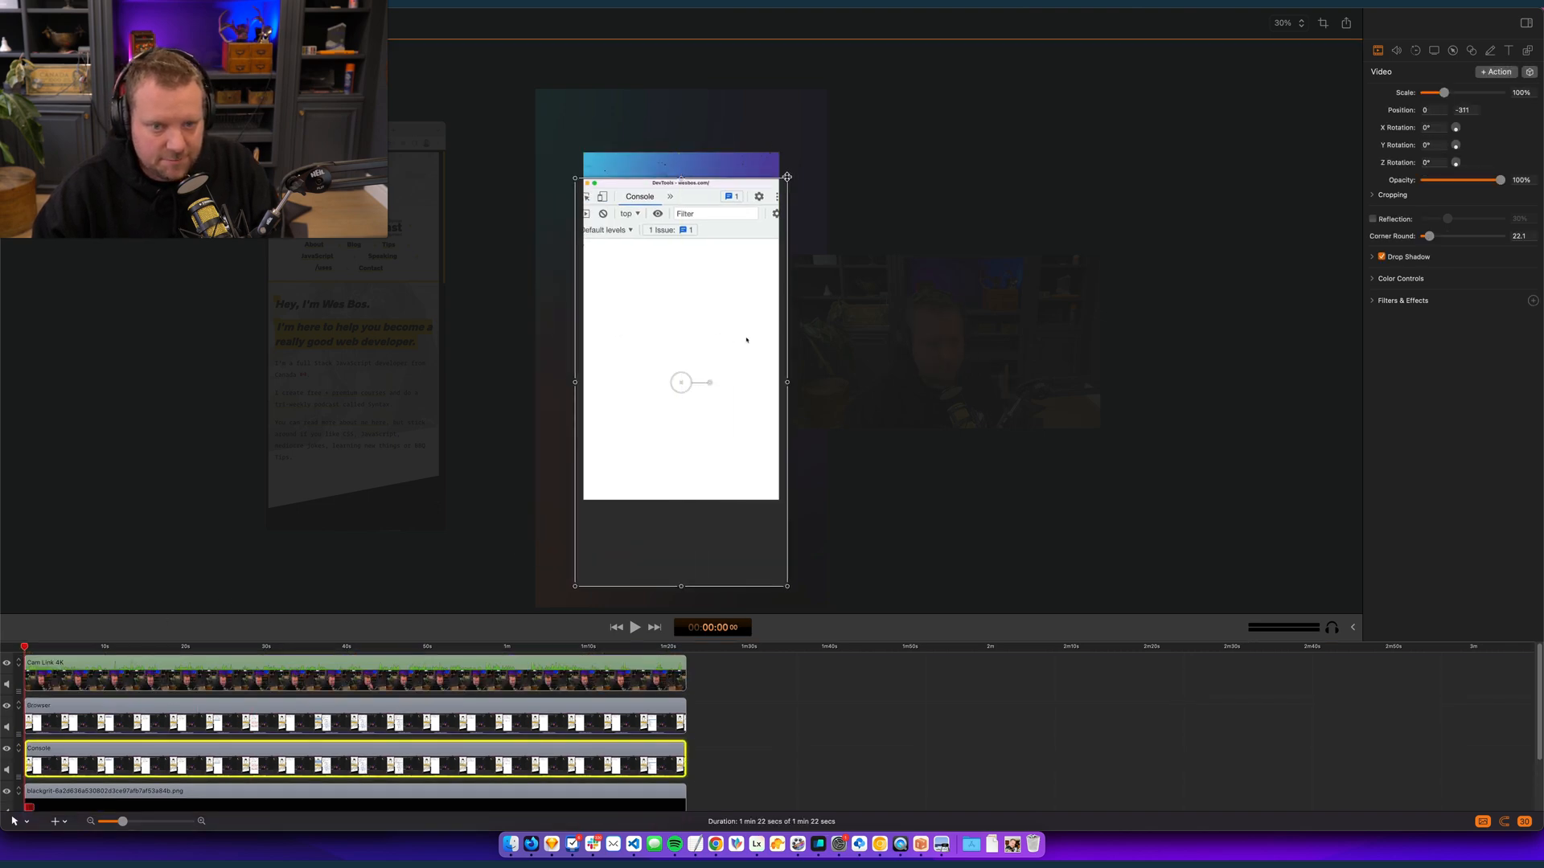
{"action": "left_click", "coordinate": [795, 728]}
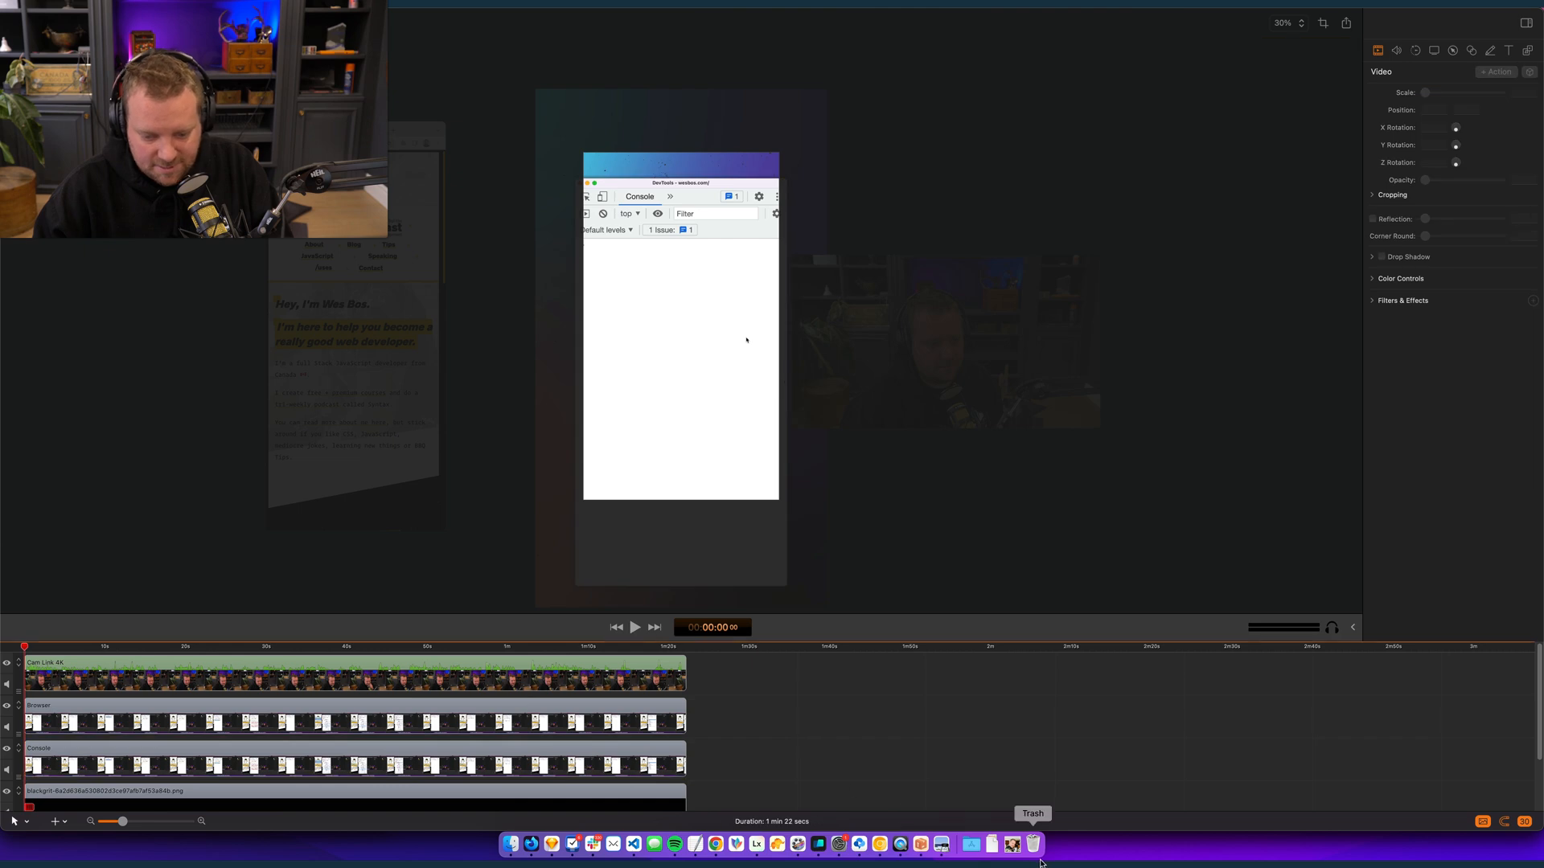
- Add TikTokSafeAreaTemplateBlack.png from the art folder as the uppermost track, spanning the full duration
{"action": "left_click", "coordinate": [1014, 846]}
{"action": "left_click_drag", "start_coordinate": [1201, 699], "coordinate": [686, 675]}
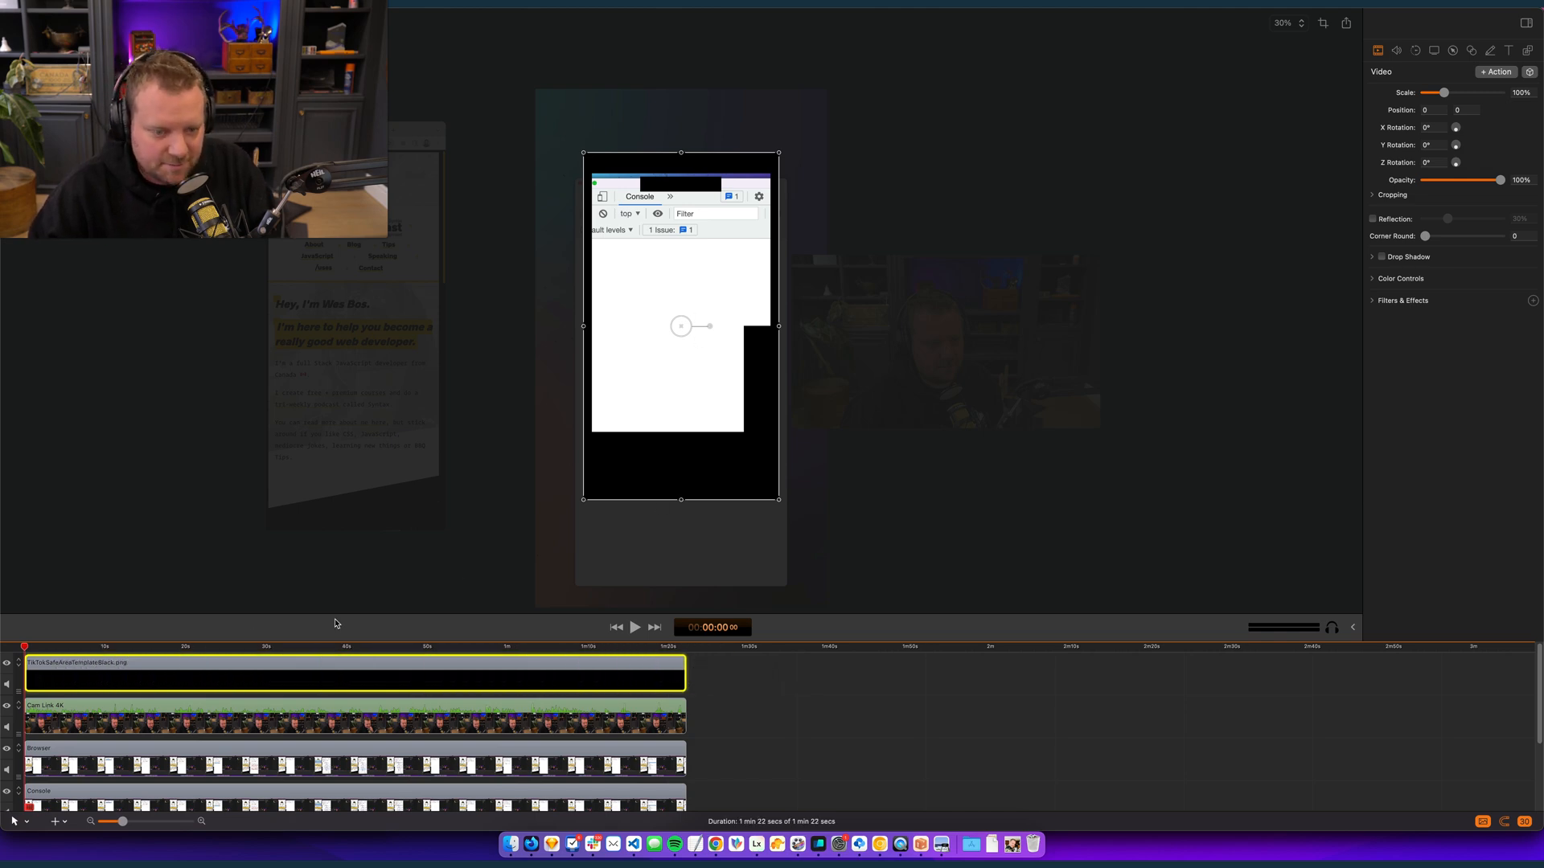
{"action": "key", "text": "space"}
{"action": "key", "text": "space"}
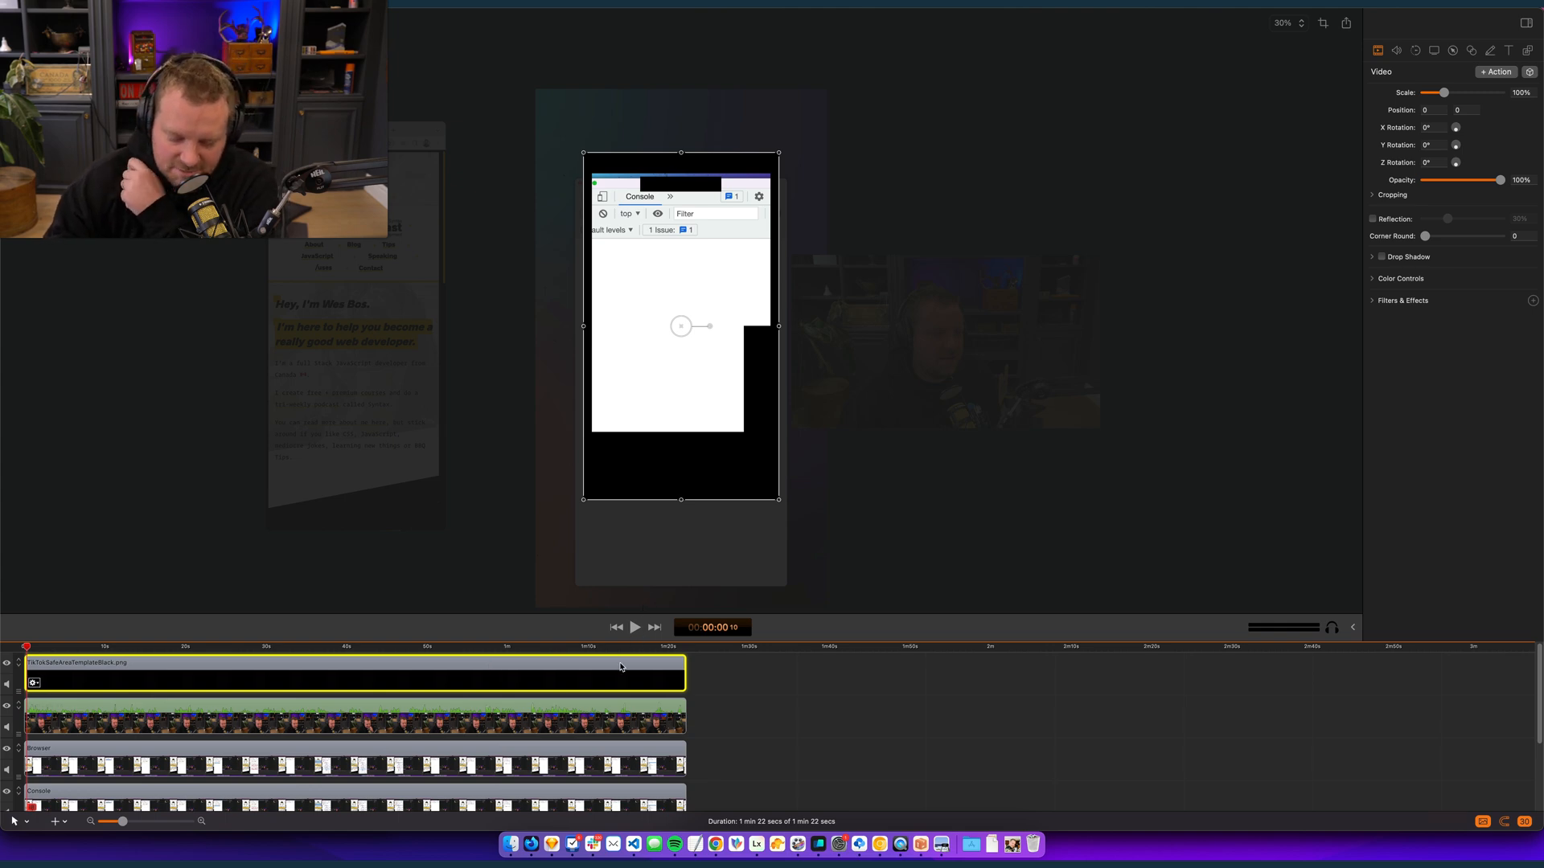
- Lower the TikTok safe area template's opacity to 31% and return the playhead to the start
{"action": "left_click", "coordinate": [762, 714]}
{"action": "left_click", "coordinate": [95, 663]}
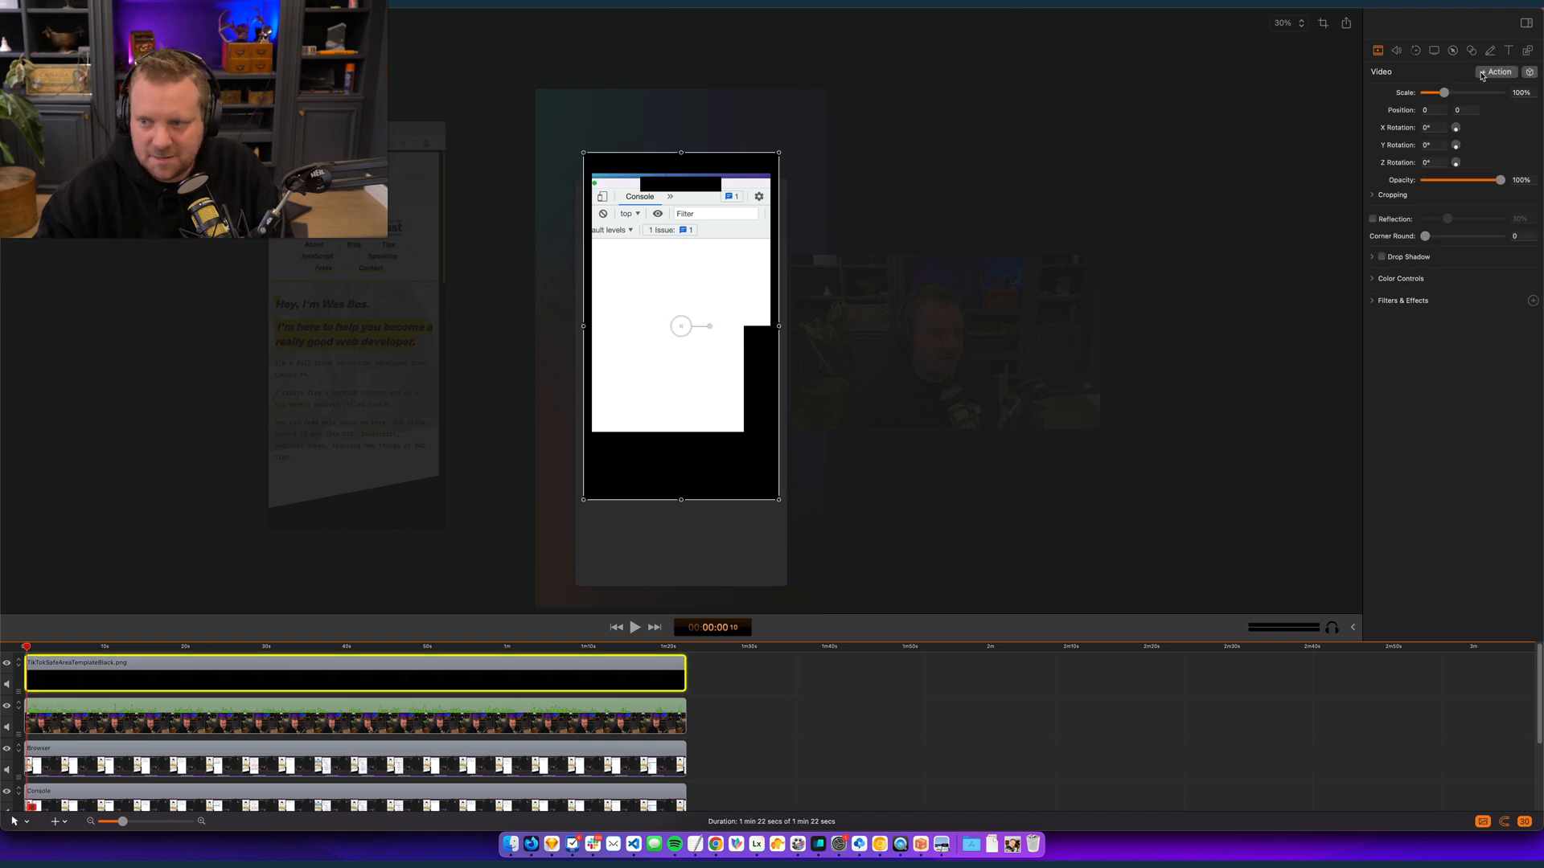
{"action": "left_click_drag", "start_coordinate": [1478, 184], "coordinate": [1449, 184]}
{"action": "left_click", "coordinate": [989, 729]}
{"action": "left_click_drag", "start_coordinate": [431, 647], "coordinate": [22, 672]}
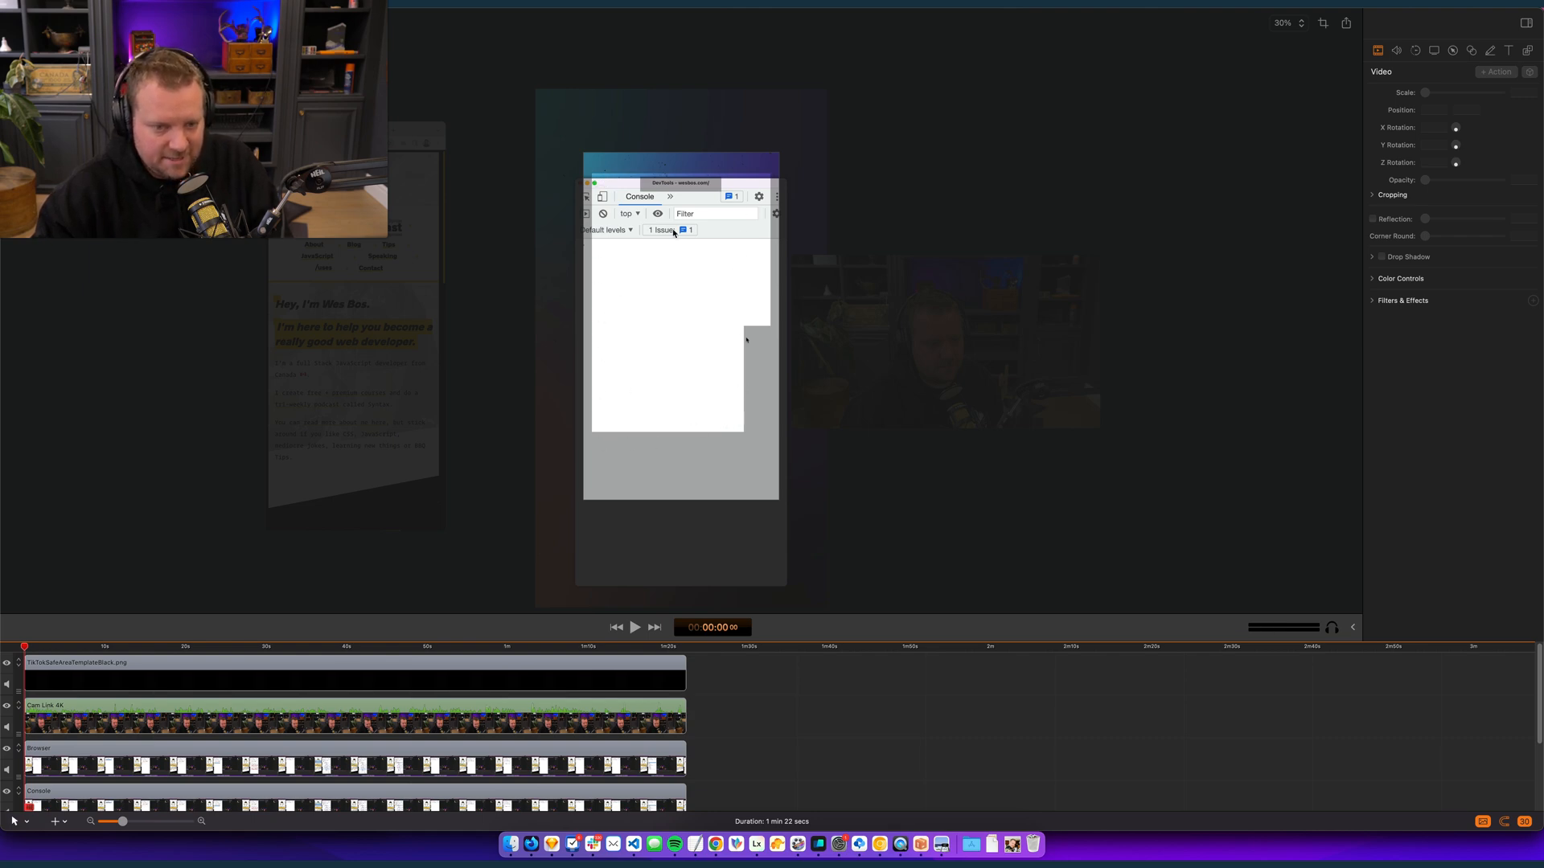
- Shrink the webcam clip to 26% and centre it at the canvas's lower edge, below the safe area
{"action": "left_click_drag", "start_coordinate": [979, 399], "coordinate": [747, 553]}
{"action": "left_click_drag", "start_coordinate": [868, 585], "coordinate": [740, 563]}
{"action": "left_click", "coordinate": [788, 747]}
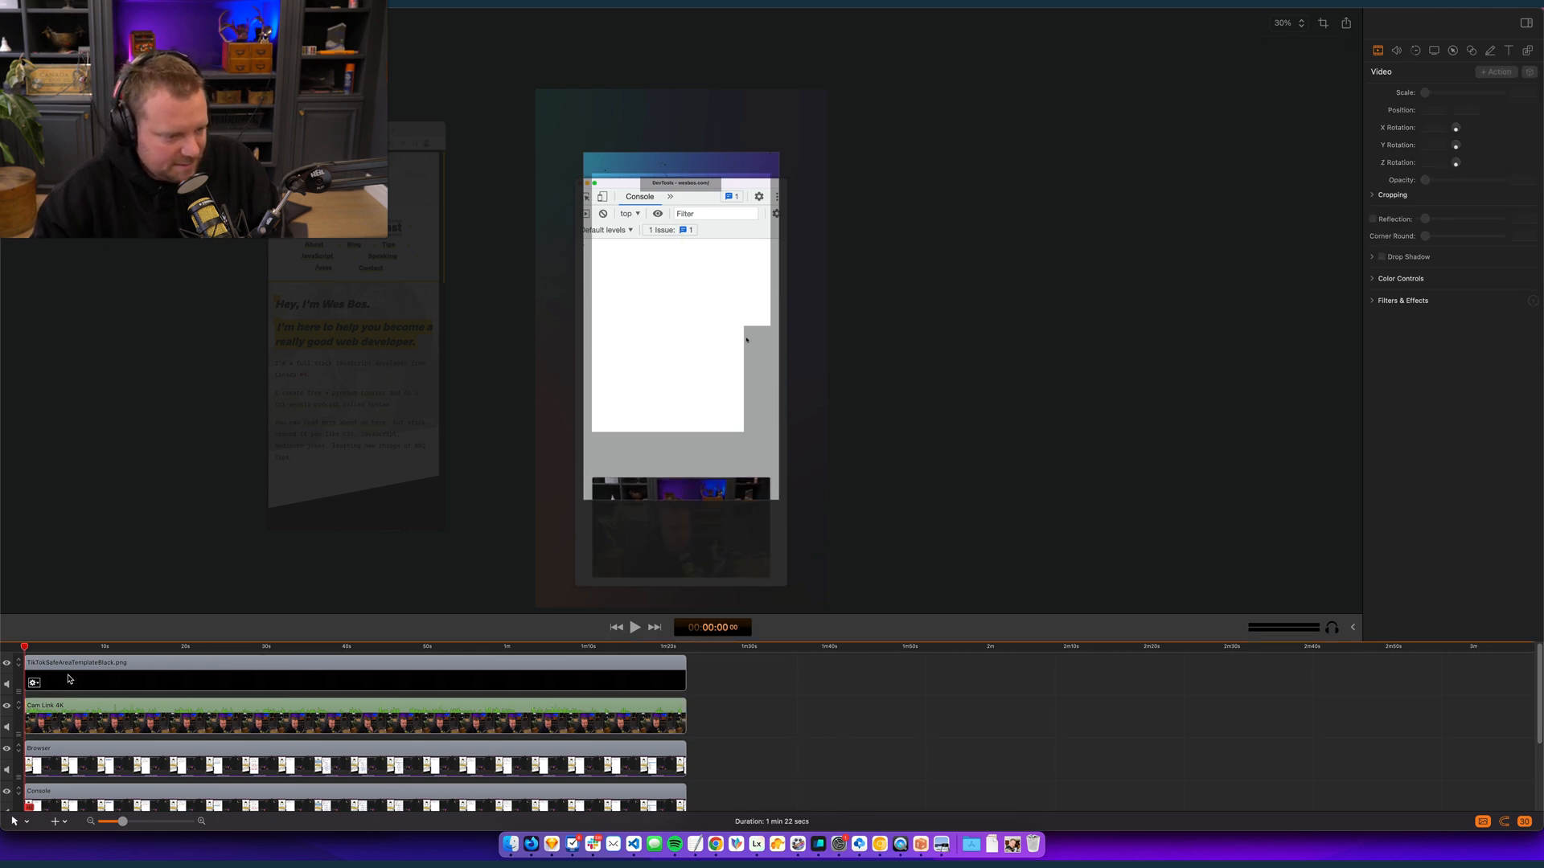
- Hide the TikTok safe area template track
{"action": "left_click", "coordinate": [7, 664]}
{"action": "left_click", "coordinate": [34, 684]}
{"action": "left_click", "coordinate": [909, 390]}
- Scale the Console clip to 82% and centre it on the canvas at position 0, -58
{"action": "left_click", "coordinate": [148, 778]}
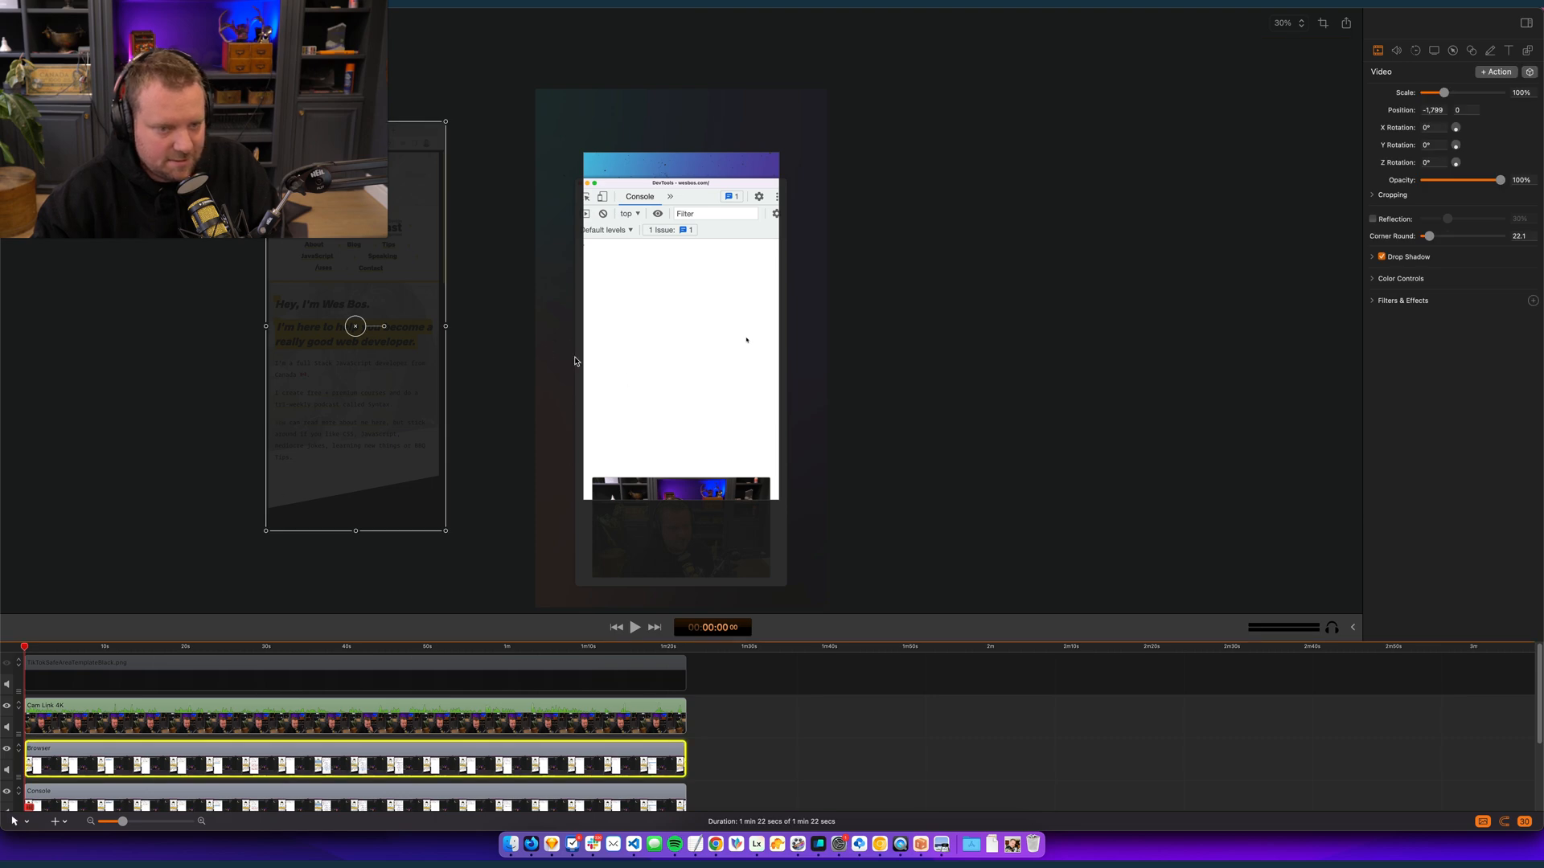
{"action": "key", "text": "super+equal"}
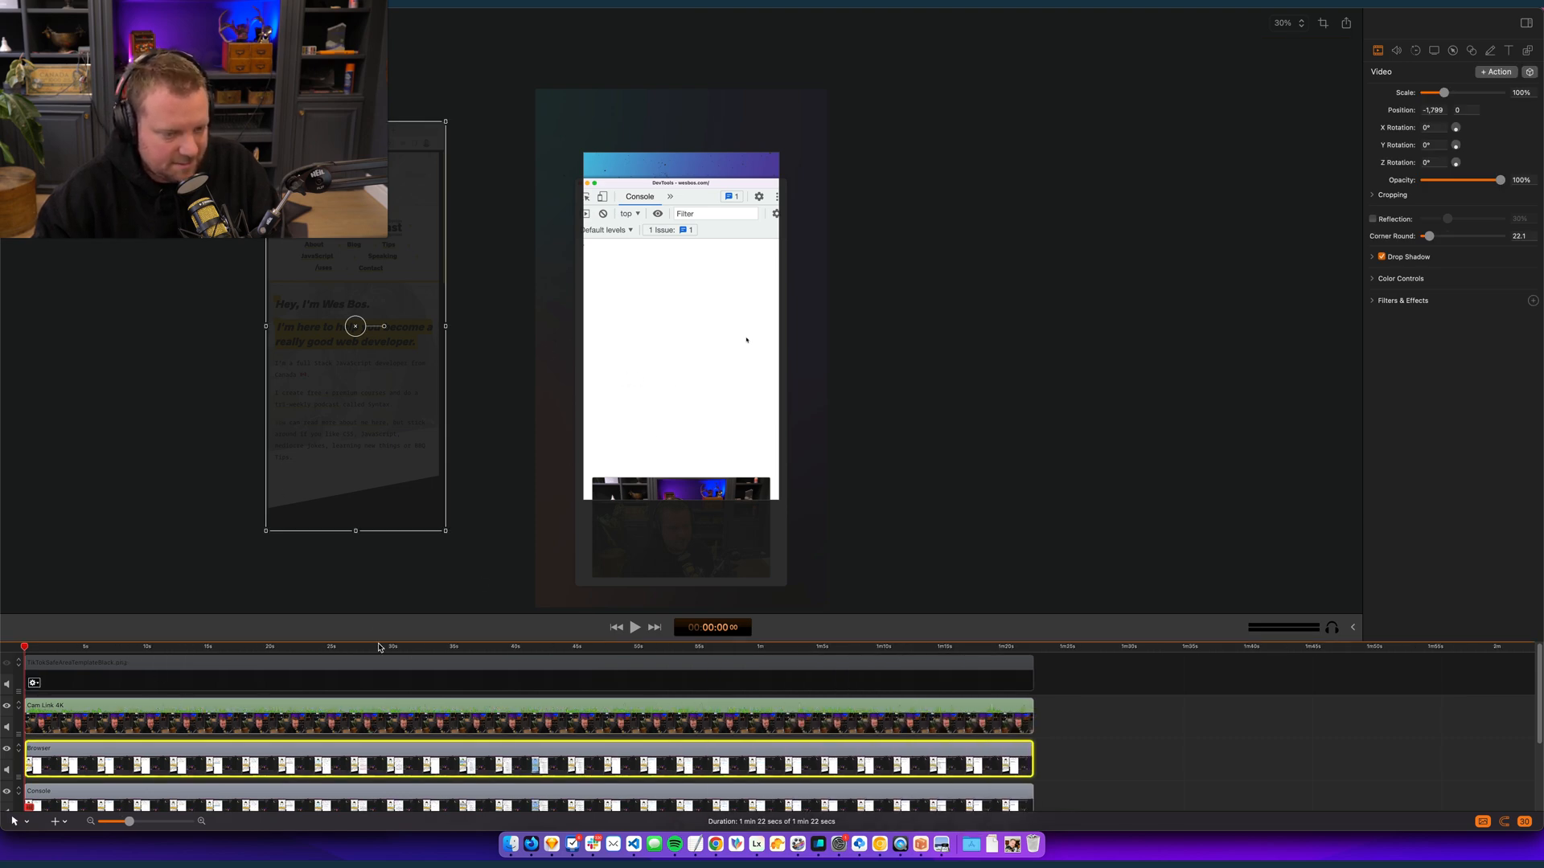
{"action": "left_click", "coordinate": [696, 327]}
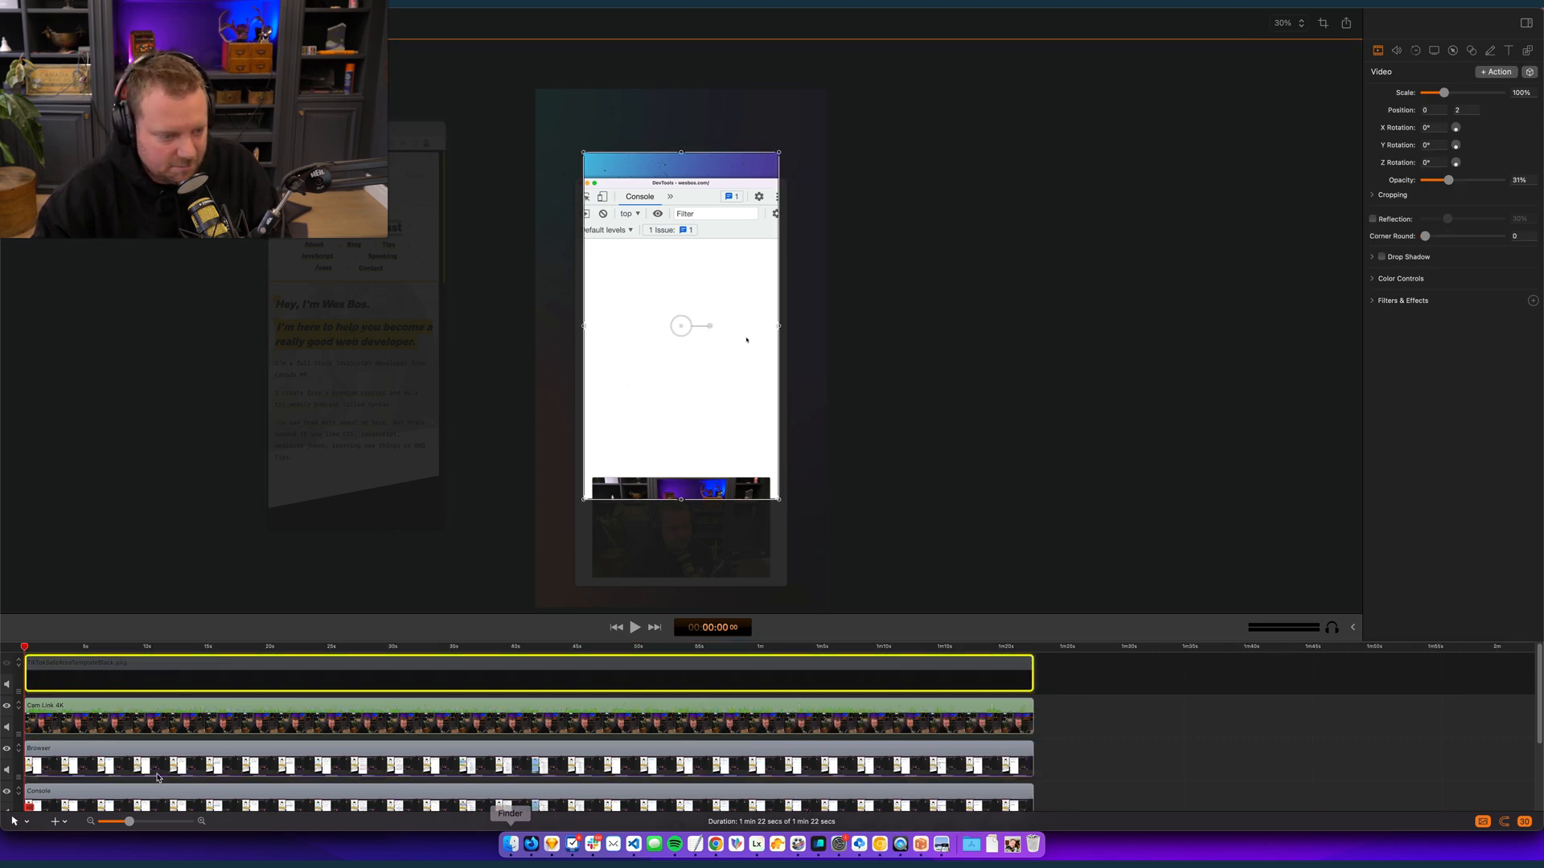
{"action": "left_click", "coordinate": [150, 806]}
{"action": "left_click_drag", "start_coordinate": [787, 181], "coordinate": [725, 264]}
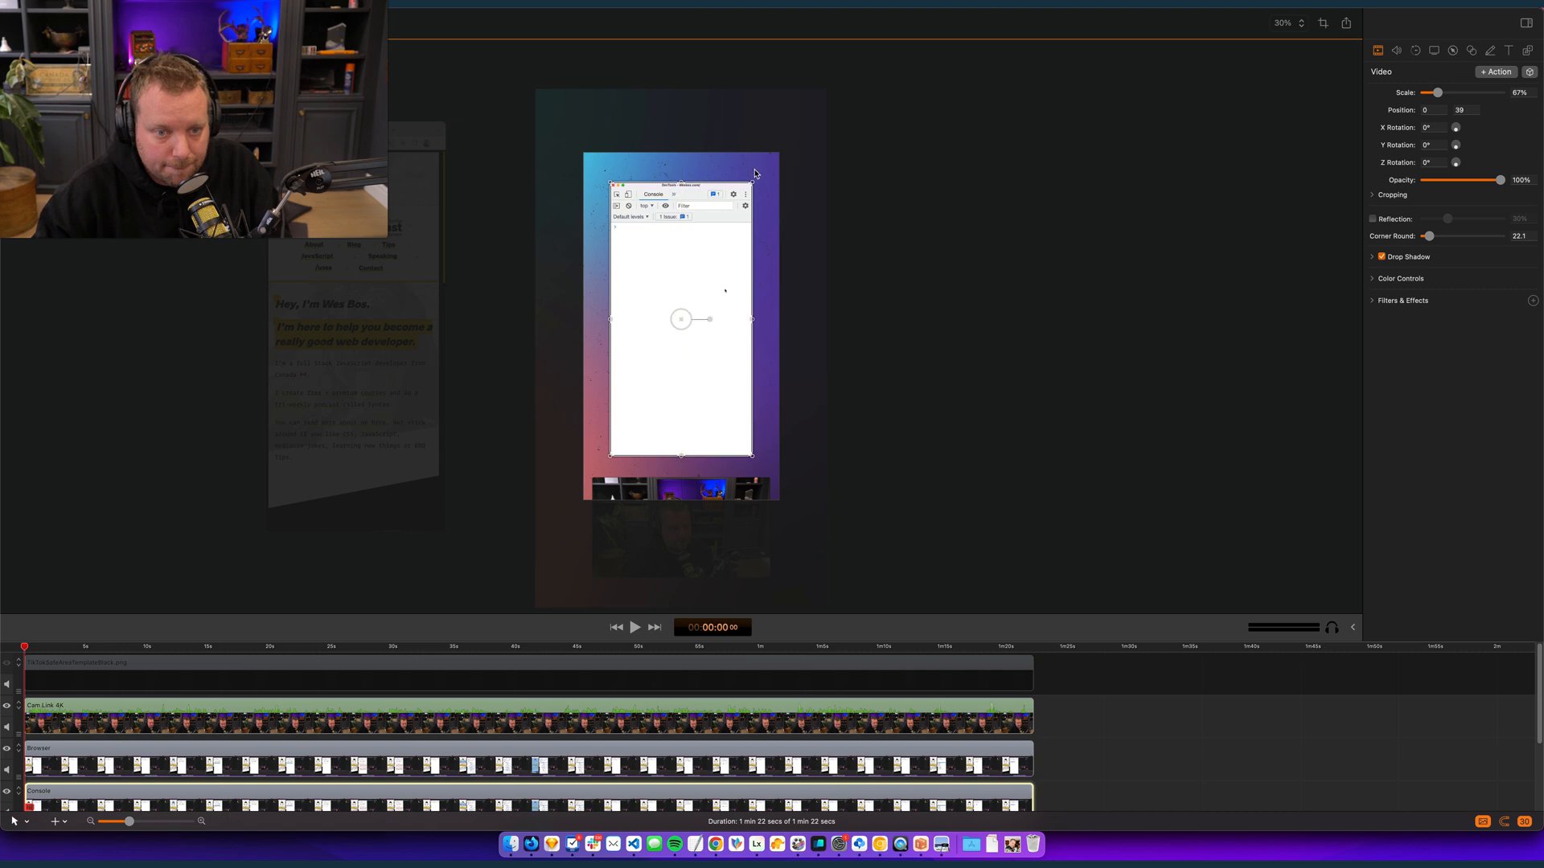
{"action": "left_click_drag", "start_coordinate": [753, 186], "coordinate": [803, 128]}
{"action": "left_click_drag", "start_coordinate": [707, 251], "coordinate": [700, 269]}
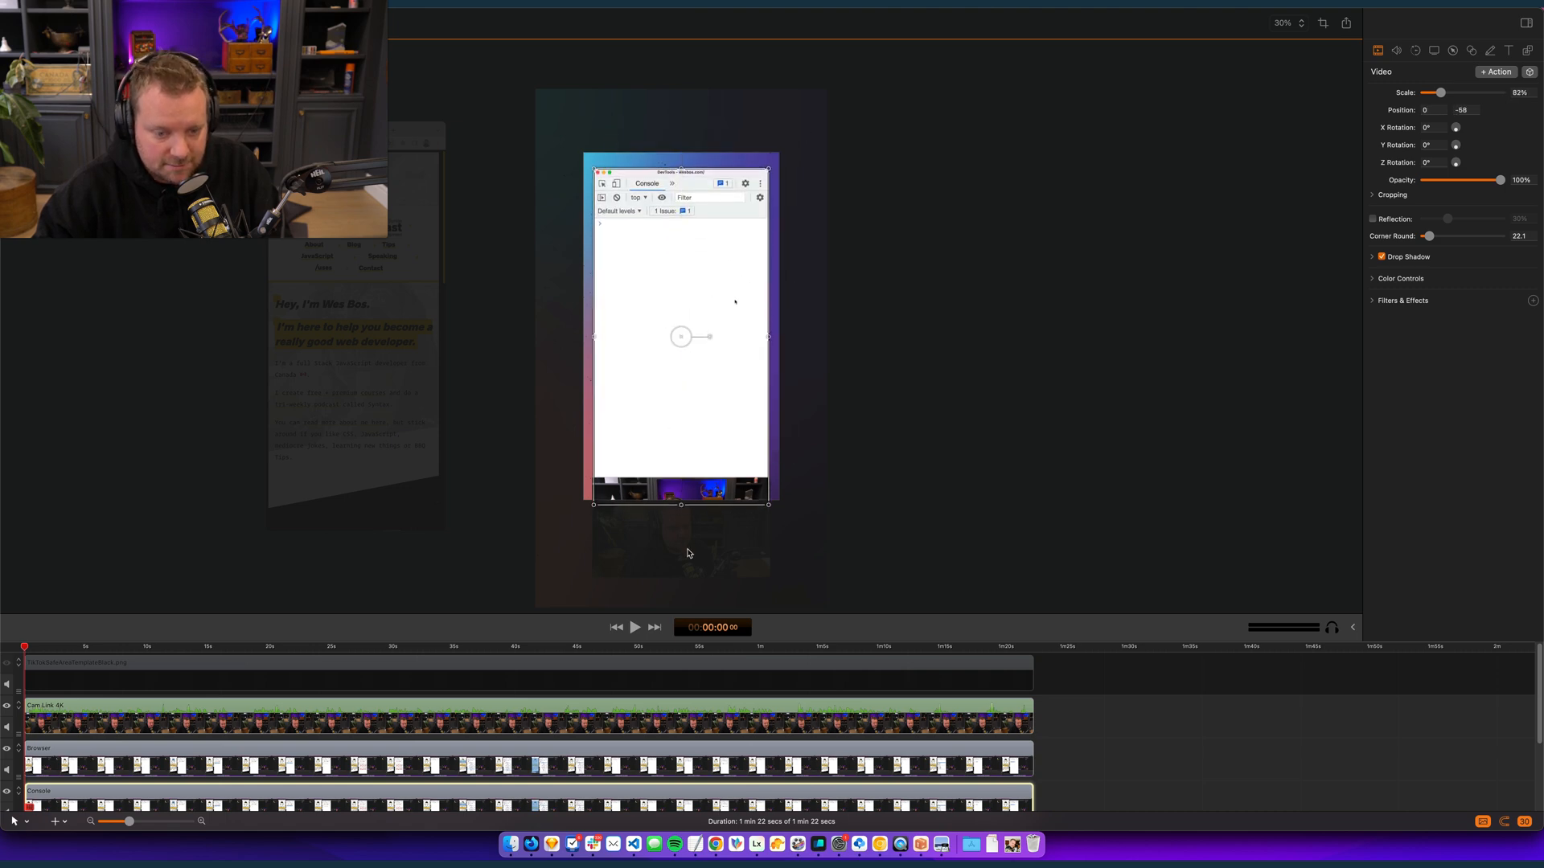
- Move the webcam clip up over the lower end of the Console clip, at position 0, -712
{"action": "left_click", "coordinate": [1146, 778]}
{"action": "scroll", "coordinate": [376, 700], "scroll_direction": "down", "scroll_amount": 1}
{"action": "left_click", "coordinate": [331, 712]}
{"action": "left_click_drag", "start_coordinate": [674, 552], "coordinate": [674, 482]}
- Play back the edit, stop it and place the playhead at 00:00:18:18 on an enlarged timeline
{"action": "key", "text": "space"}
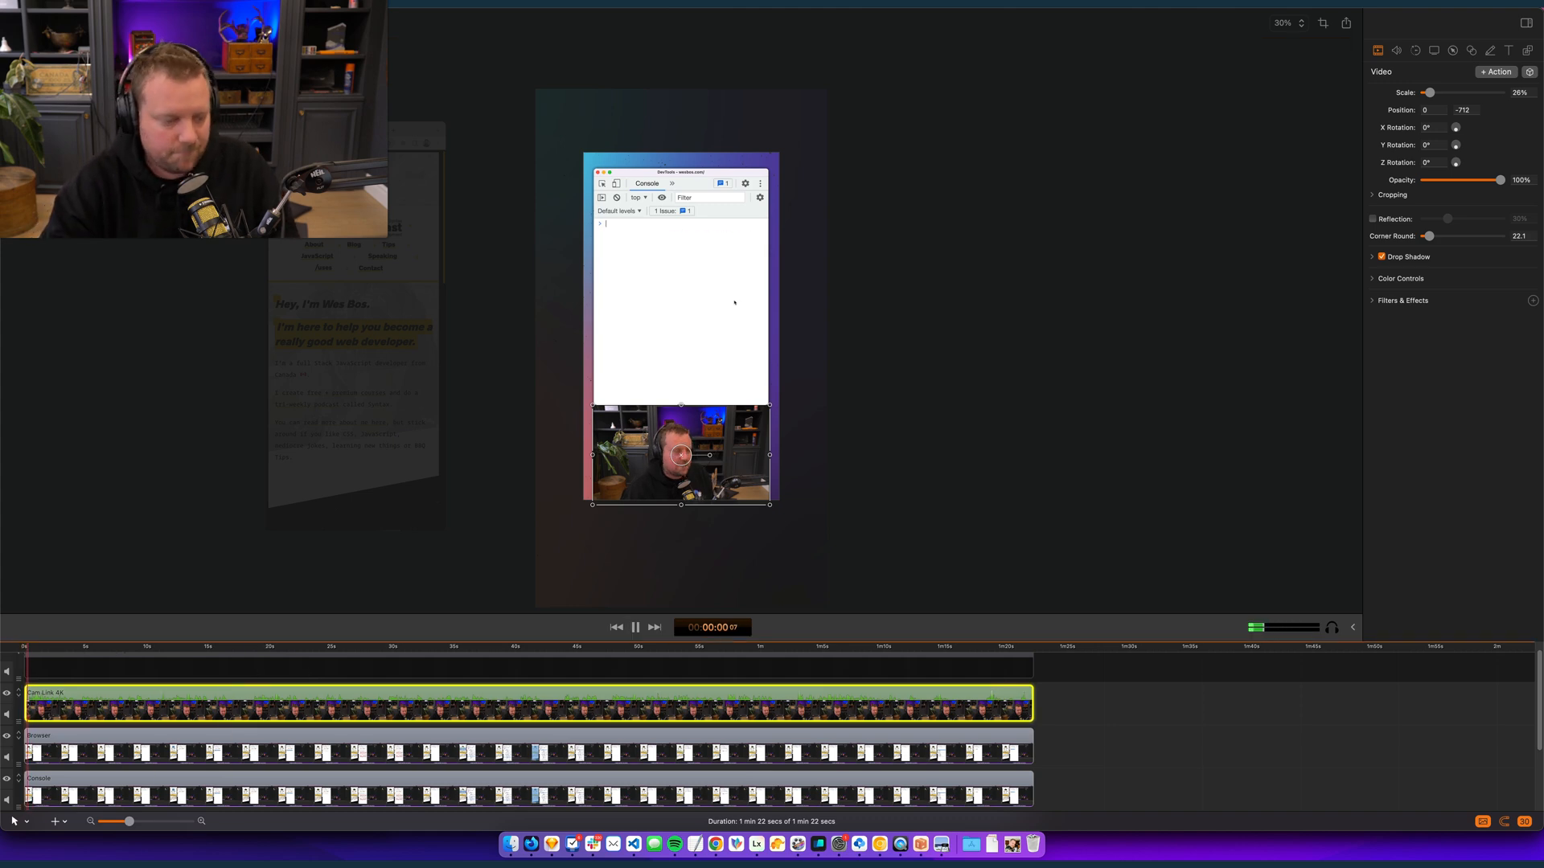
{"action": "left_click", "coordinate": [1148, 731]}
{"action": "left_click_drag", "start_coordinate": [129, 821], "coordinate": [136, 821]}
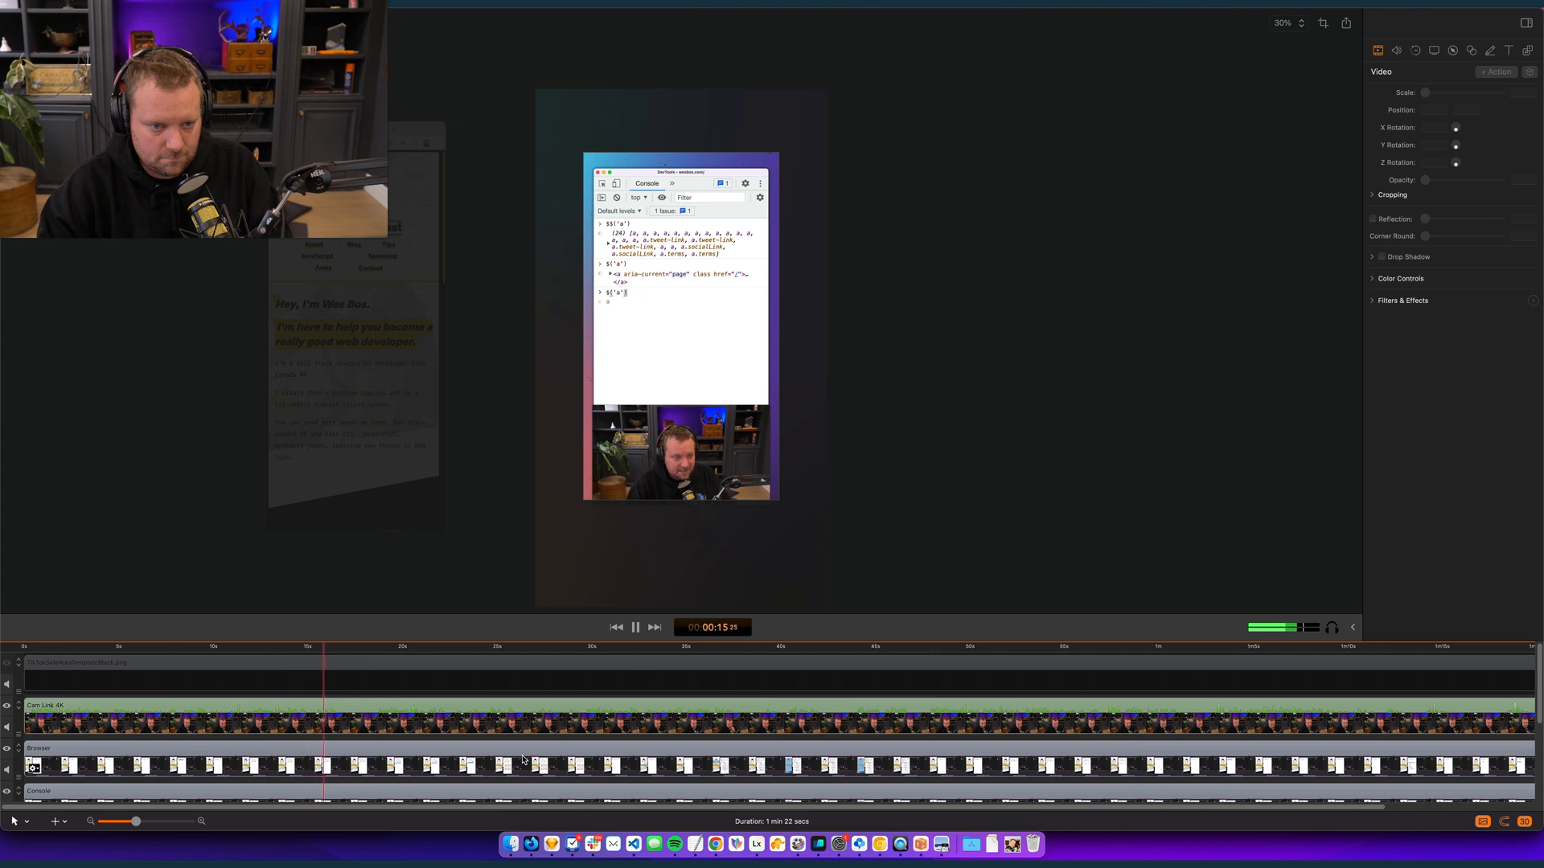
{"action": "key", "text": "space"}
{"action": "left_click", "coordinate": [360, 650]}
{"action": "left_click_drag", "start_coordinate": [364, 655], "coordinate": [373, 661]}
{"action": "key", "text": "super+="}
{"action": "key", "text": "super+="}
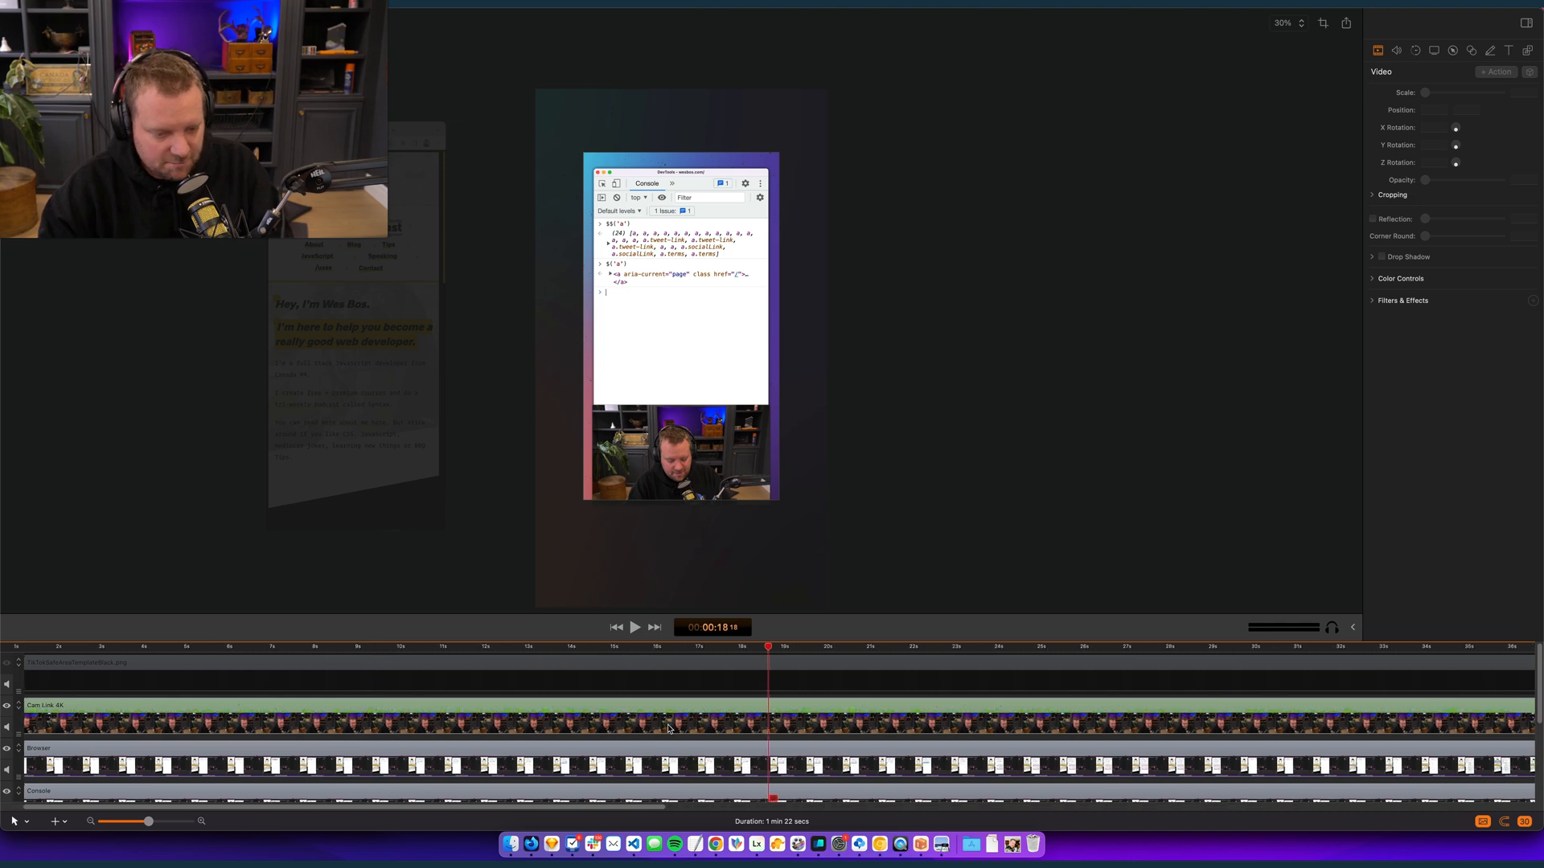
{"action": "scroll", "coordinate": [792, 721], "scroll_direction": "down", "scroll_amount": 1}
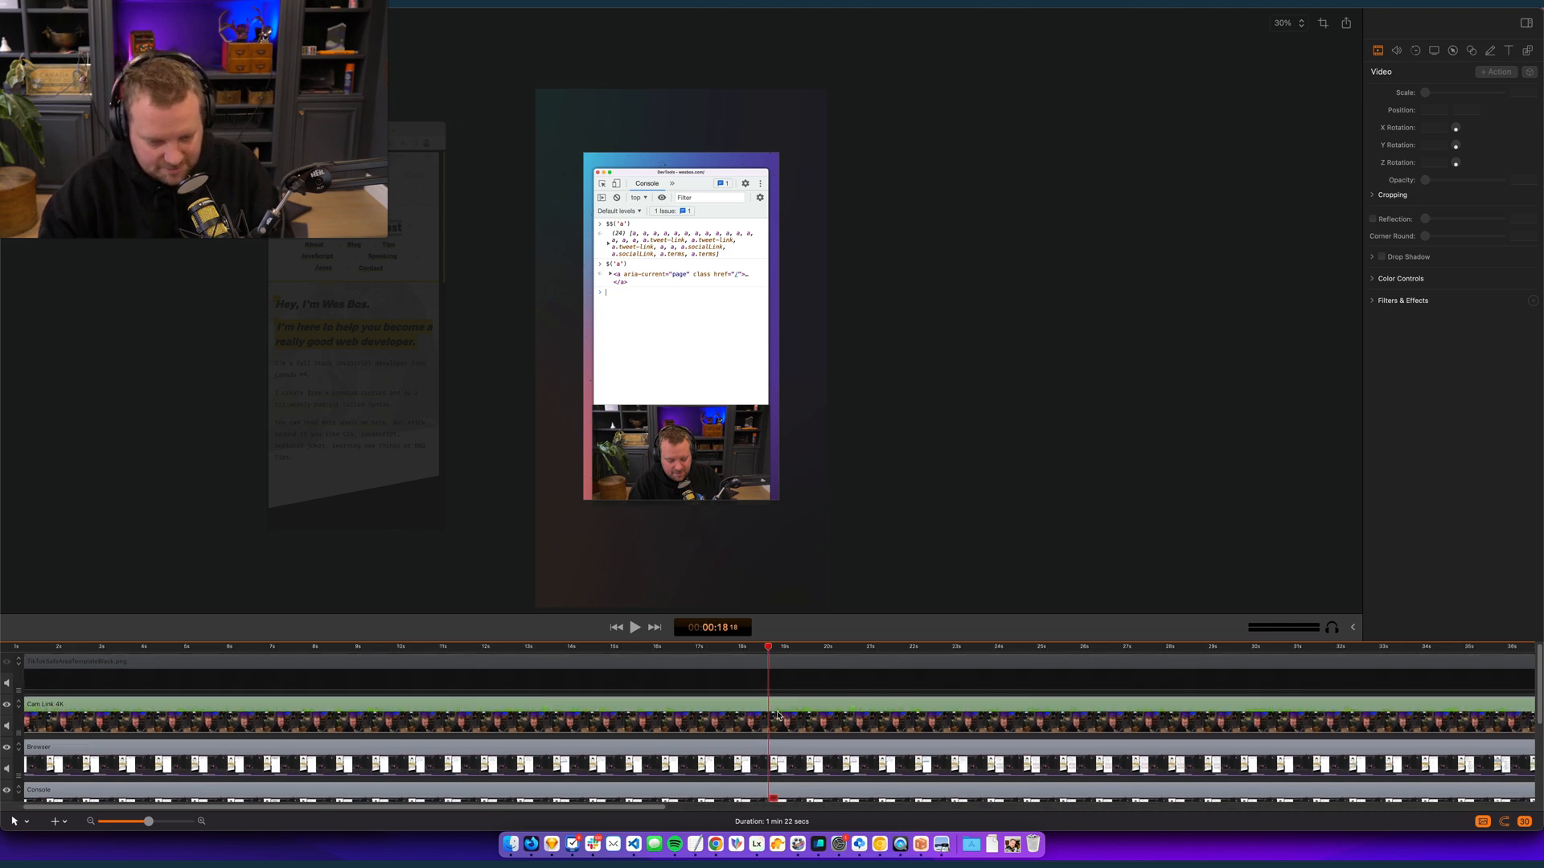
- Place the playhead at 00:00:18:21 and give the webcam clip a purple label
{"action": "mouse_move", "coordinate": [769, 650]}
{"action": "left_mouse_down"}
{"action": "mouse_move", "coordinate": [685, 658]}
{"action": "mouse_move", "coordinate": [772, 667]}
{"action": "left_mouse_up"}
{"action": "left_click", "coordinate": [788, 716]}
{"action": "right_click", "coordinate": [819, 709]}
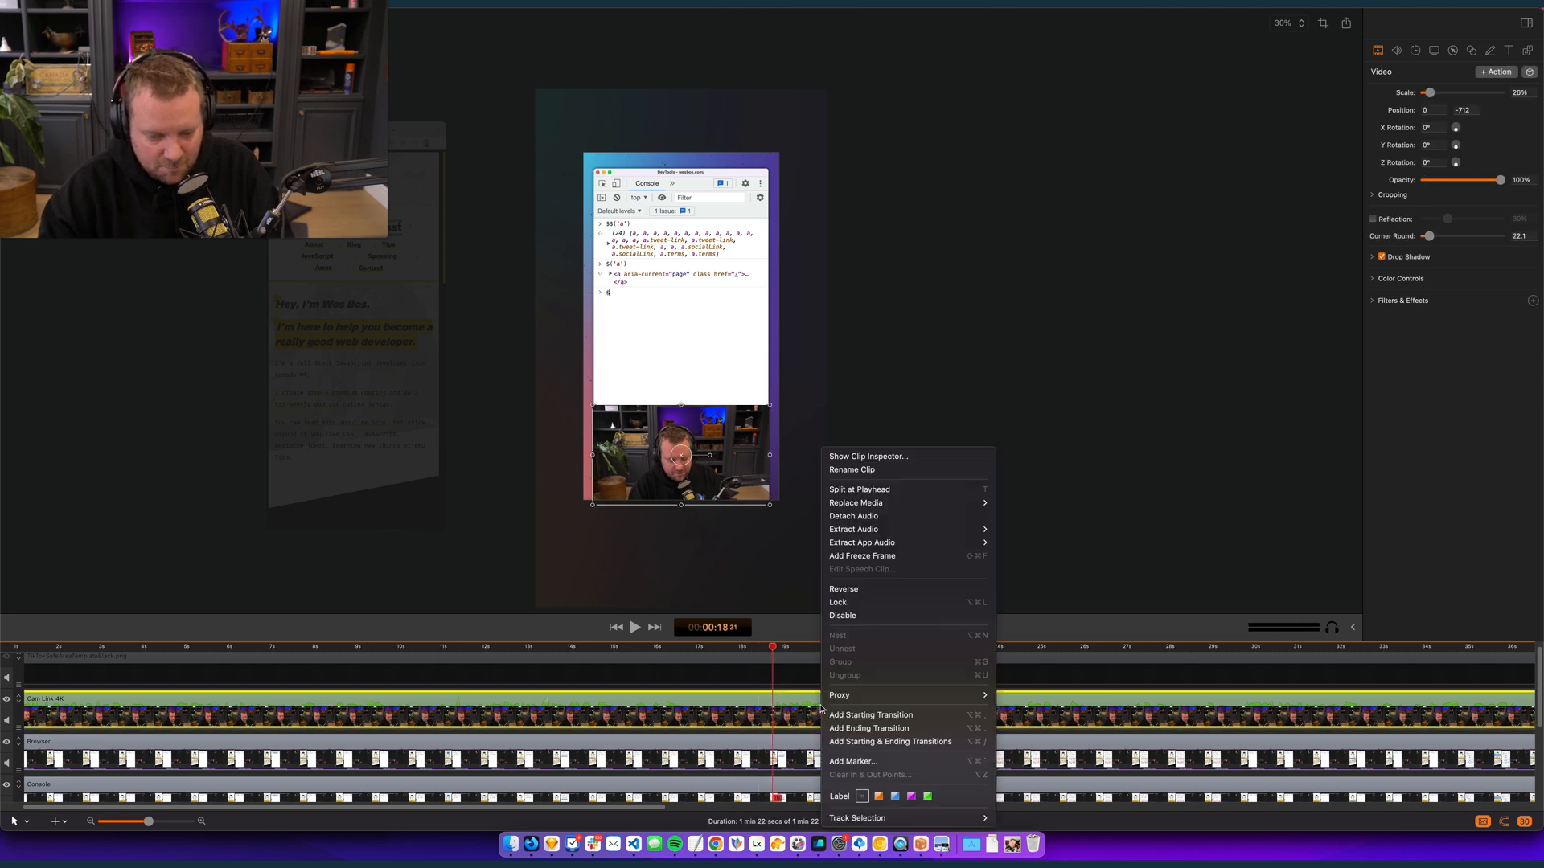
{"action": "left_click", "coordinate": [913, 796]}
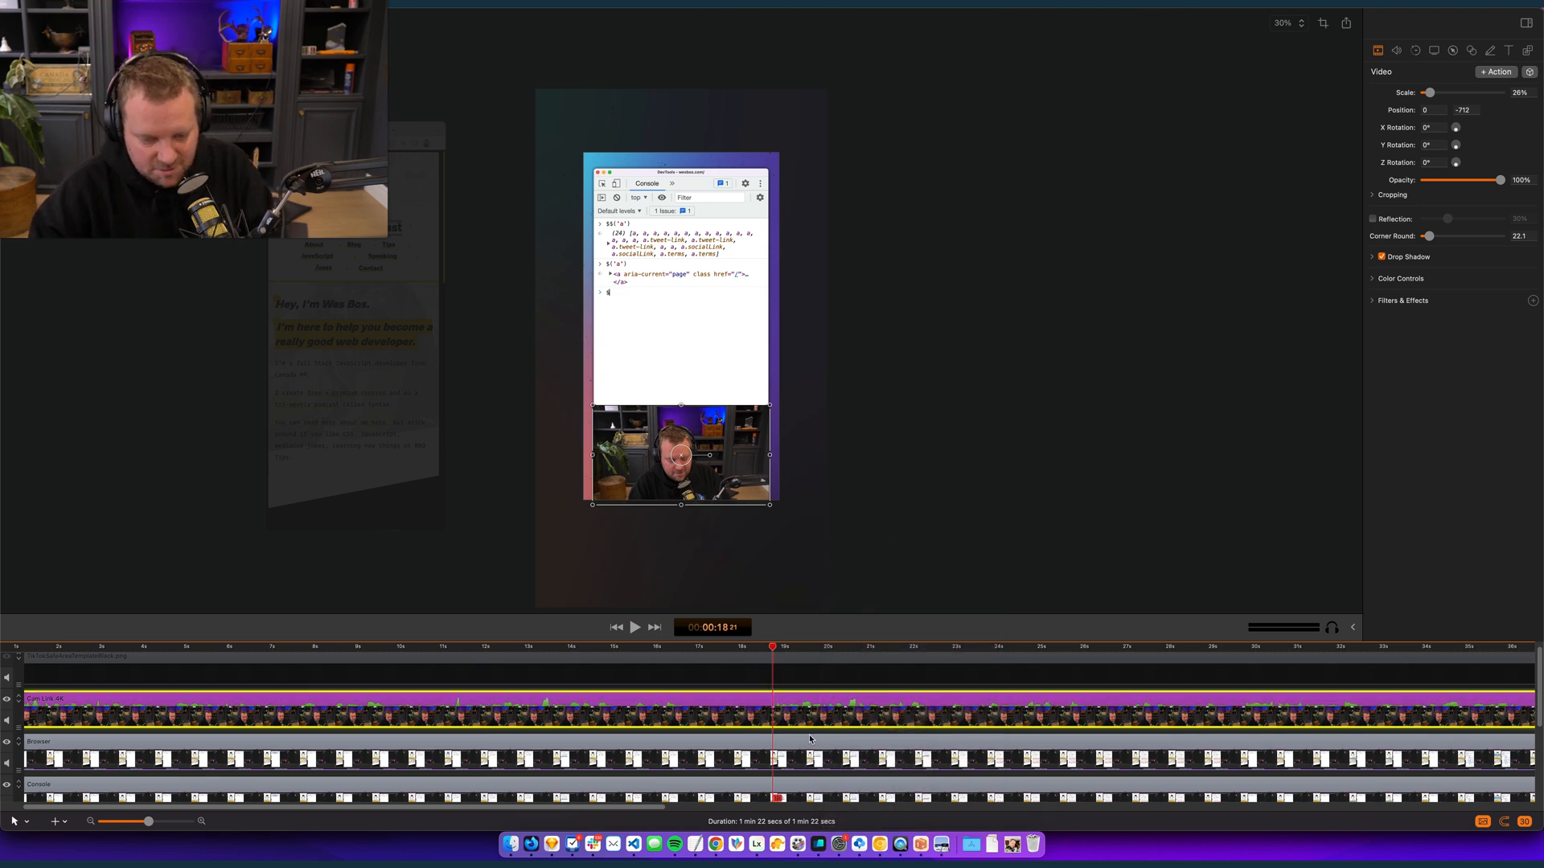
- Split the clips on all tracks at the playhead, 00:00:18:21
{"action": "key", "text": "t"}
{"action": "left_click", "coordinate": [746, 740]}
{"action": "key", "text": "super+a"}
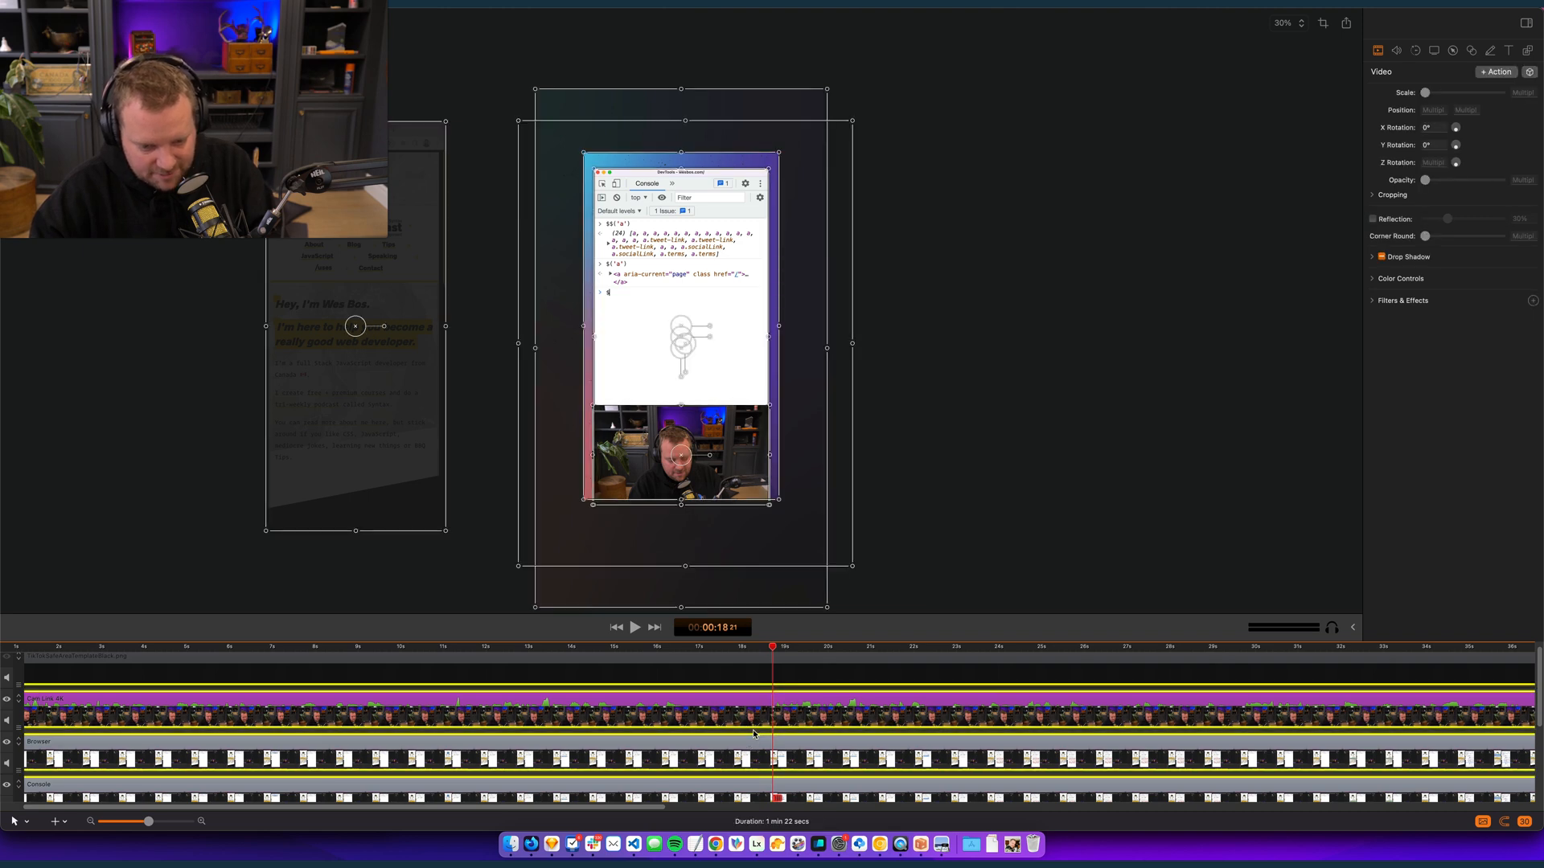
{"action": "key", "text": "t"}
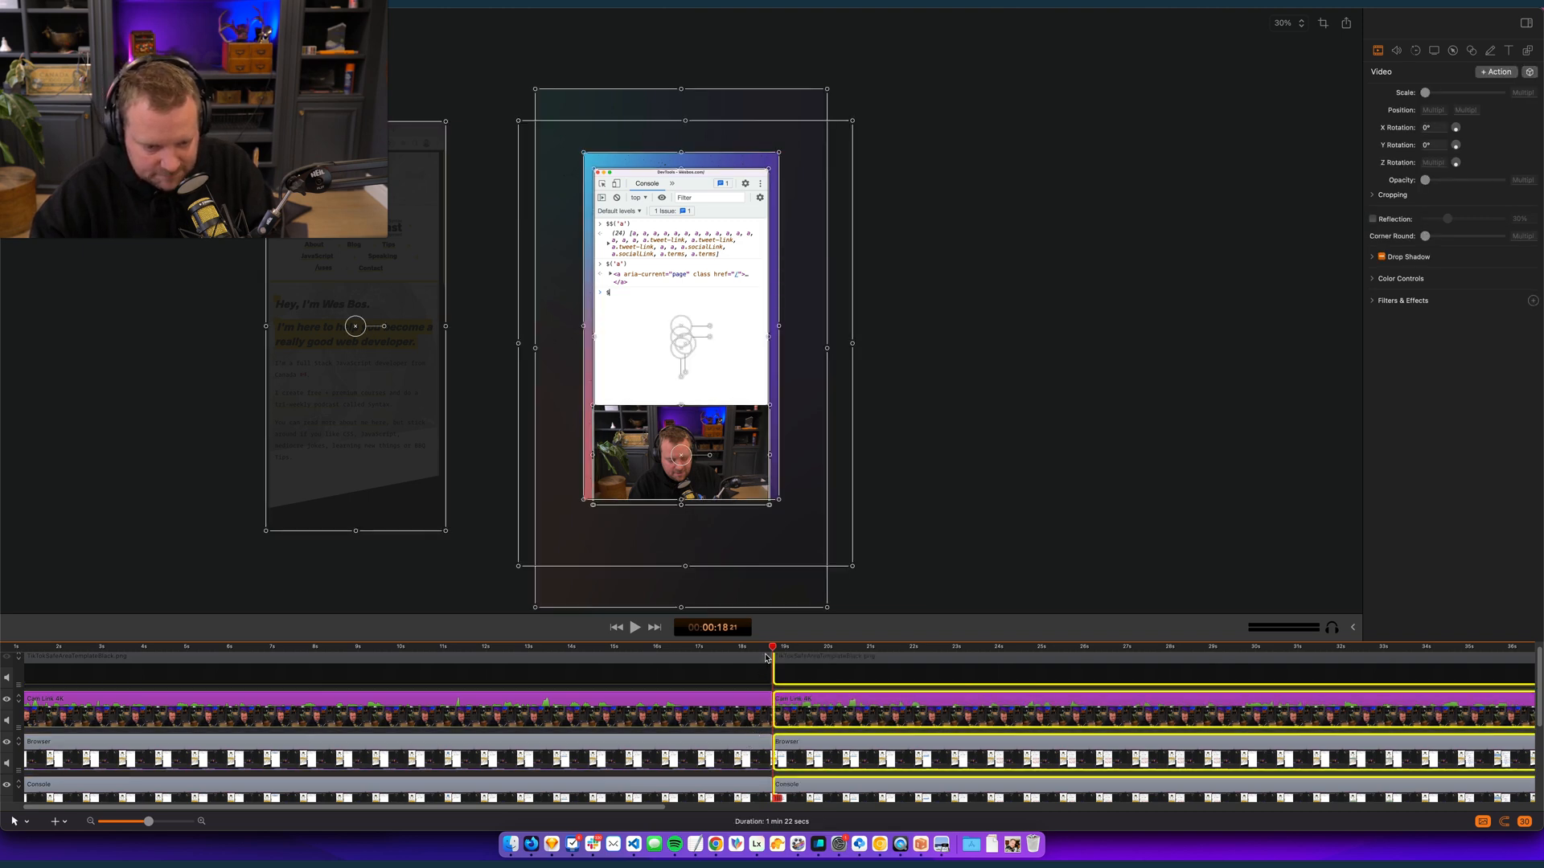
- Play back the footage around 11 seconds to find the cut point and place the playhead at 00:00:11:23 on an enlarged timeline
{"action": "left_click", "coordinate": [437, 648]}
{"action": "left_click", "coordinate": [424, 650]}
{"action": "key", "text": "space"}
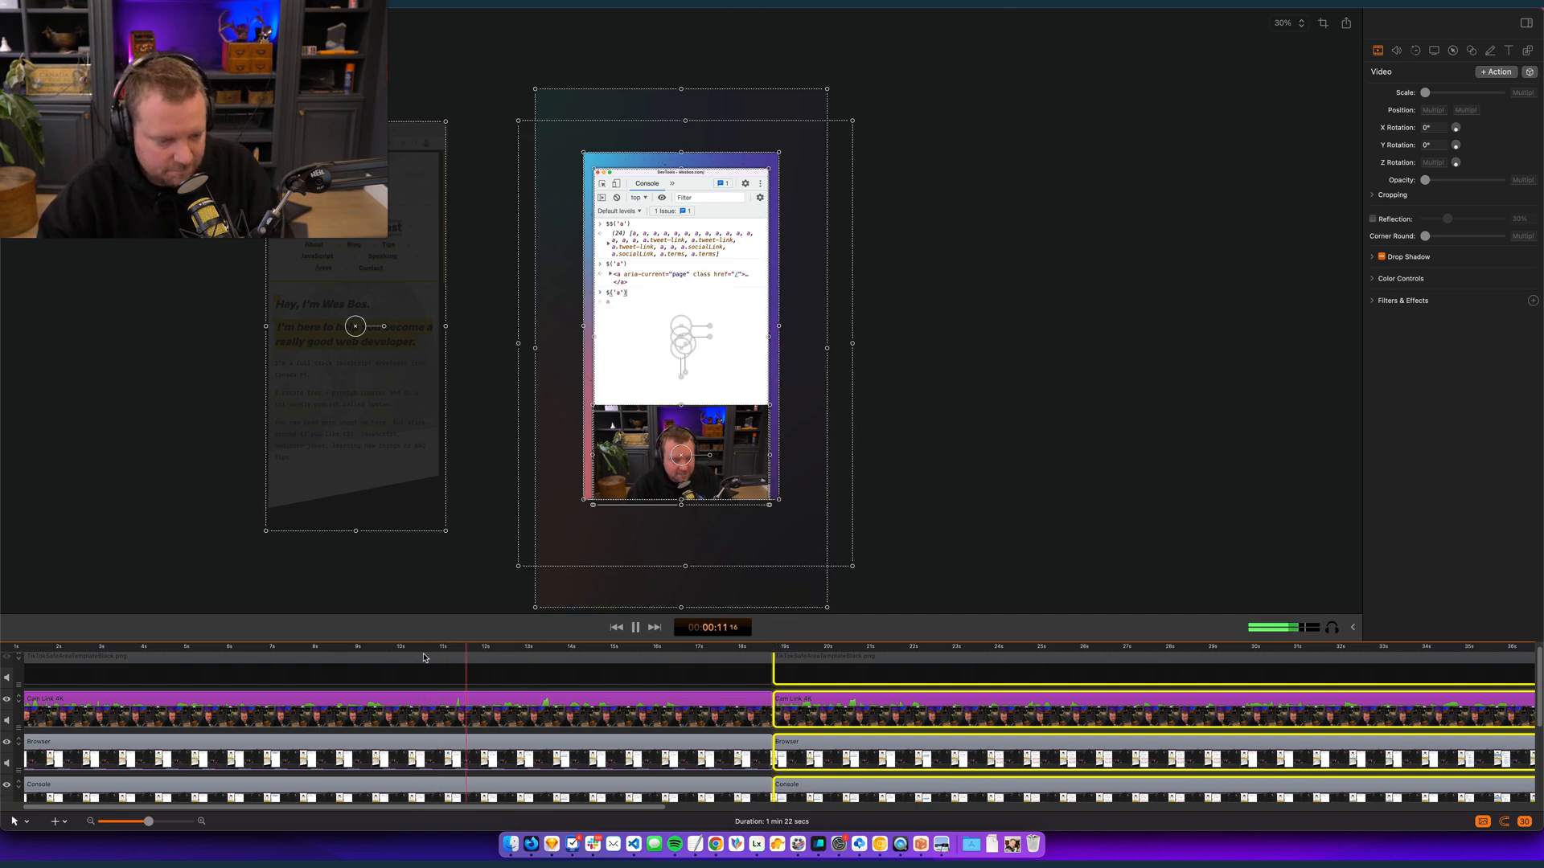
{"action": "key", "text": "space"}
{"action": "left_click_drag", "start_coordinate": [466, 650], "coordinate": [434, 652]}
{"action": "key", "text": "space"}
{"action": "key", "text": "space"}
{"action": "key", "text": "space"}
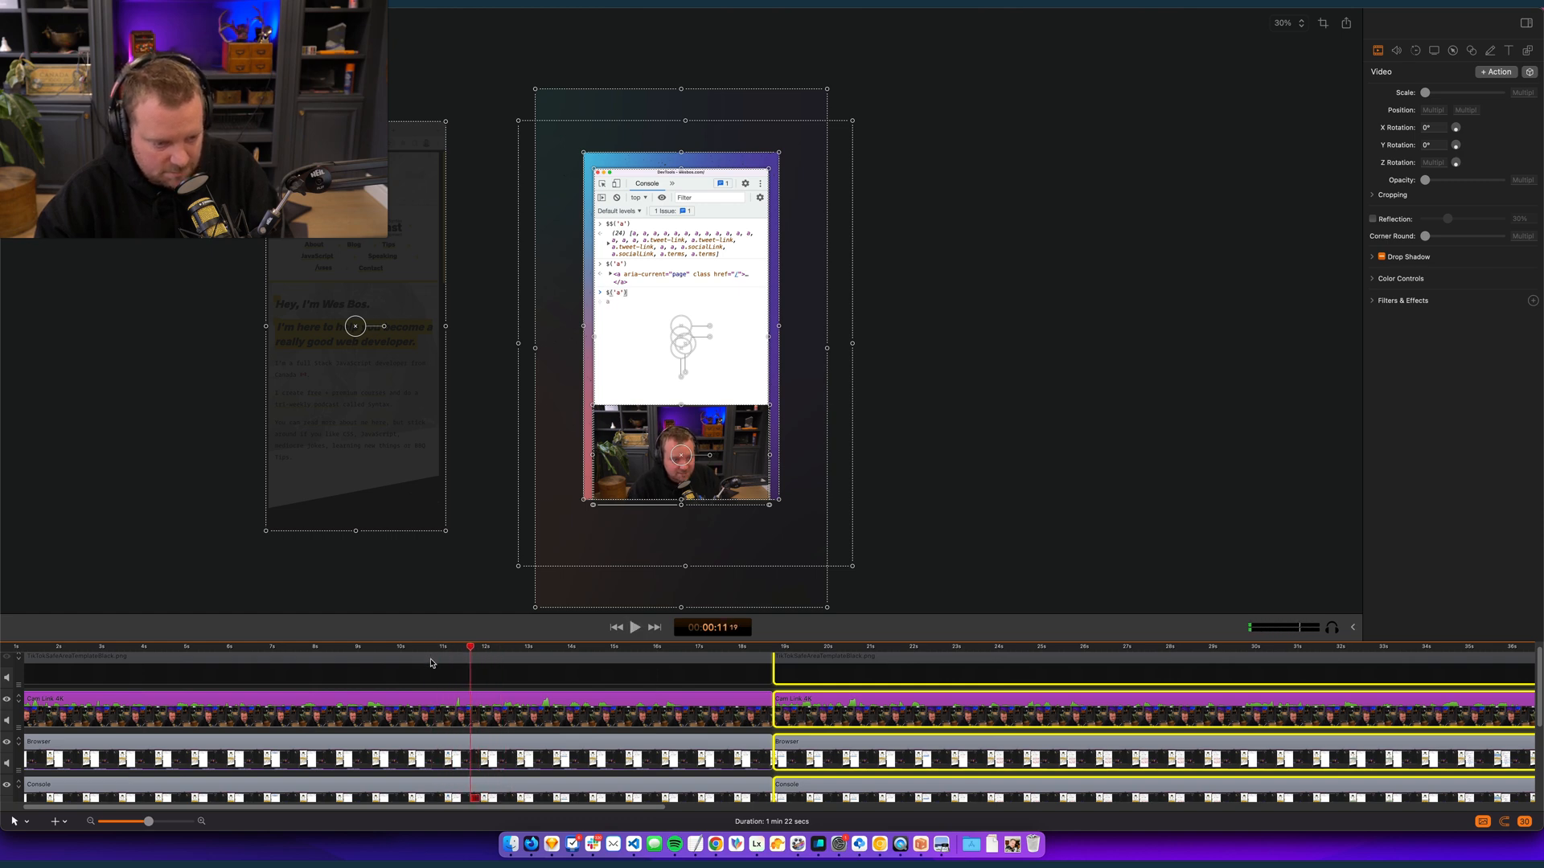
{"action": "key", "text": "super+equal"}
{"action": "key", "text": "super+equal"}
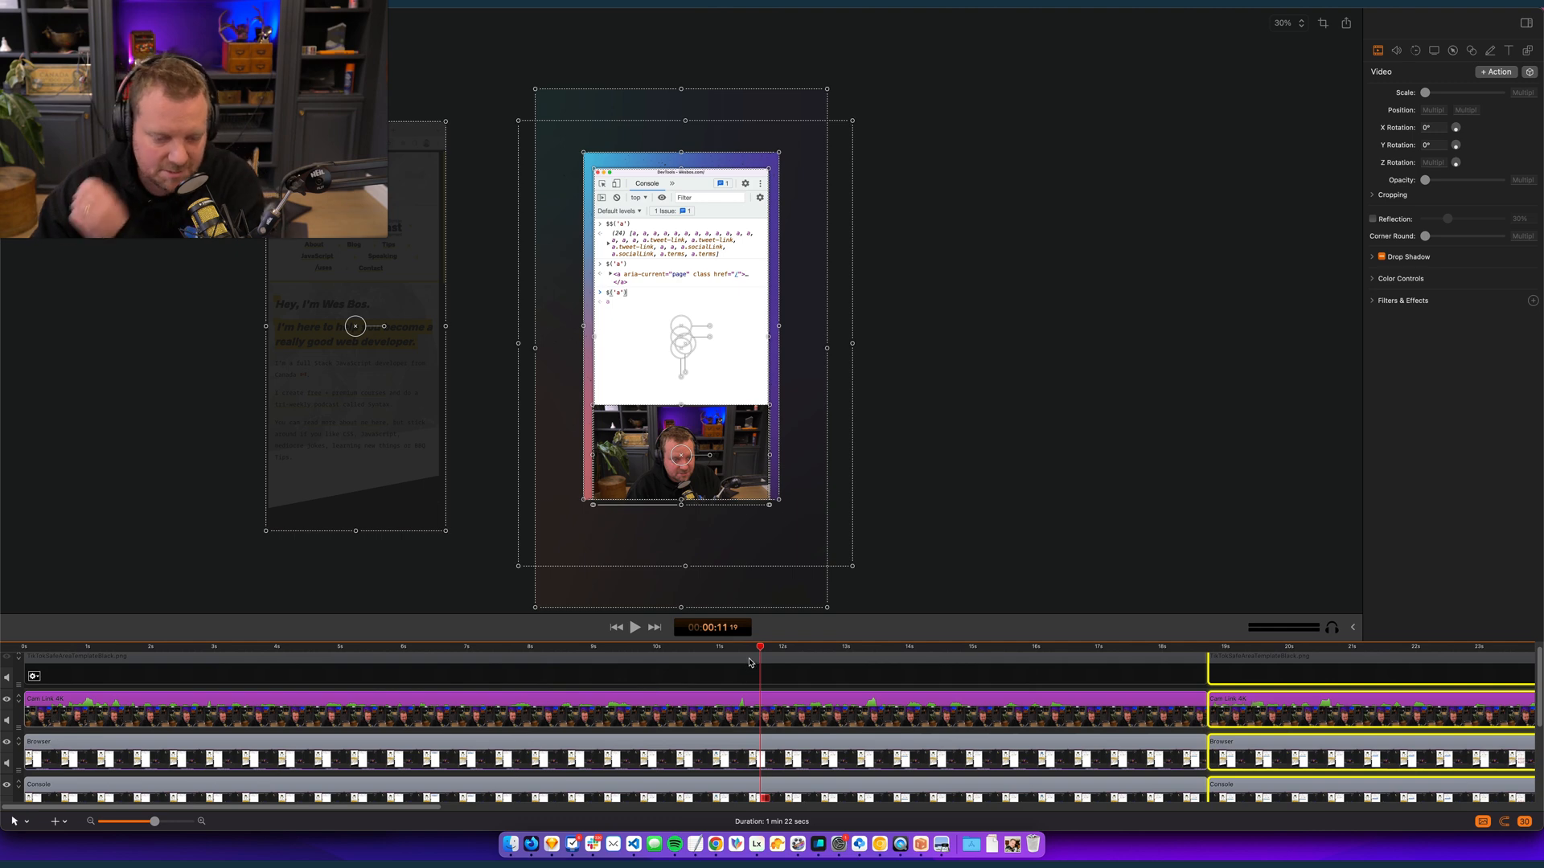
{"action": "mouse_move", "coordinate": [742, 653]}
{"action": "left_mouse_down"}
{"action": "mouse_move", "coordinate": [716, 655]}
{"action": "mouse_move", "coordinate": [767, 661]}
{"action": "left_mouse_up"}
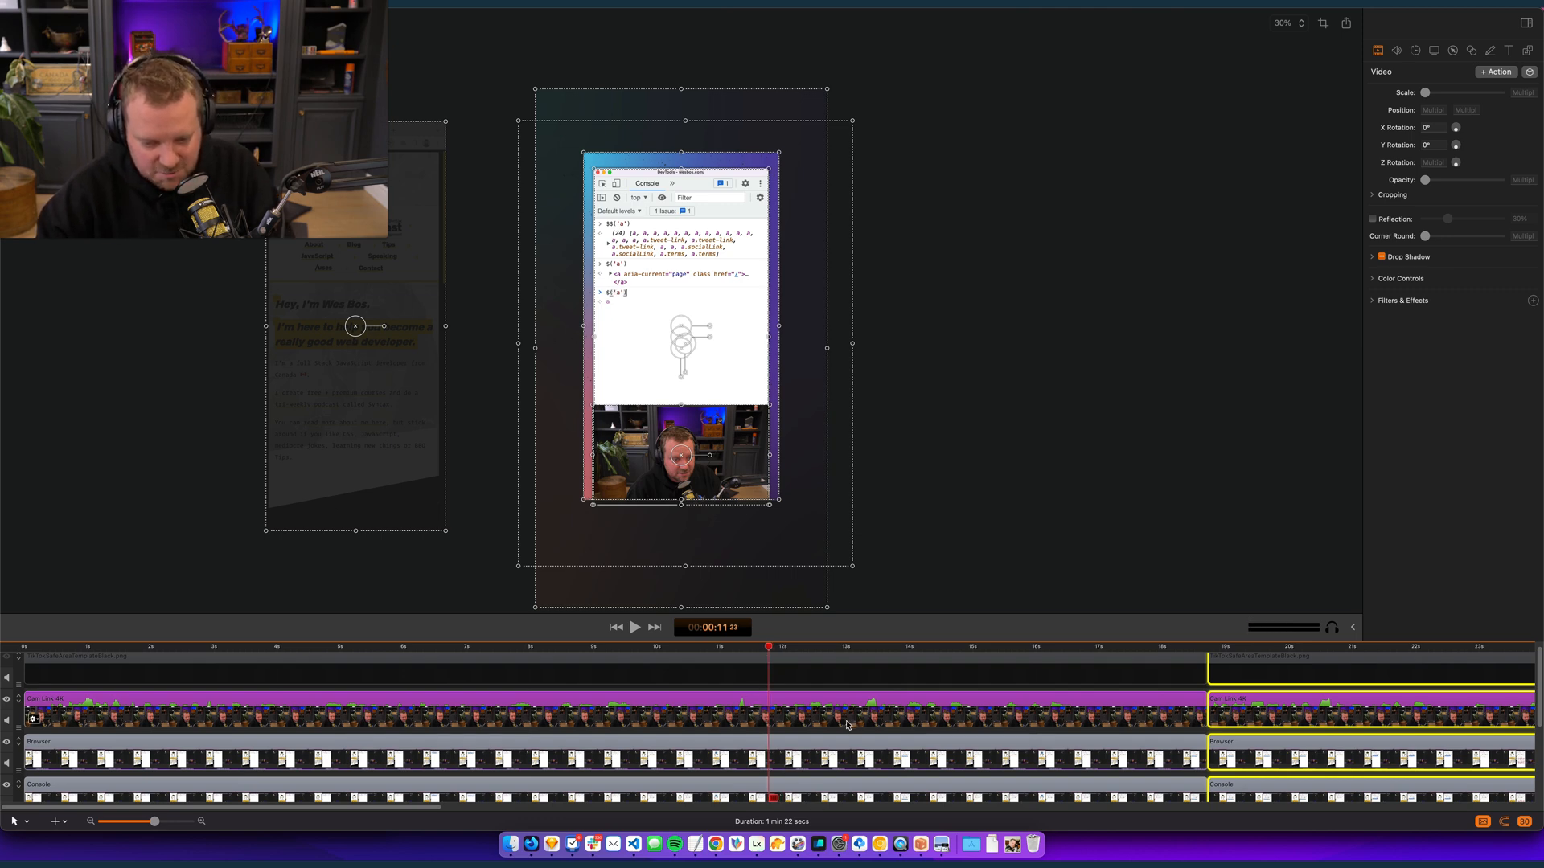
- Split all clips at 00:00:11:23 and delete the section between there and the 00:00:18:21 cut from every track
{"action": "key", "text": "super+a"}
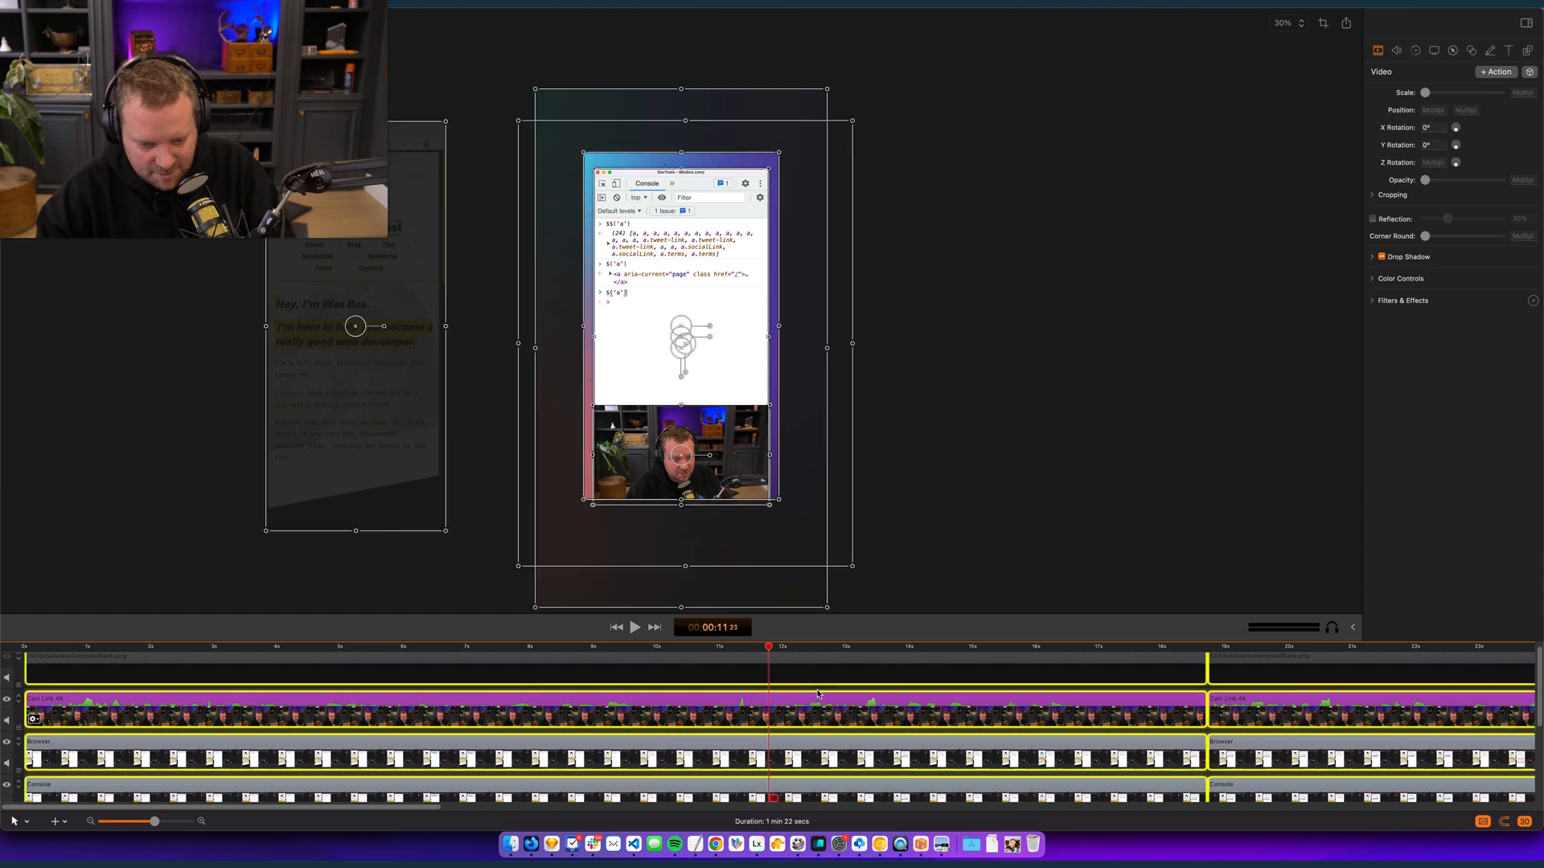
{"action": "left_click", "coordinate": [812, 699]}
{"action": "scroll", "coordinate": [885, 724], "scroll_direction": "down", "scroll_amount": 5}
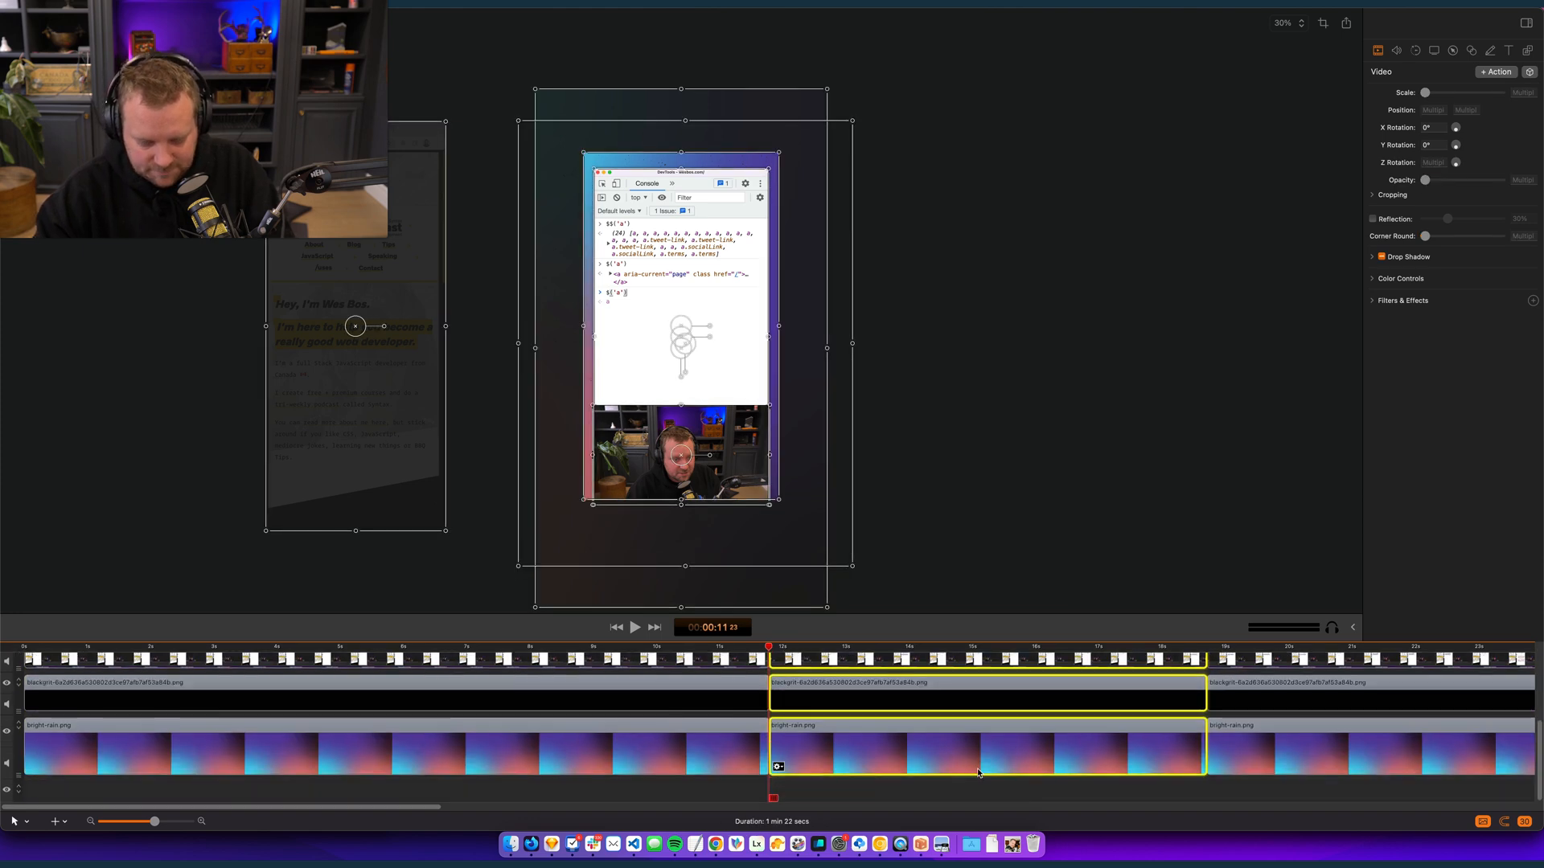
{"action": "key", "text": "Delete"}
- Select the empty gap on every track after 00:00:11:23 and delete it so the following clips close up
{"action": "scroll", "coordinate": [1158, 724], "scroll_direction": "up", "scroll_amount": 3}
{"action": "scroll", "coordinate": [1142, 739], "scroll_direction": "down", "scroll_amount": 3}
{"action": "left_click", "coordinate": [1141, 740]}
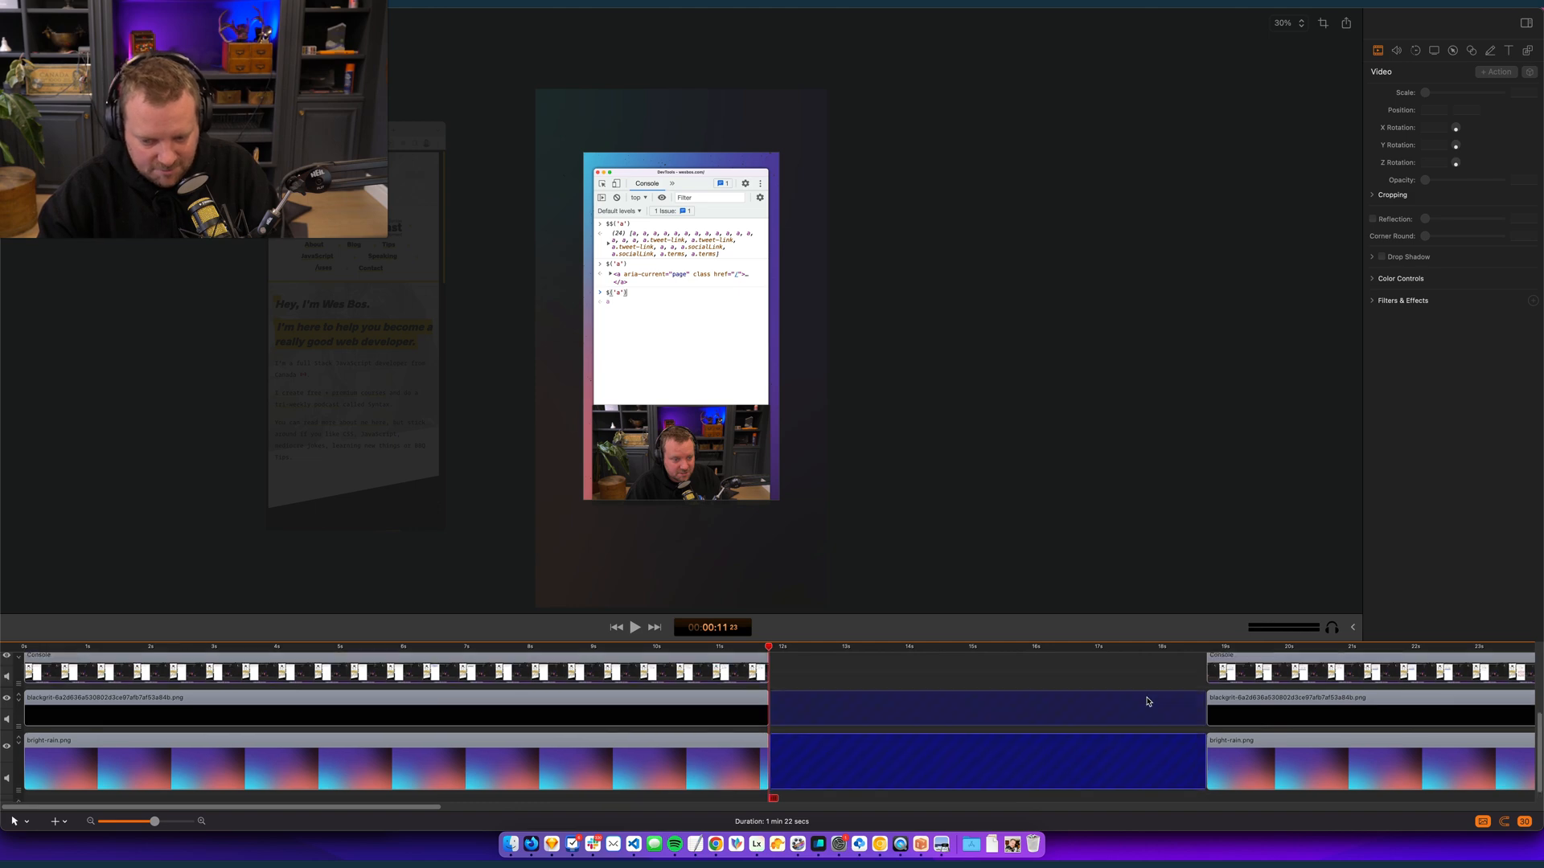
{"action": "left_click", "coordinate": [1140, 702], "text": "shift"}
{"action": "scroll", "coordinate": [1135, 716], "scroll_direction": "up", "scroll_amount": 2}
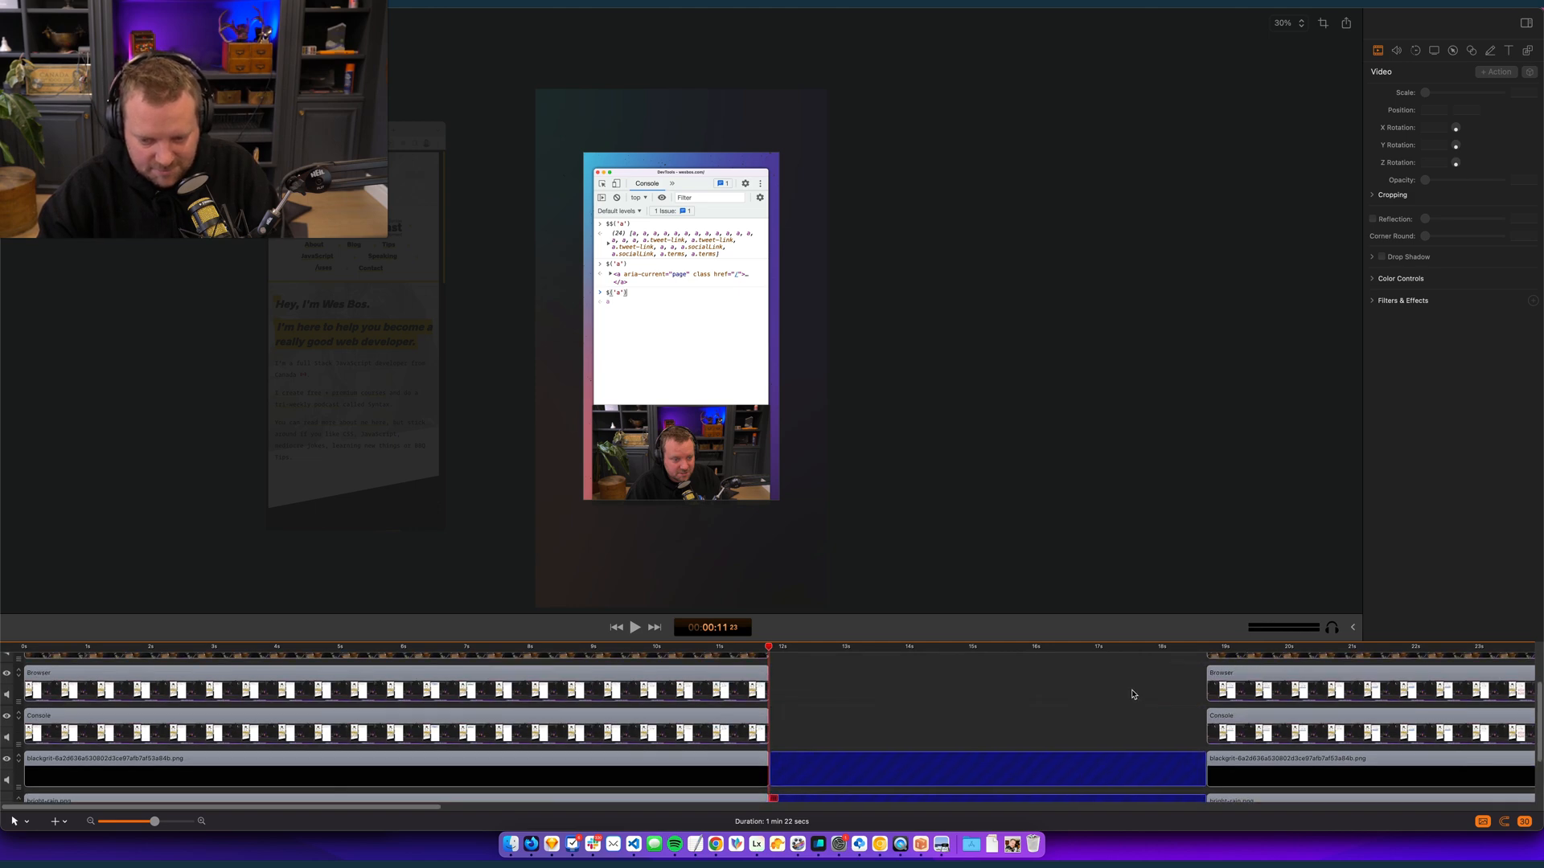
{"action": "left_click", "coordinate": [1106, 724]}
{"action": "left_click", "coordinate": [1108, 688], "text": "shift"}
{"action": "scroll", "coordinate": [1100, 683], "scroll_direction": "up", "scroll_amount": 1}
{"action": "left_click", "coordinate": [1099, 662], "text": "shift"}
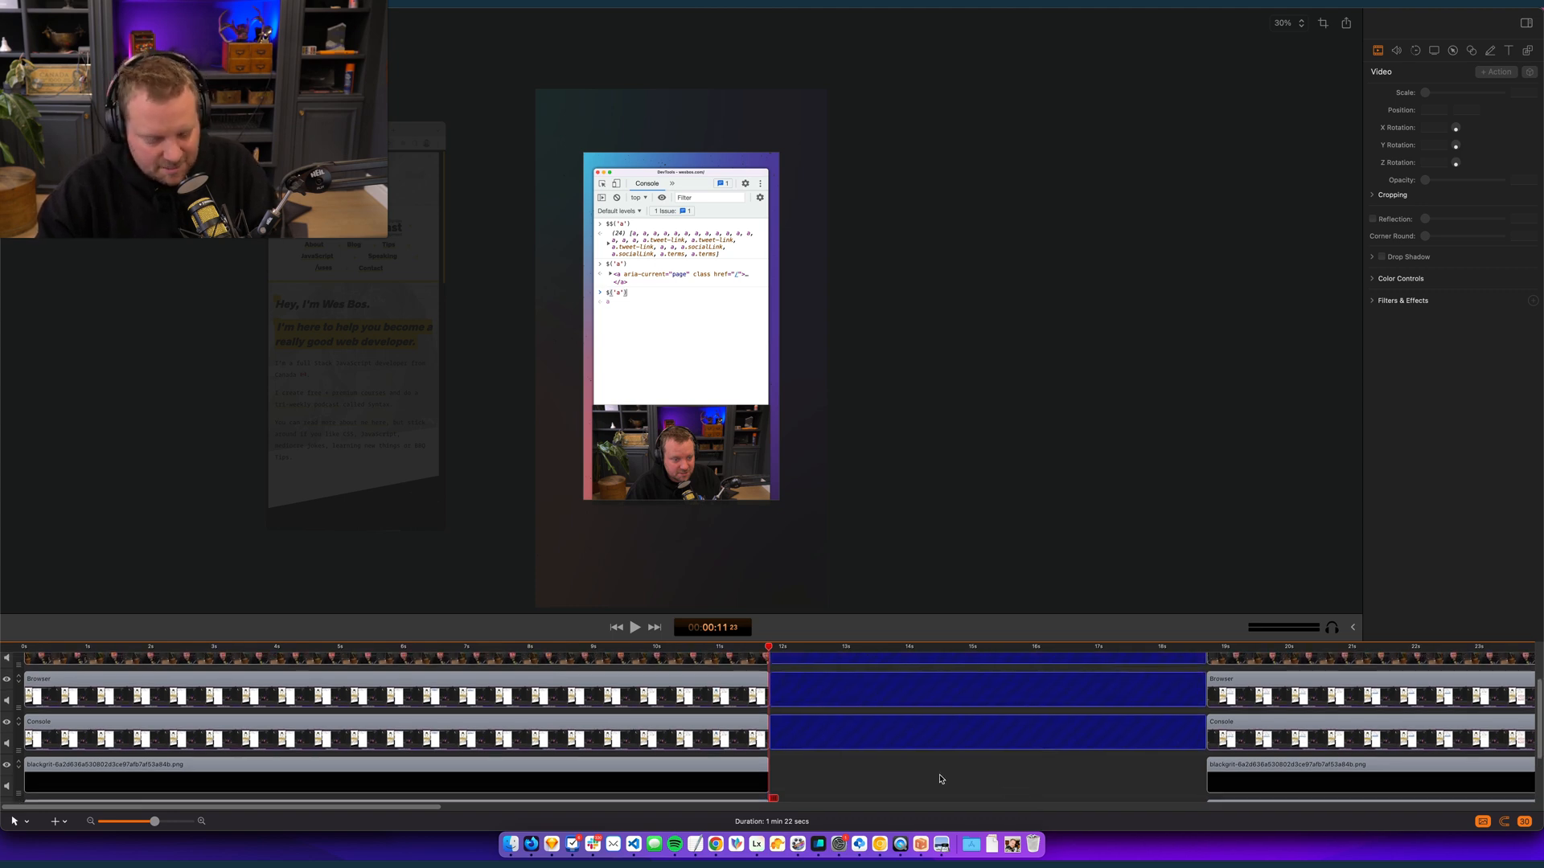
{"action": "scroll", "coordinate": [940, 778], "scroll_direction": "down", "scroll_amount": 3}
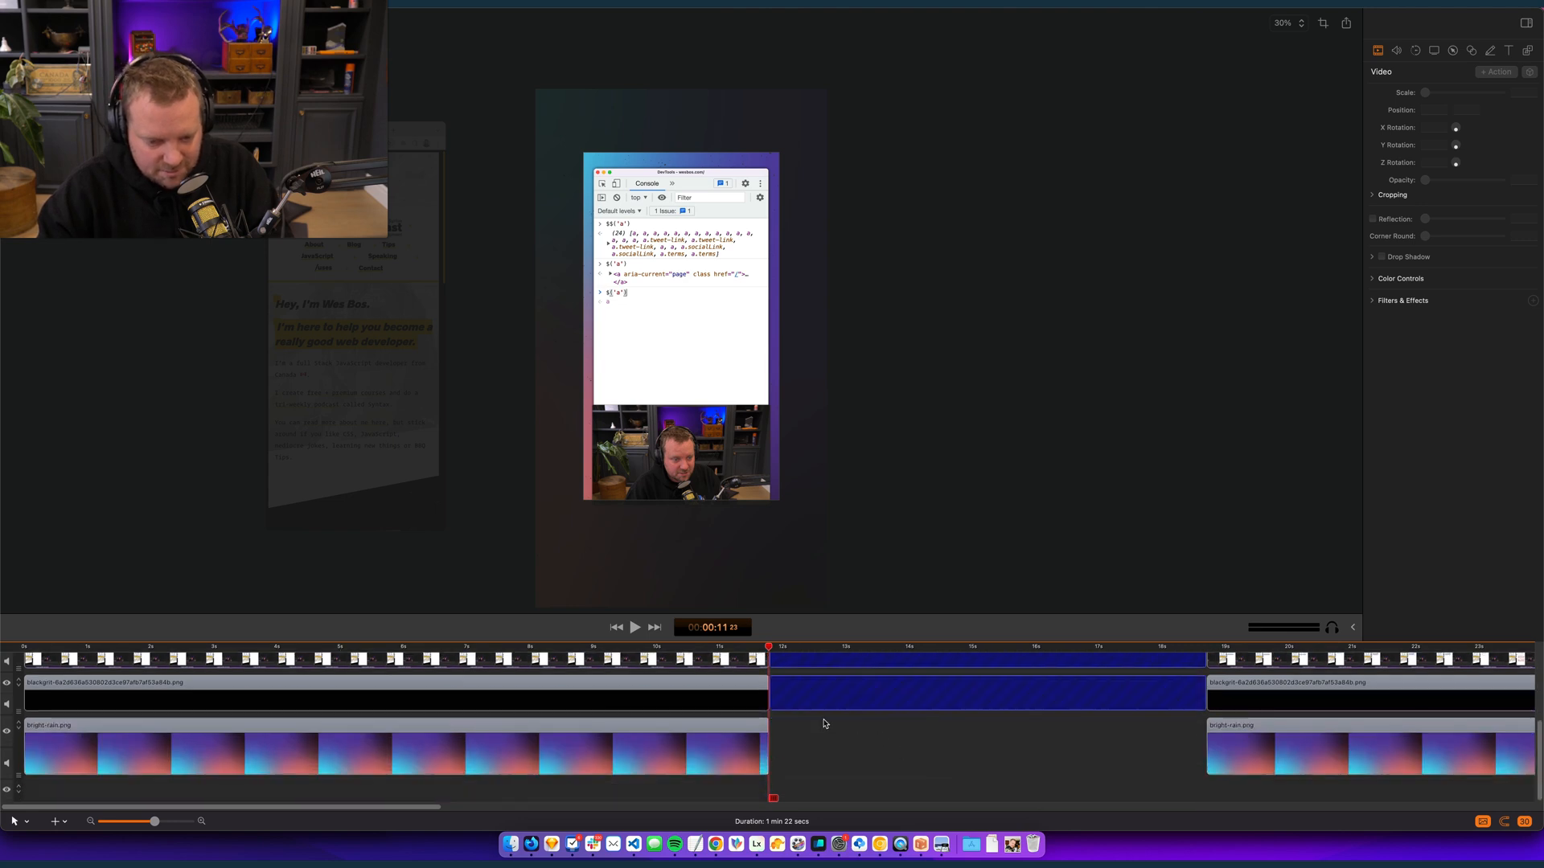
{"action": "left_click", "coordinate": [805, 740], "text": "shift"}
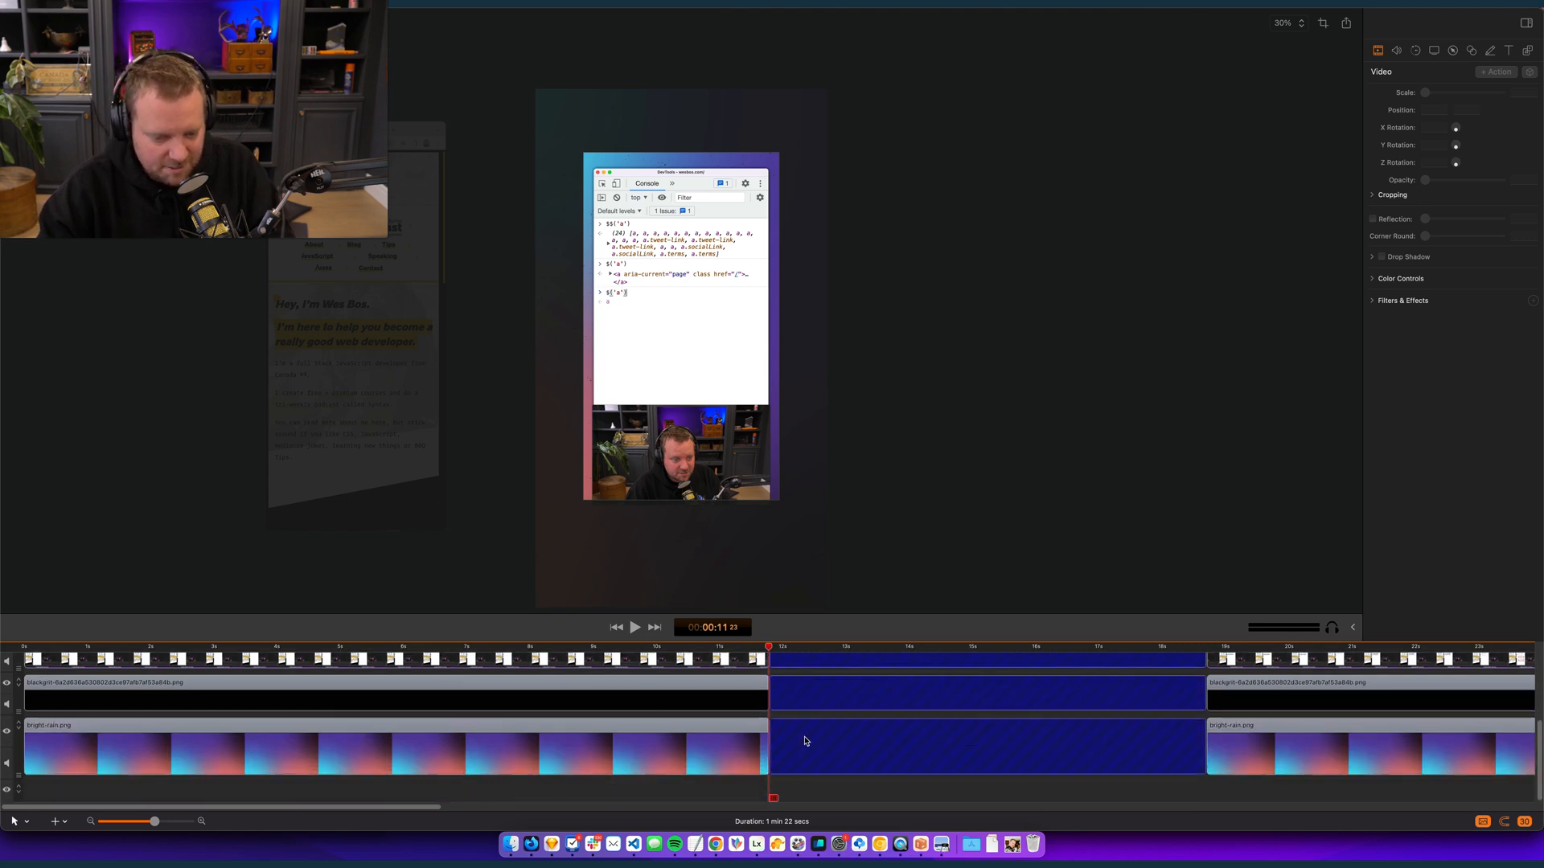
{"action": "scroll", "coordinate": [804, 740], "scroll_direction": "up", "scroll_amount": 3}
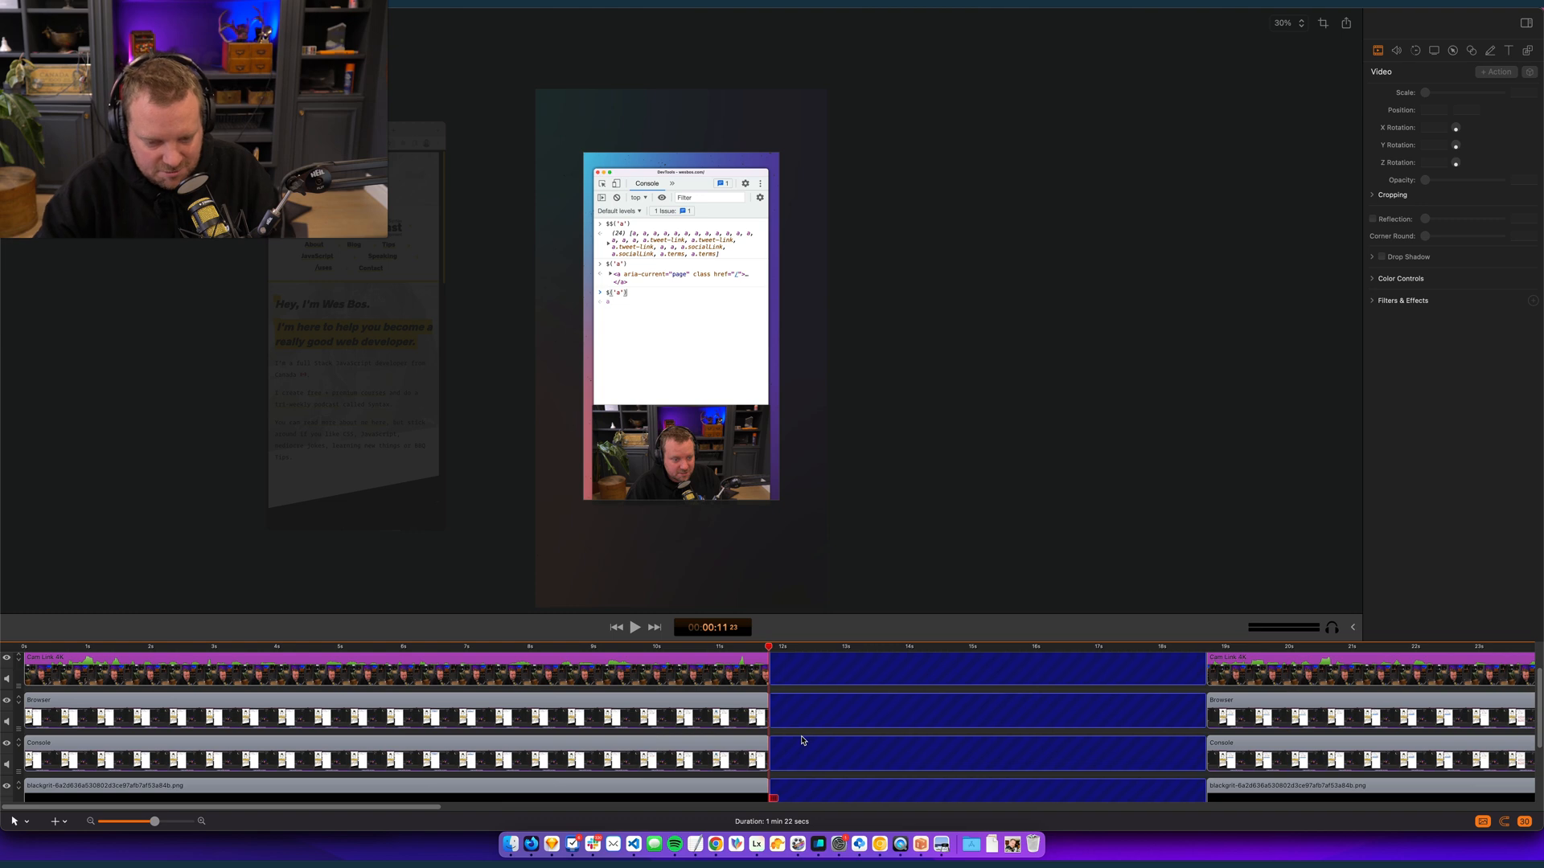
{"action": "key", "text": "Delete"}
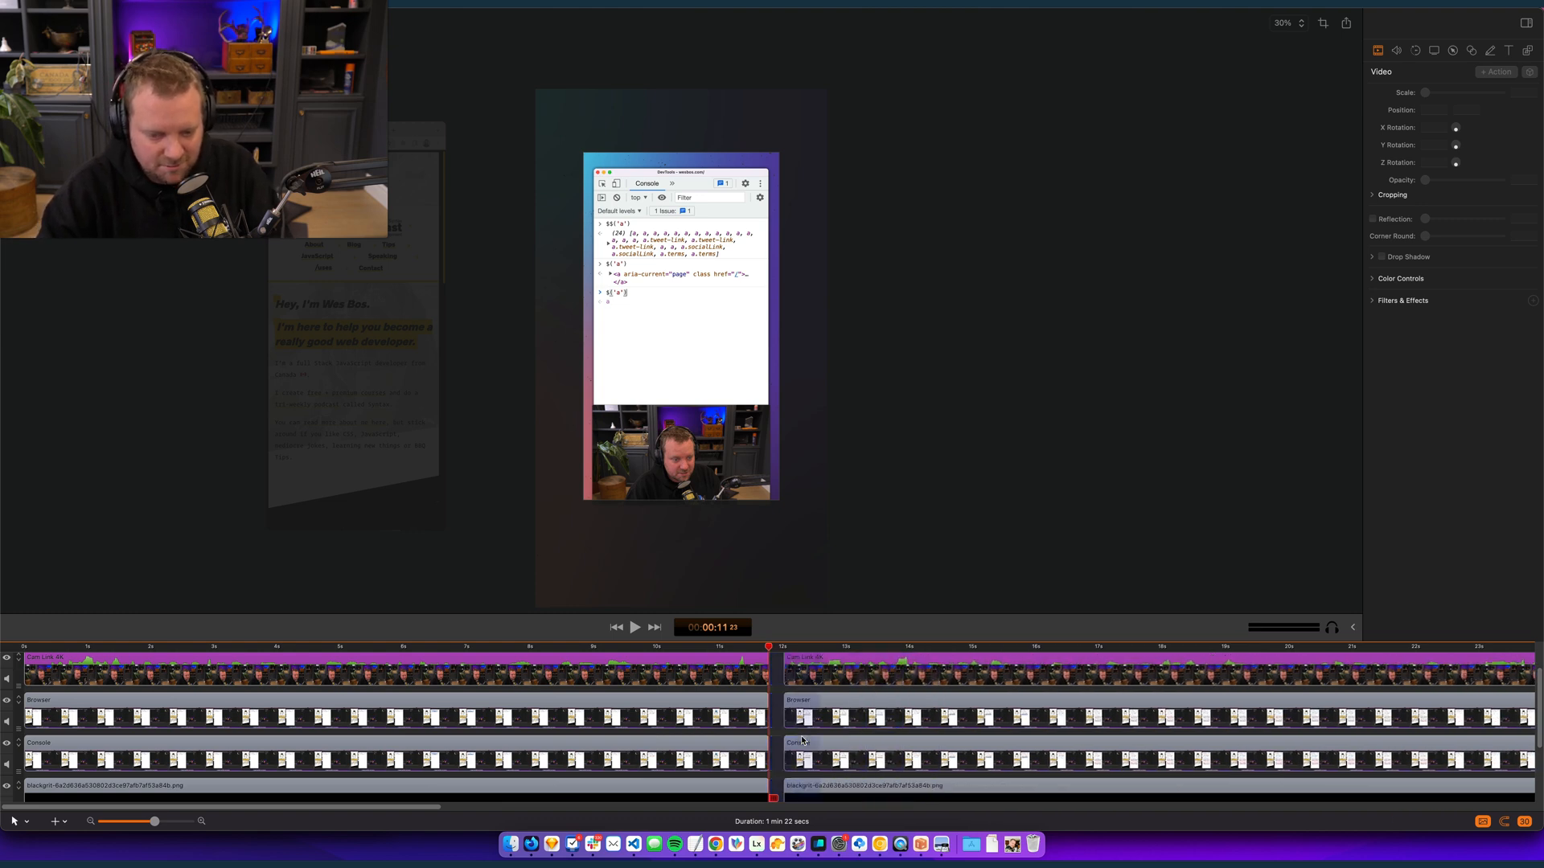
- Play back the edit across the cut at 00:00:11:23 and review the footage between about 23 and 26 seconds
{"action": "left_click", "coordinate": [754, 647]}
{"action": "key", "text": "space"}
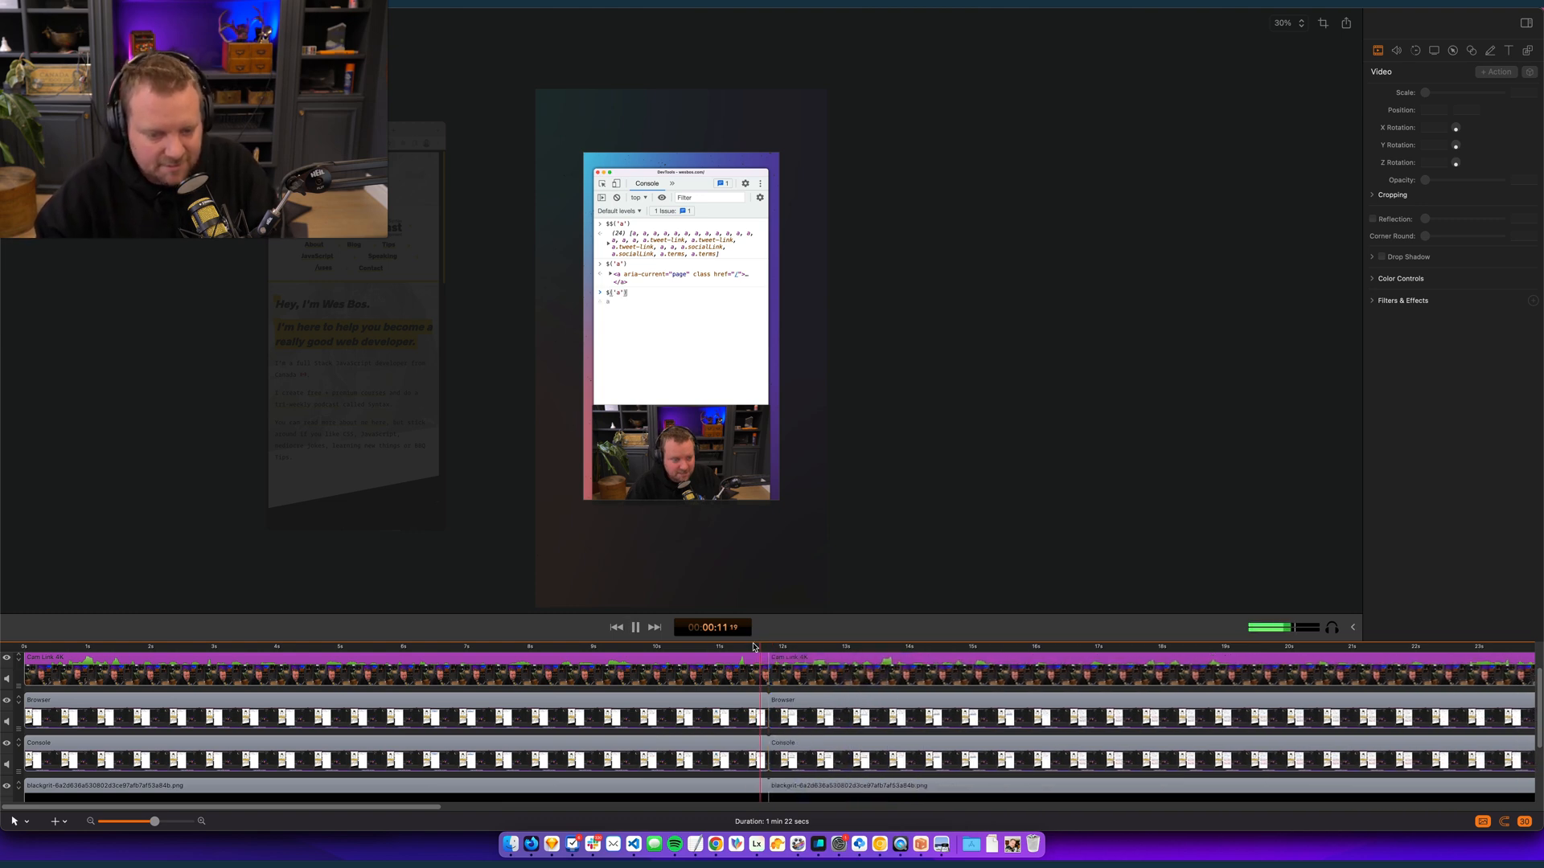
{"action": "scroll", "coordinate": [716, 776], "scroll_direction": "down", "scroll_amount": 3}
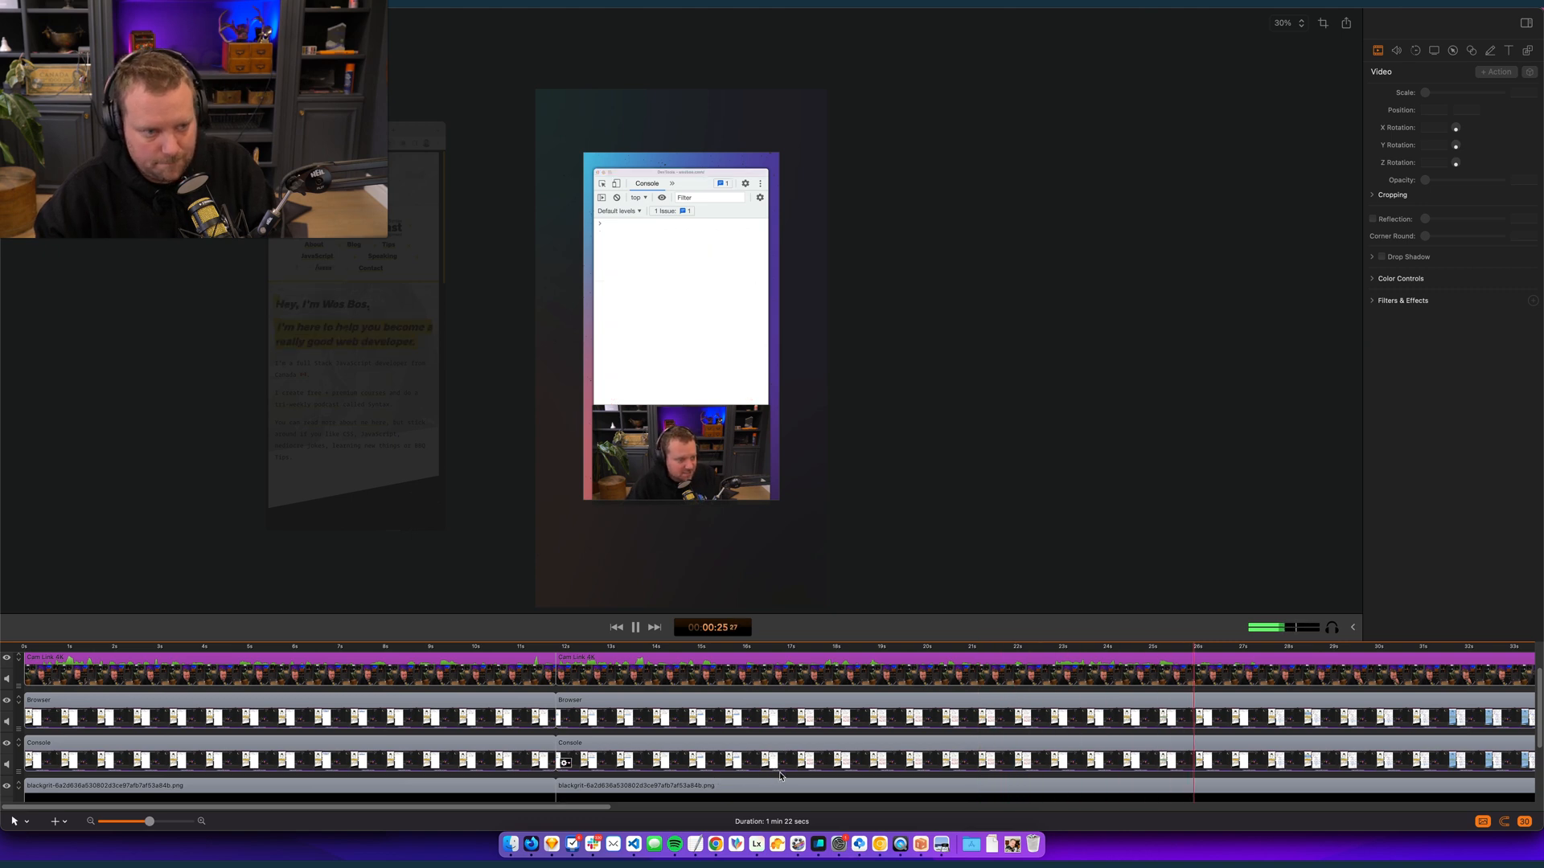
{"action": "key", "text": "space"}
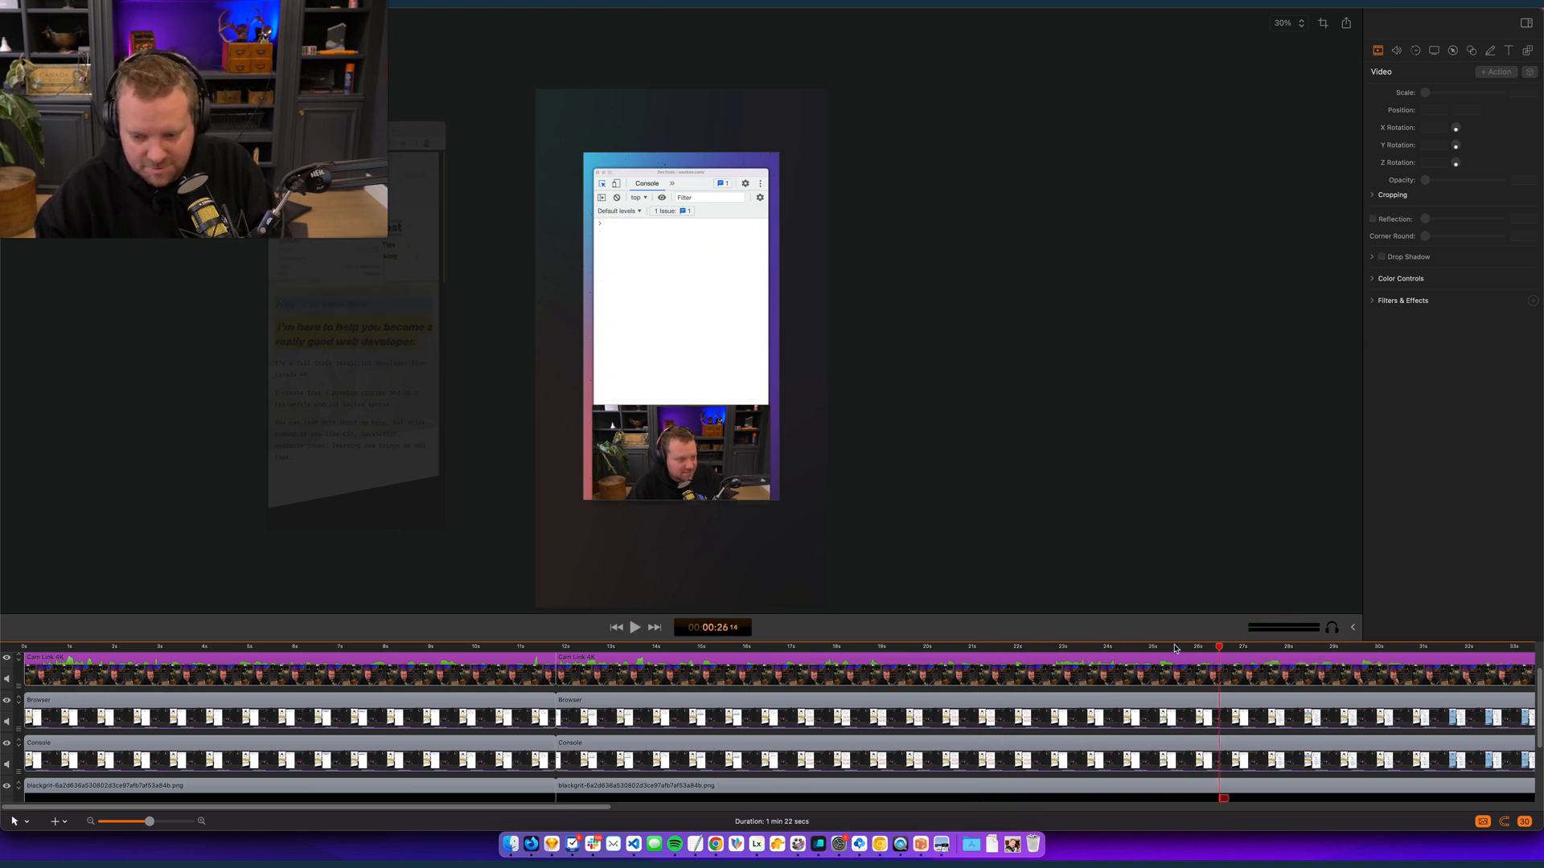
{"action": "left_click", "coordinate": [1212, 649]}
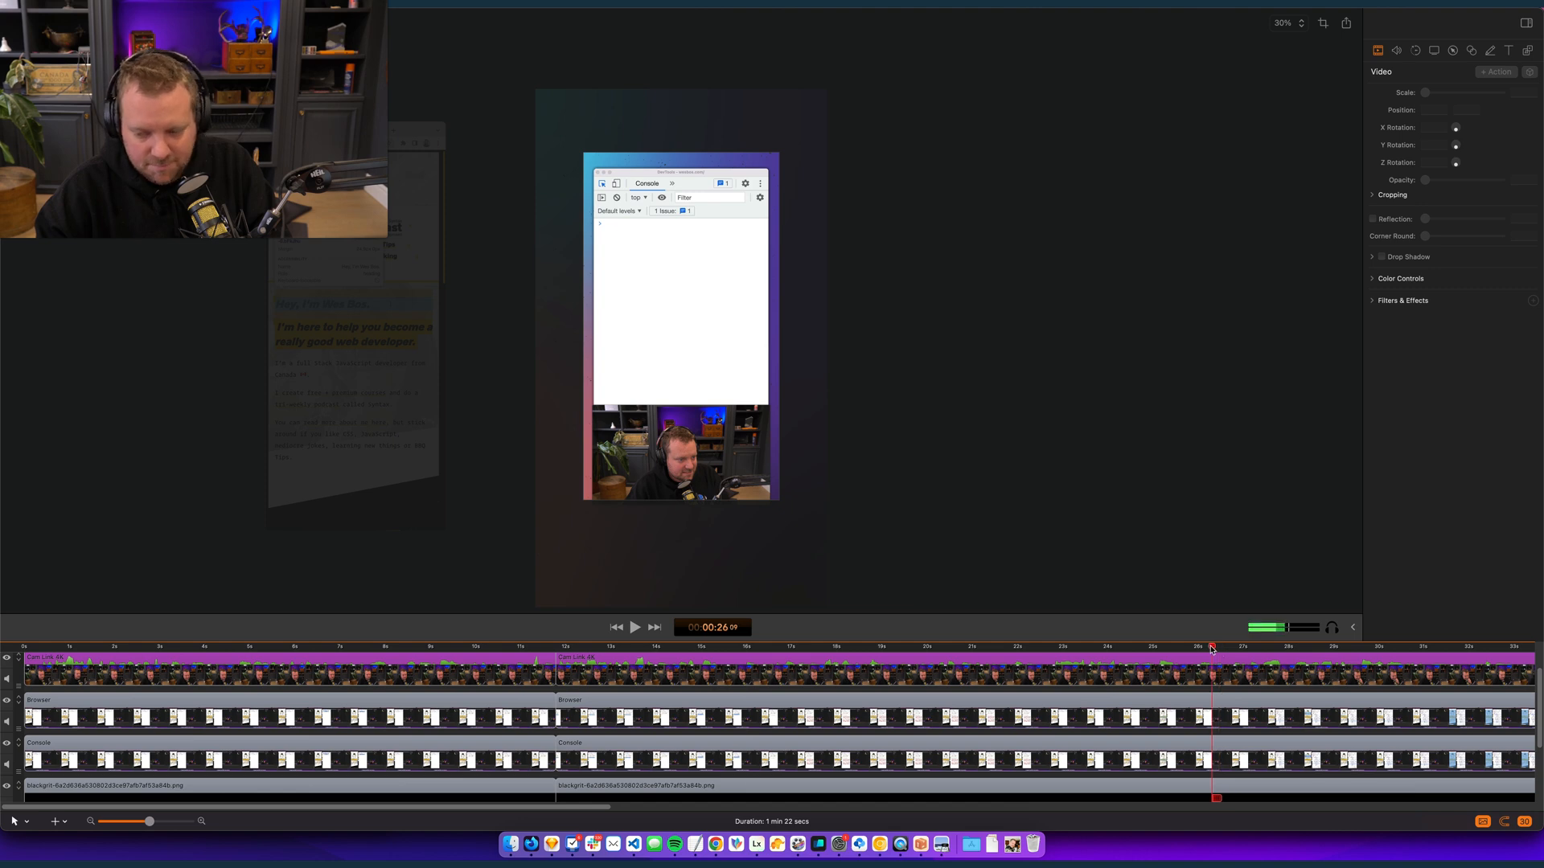
{"action": "left_click_drag", "start_coordinate": [1208, 649], "coordinate": [1088, 649]}
{"action": "key", "text": "space"}
{"action": "left_click_drag", "start_coordinate": [1117, 648], "coordinate": [1067, 648]}
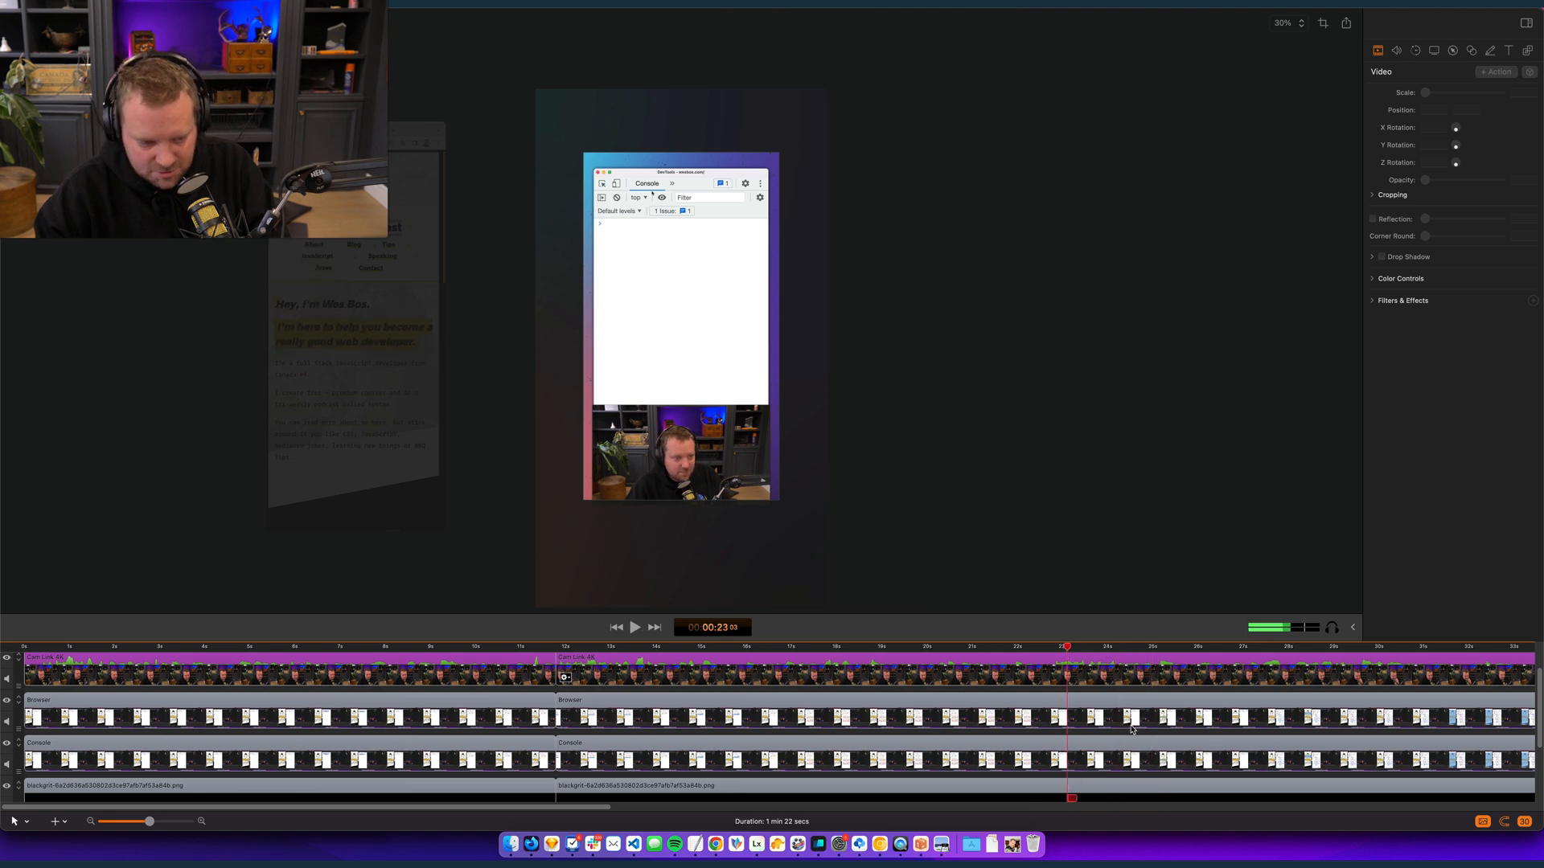
- Add a video action to the Browser clip at 00:00:25:00 that moves it onto the canvas over the Console clip, at position 0, -15
{"action": "left_click", "coordinate": [1170, 715]}
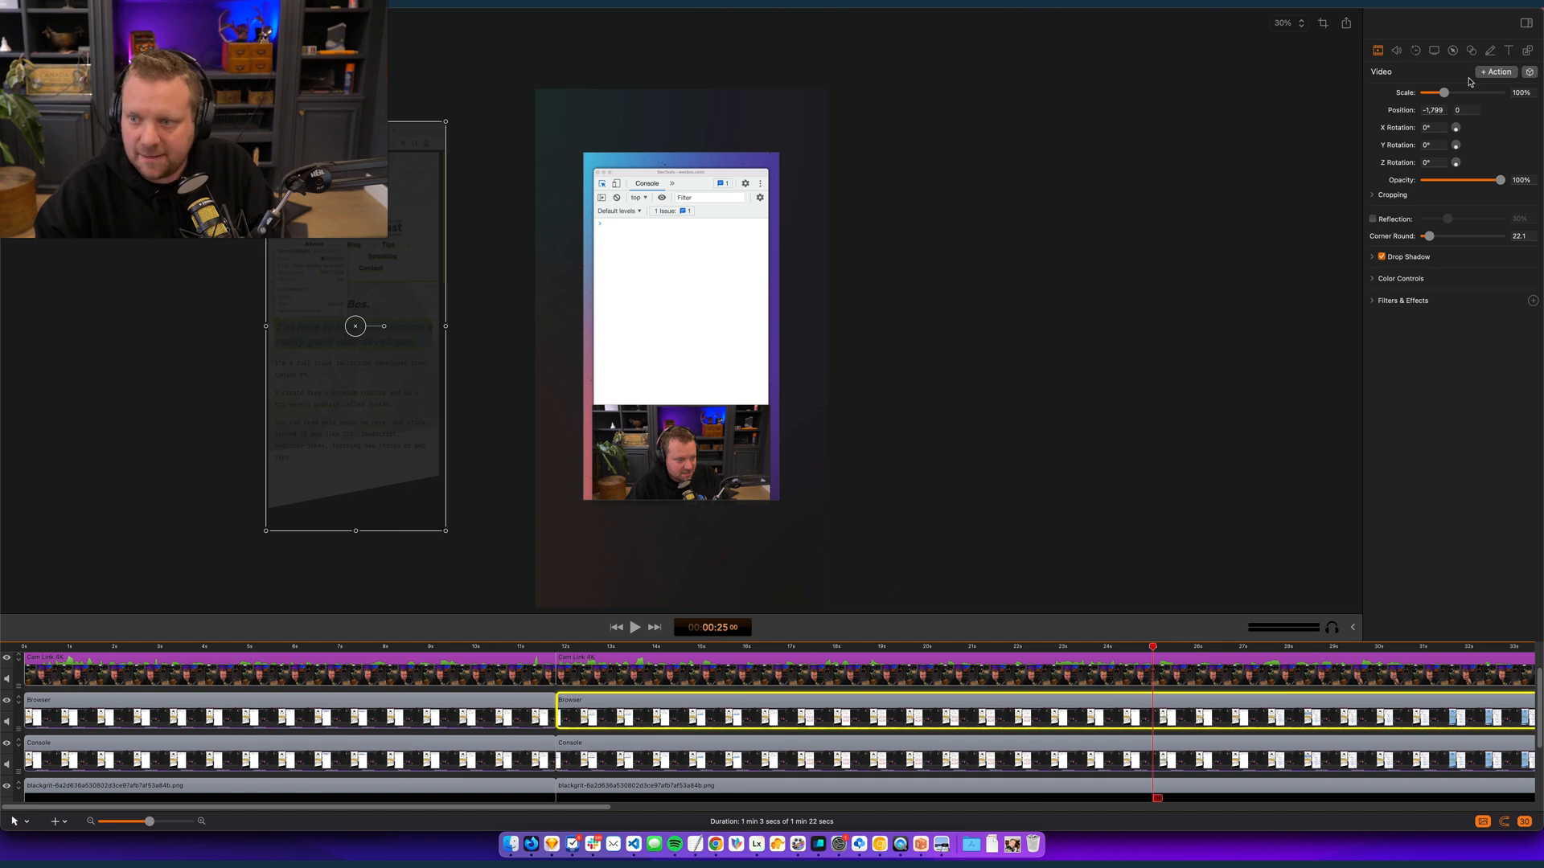
{"action": "left_click", "coordinate": [1496, 73]}
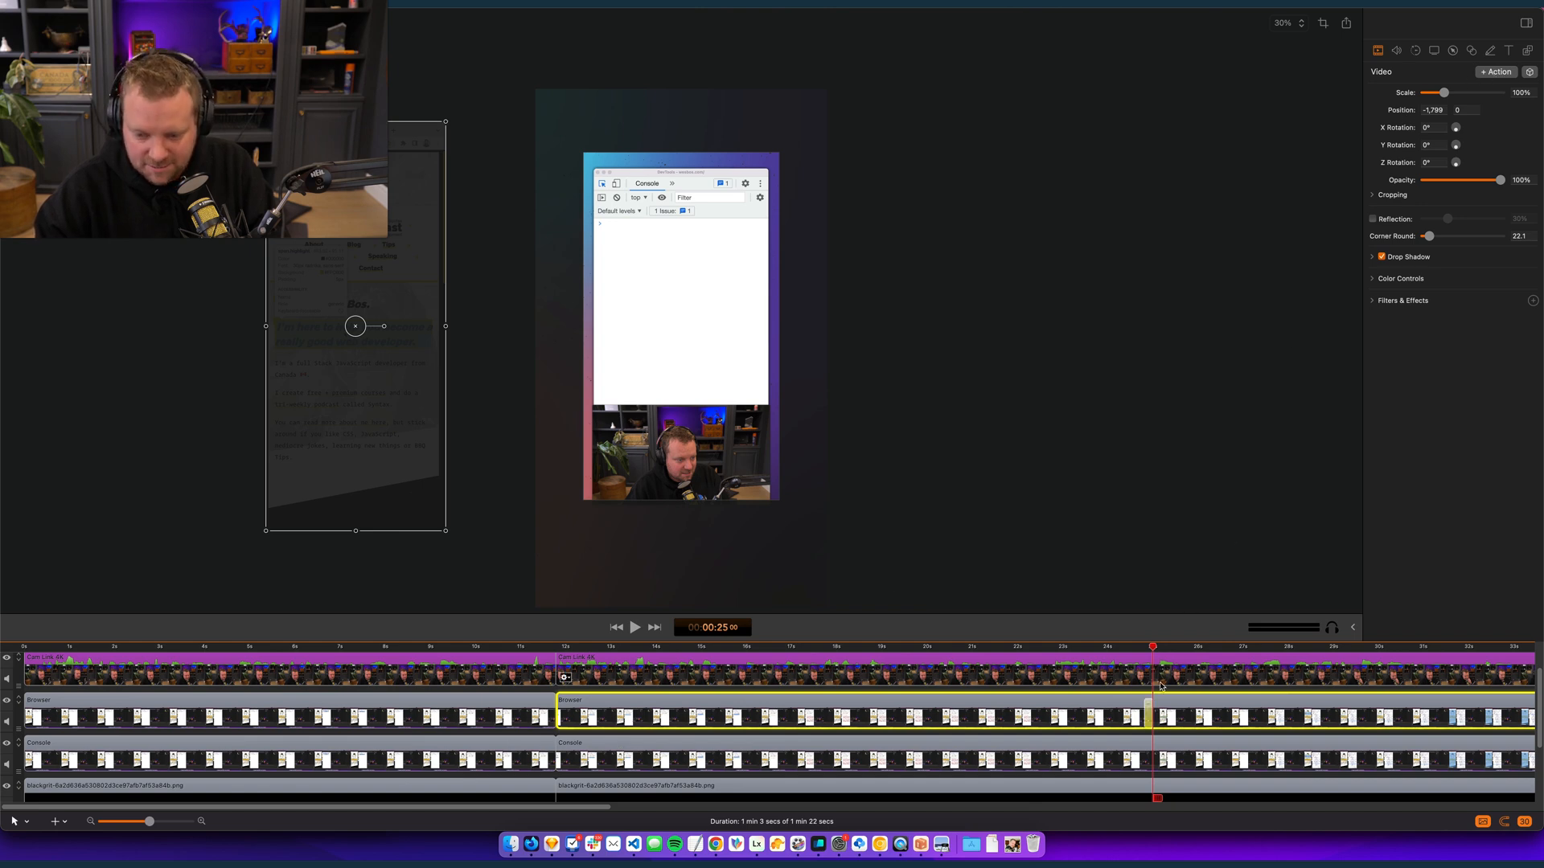
{"action": "left_click_drag", "start_coordinate": [369, 315], "coordinate": [688, 318]}
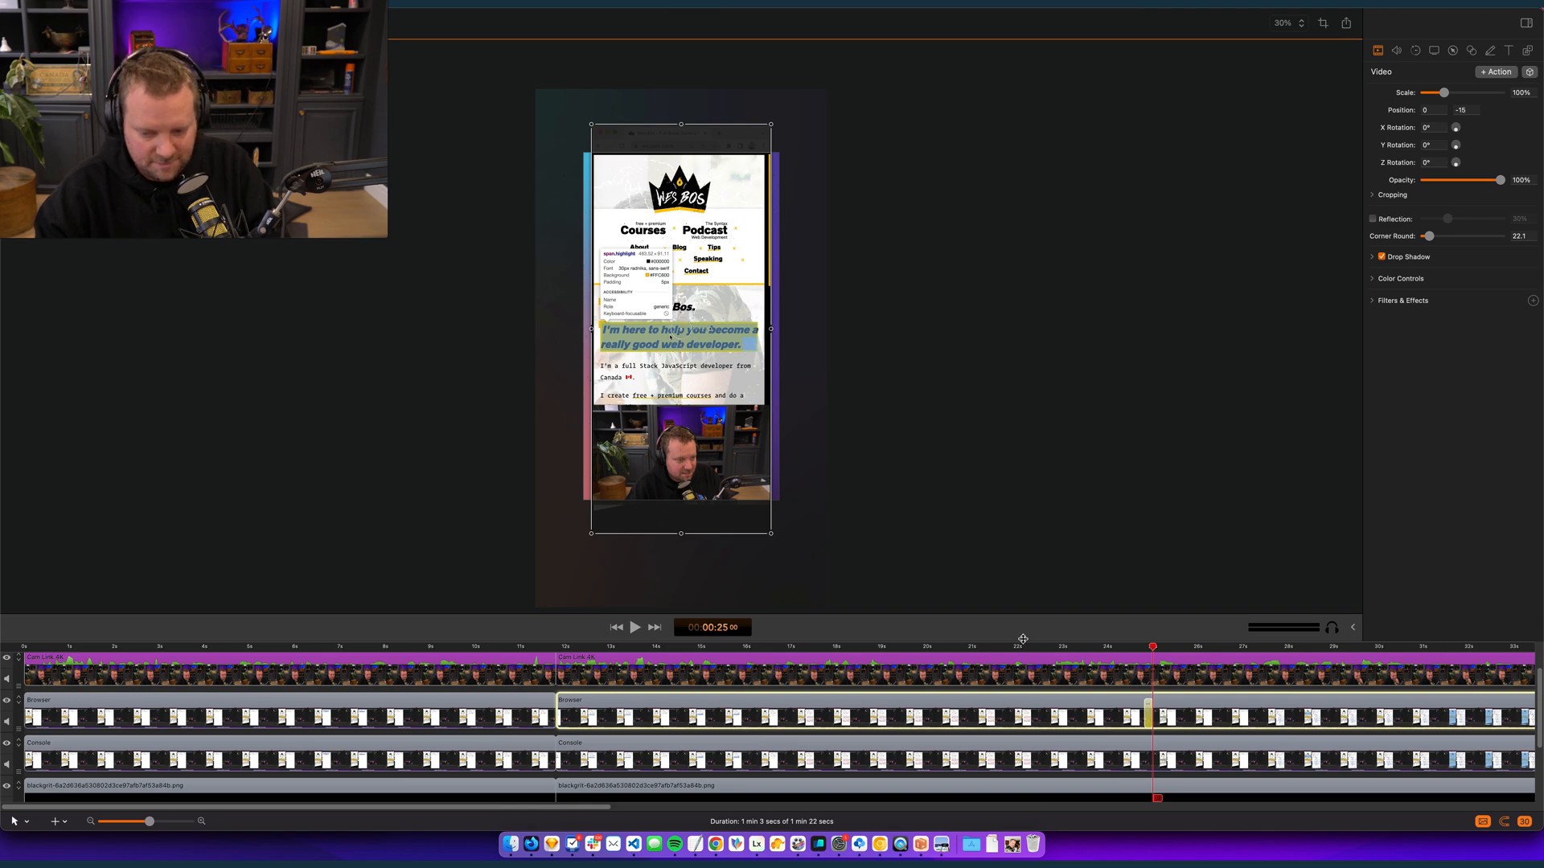
- Play back the Browser clip's entrance from just before 25 seconds and review the footage to about 37 seconds
{"action": "left_click", "coordinate": [1128, 648]}
{"action": "key", "text": "space"}
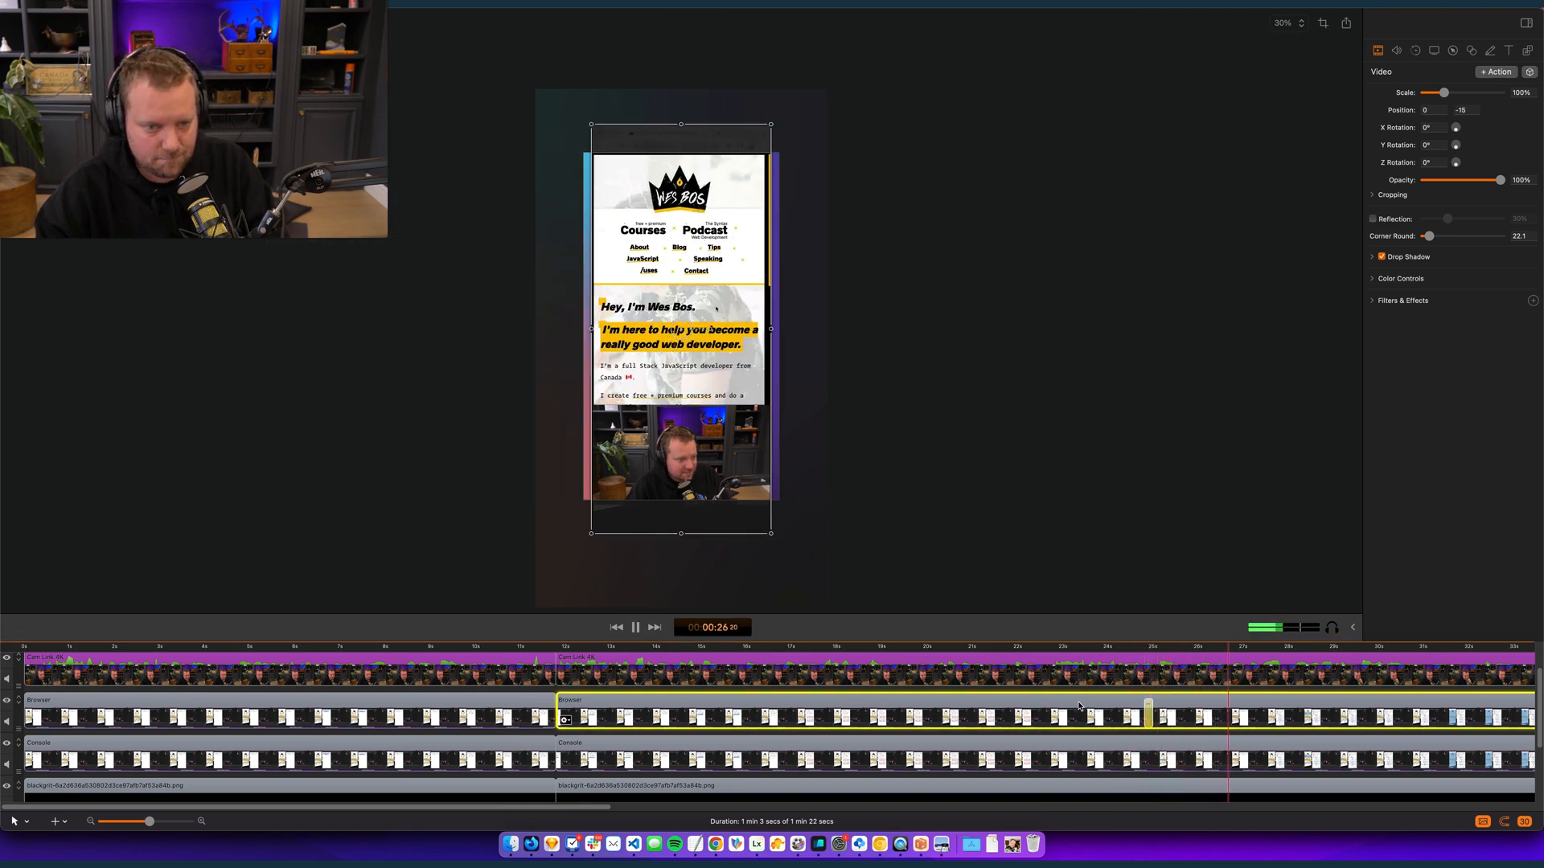
{"action": "key", "text": "space"}
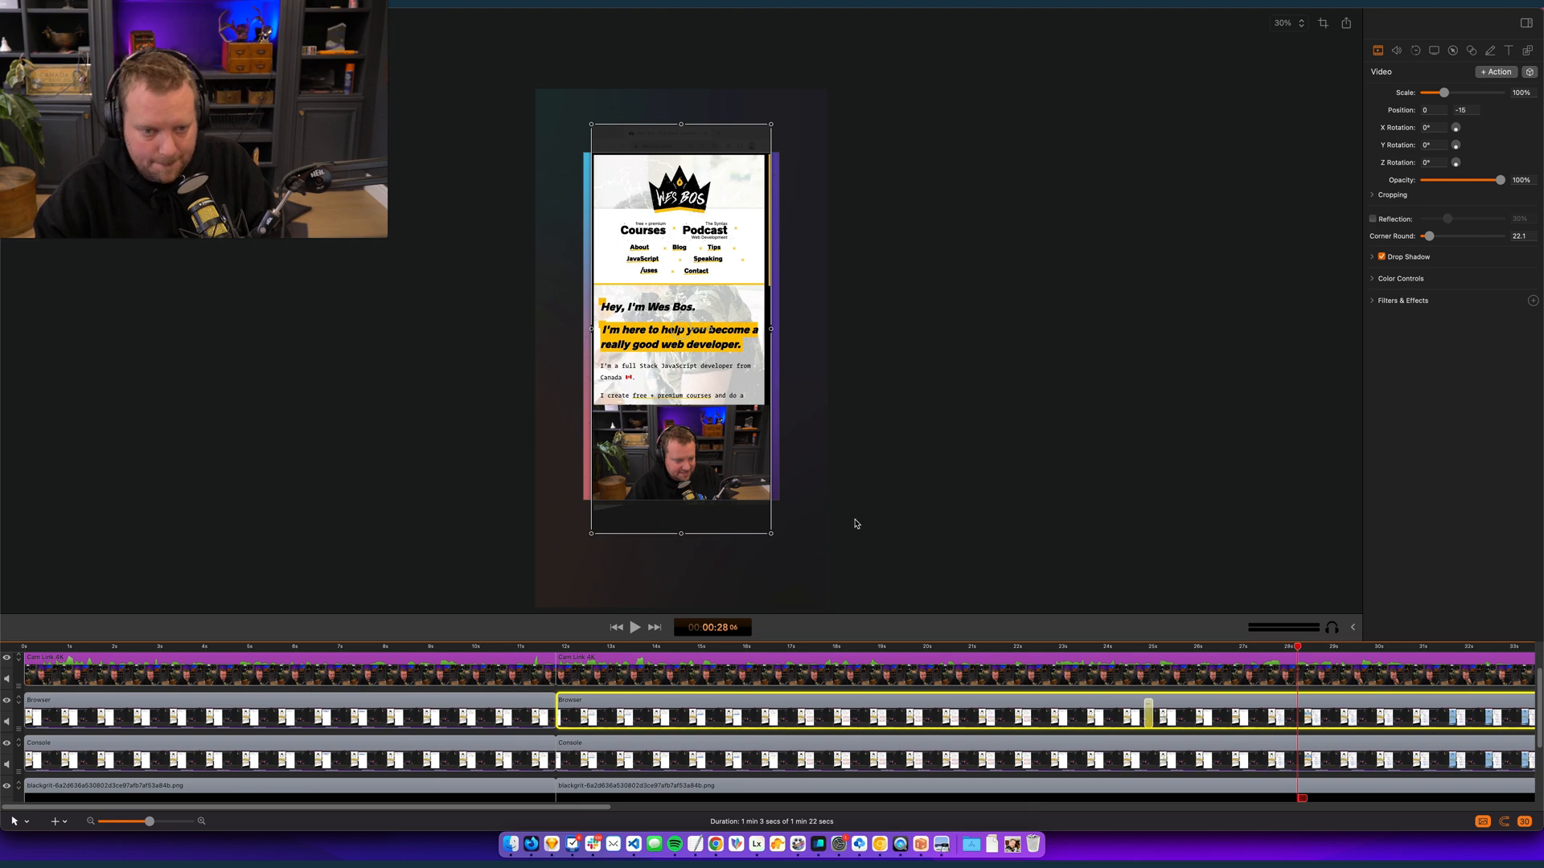
{"action": "key", "text": "space"}
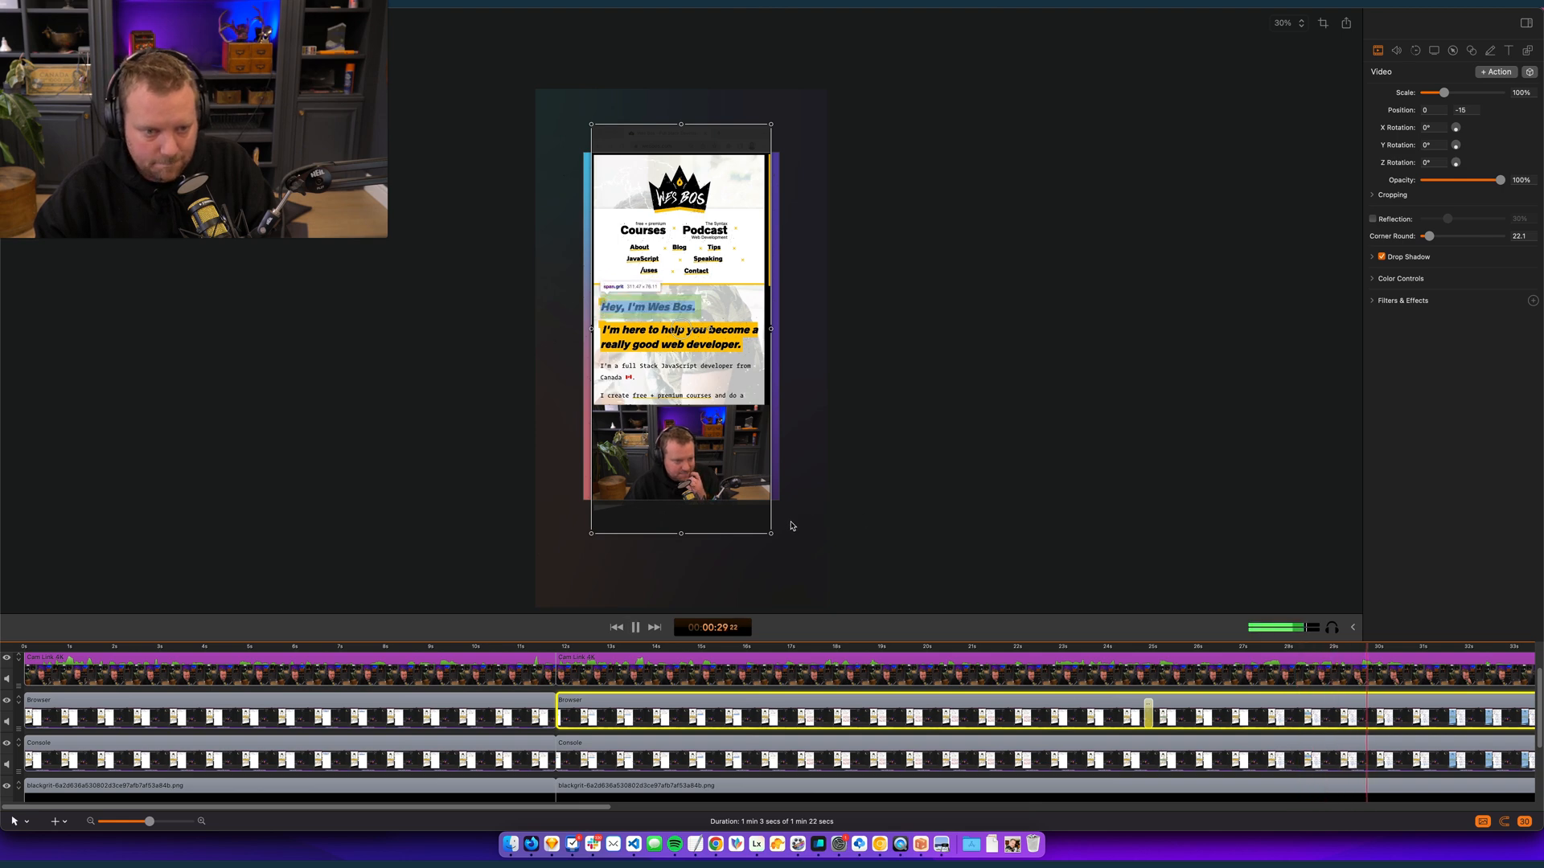
{"action": "scroll", "coordinate": [674, 715], "scroll_direction": "down", "scroll_amount": 1}
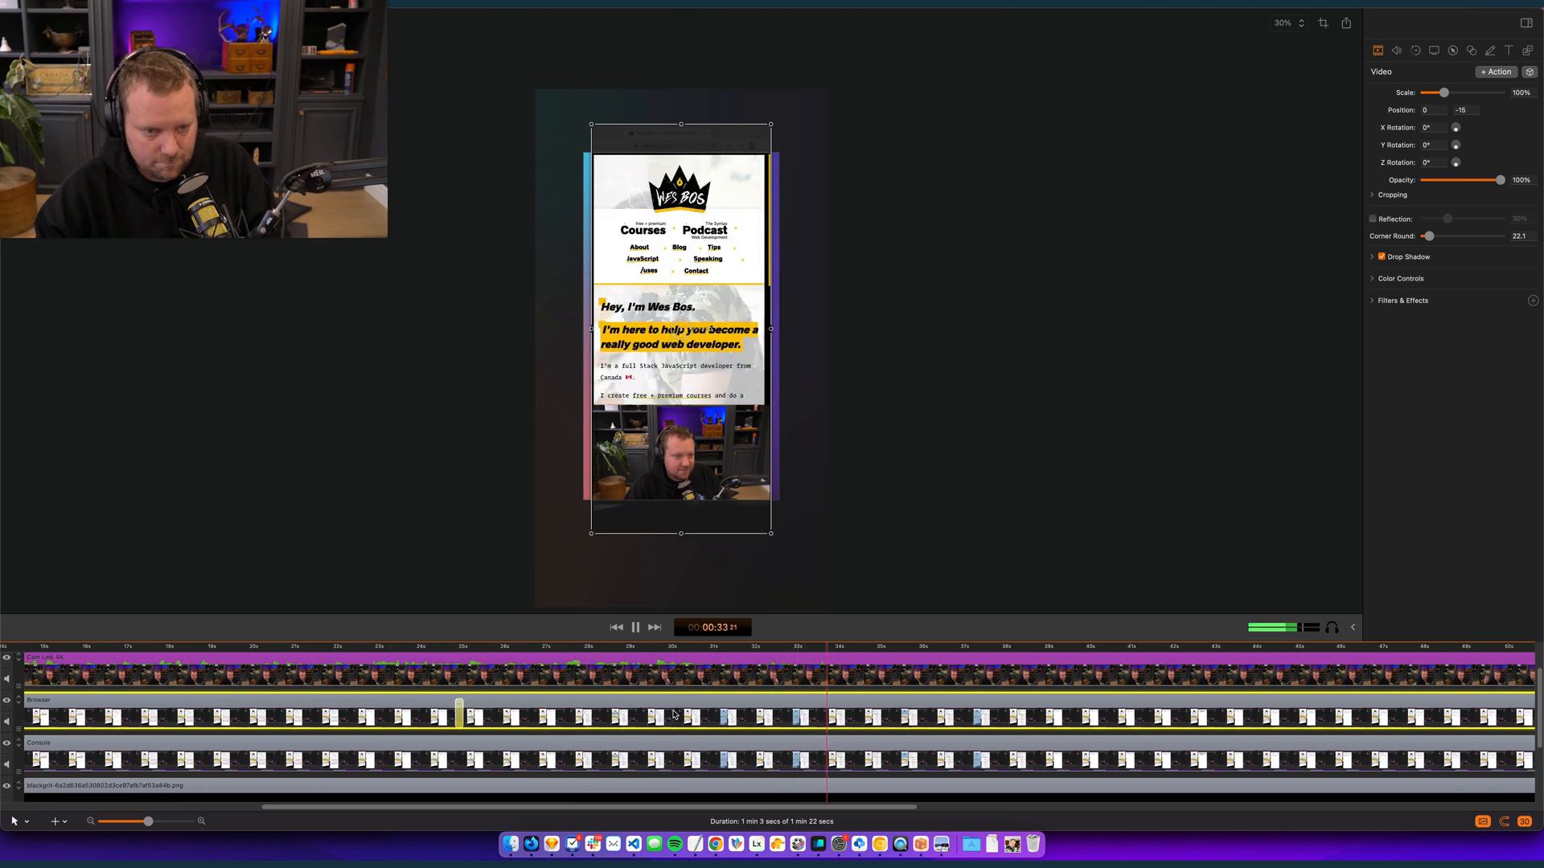
{"action": "key", "text": "space"}
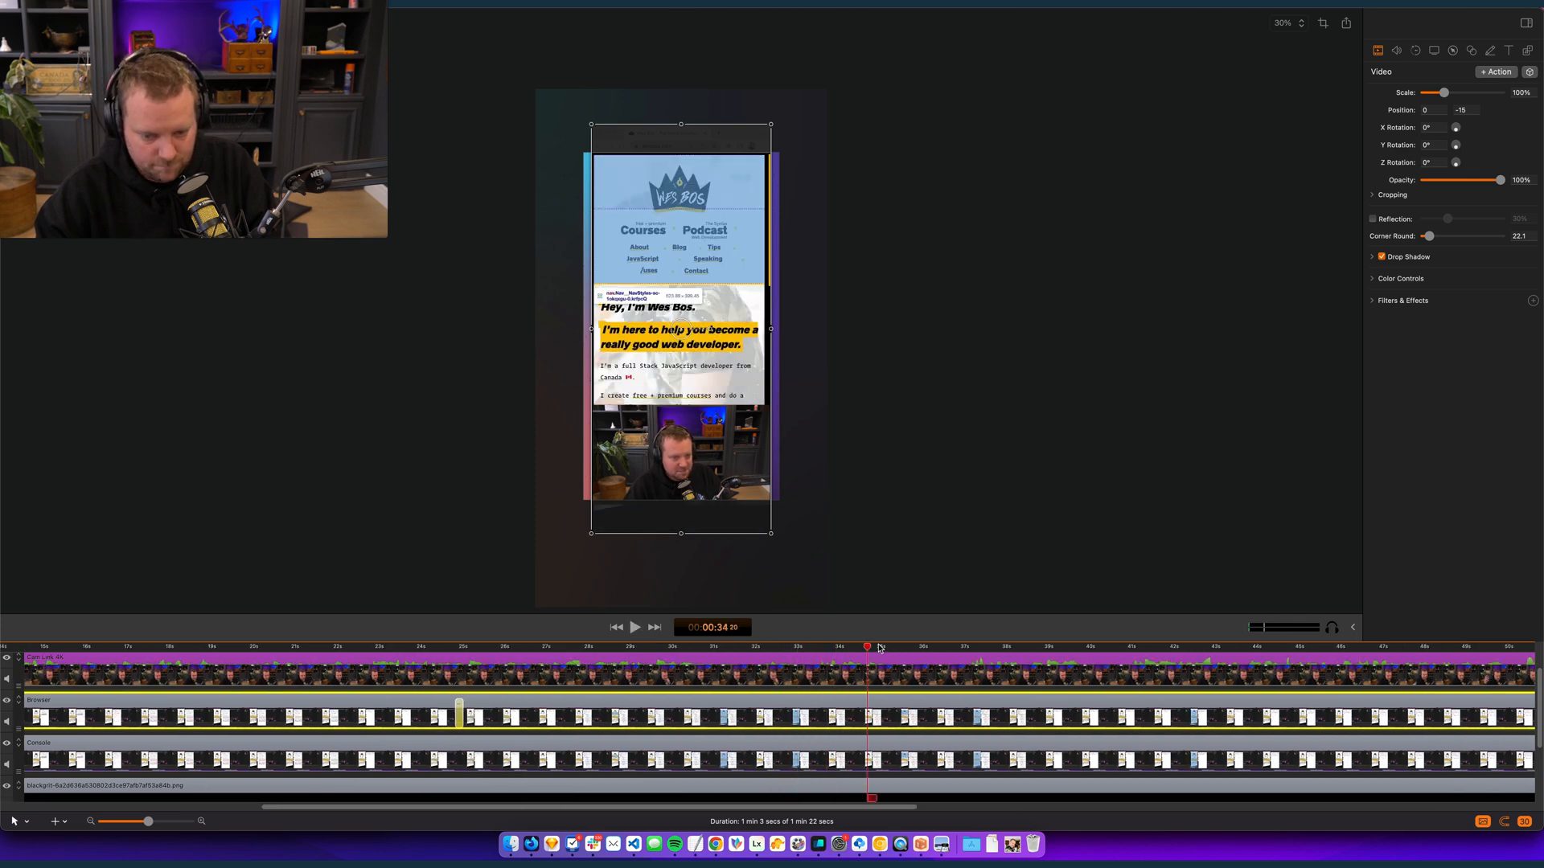
{"action": "key", "text": "space"}
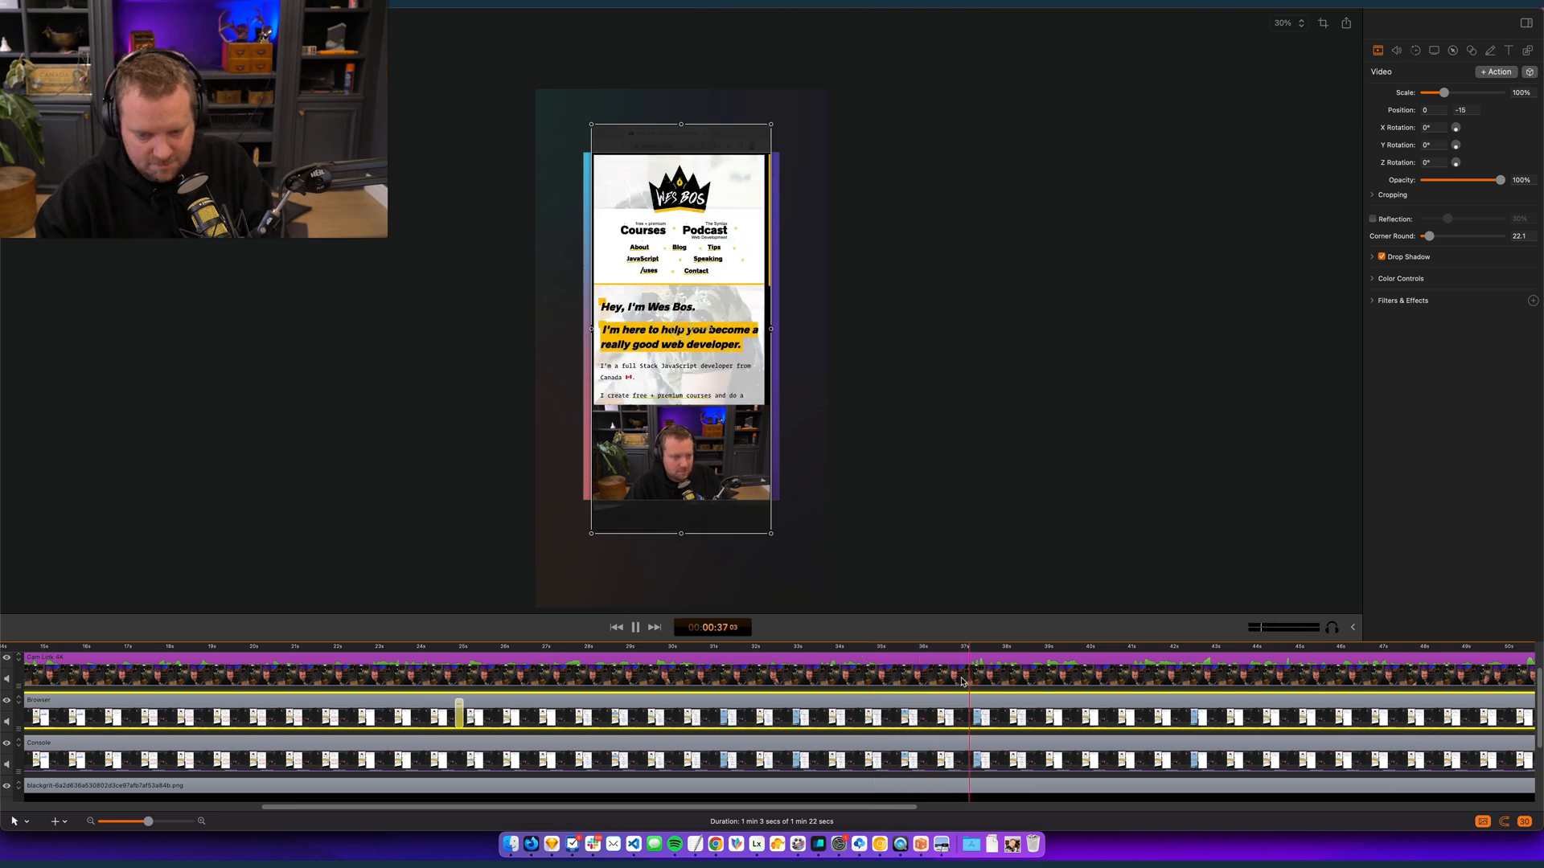
- Add a video action to the Browser clip at 00:00:37:02 that returns it off the canvas to position -1,799, 0, and play it back
{"action": "left_click", "coordinate": [965, 648]}
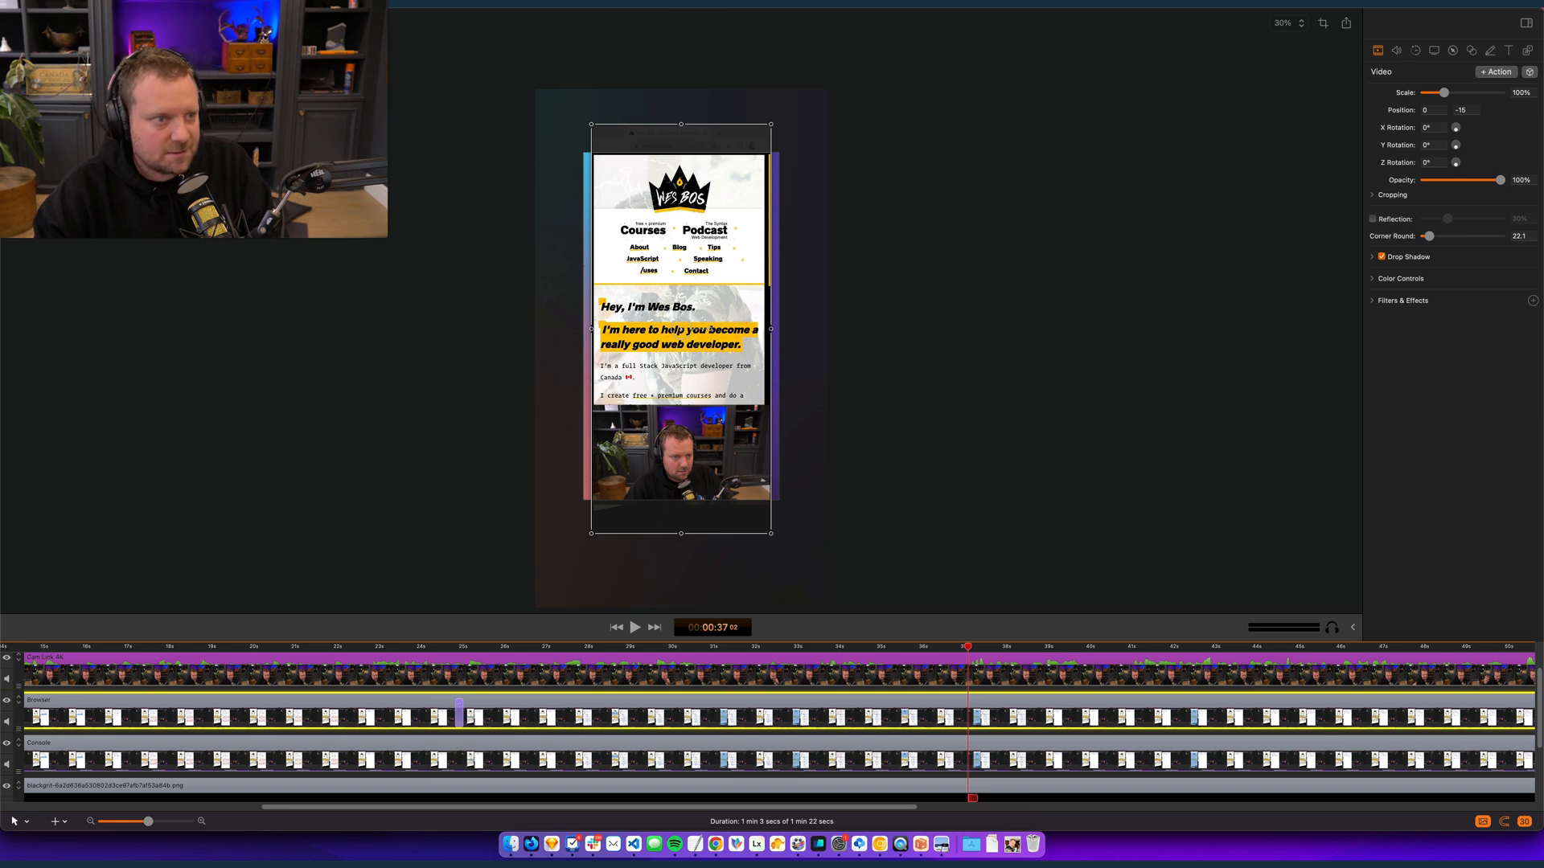
{"action": "mouse_move", "coordinate": [330, 91]}
{"action": "left_click", "coordinate": [440, 91]}
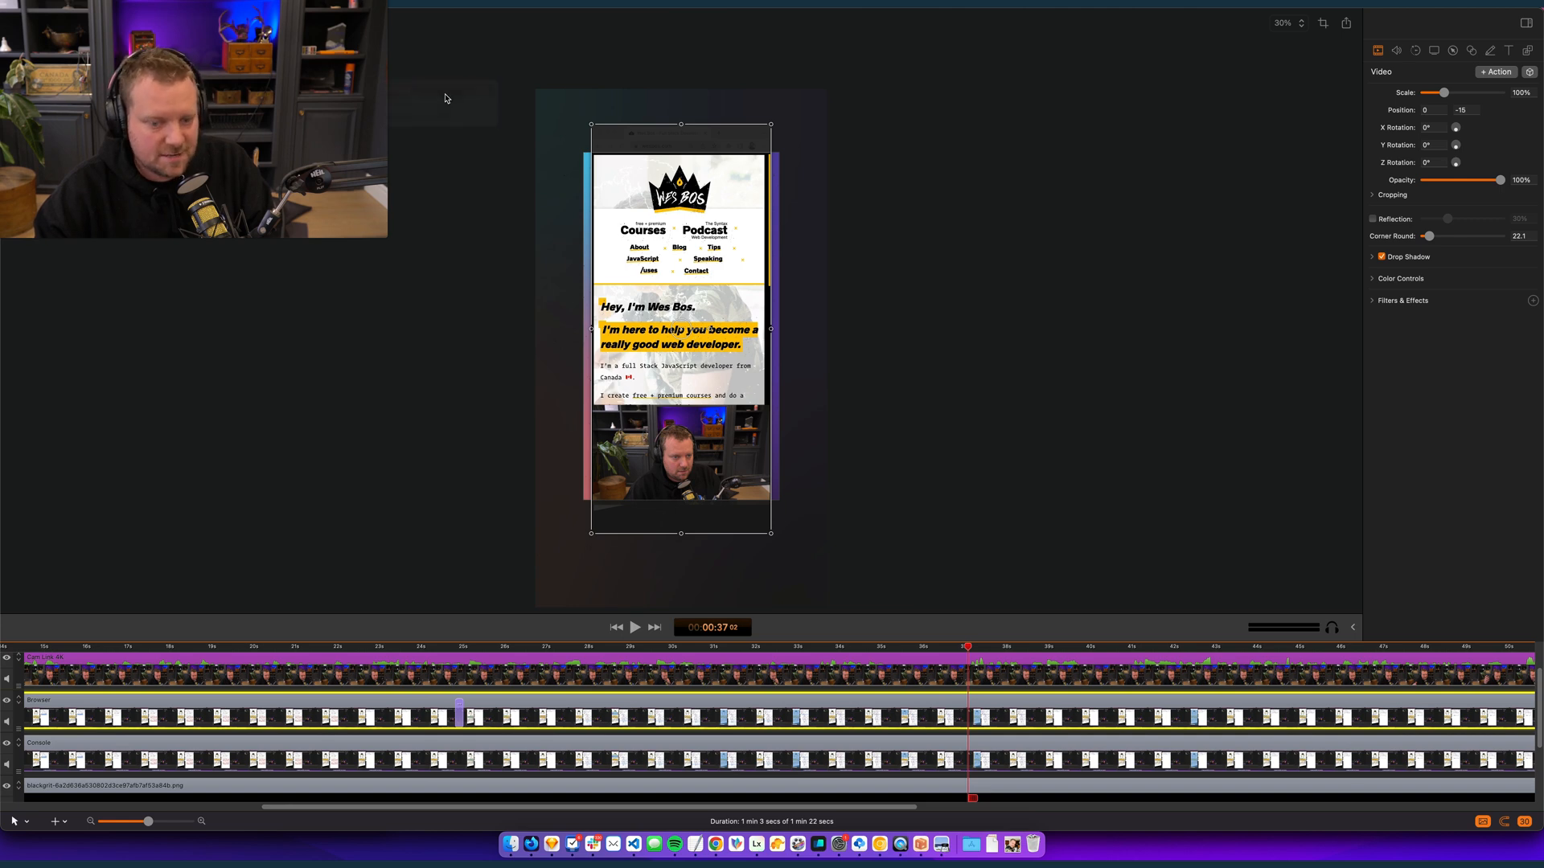
{"action": "key", "text": "space"}
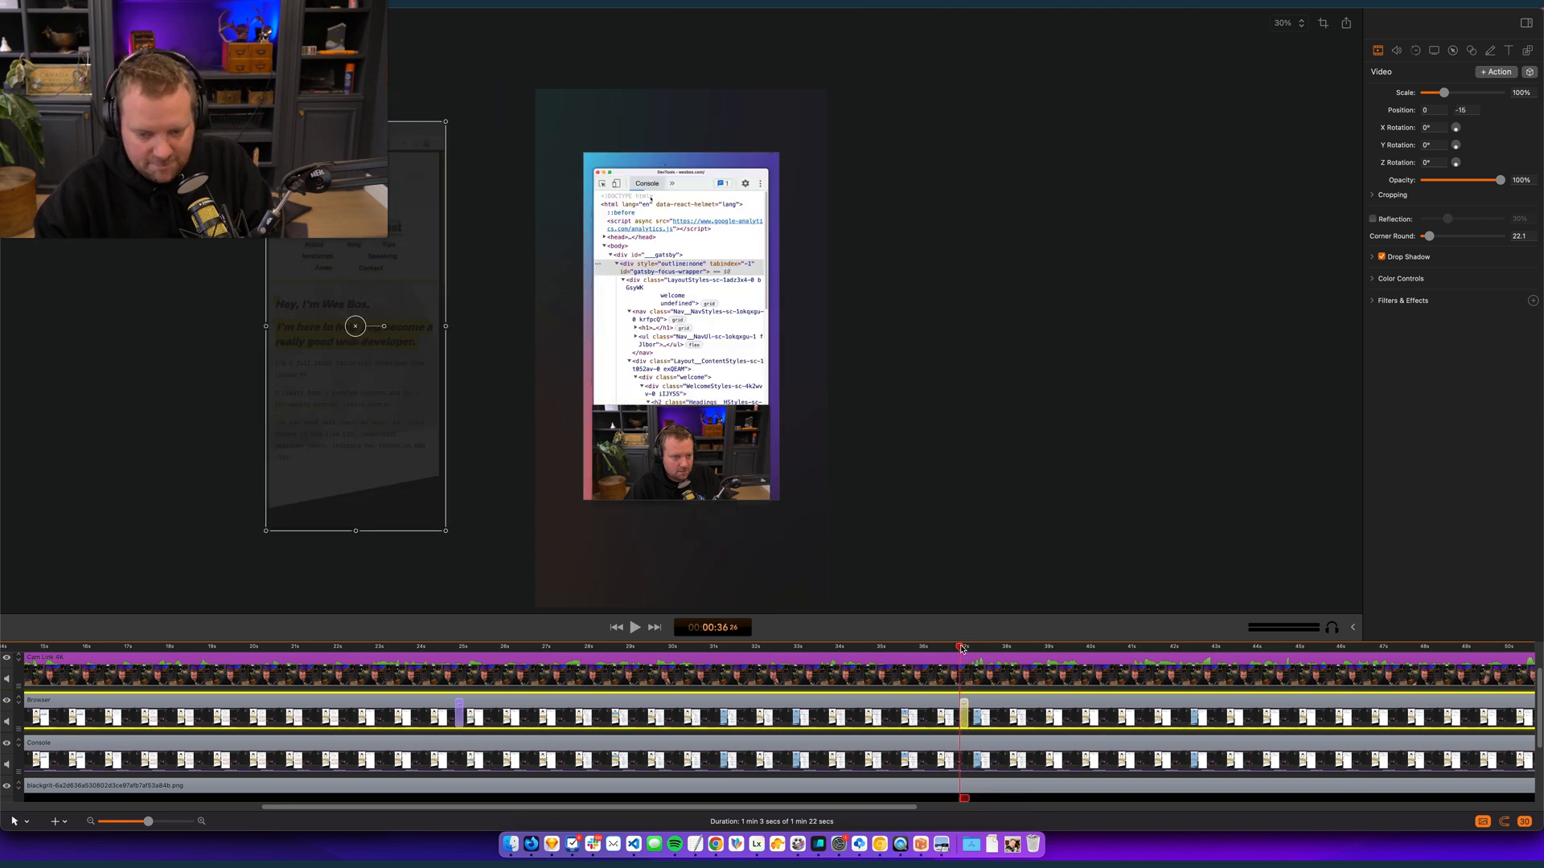
{"action": "key", "text": "space"}
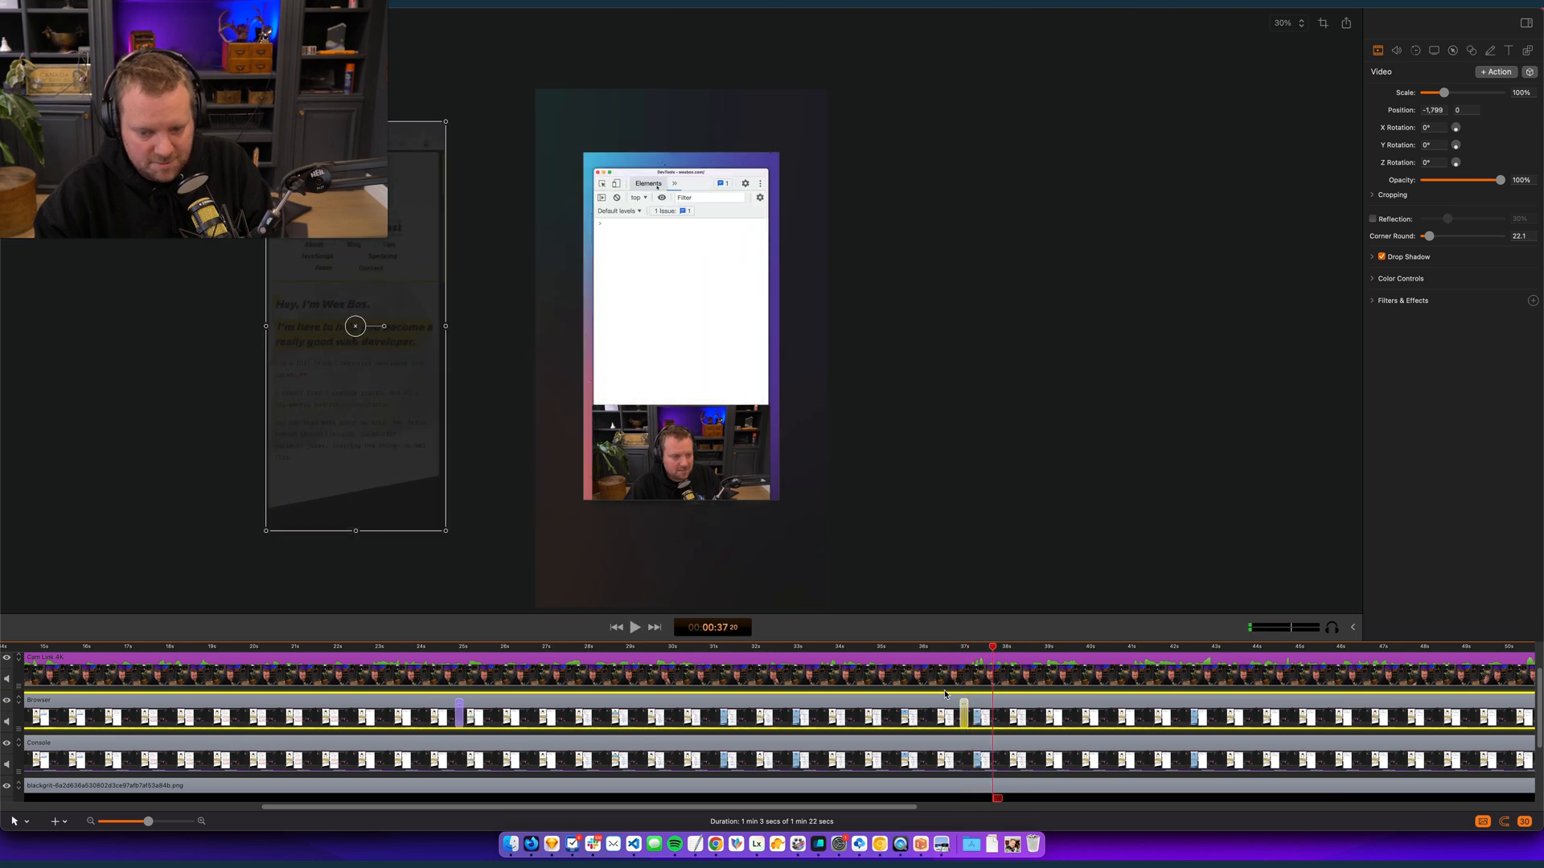
- Play back the Browser section from about 31 seconds and review the footage before its exit at 00:00:37:02
{"action": "left_click", "coordinate": [732, 648]}
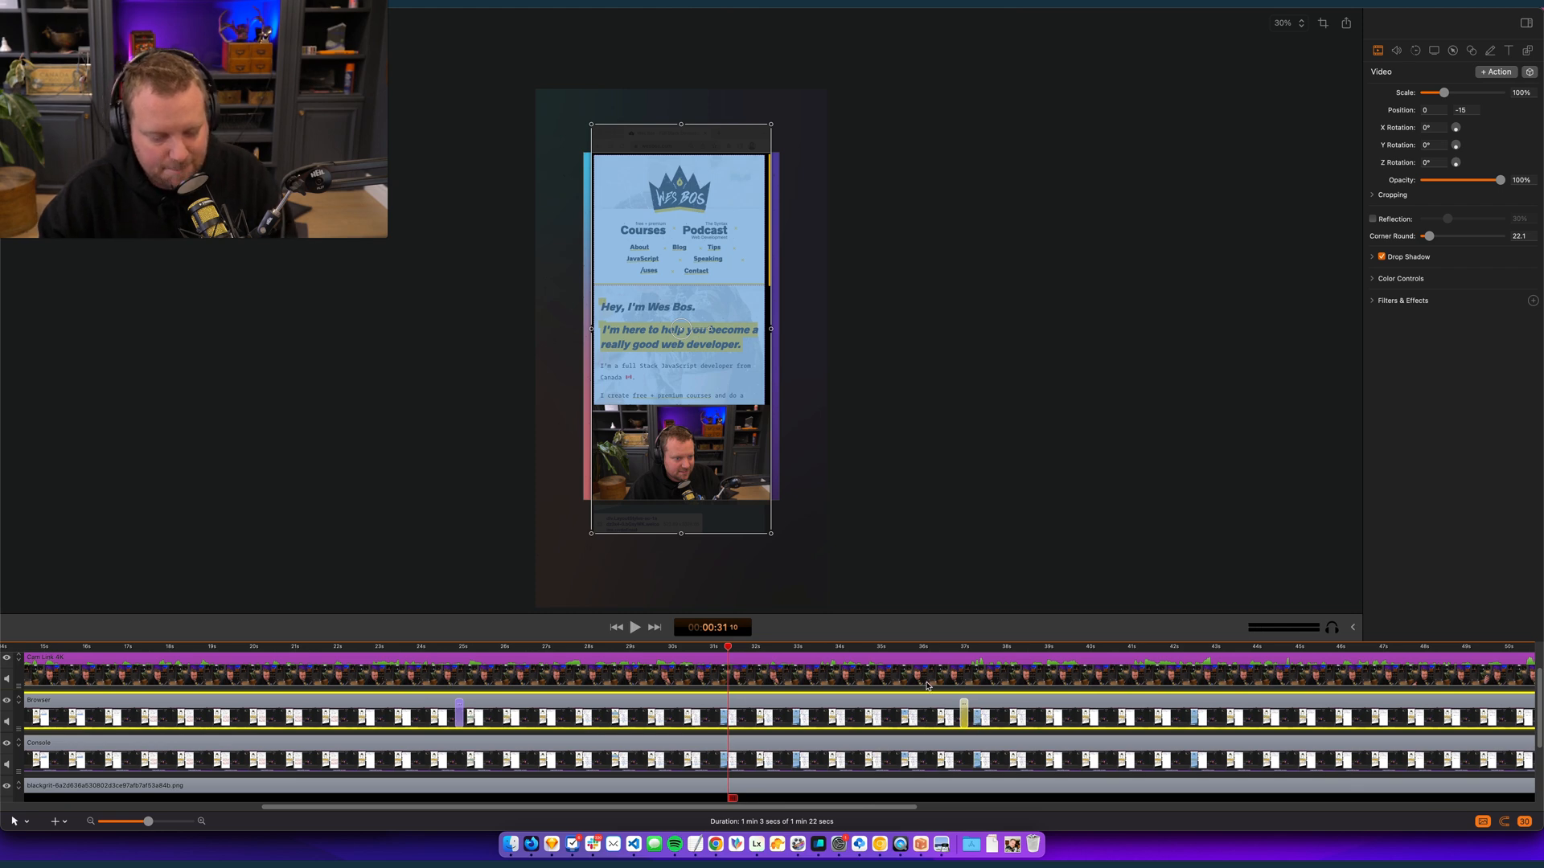
{"action": "key", "text": "space"}
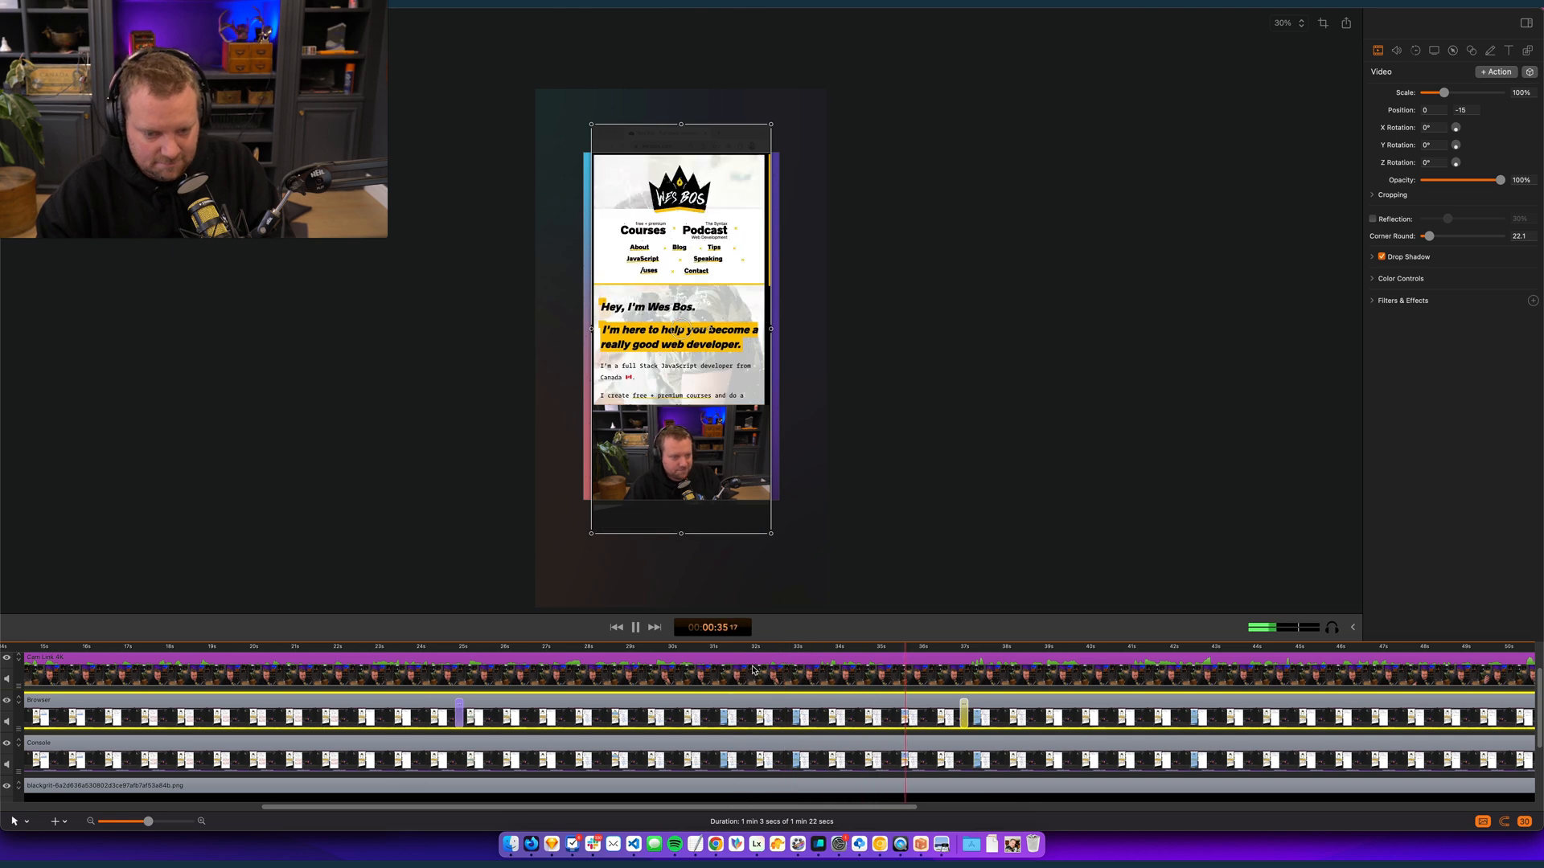
{"action": "left_click", "coordinate": [616, 666]}
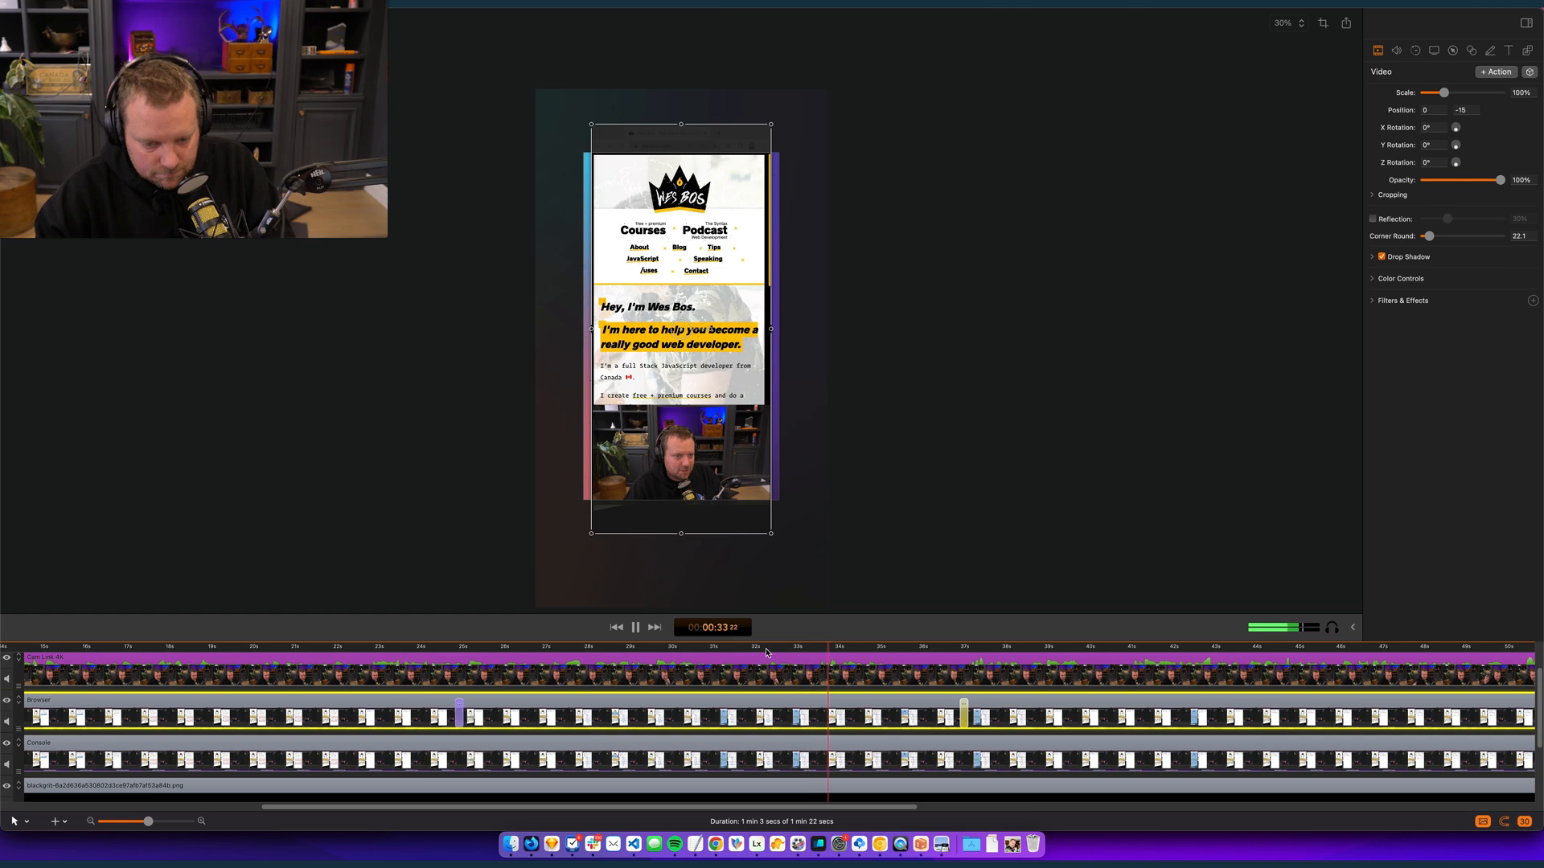
{"action": "left_click_drag", "start_coordinate": [825, 644], "coordinate": [958, 648]}
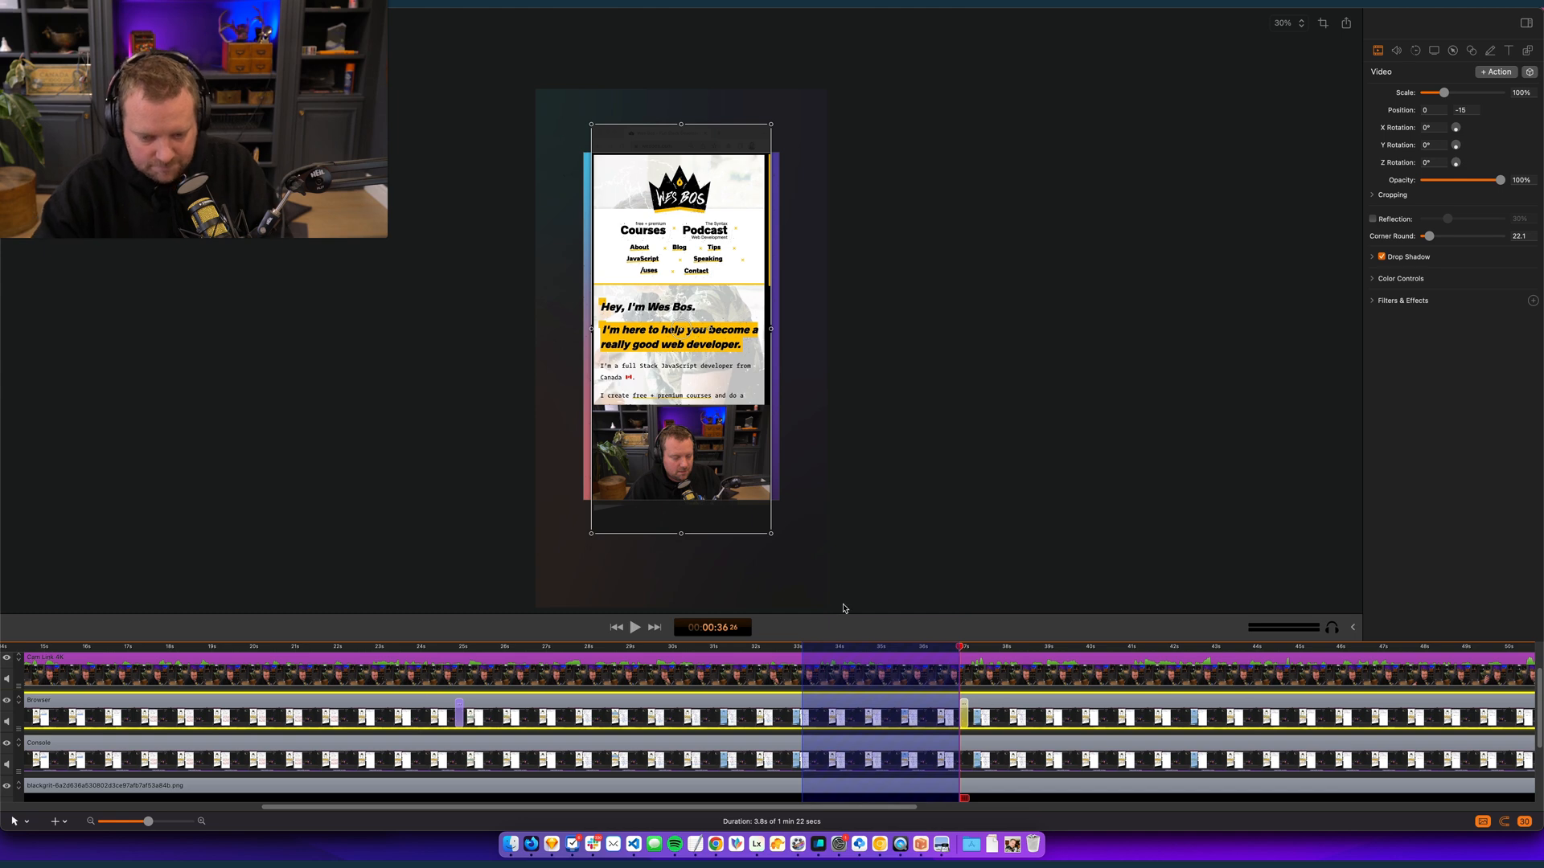
{"action": "key", "text": "BackSpace"}
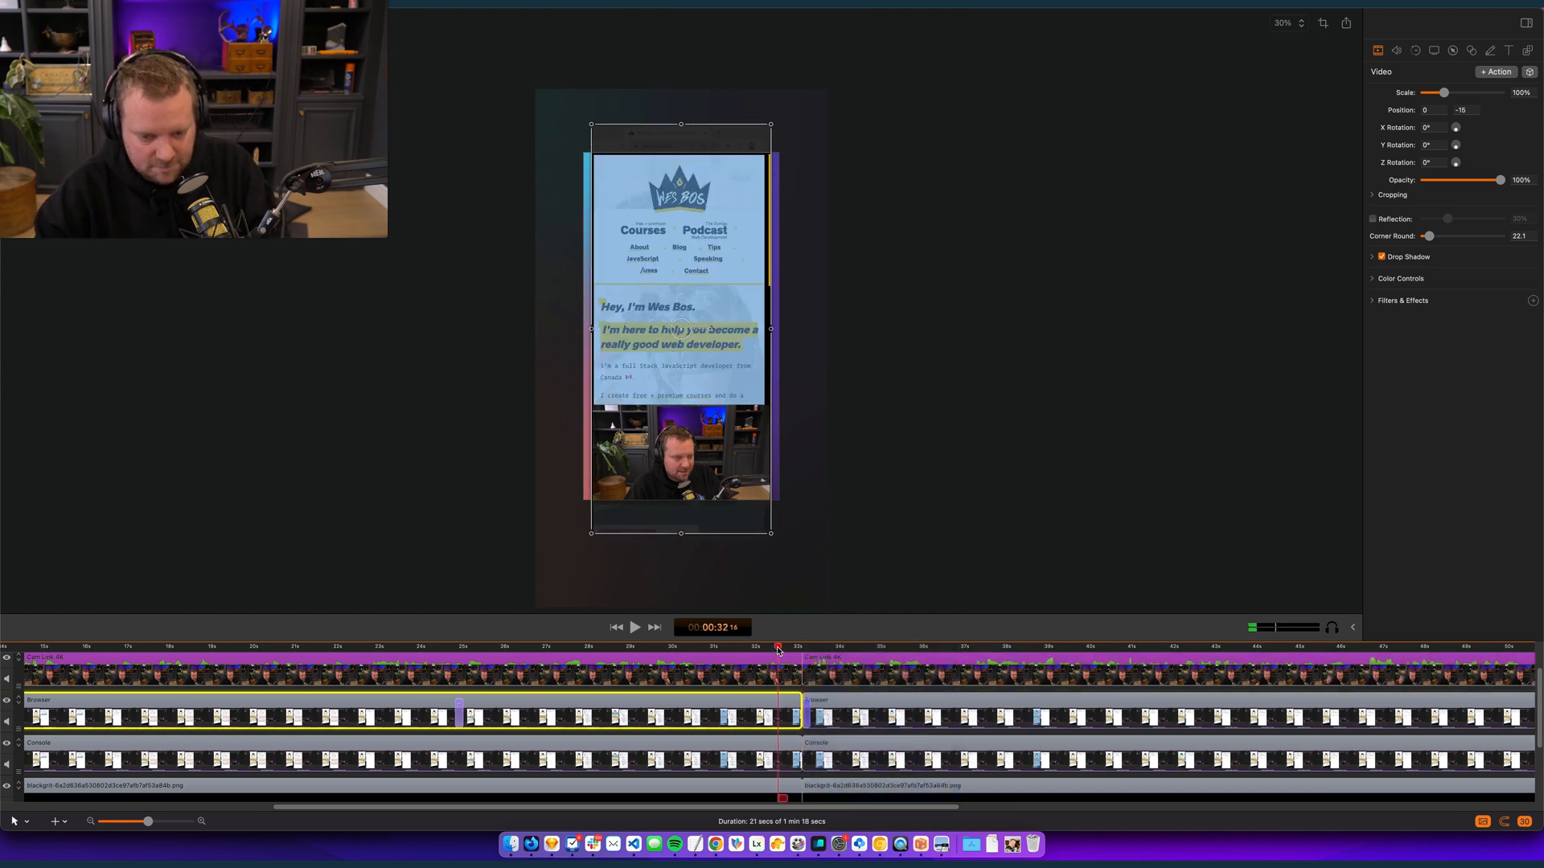
{"action": "key", "text": "space"}
{"action": "key", "text": "space"}
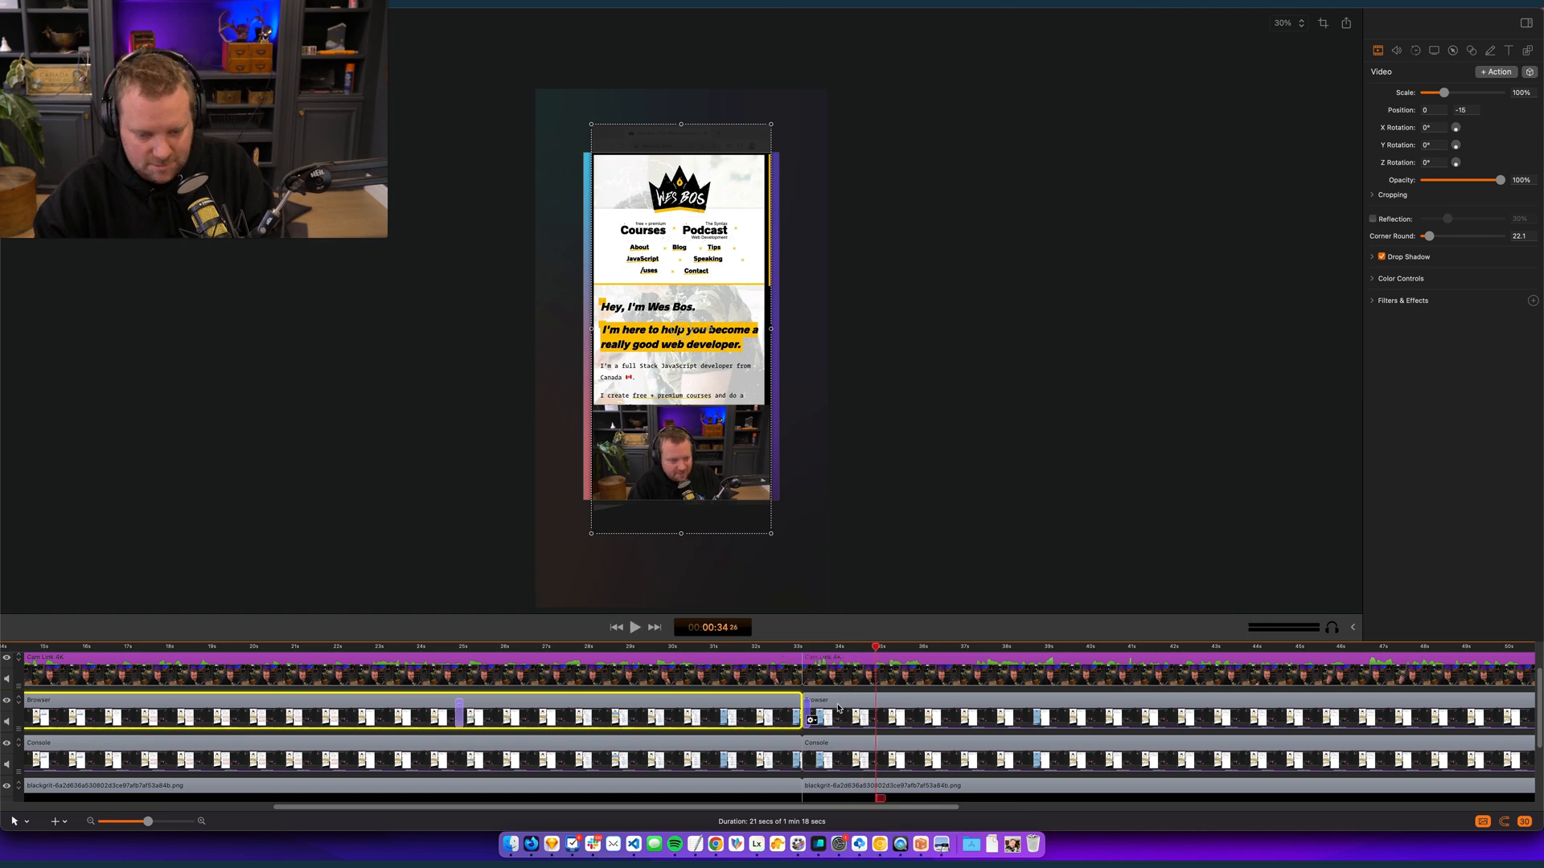
{"action": "key", "text": "super+z"}
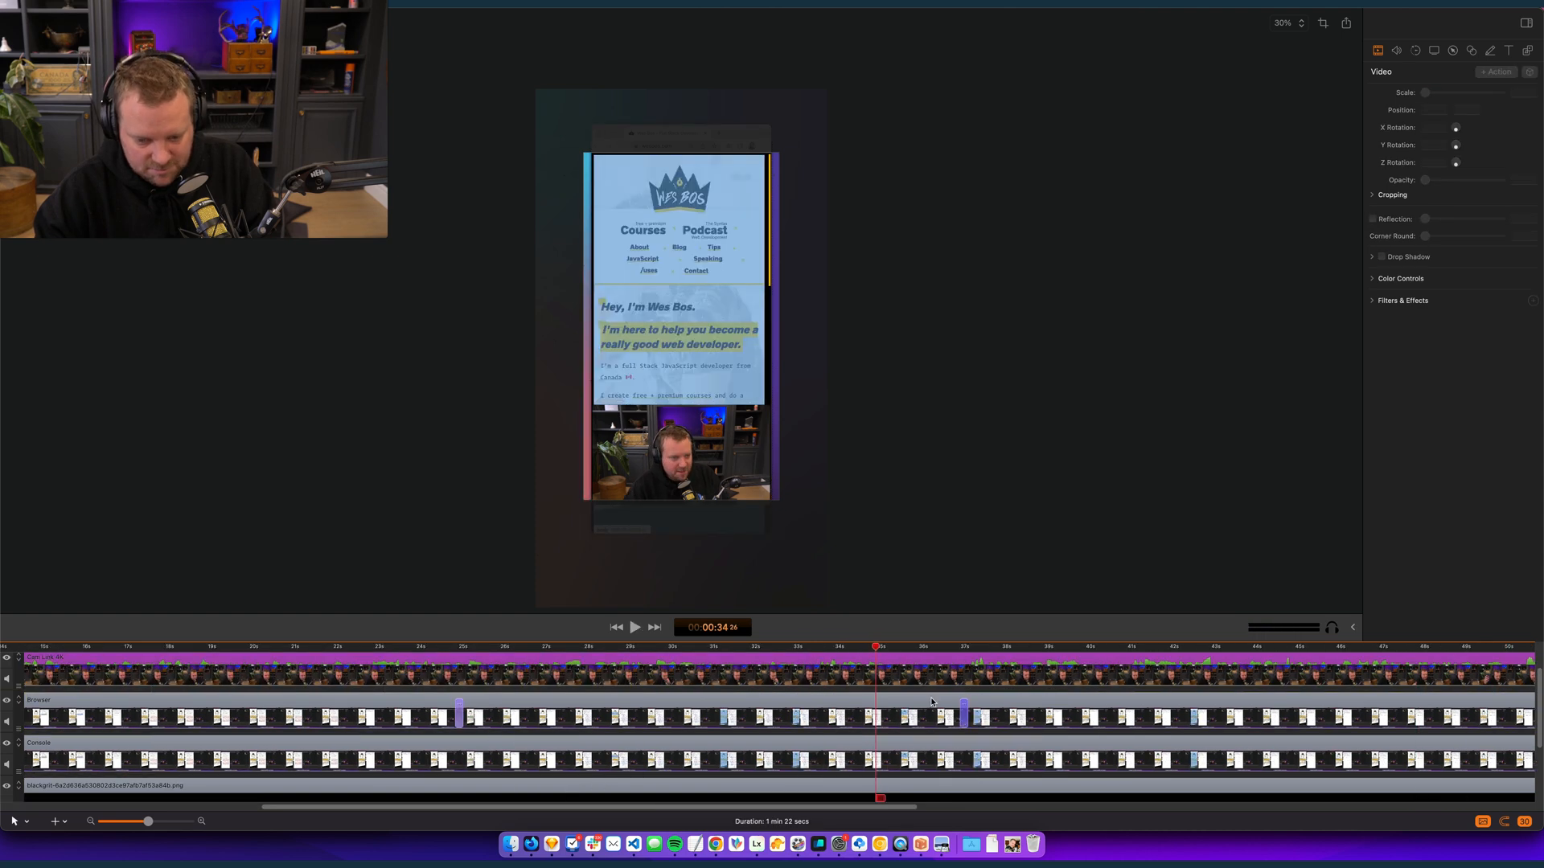
{"action": "left_click", "coordinate": [946, 650]}
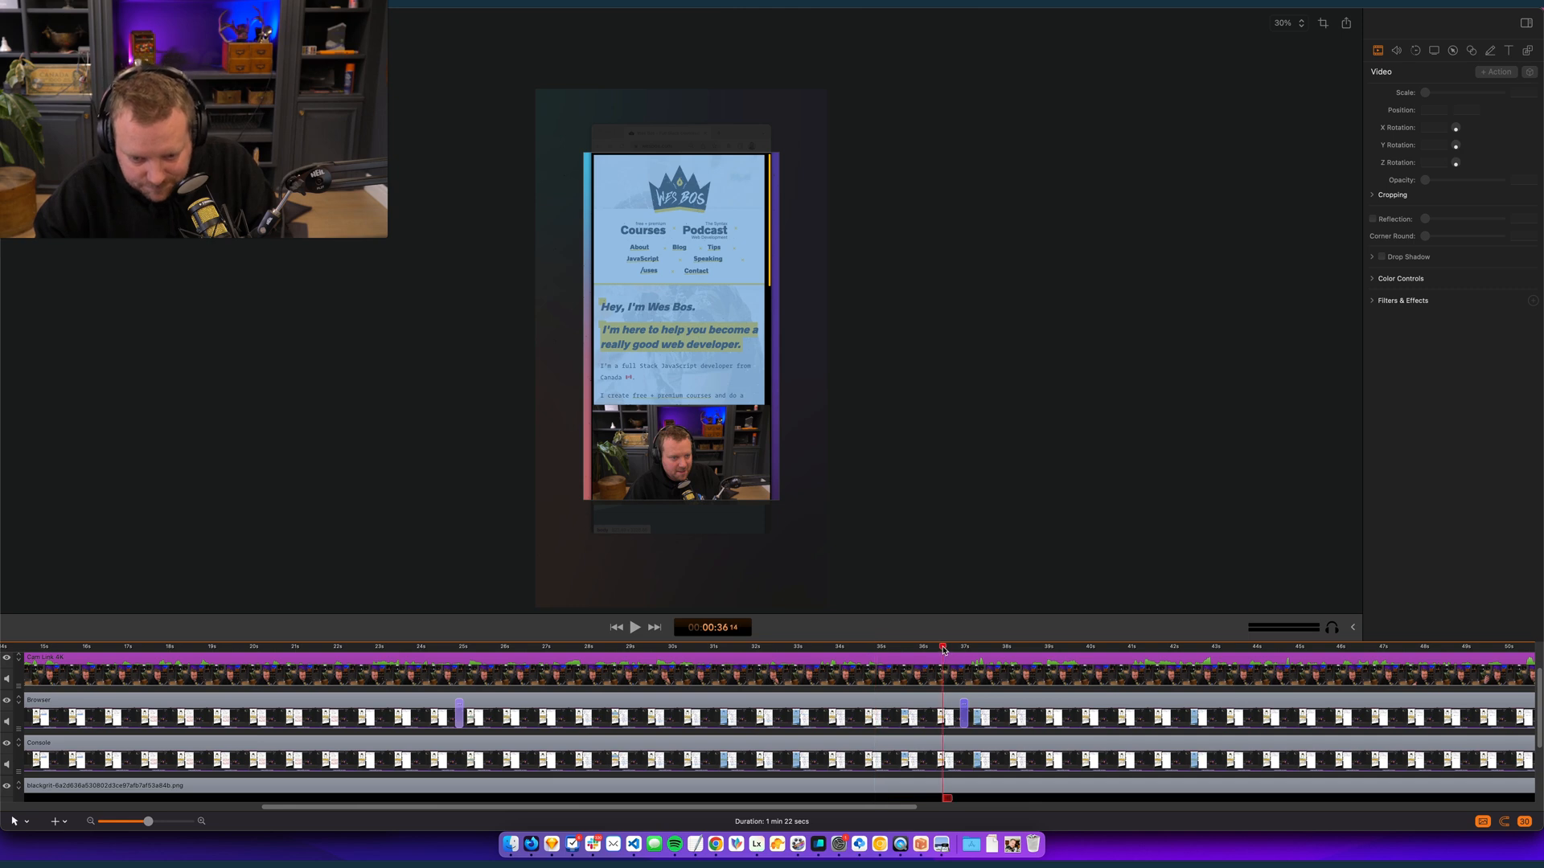
{"action": "key", "text": "super+a"}
{"action": "key", "text": "t"}
{"action": "key", "text": "space"}
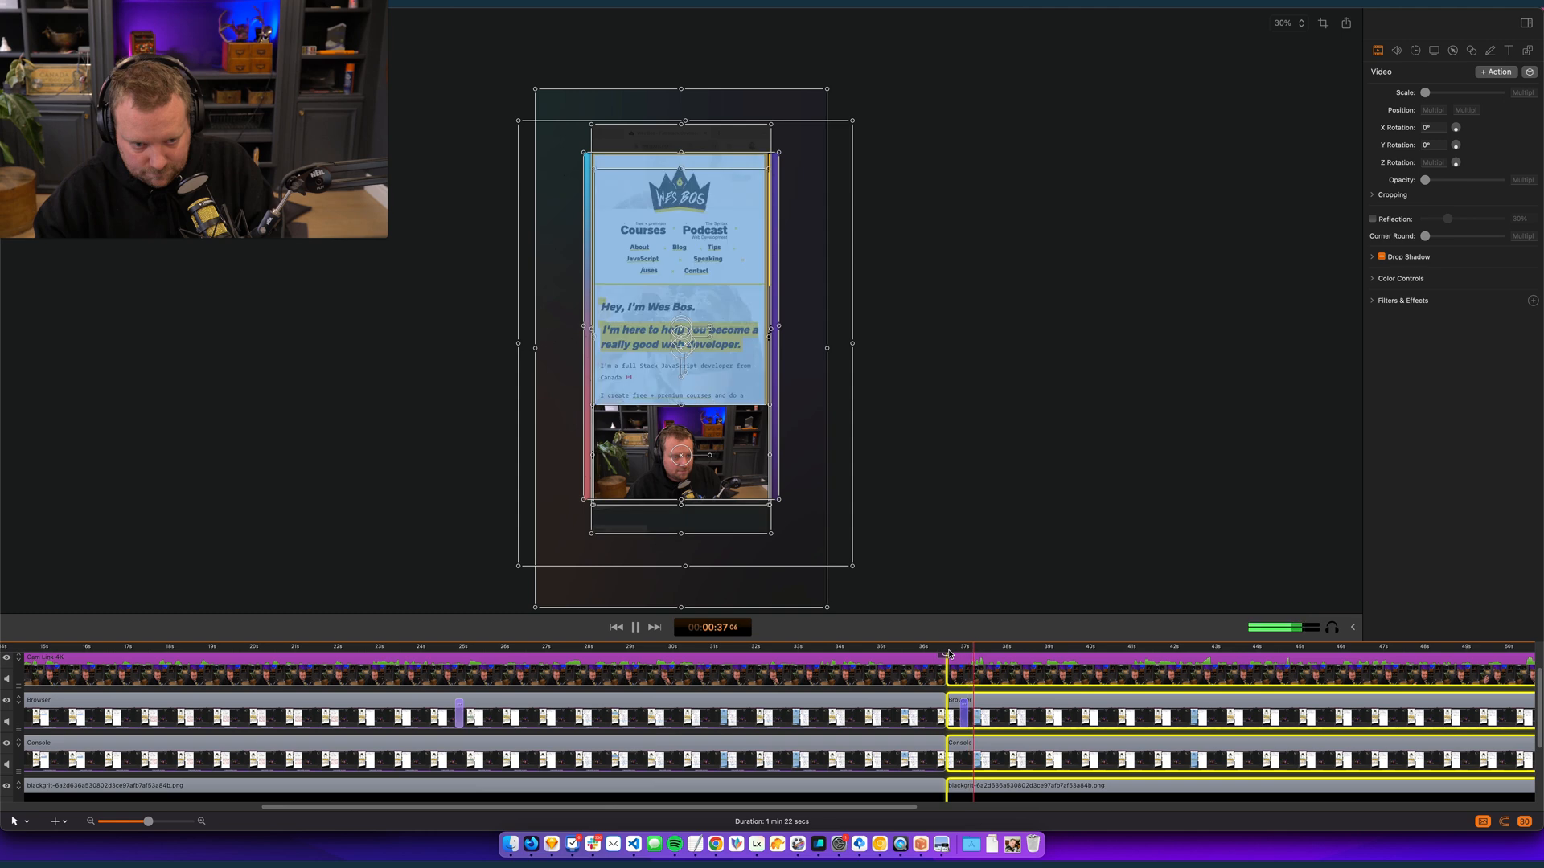
{"action": "key", "text": "space"}
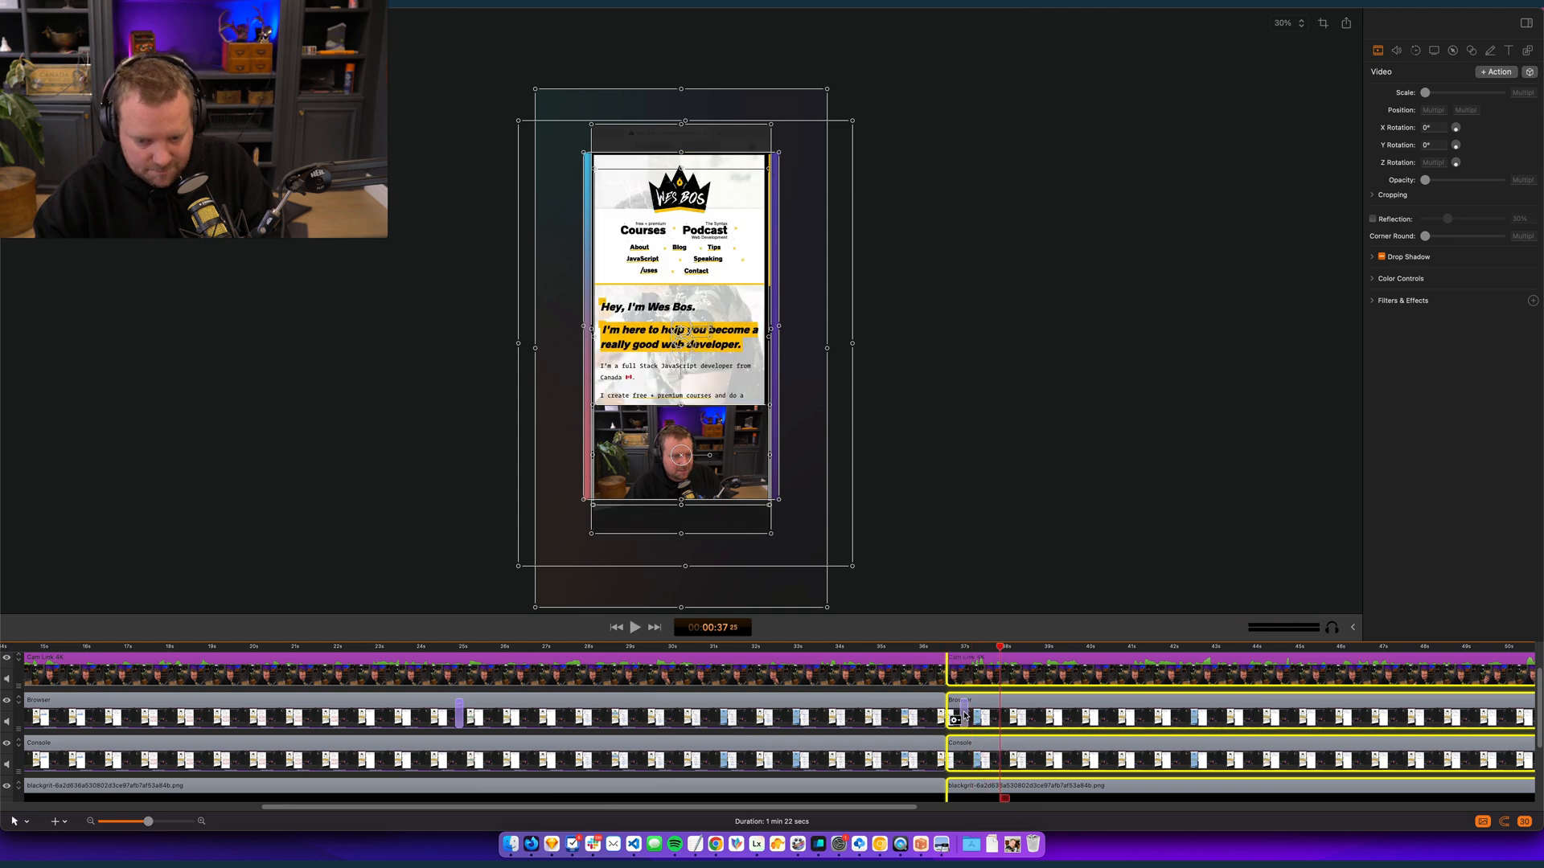
{"action": "scroll", "coordinate": [1037, 675], "scroll_direction": "down", "scroll_amount": 5}
{"action": "scroll", "coordinate": [1006, 704], "scroll_direction": "left", "scroll_amount": 10}
{"action": "scroll", "coordinate": [1002, 706], "scroll_direction": "up", "scroll_amount": 3}
{"action": "scroll", "coordinate": [993, 702], "scroll_direction": "right", "scroll_amount": 10}
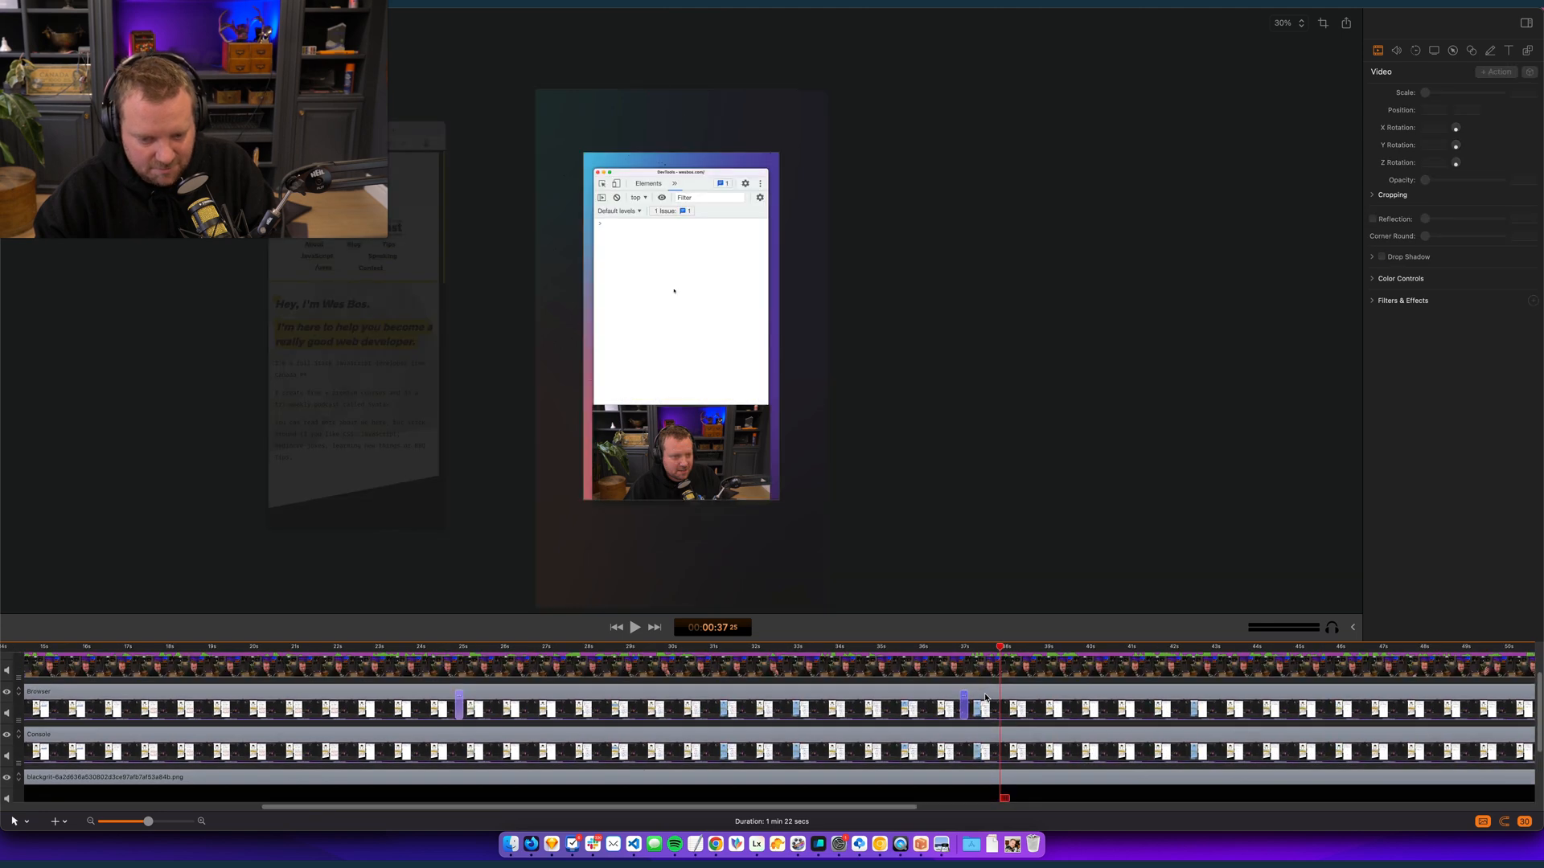
- Check the playback around 37 seconds and delete the Browser clip's exit video action at 00:00:37:02
{"action": "left_click", "coordinate": [962, 649]}
{"action": "key", "text": "space"}
{"action": "key", "text": "space"}
{"action": "left_click", "coordinate": [959, 648]}
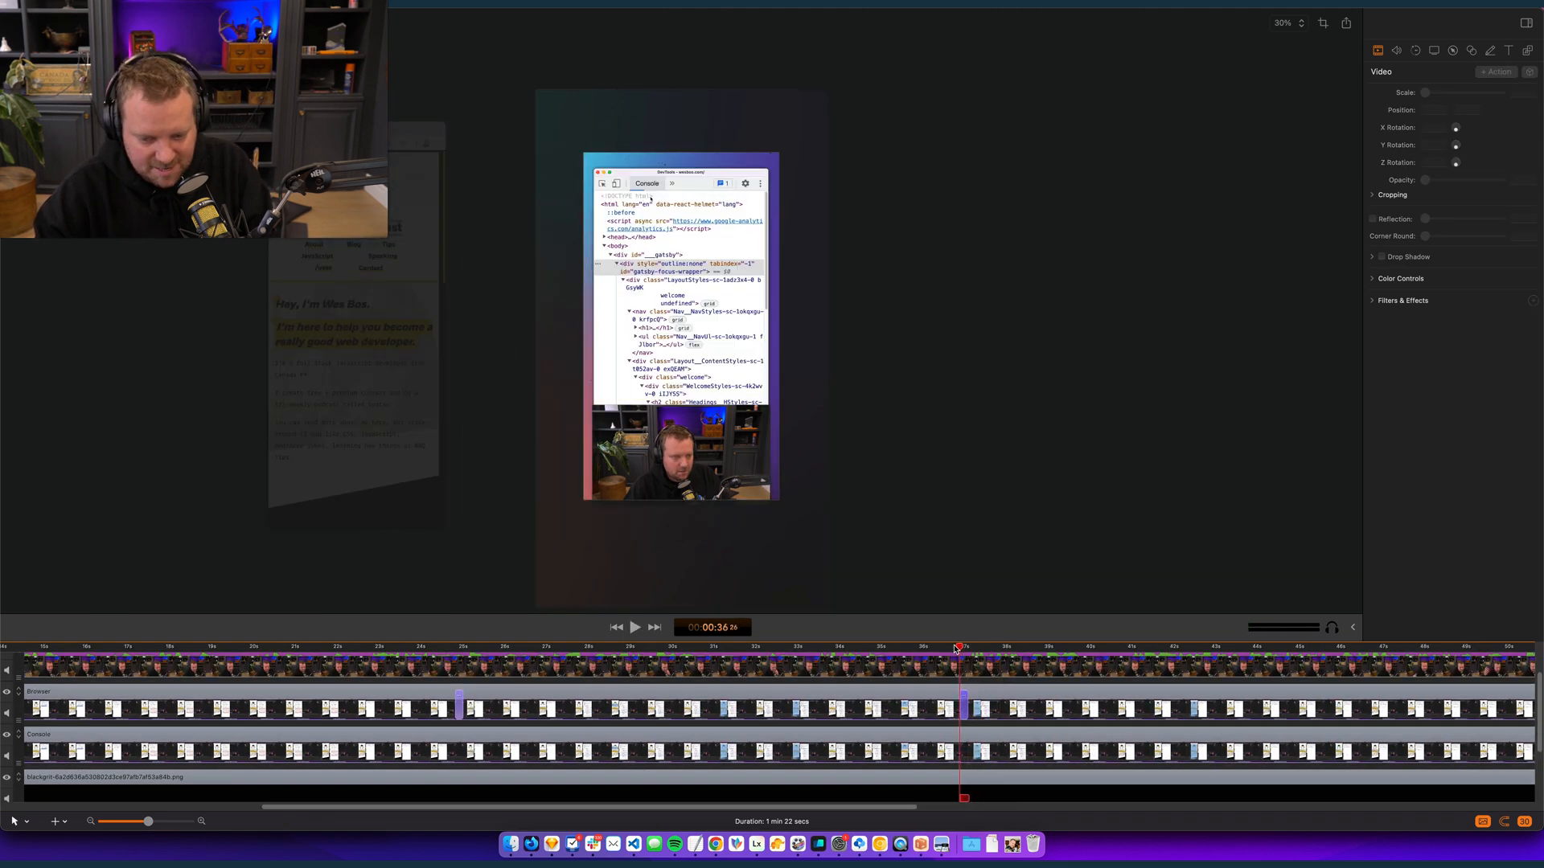
{"action": "left_click", "coordinate": [946, 648]}
{"action": "left_click", "coordinate": [965, 704]}
{"action": "key", "text": "Delete"}
{"action": "right_click", "coordinate": [935, 667]}
- Play back the footage between about 31 and 33 seconds repeatedly to find the point for a cut
{"action": "left_click", "coordinate": [821, 649]}
{"action": "left_click", "coordinate": [722, 646]}
{"action": "key", "text": "space"}
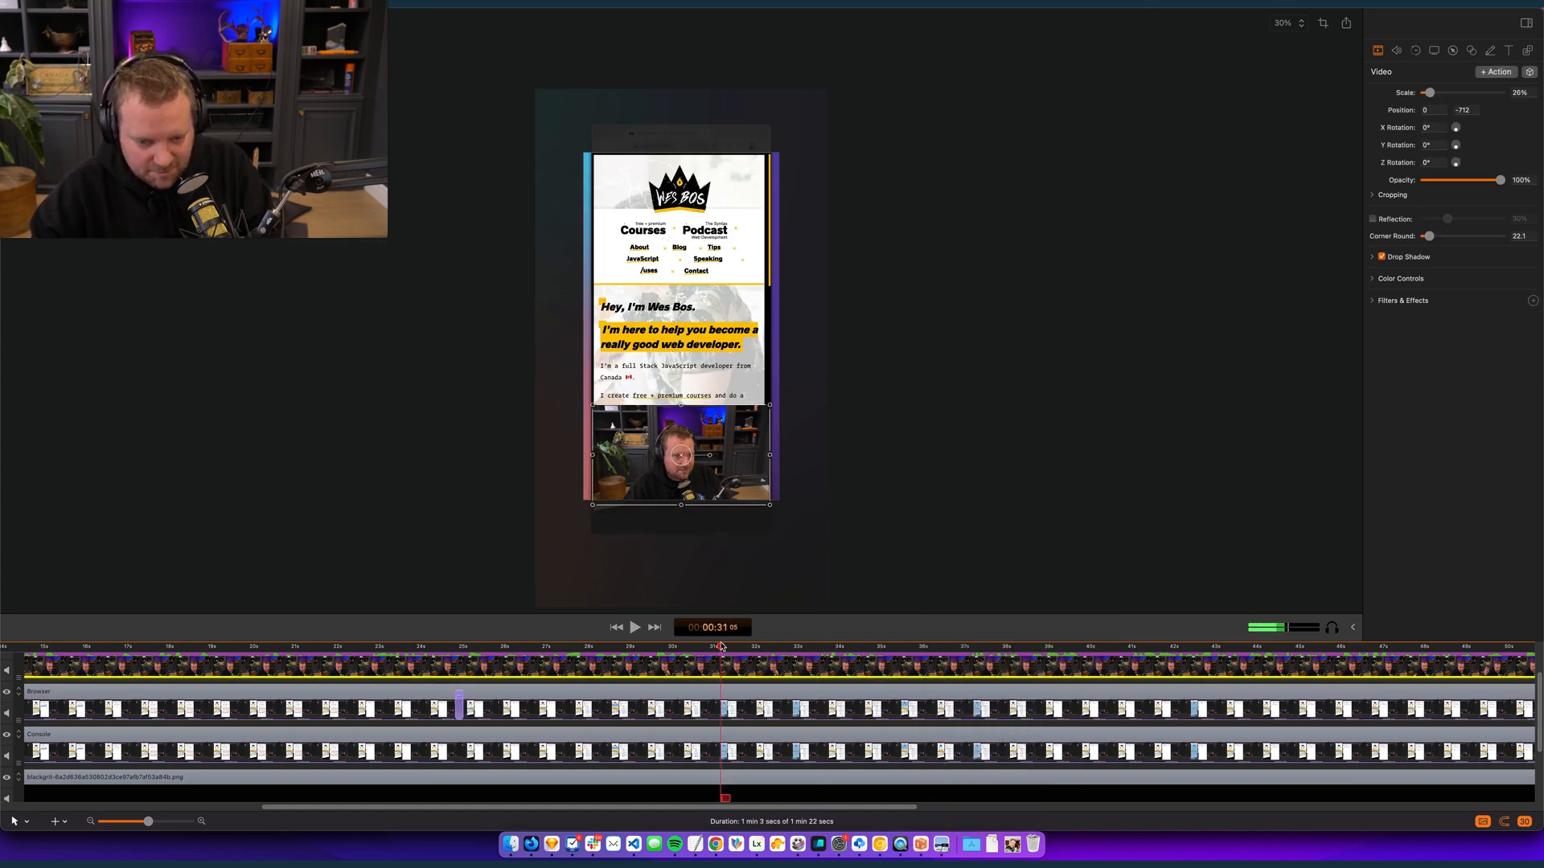
{"action": "key", "text": "space"}
{"action": "left_click", "coordinate": [768, 647]}
{"action": "key", "text": "space"}
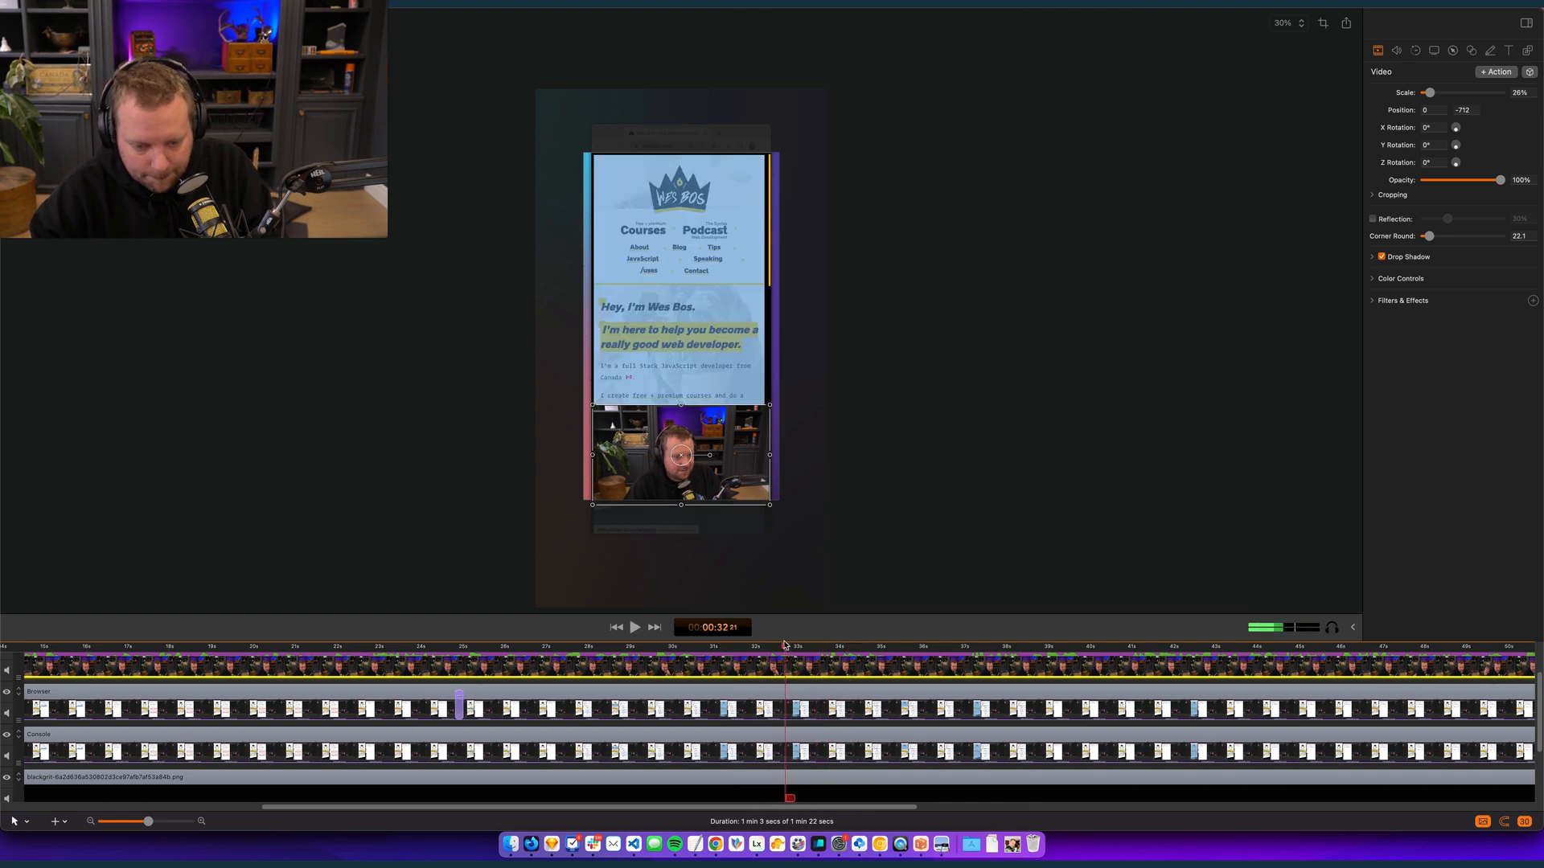
{"action": "left_click", "coordinate": [740, 649]}
{"action": "key", "text": "space"}
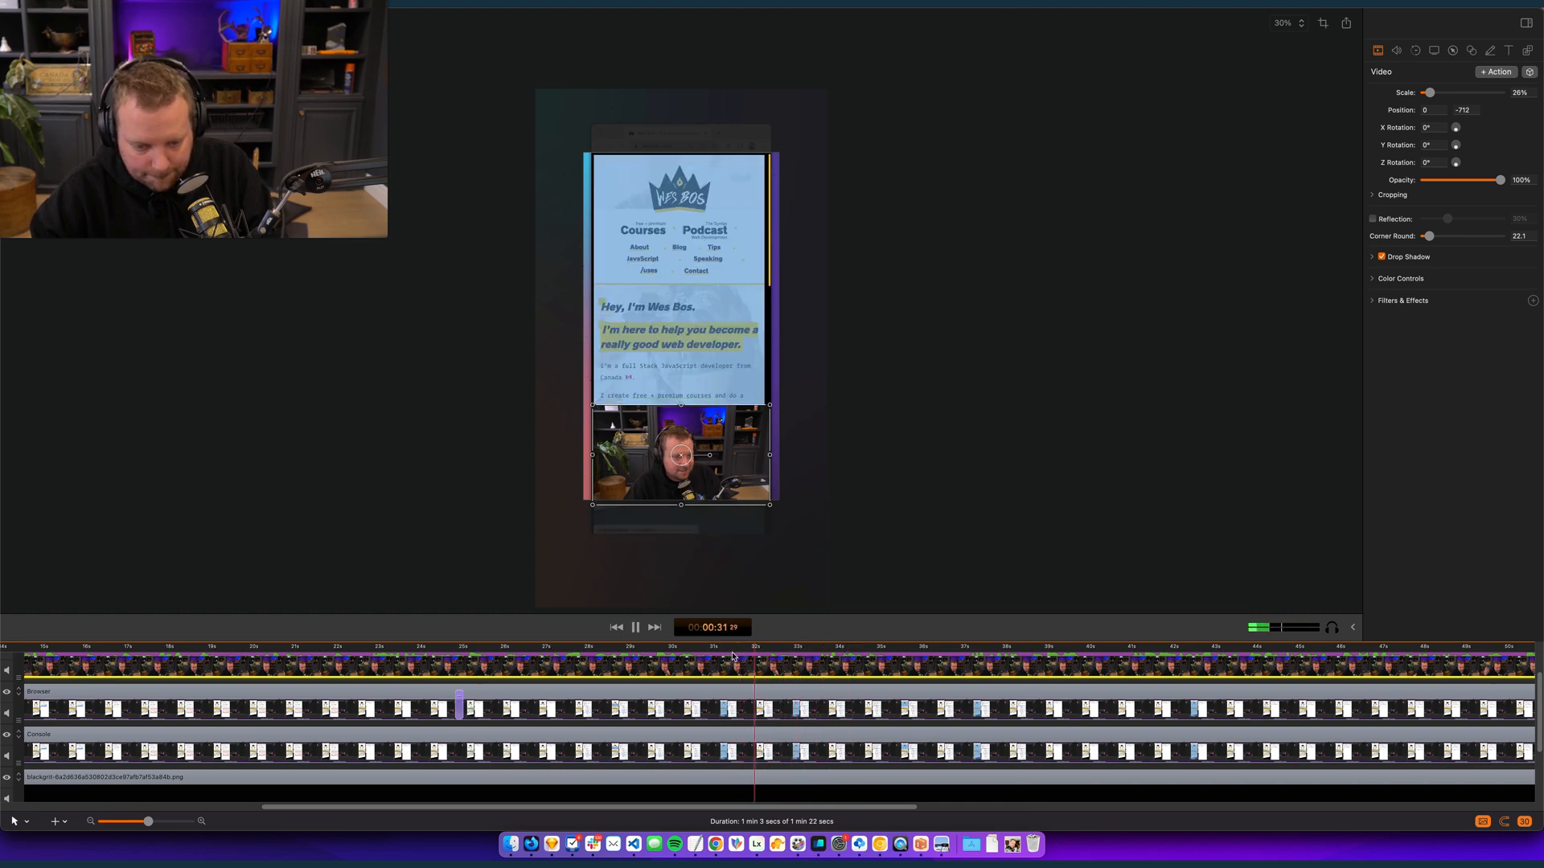
- Split the clips on all tracks at 00:00:32:29
{"action": "scroll", "coordinate": [777, 690], "scroll_direction": "up", "scroll_amount": 3}
{"action": "key", "text": "space"}
{"action": "key", "text": "t"}
{"action": "key", "text": "super+a"}
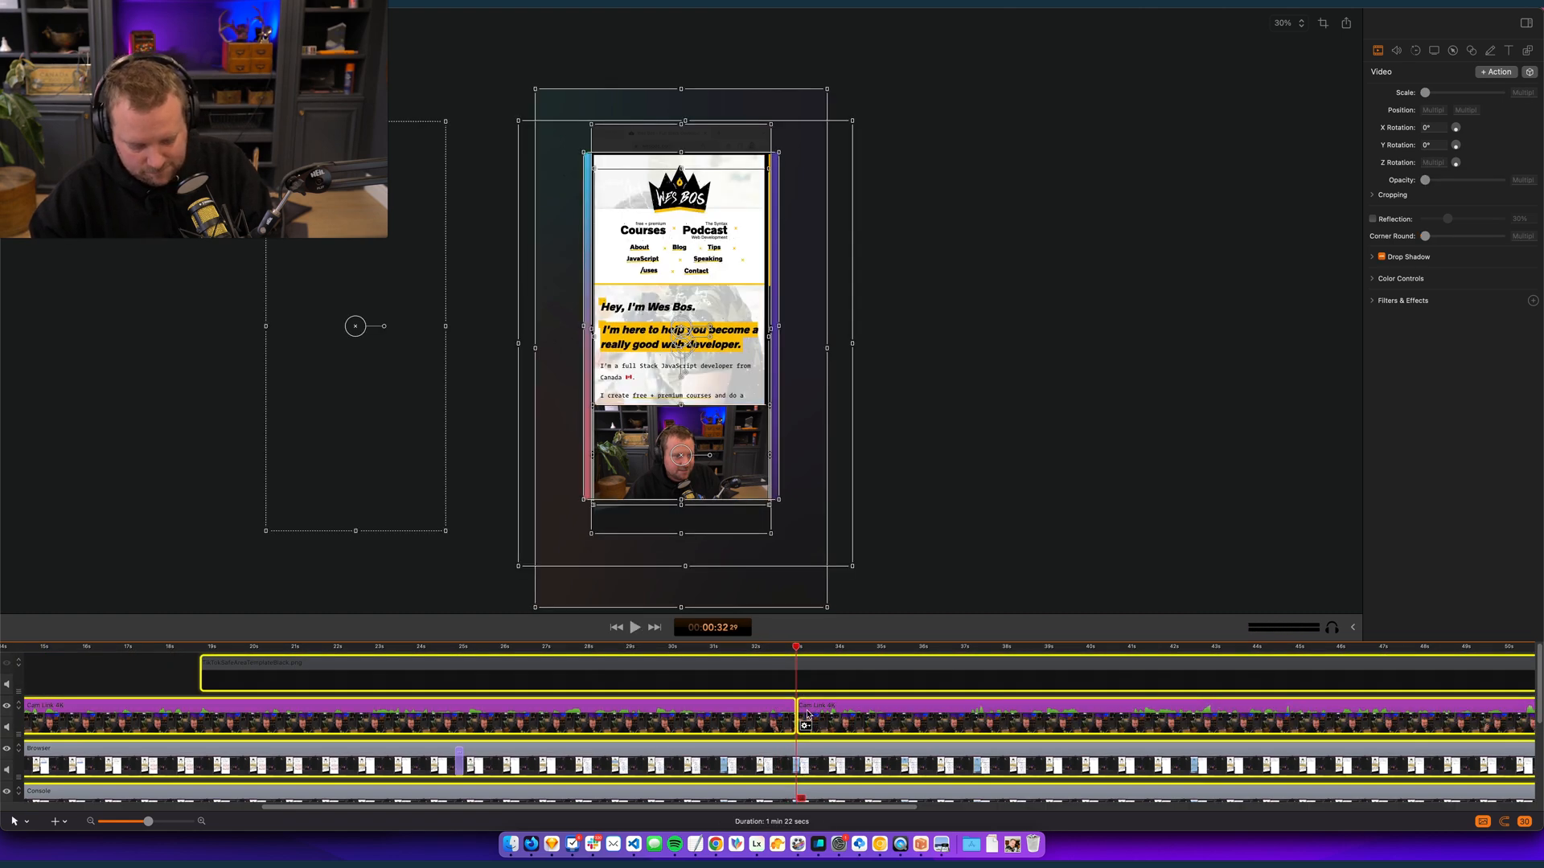
{"action": "key", "text": "t"}
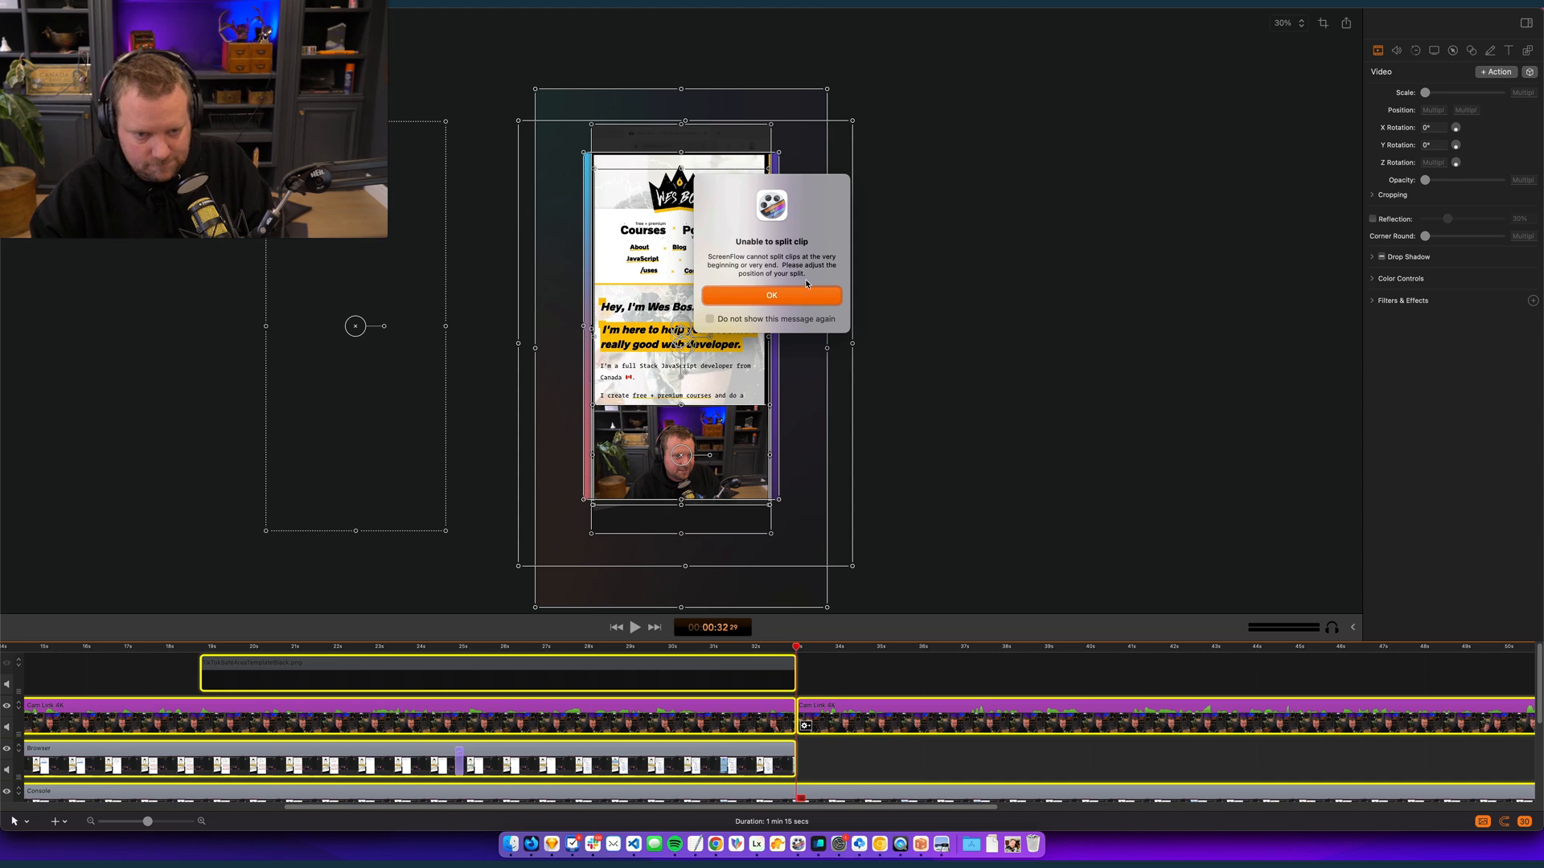
{"action": "left_click", "coordinate": [789, 296]}
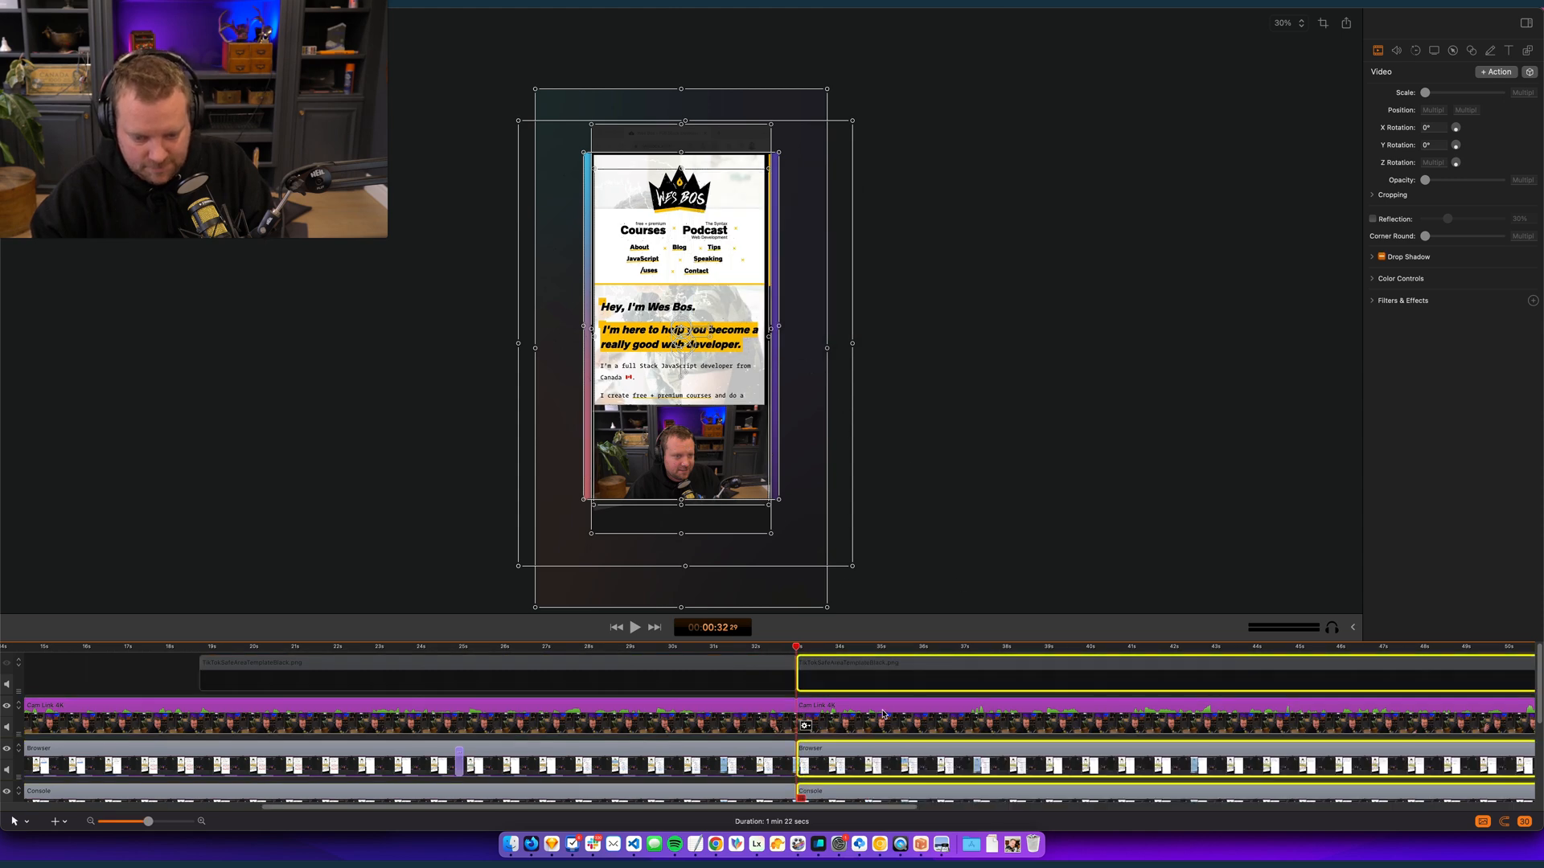
- Remove the footage from 00:00:32:29 to about 37 seconds on all tracks, closing the gap, and play across the cut
{"action": "left_click_drag", "start_coordinate": [795, 649], "coordinate": [965, 650]}
{"action": "key", "text": "Delete"}
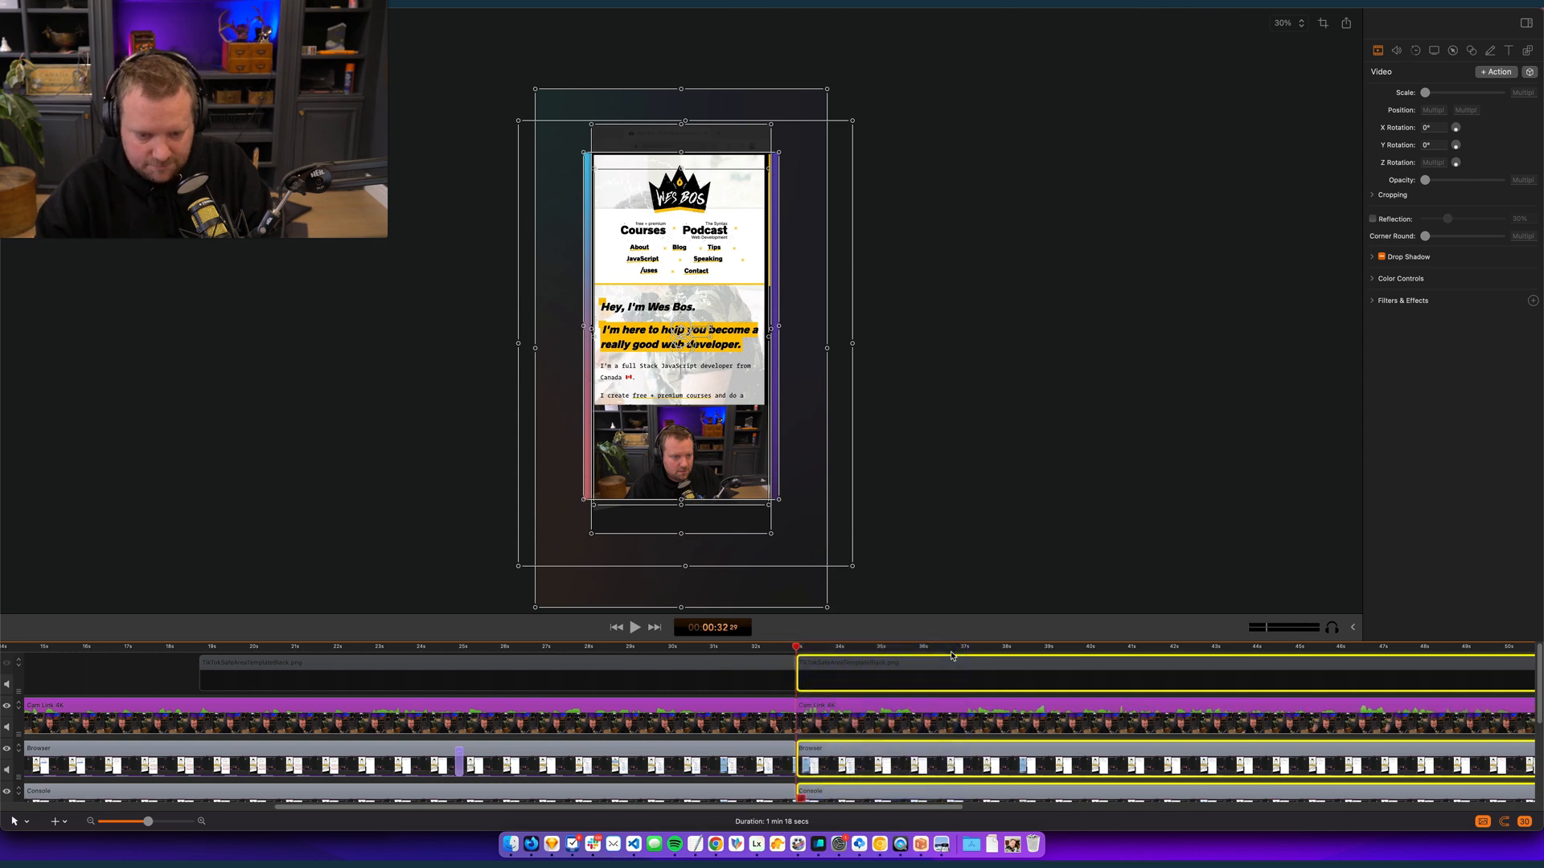
{"action": "key", "text": "space"}
{"action": "key", "text": "space"}
{"action": "left_click", "coordinate": [804, 648]}
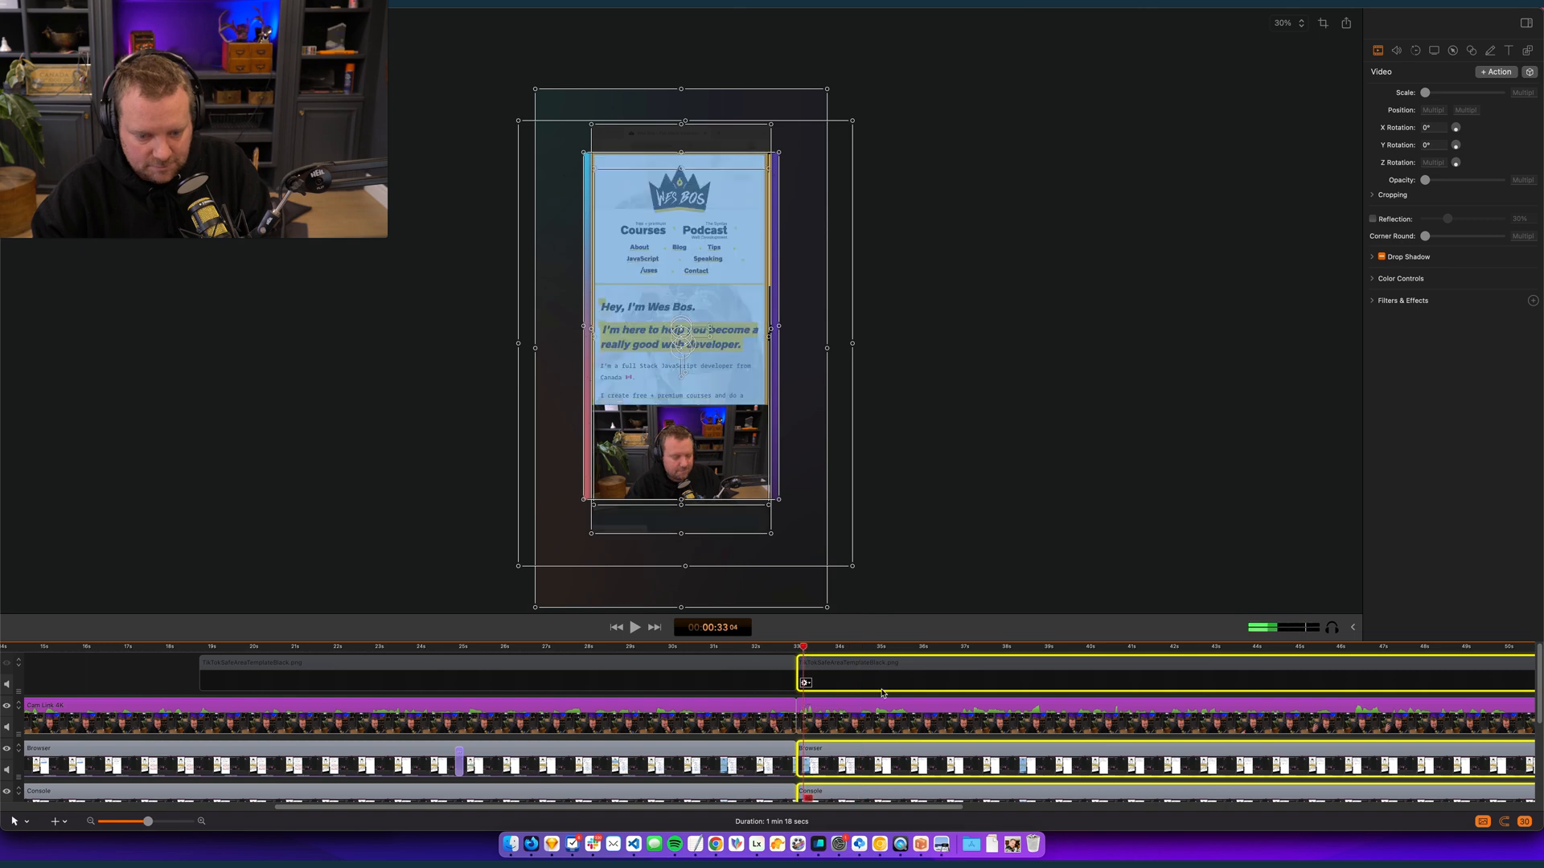
- Add a video action at the start of the Browser clip after 00:00:32:29 that moves it off the canvas to about -1,495, 10
{"action": "left_click", "coordinate": [952, 589]}
{"action": "left_click", "coordinate": [797, 650]}
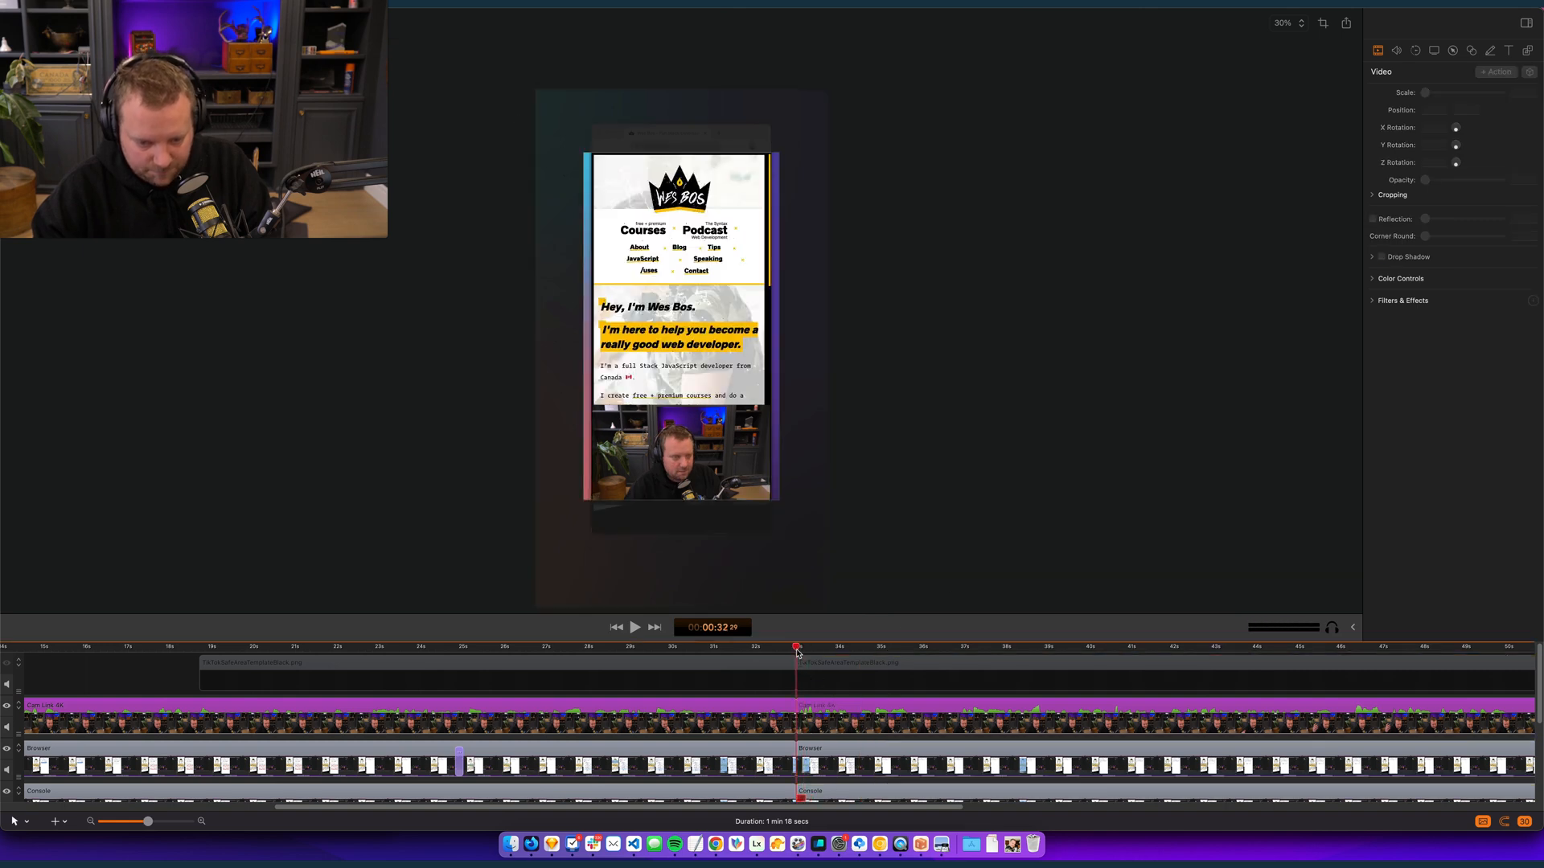
{"action": "left_click", "coordinate": [858, 764]}
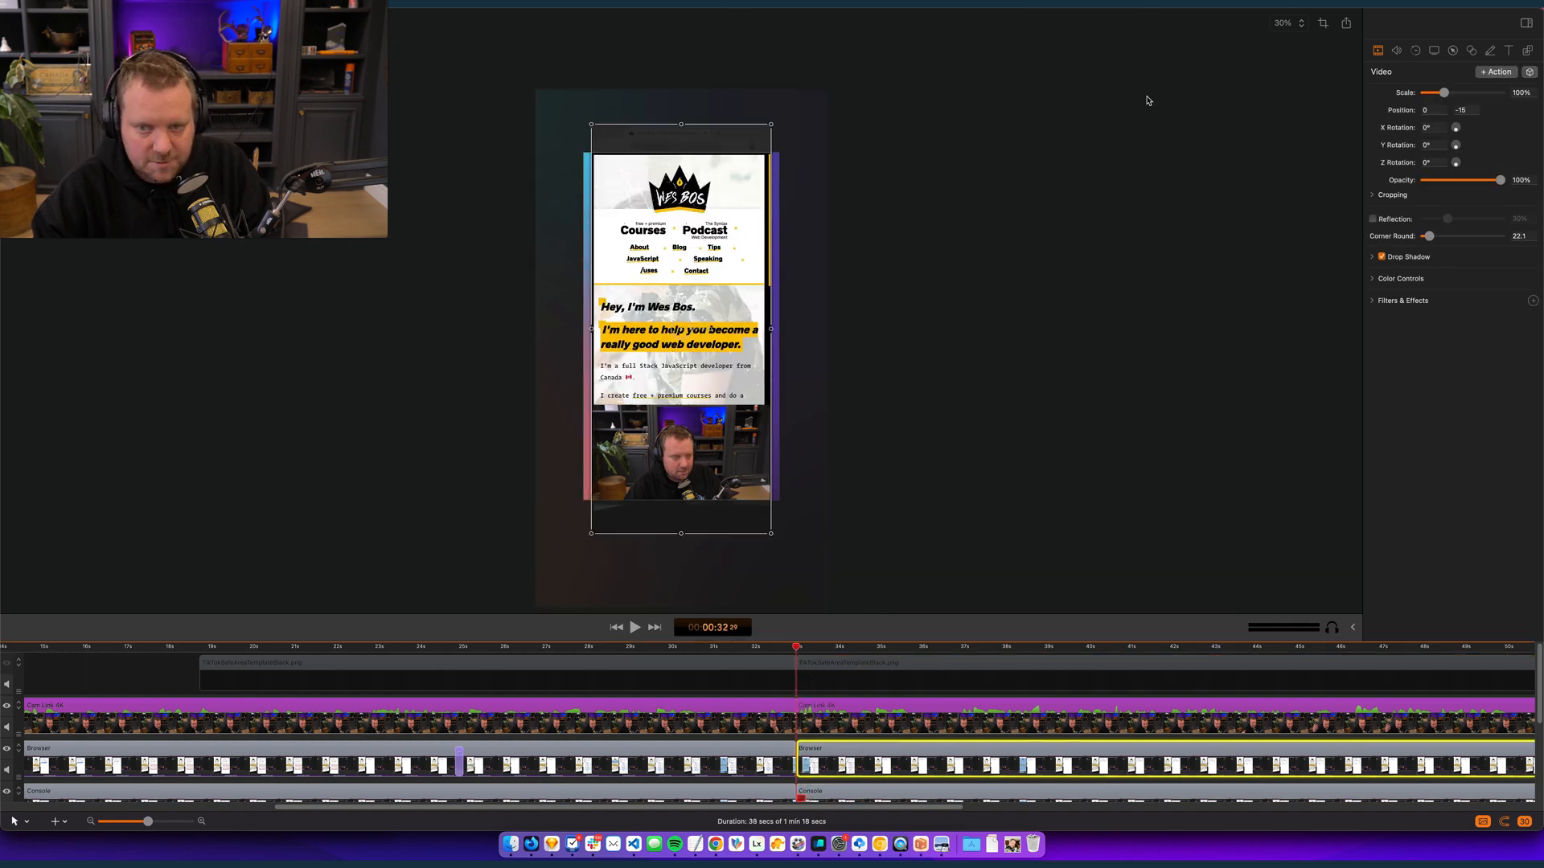
{"action": "key", "text": "space"}
{"action": "left_click_drag", "start_coordinate": [735, 316], "coordinate": [464, 312]}
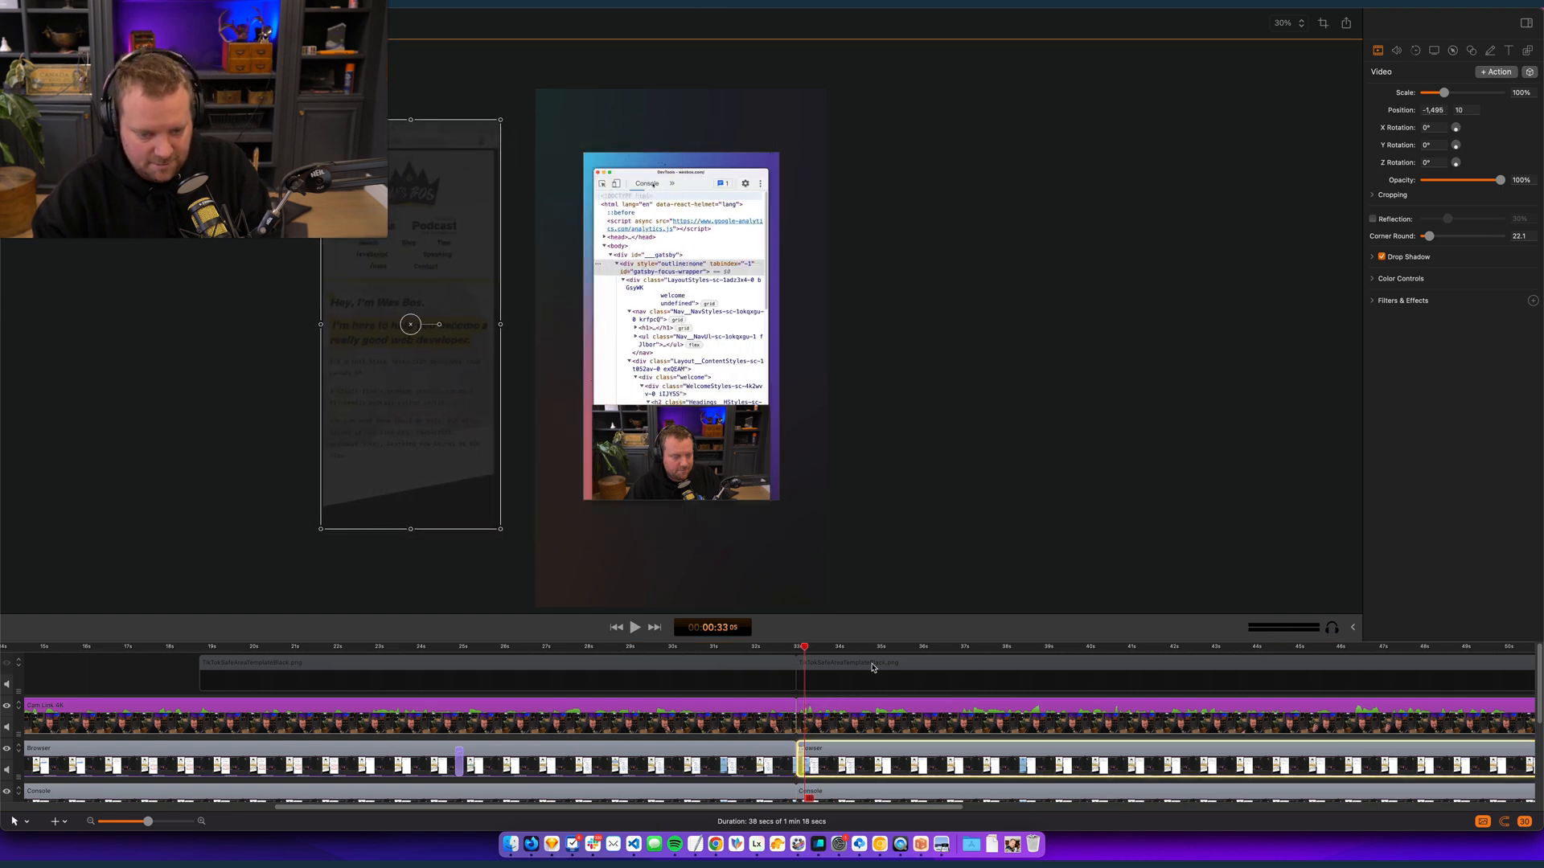
- Play back the Browser clip's exit and review the Console footage to about 41 seconds
{"action": "key", "text": "space"}
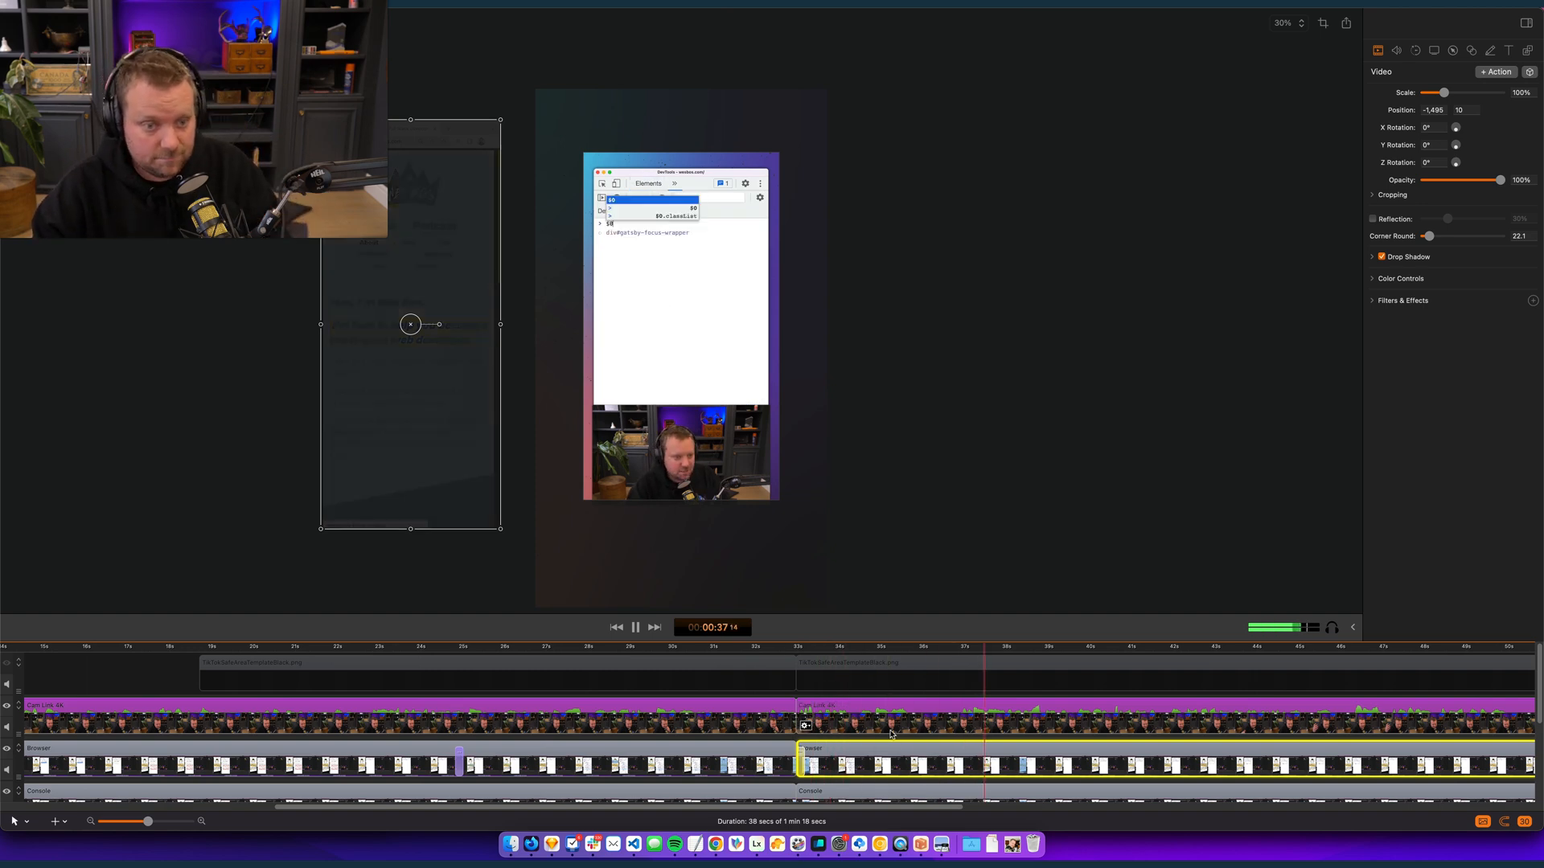
{"action": "scroll", "coordinate": [877, 723], "scroll_direction": "right", "scroll_amount": 5}
{"action": "scroll", "coordinate": [580, 708], "scroll_direction": "down", "scroll_amount": 1}
{"action": "key", "text": "space"}
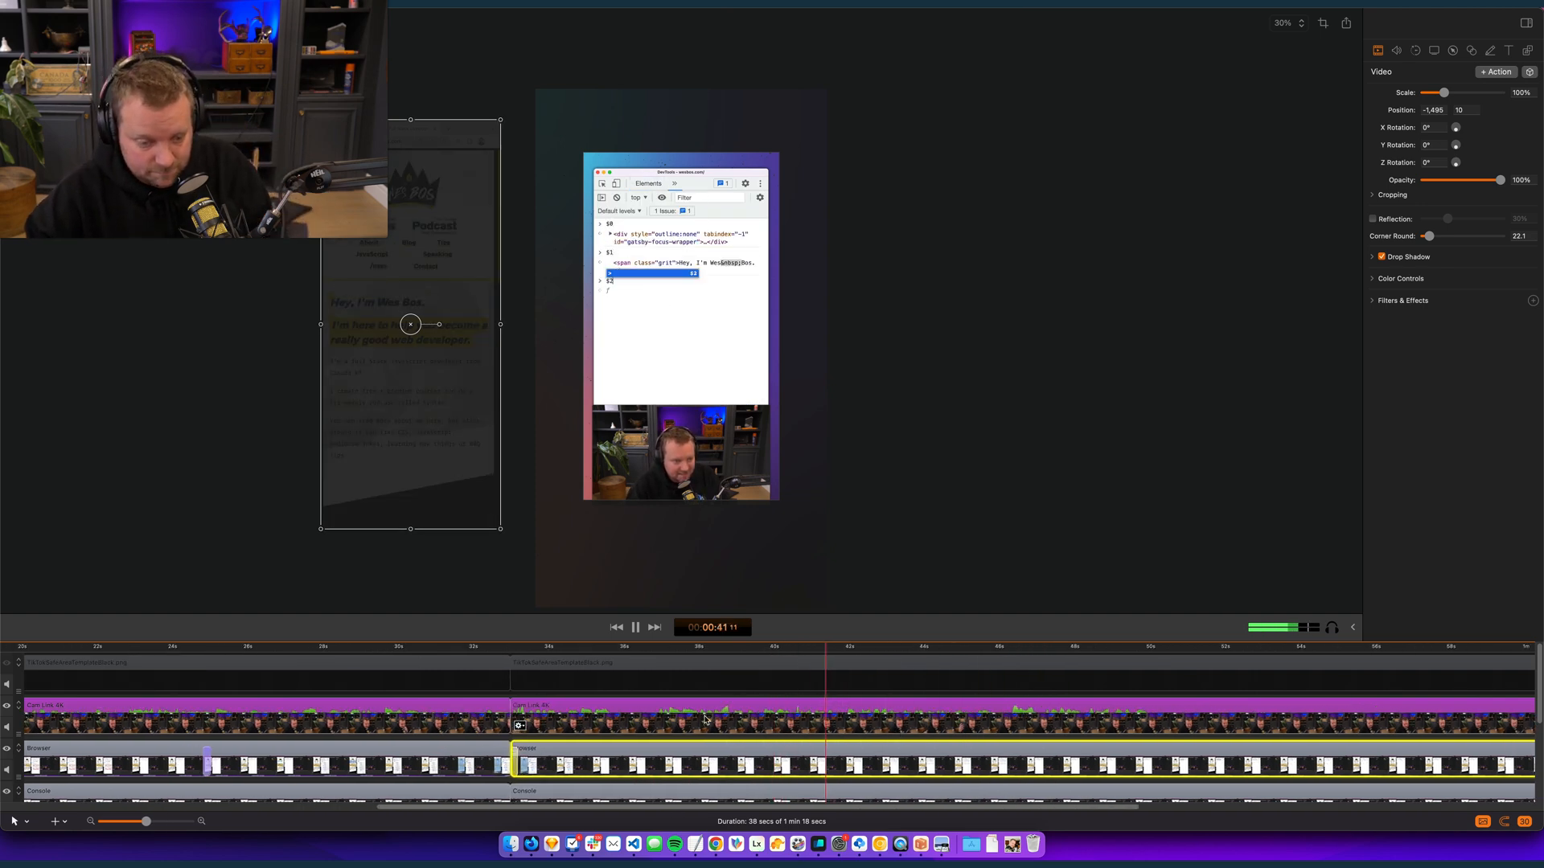
- Check the end of the edit and delete the hidden TikTok template image segment that follows the cut at 00:00:32:29
{"action": "scroll", "coordinate": [747, 684], "scroll_direction": "down", "scroll_amount": 5}
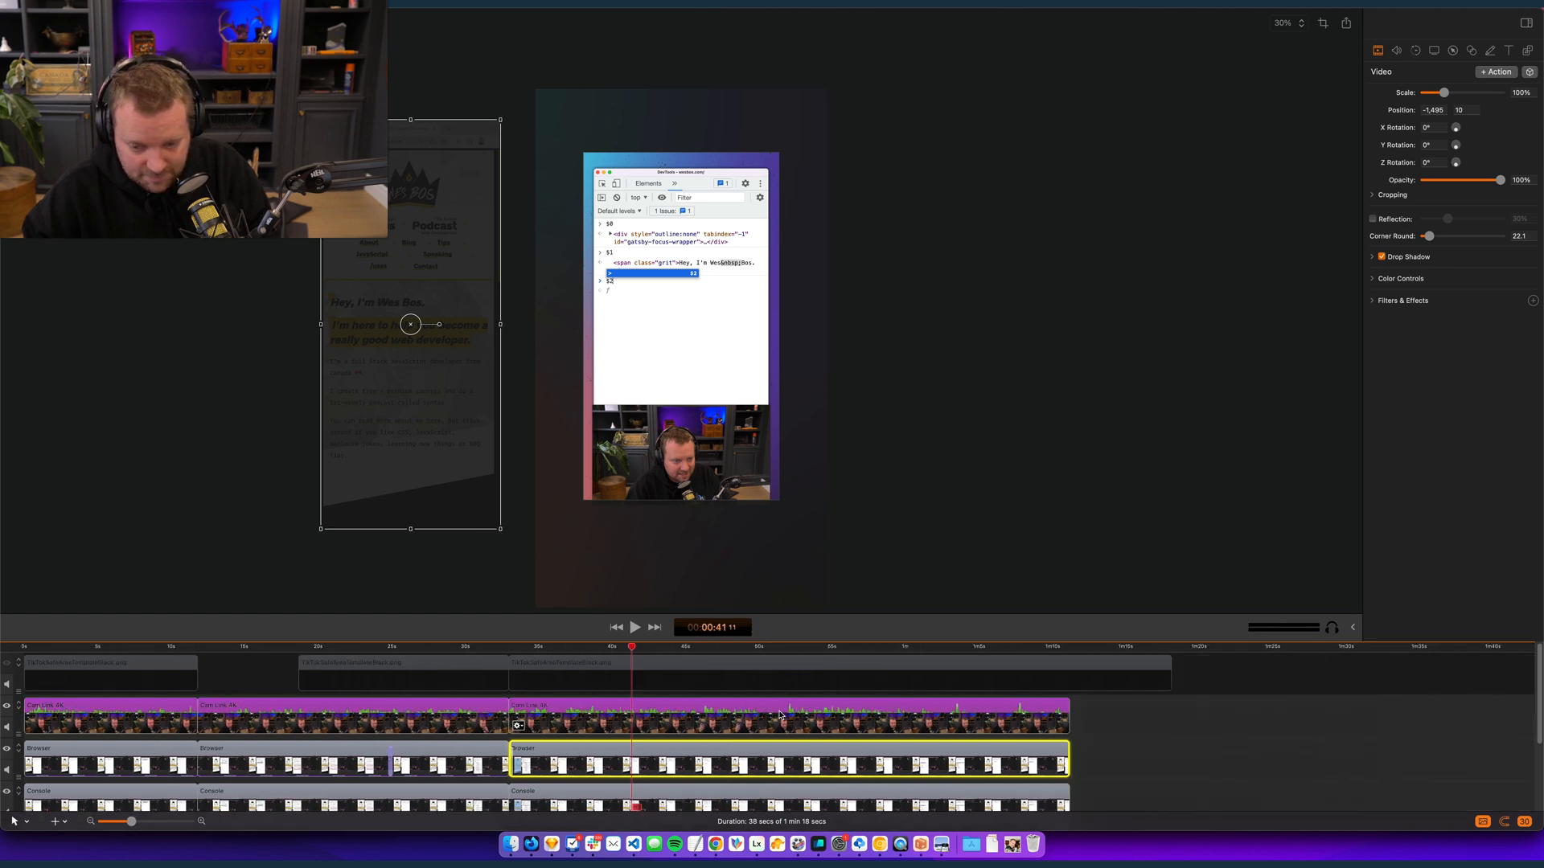
{"action": "left_click", "coordinate": [876, 648]}
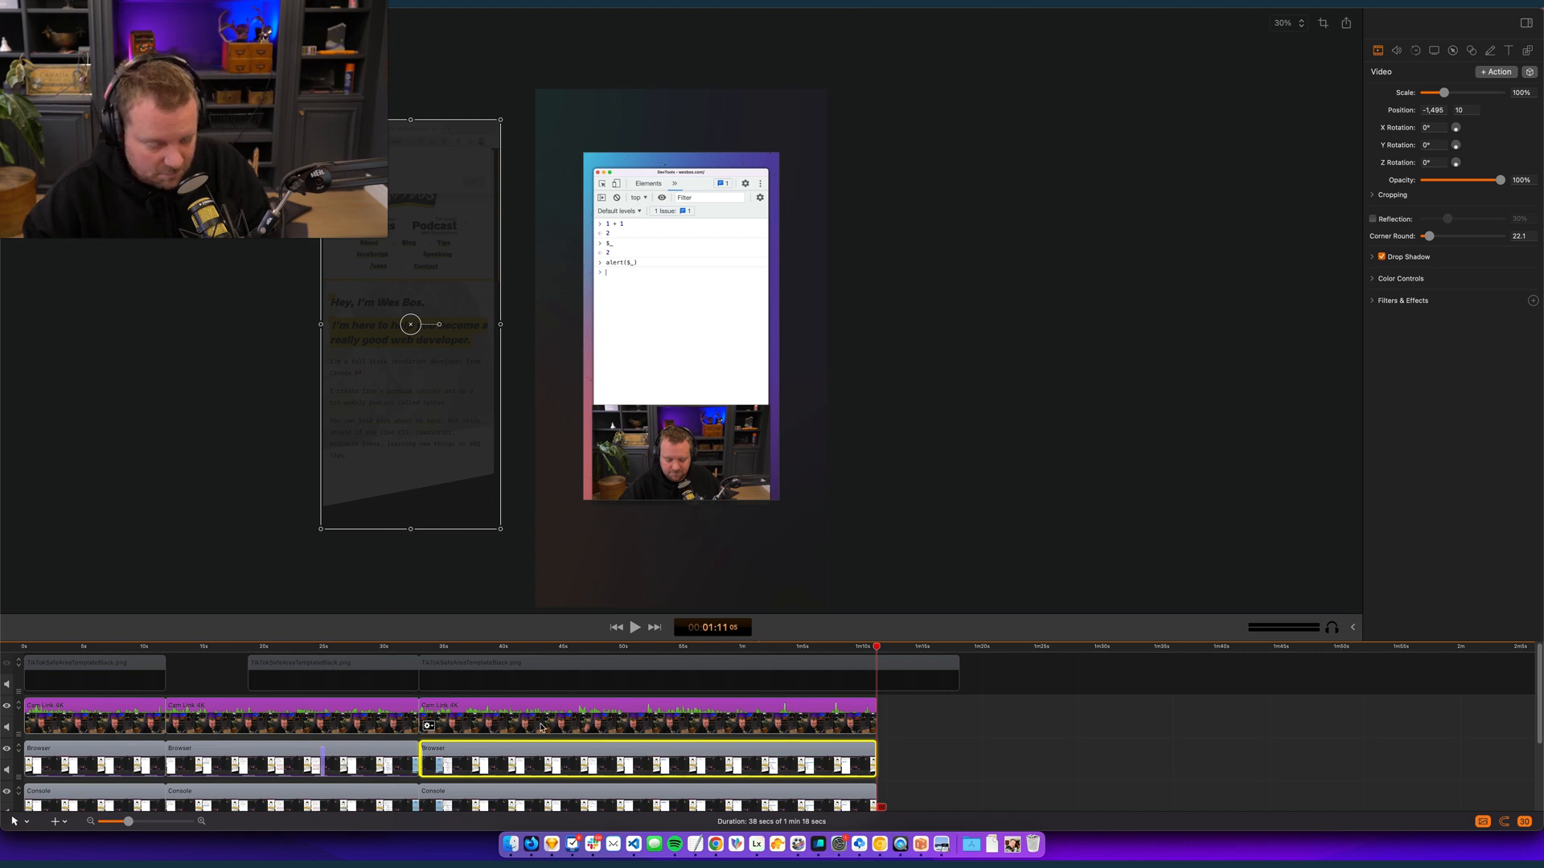
{"action": "left_click", "coordinate": [711, 683]}
{"action": "key", "text": "Delete"}
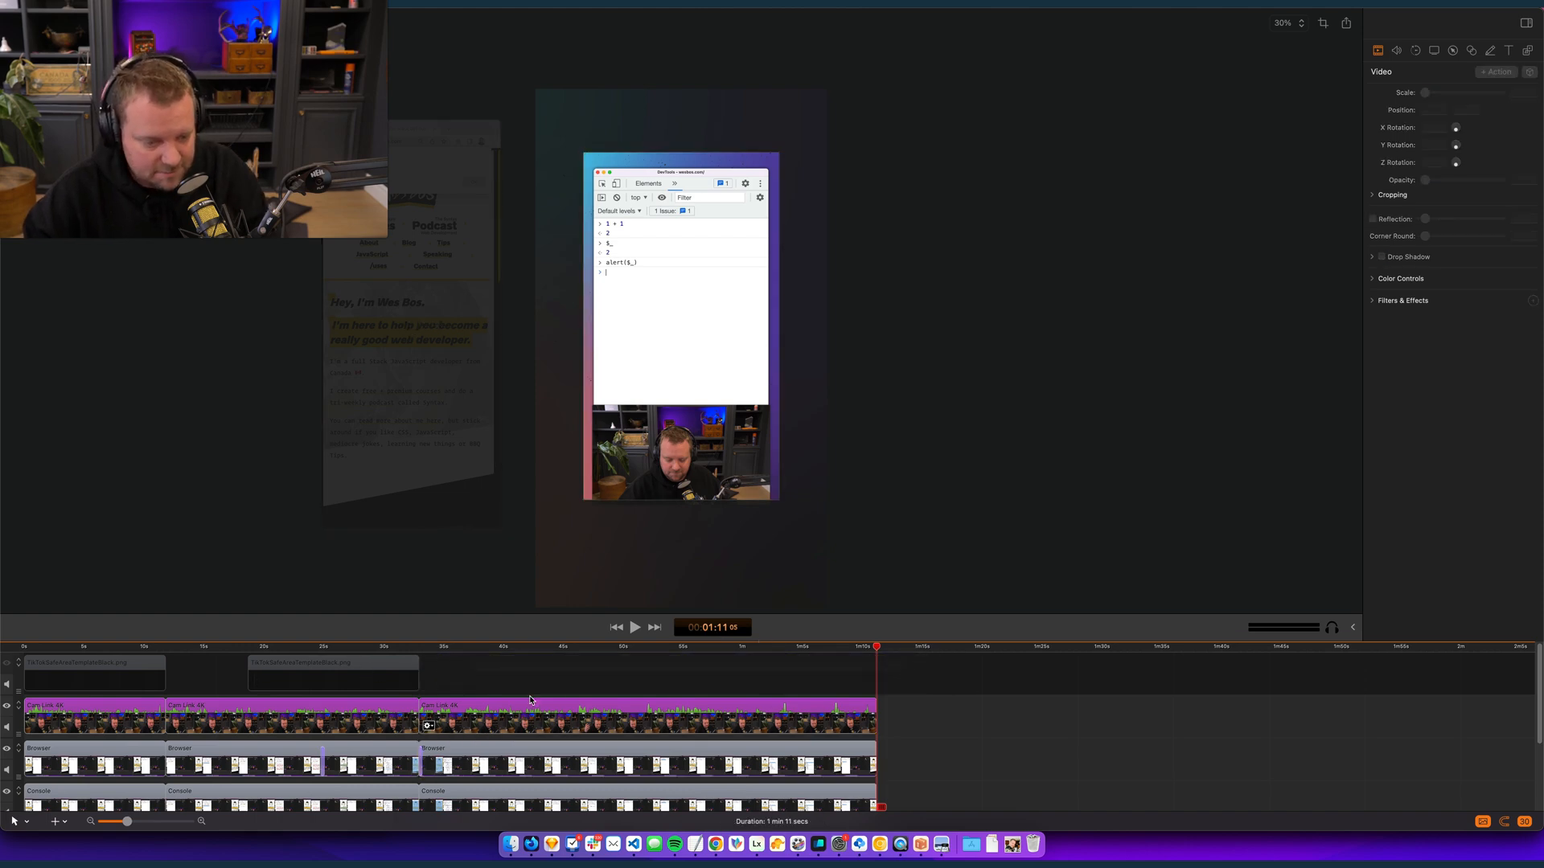
- Play from the cut at 00:00:32:29 and remove the footage from there to 00:00:36:23 on all tracks
{"action": "left_click_drag", "start_coordinate": [431, 647], "coordinate": [420, 648]}
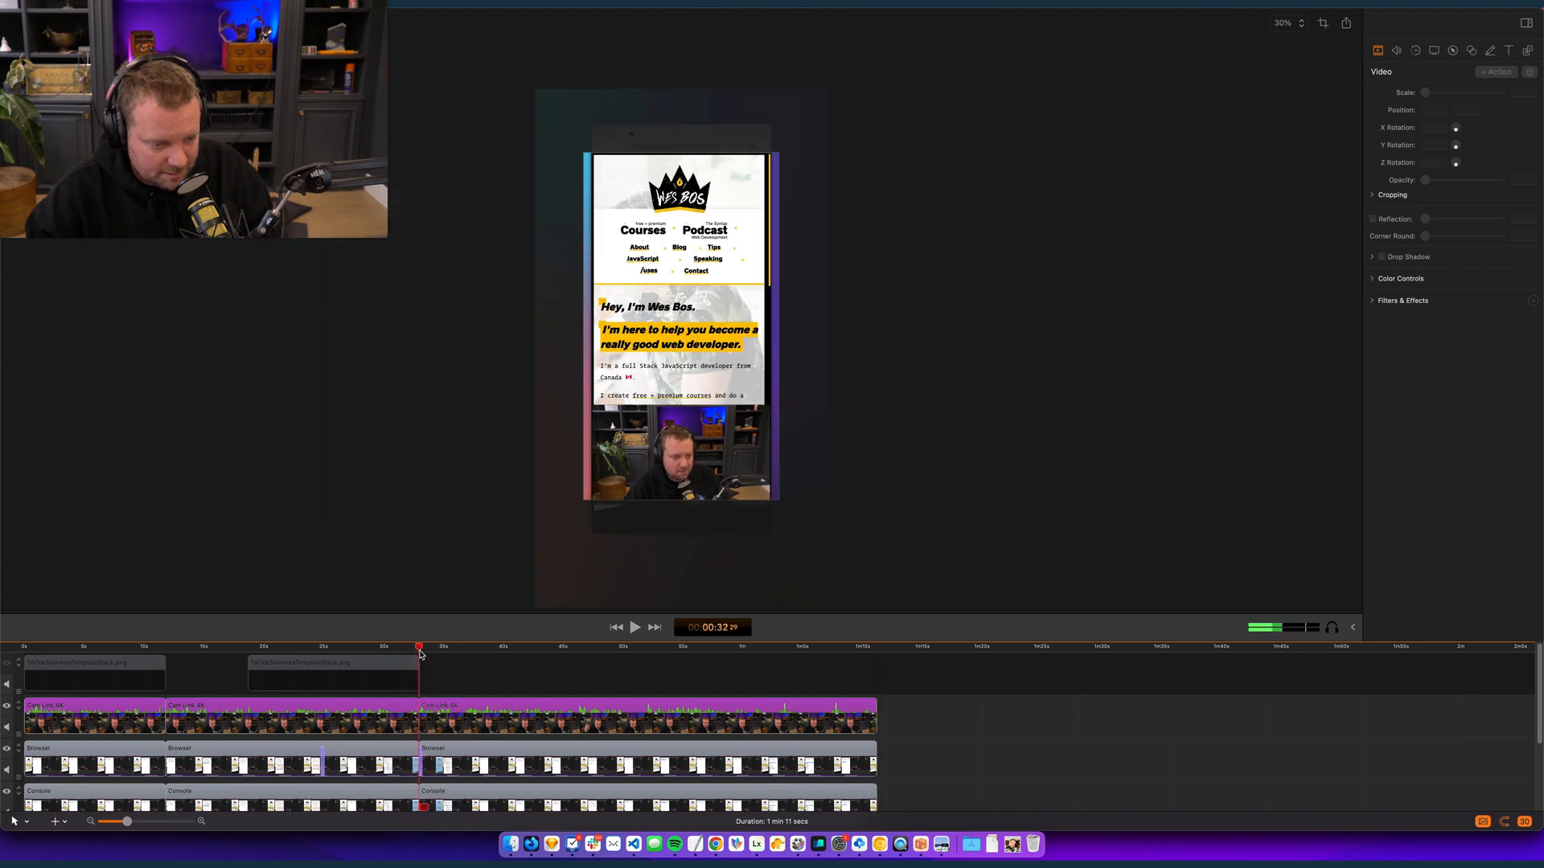
{"action": "key", "text": "super+equal"}
{"action": "key", "text": "super+equal"}
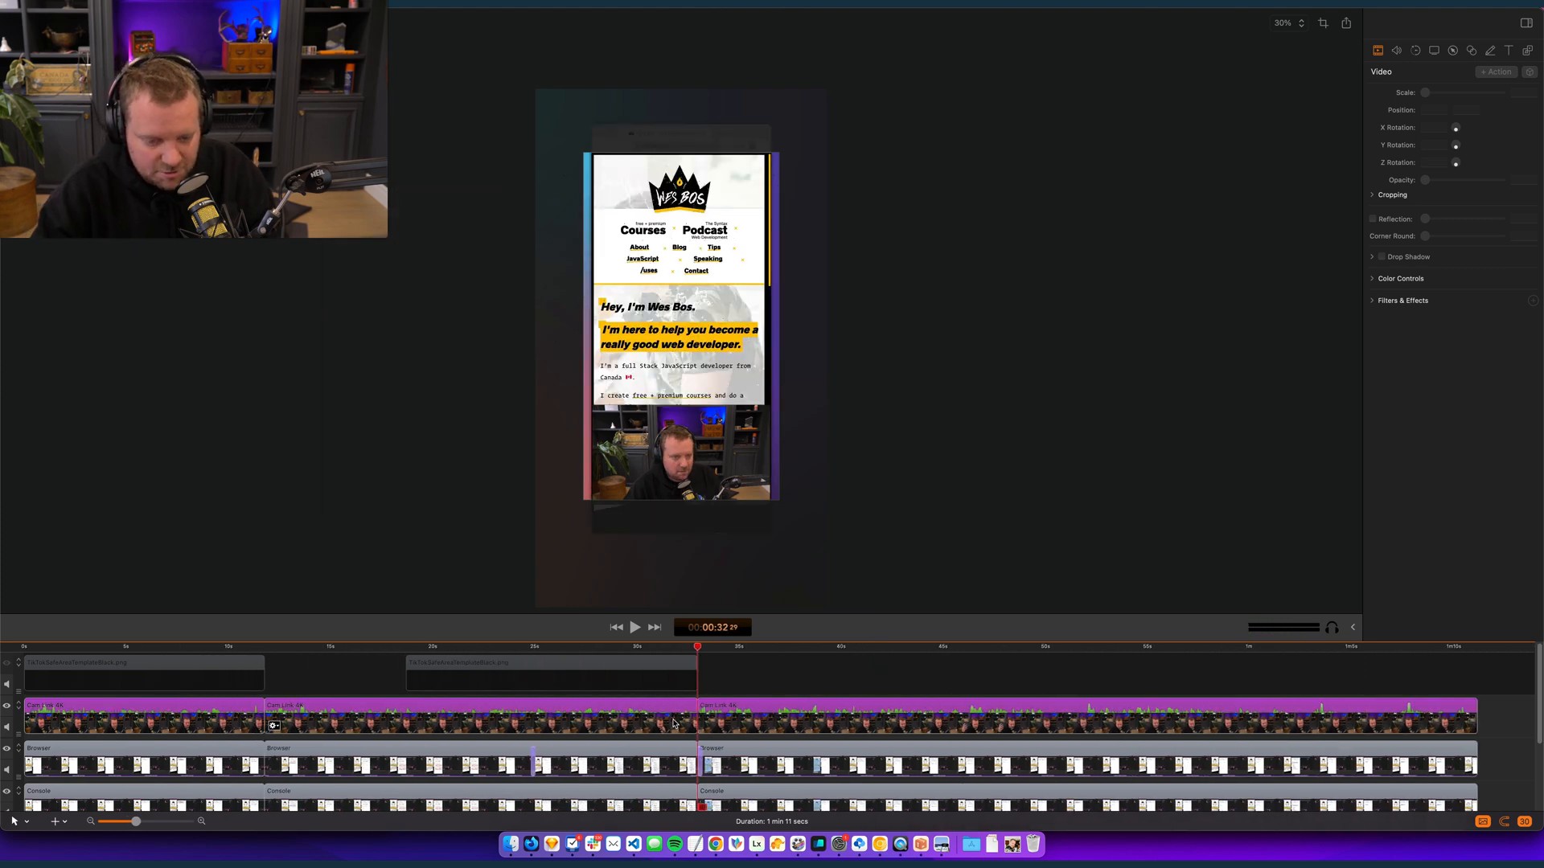
{"action": "key", "text": "space"}
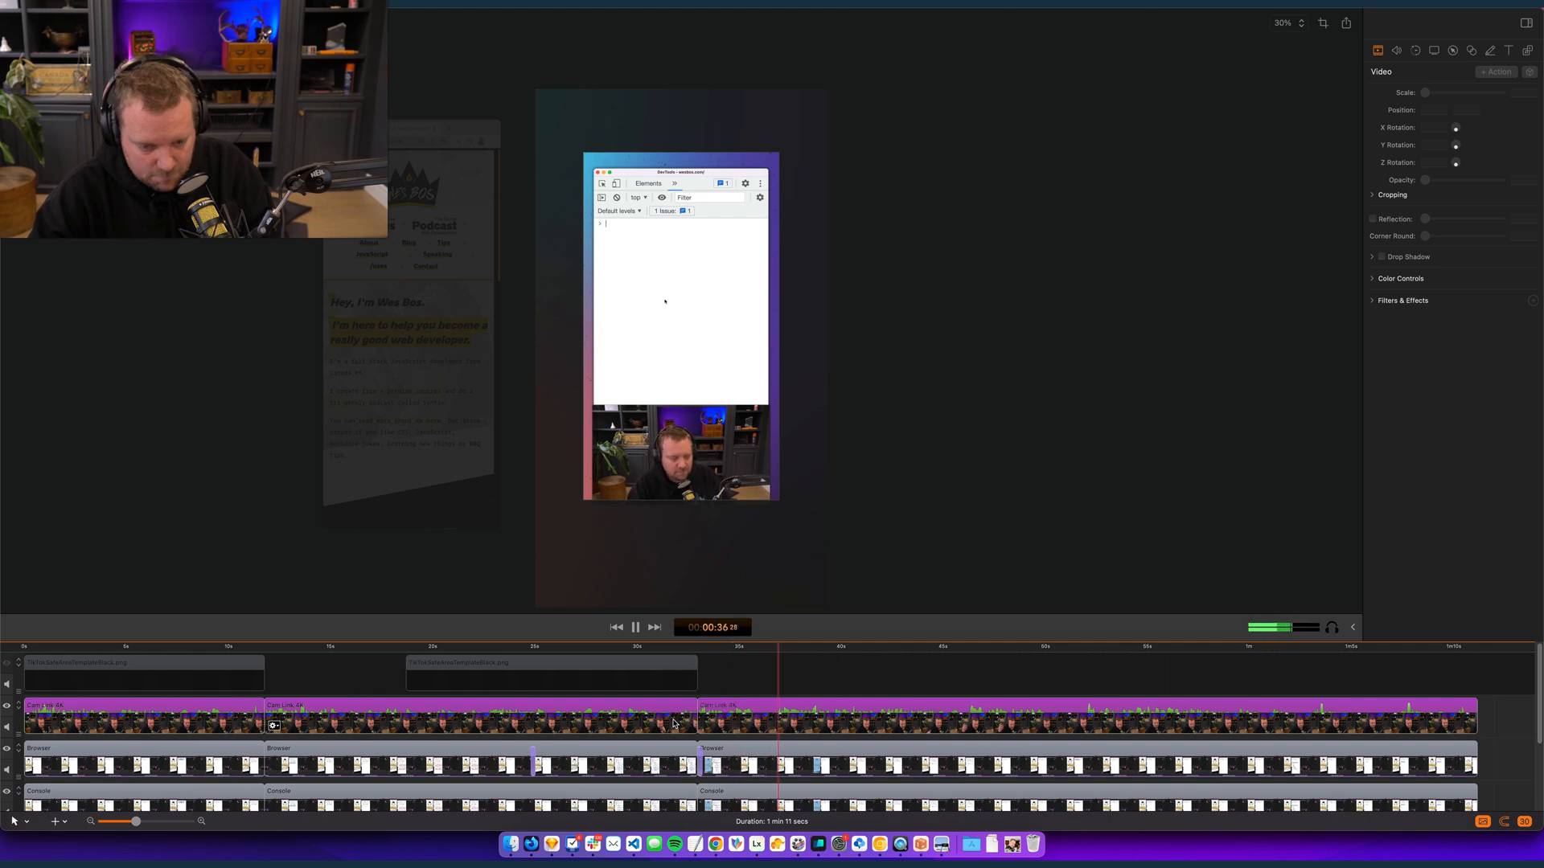
{"action": "left_click_drag", "start_coordinate": [700, 658], "coordinate": [775, 665]}
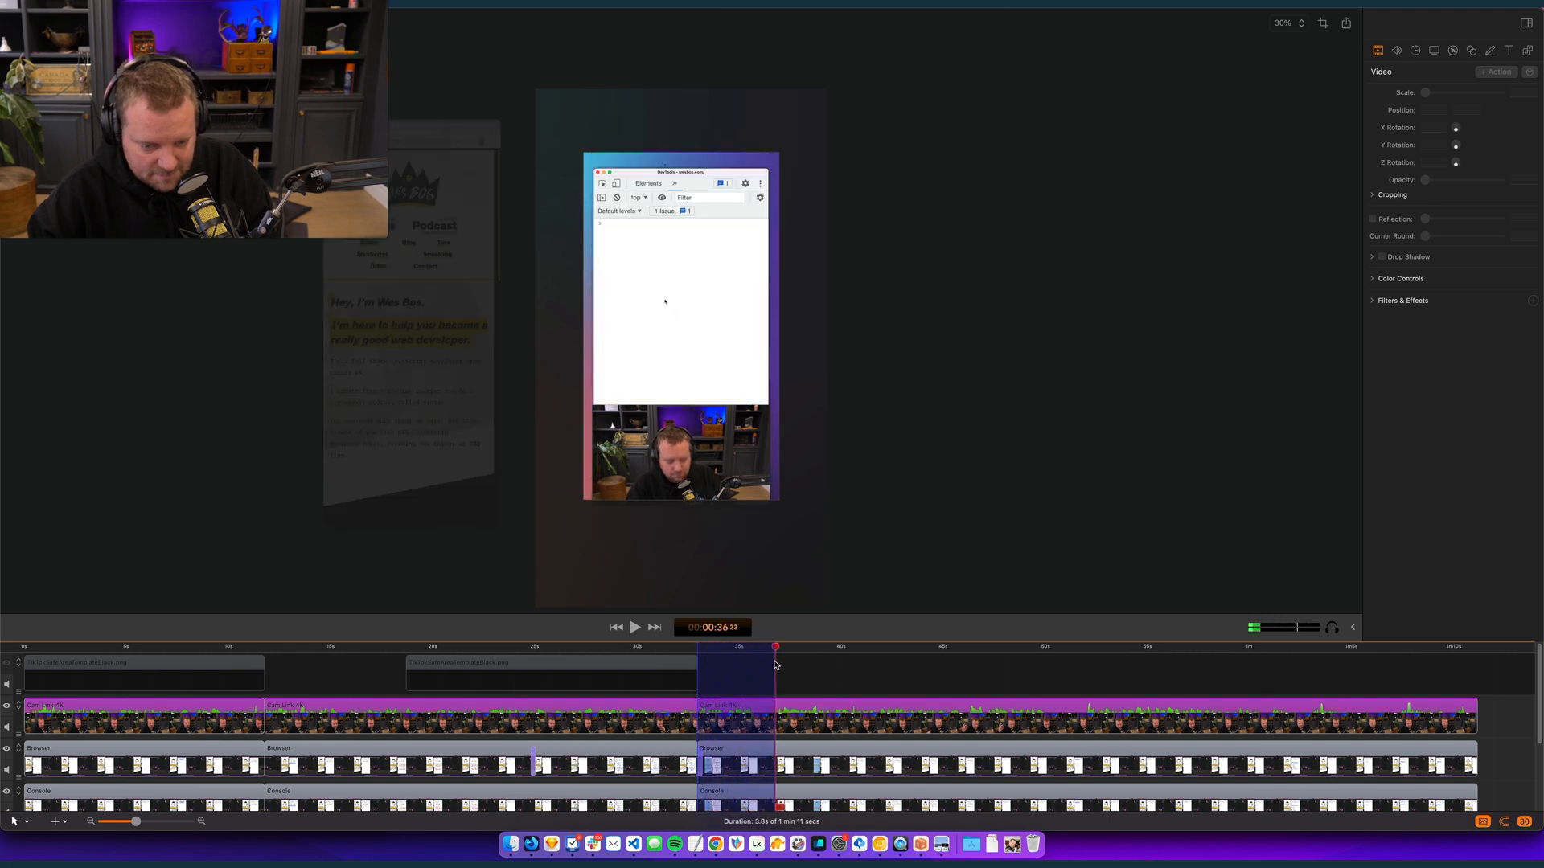
{"action": "key", "text": "Delete"}
- Play on from the cut and remove the one-second stretch of footage ending at 00:00:42:10 on all tracks
{"action": "key", "text": "space"}
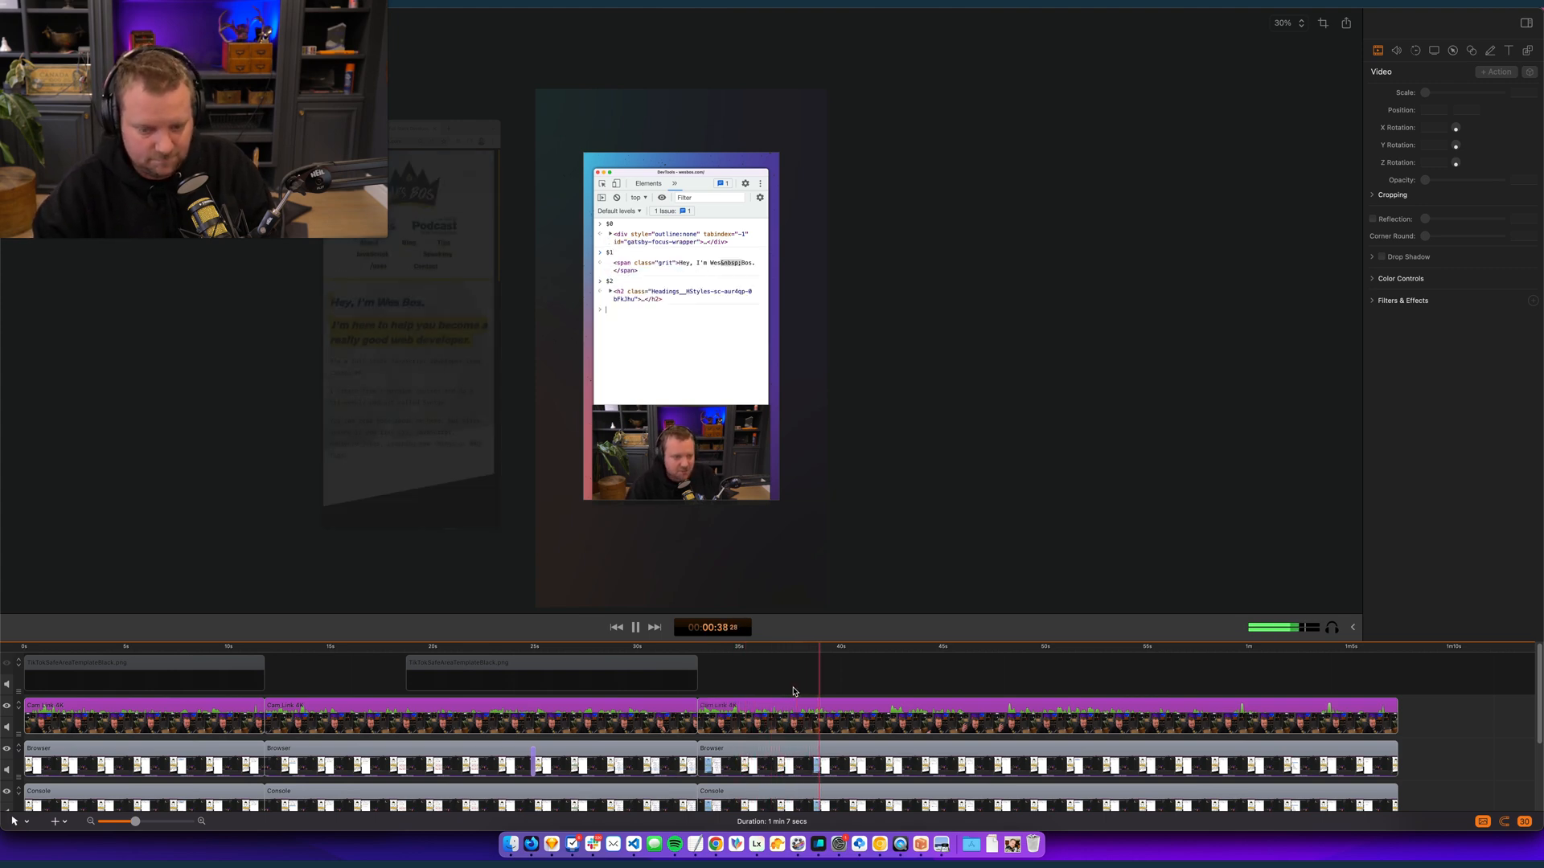
{"action": "scroll", "coordinate": [903, 700], "scroll_direction": "up", "scroll_amount": 2}
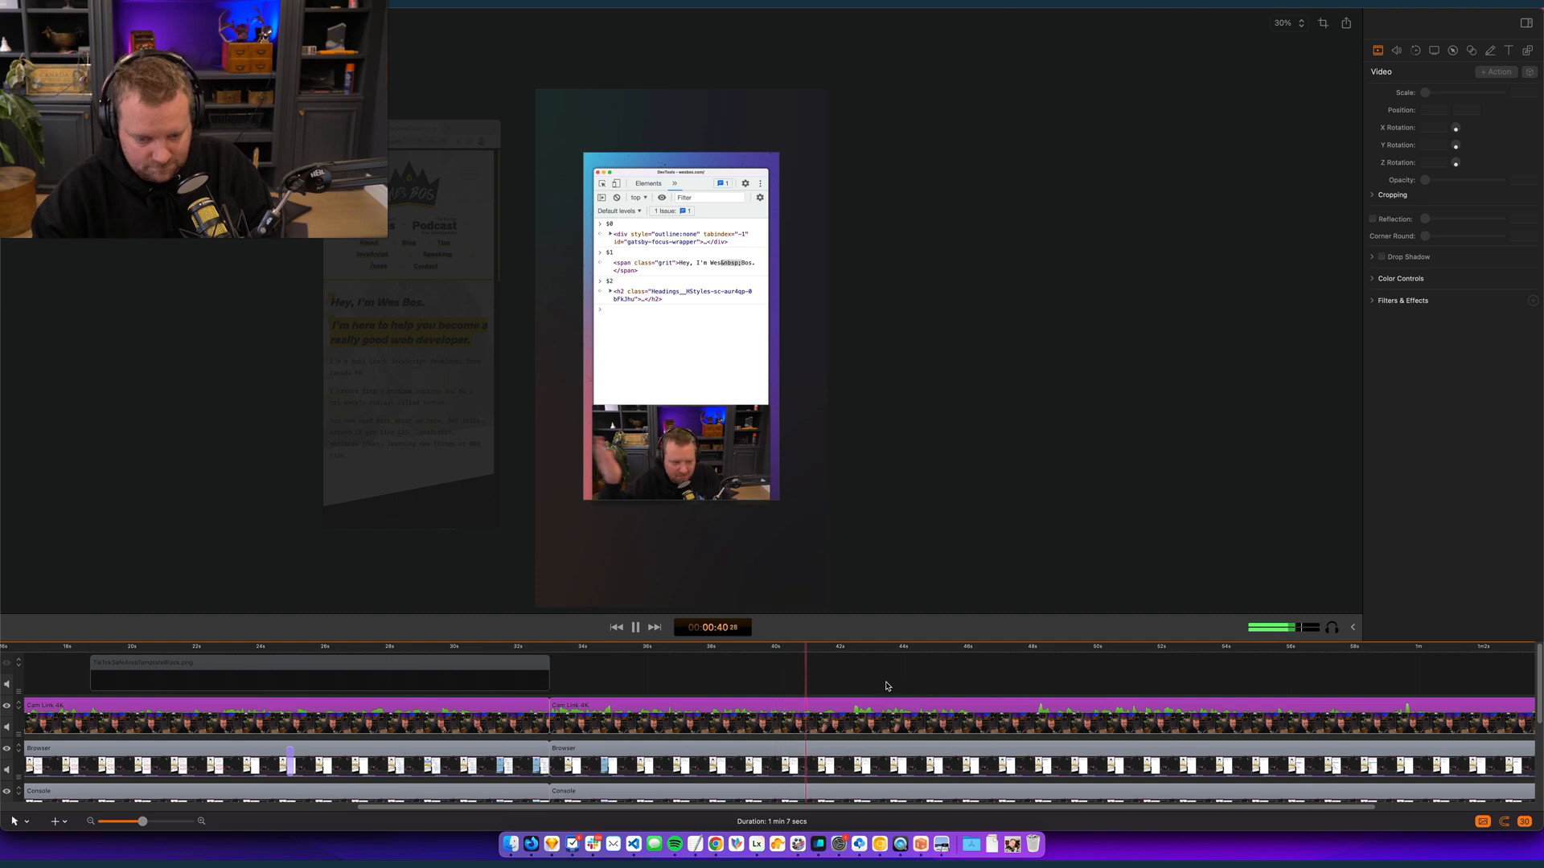
{"action": "left_click_drag", "start_coordinate": [791, 648], "coordinate": [852, 652]}
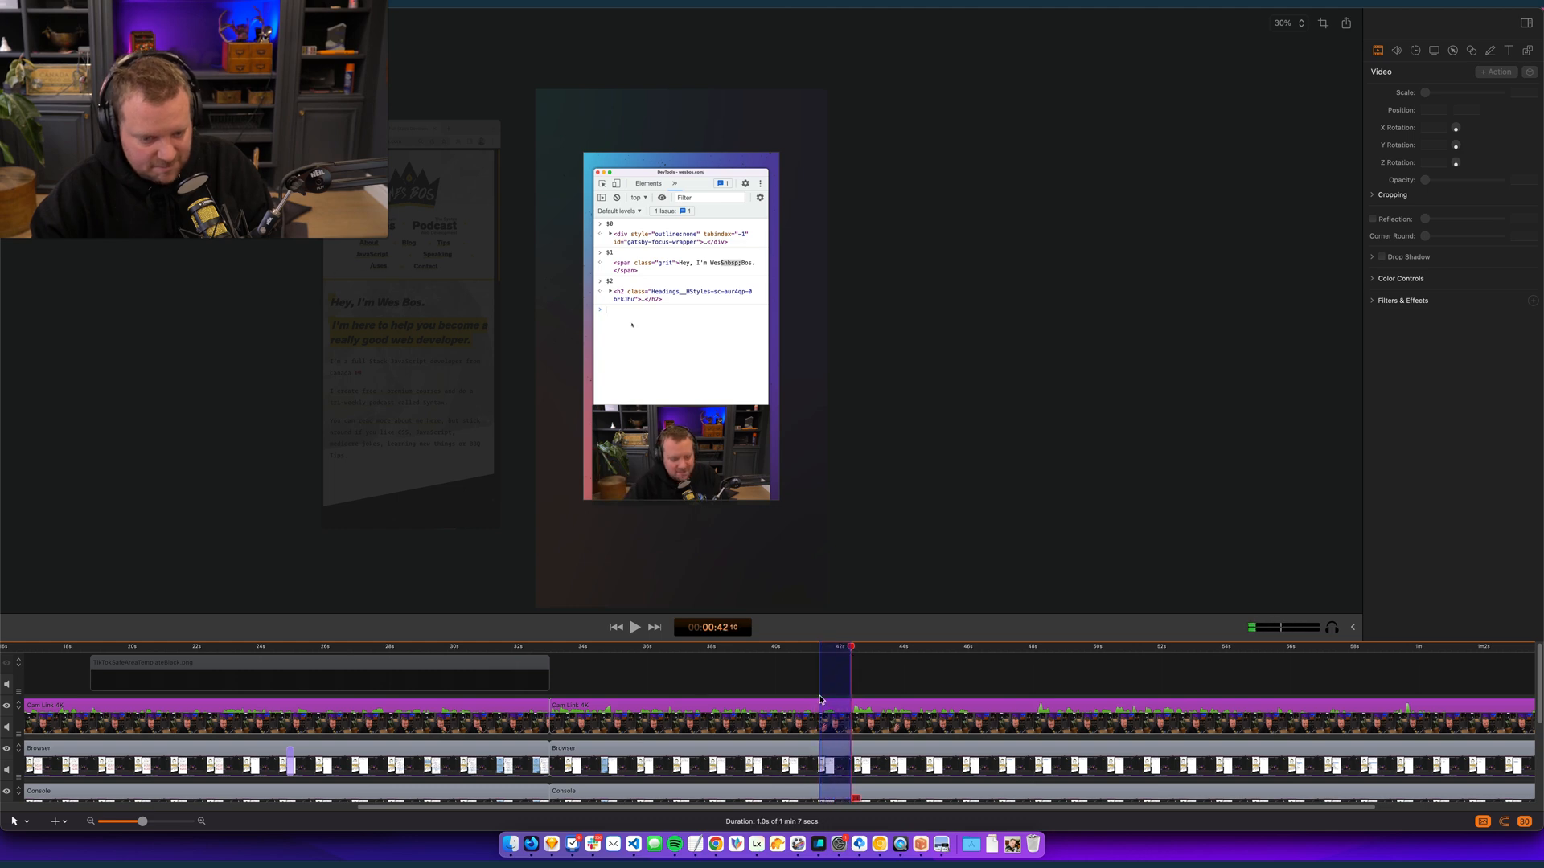
{"action": "scroll", "coordinate": [964, 728], "scroll_direction": "down", "scroll_amount": 3}
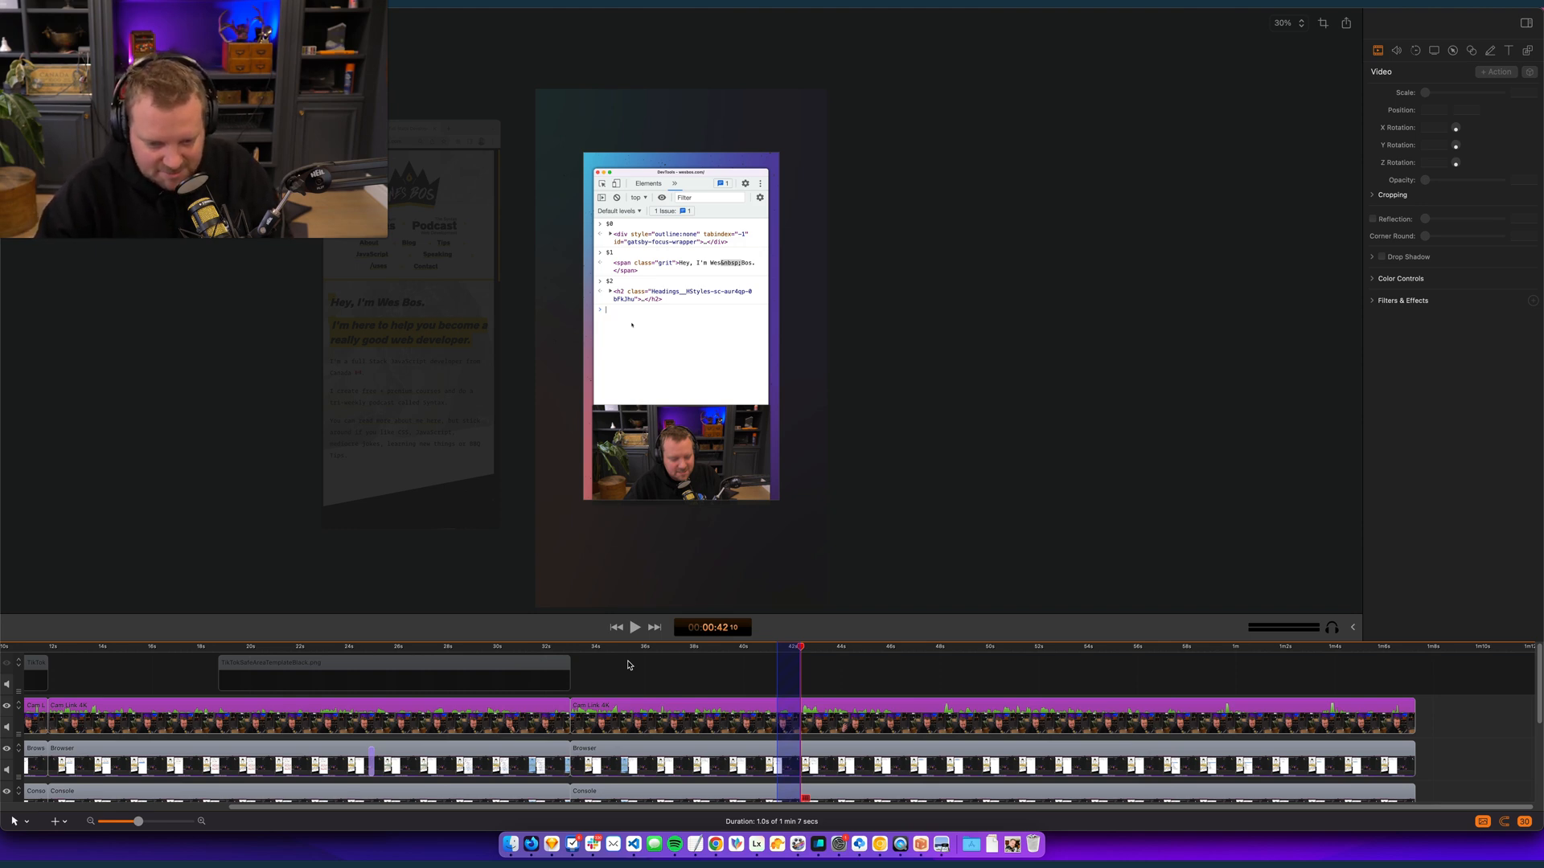
{"action": "key", "text": "Delete"}
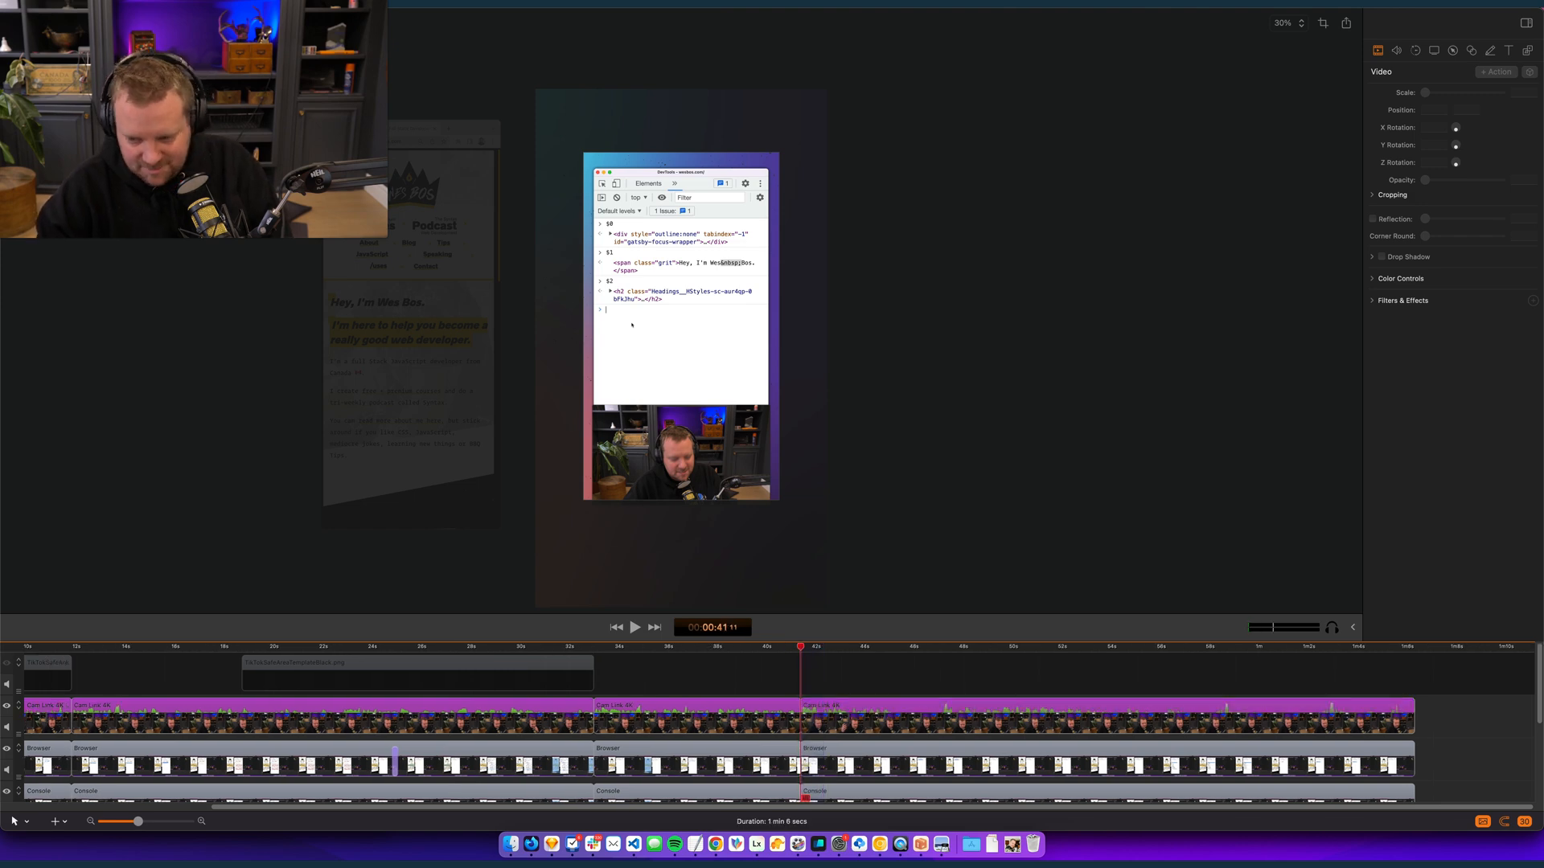
- Review the new cut near 41 seconds and remove the idle footage from there to about 00:00:47 on all tracks
{"action": "left_click", "coordinate": [1413, 652]}
{"action": "left_click_drag", "start_coordinate": [1414, 655], "coordinate": [808, 695]}
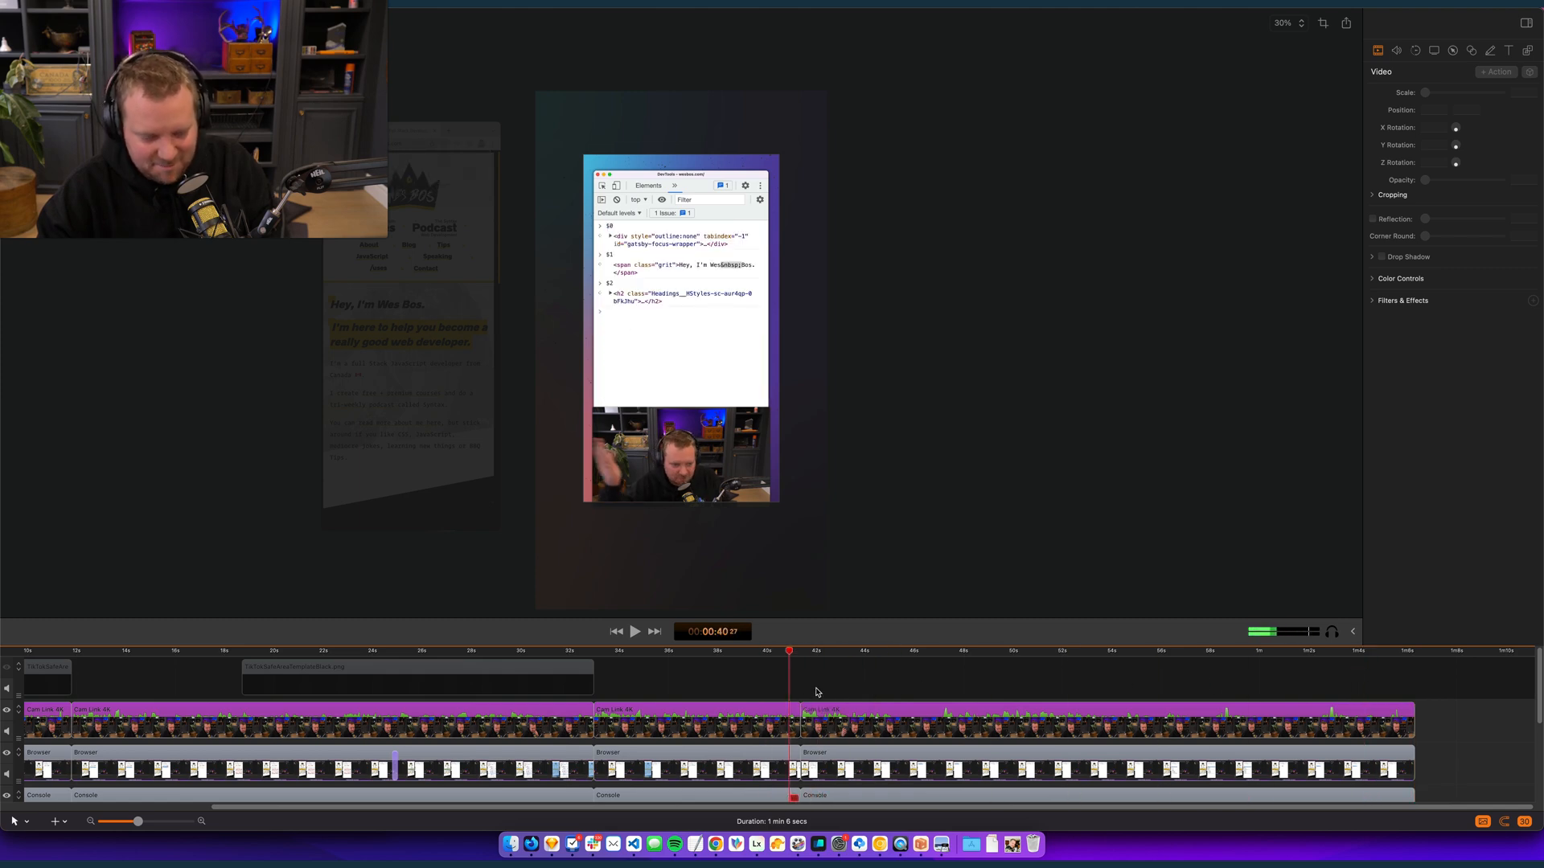
{"action": "key", "text": "space"}
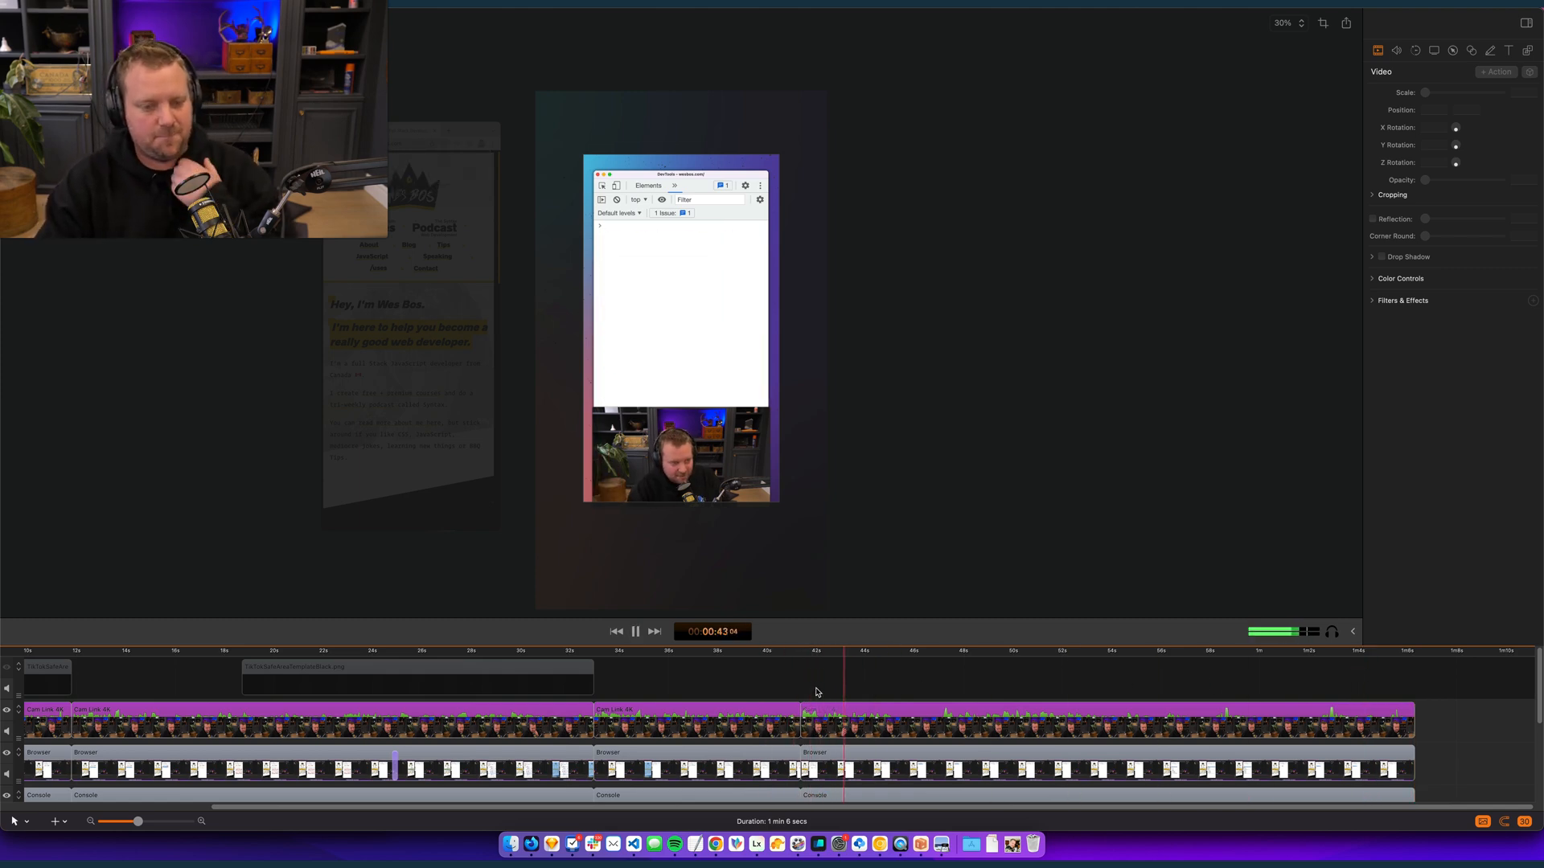
{"action": "key", "text": "XF86AudioRaiseVolume"}
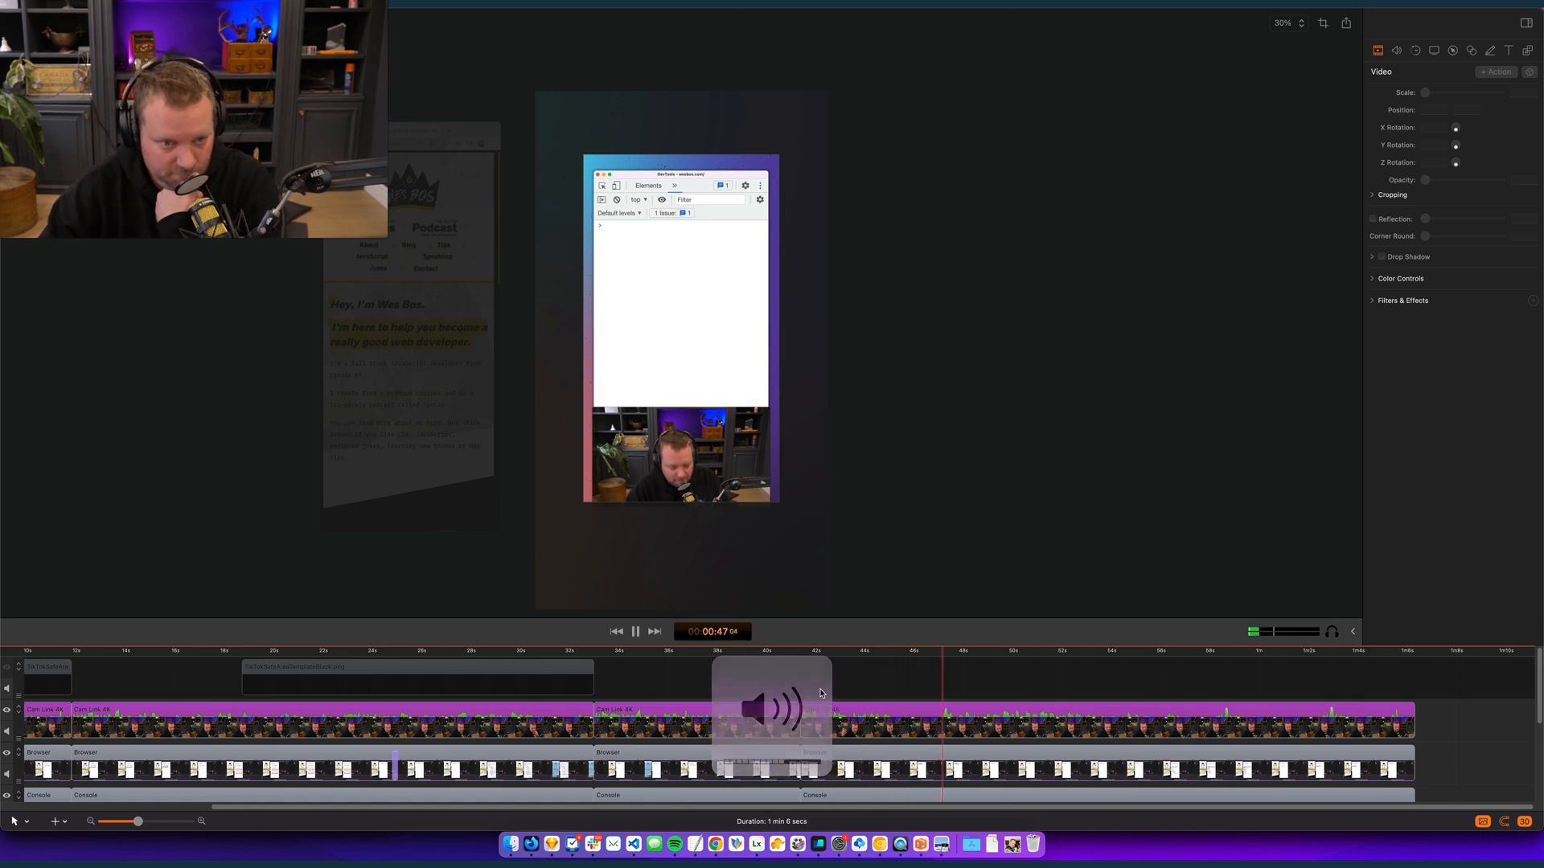
{"action": "key", "text": "space"}
{"action": "left_click", "coordinate": [807, 654]}
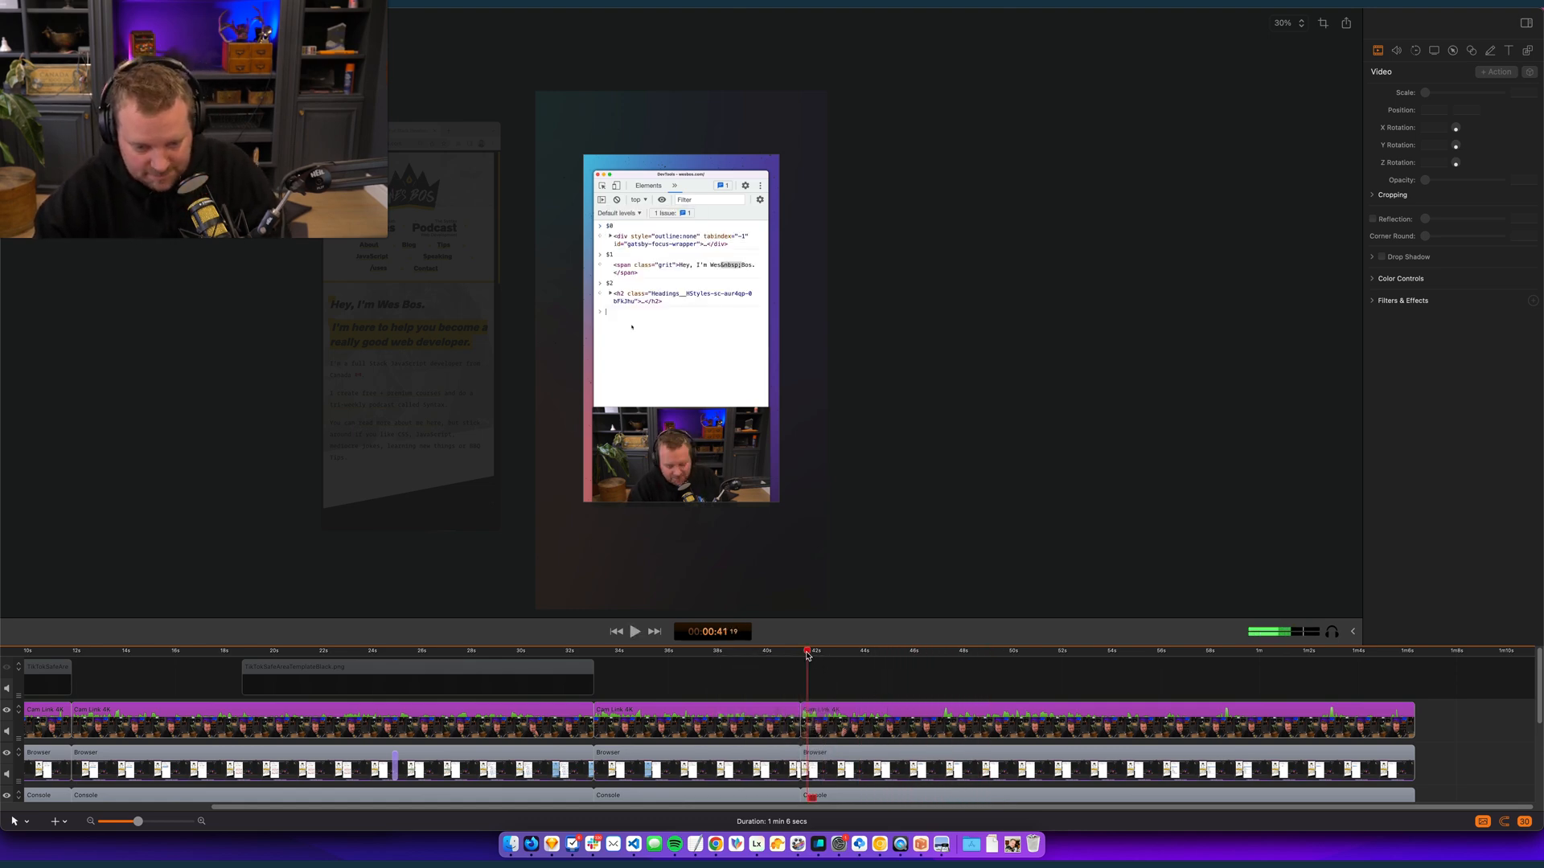
{"action": "key", "text": "space"}
{"action": "left_click_drag", "start_coordinate": [800, 656], "coordinate": [941, 645]}
{"action": "key", "text": "Delete"}
- Play the console demo from the new cut near 41 seconds to about 50 seconds
{"action": "key", "text": "space"}
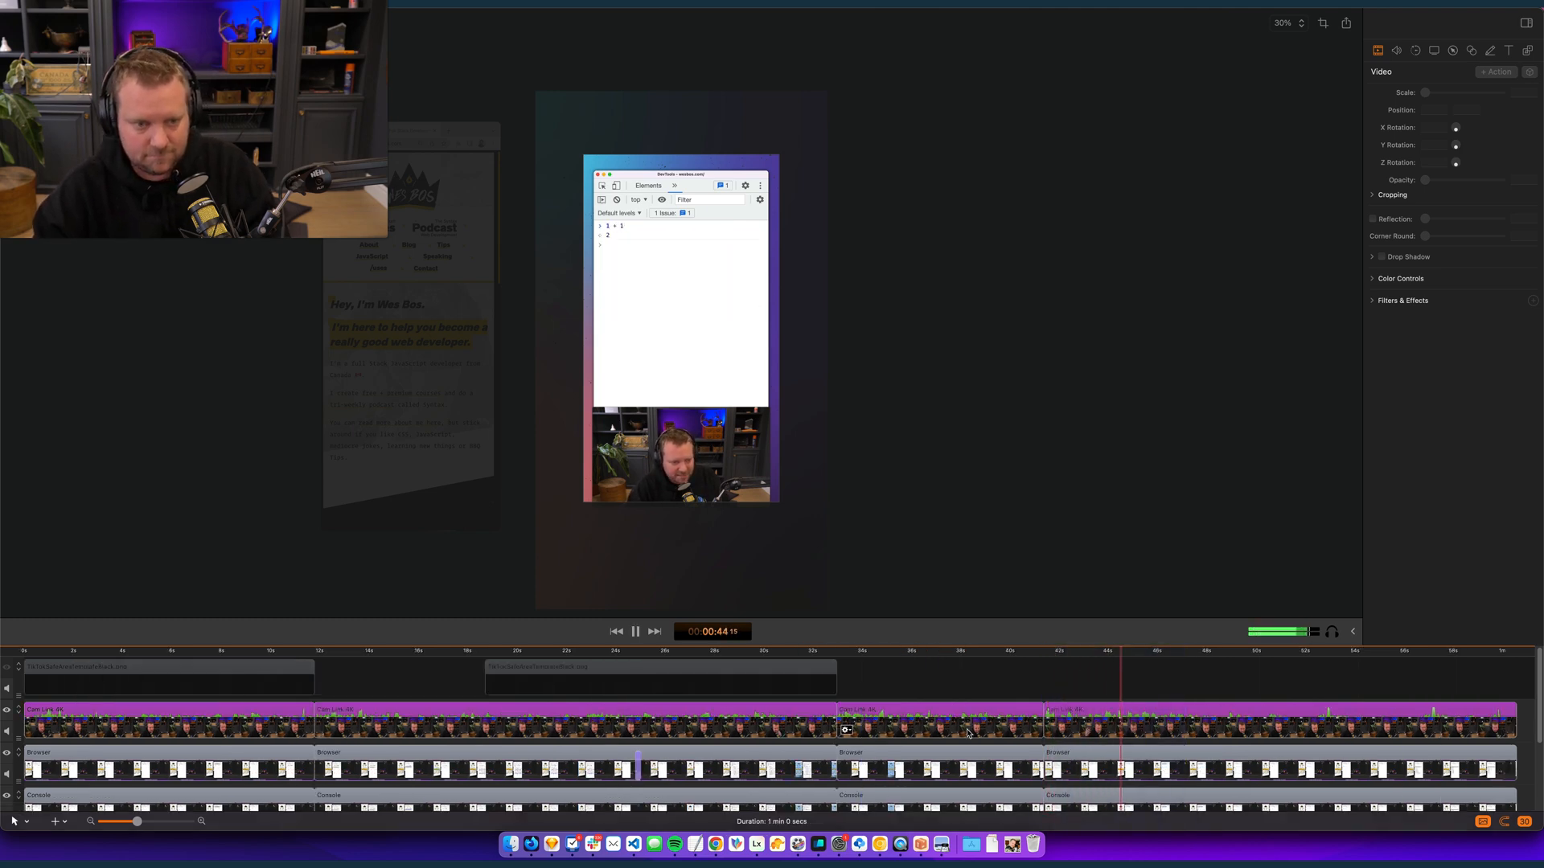
{"action": "key", "text": "super+minus"}
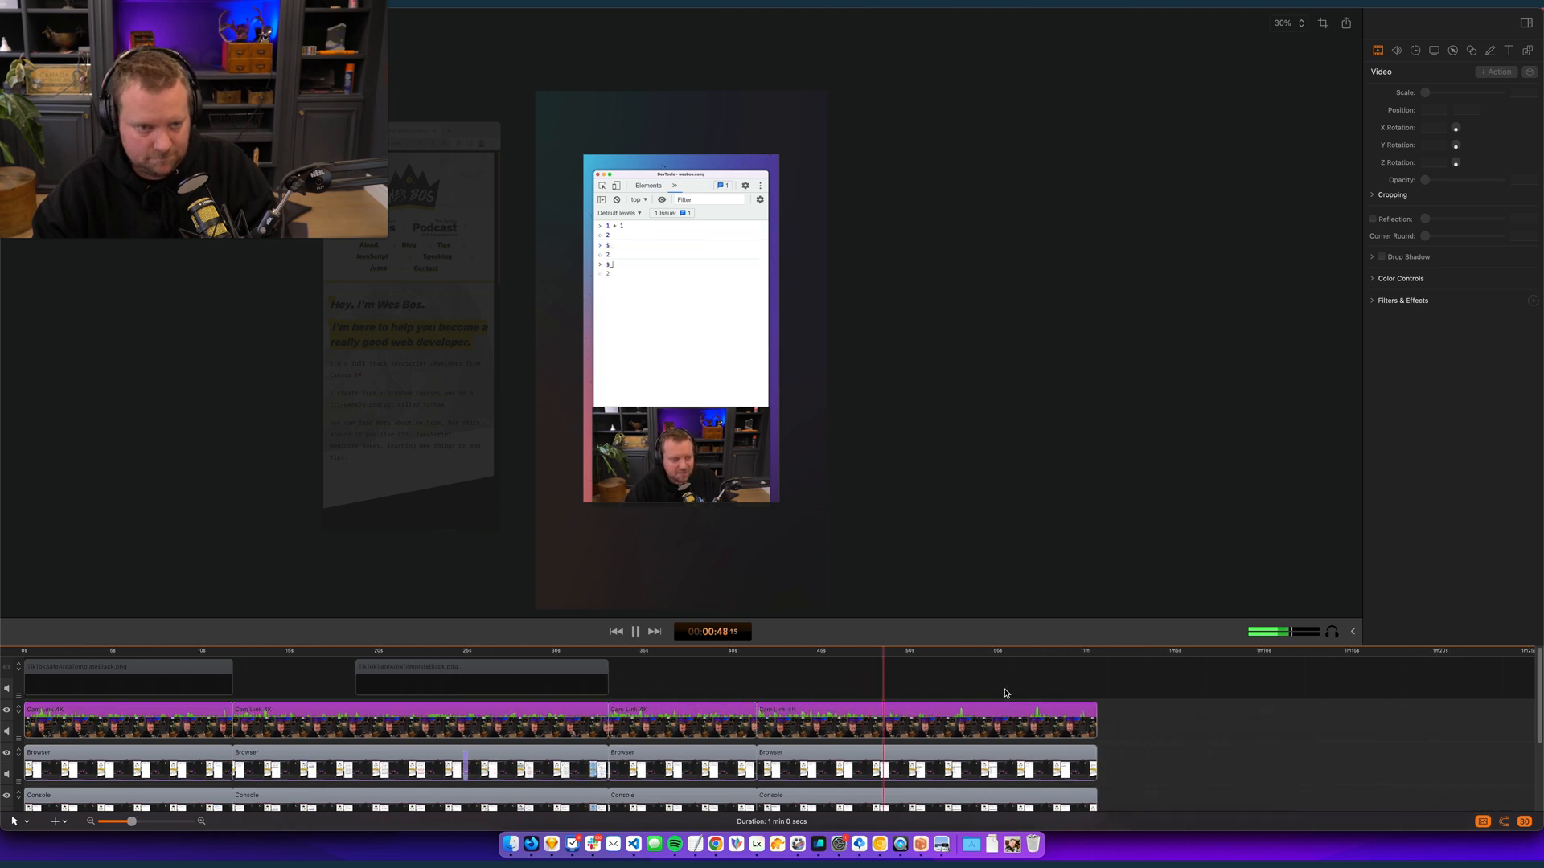
{"action": "key", "text": "space"}
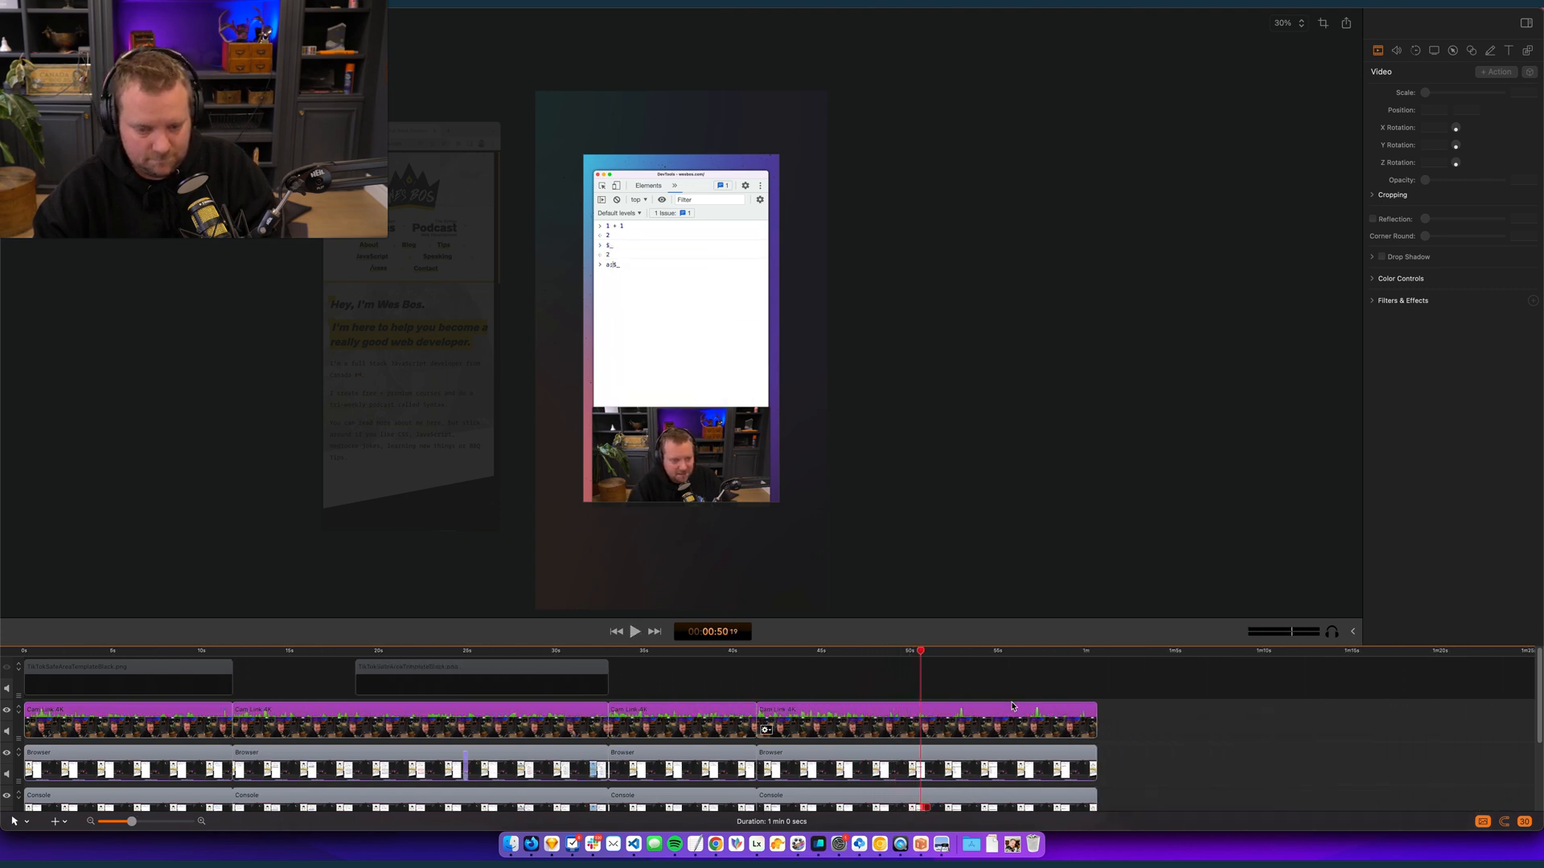
{"action": "left_click_drag", "start_coordinate": [925, 655], "coordinate": [760, 653]}
- Add a video action at 00:00:42:04 on the last Console clip that enlarges it to about twice its size, extending beyond the canvas
{"action": "key", "text": "space"}
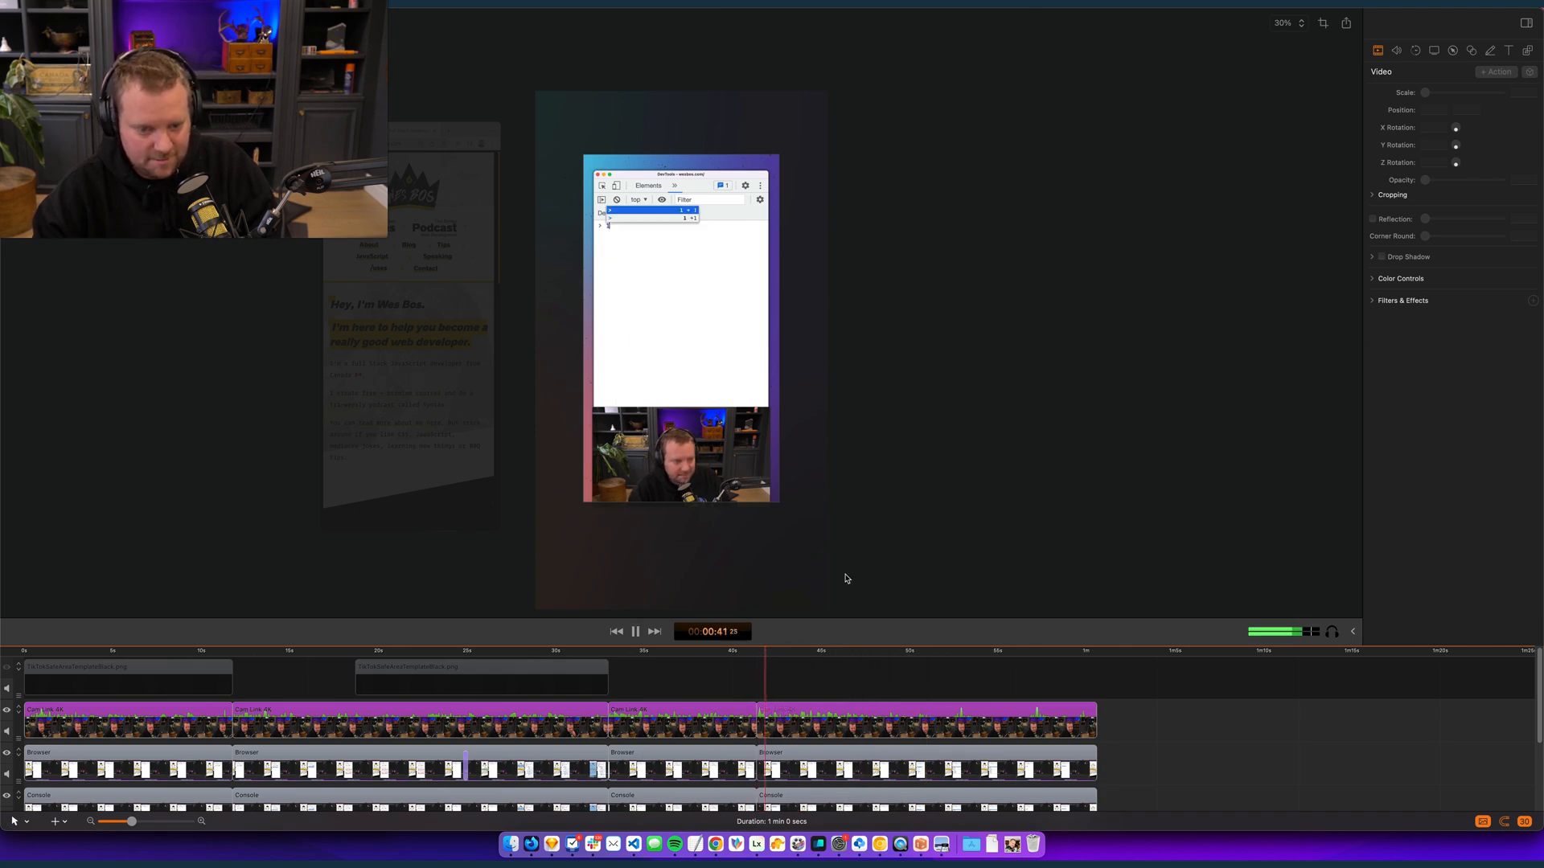
{"action": "scroll", "coordinate": [824, 768], "scroll_direction": "down", "scroll_amount": 3}
{"action": "left_click", "coordinate": [825, 755]}
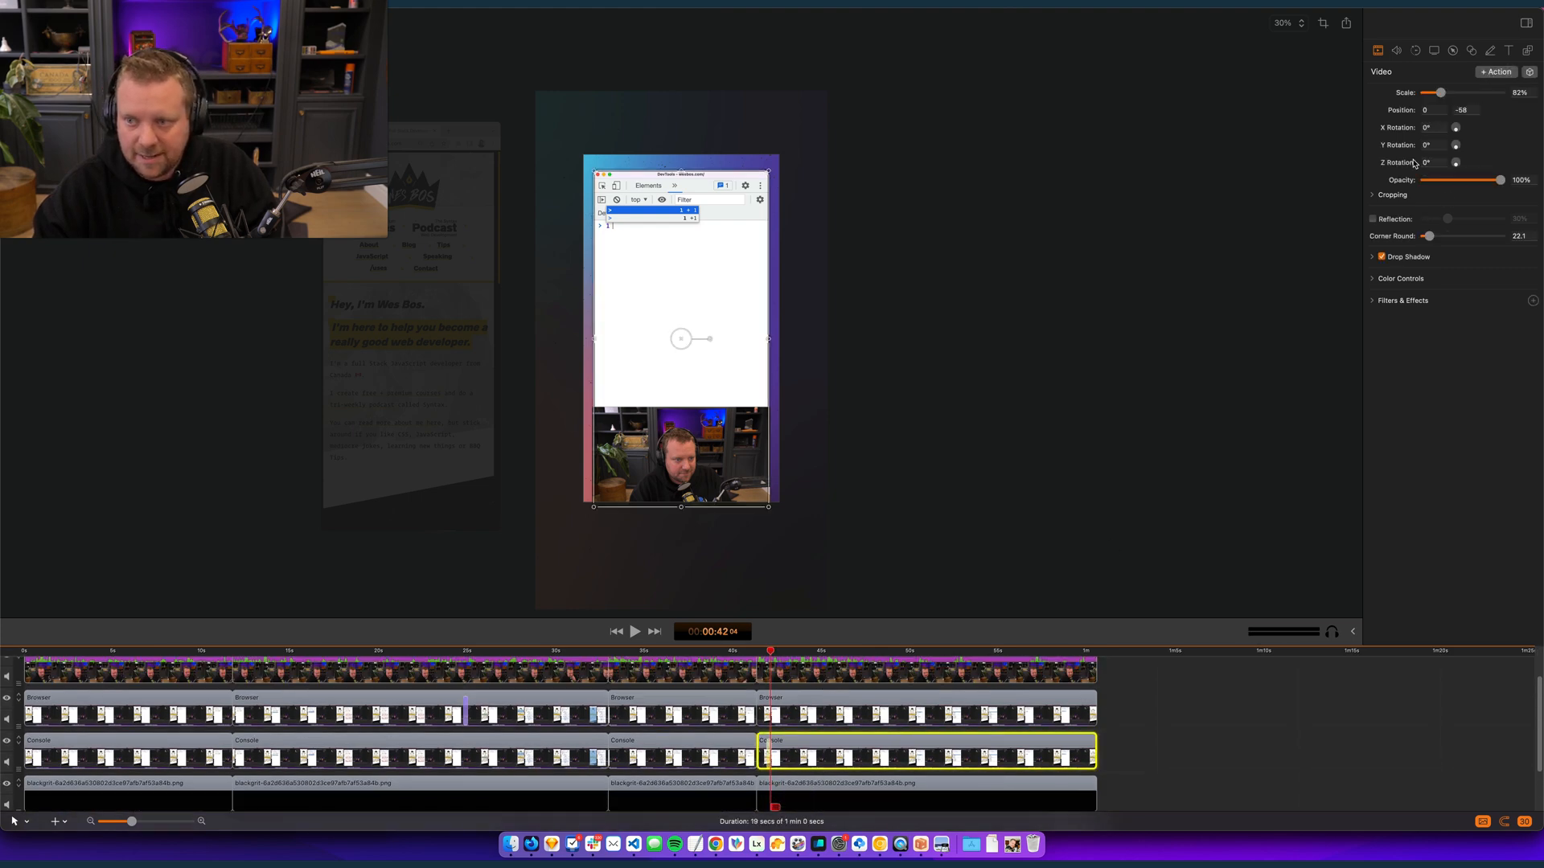
{"action": "left_click_drag", "start_coordinate": [769, 512], "coordinate": [1160, 826]}
- Play back the Console clip's enlargement and review the footage that follows to about 51 seconds
{"action": "left_click", "coordinate": [757, 653]}
{"action": "key", "text": "space"}
{"action": "left_click", "coordinate": [1114, 716]}
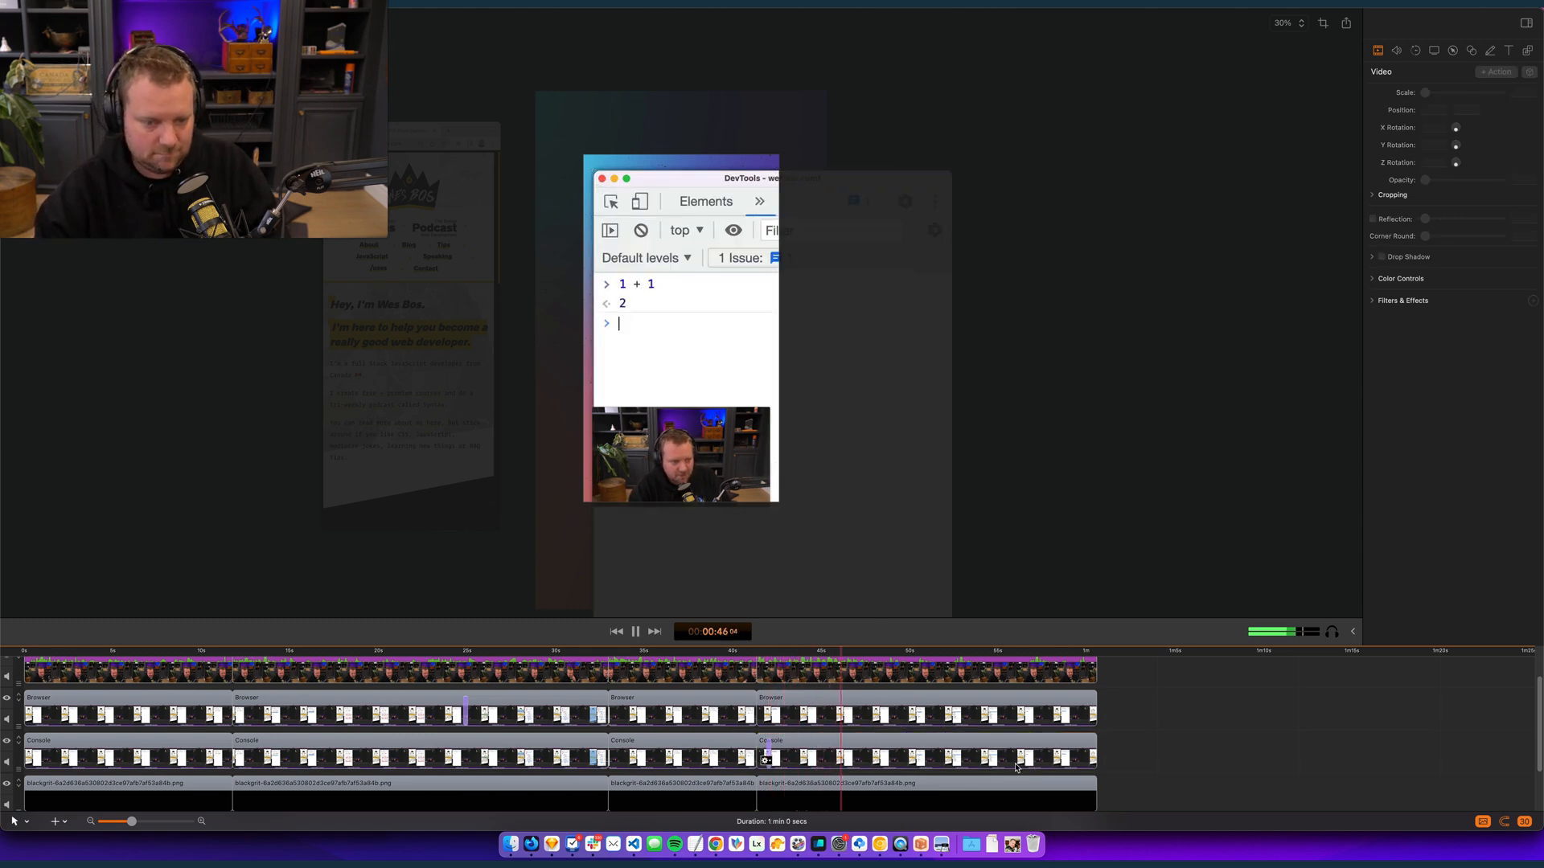
{"action": "key", "text": "space"}
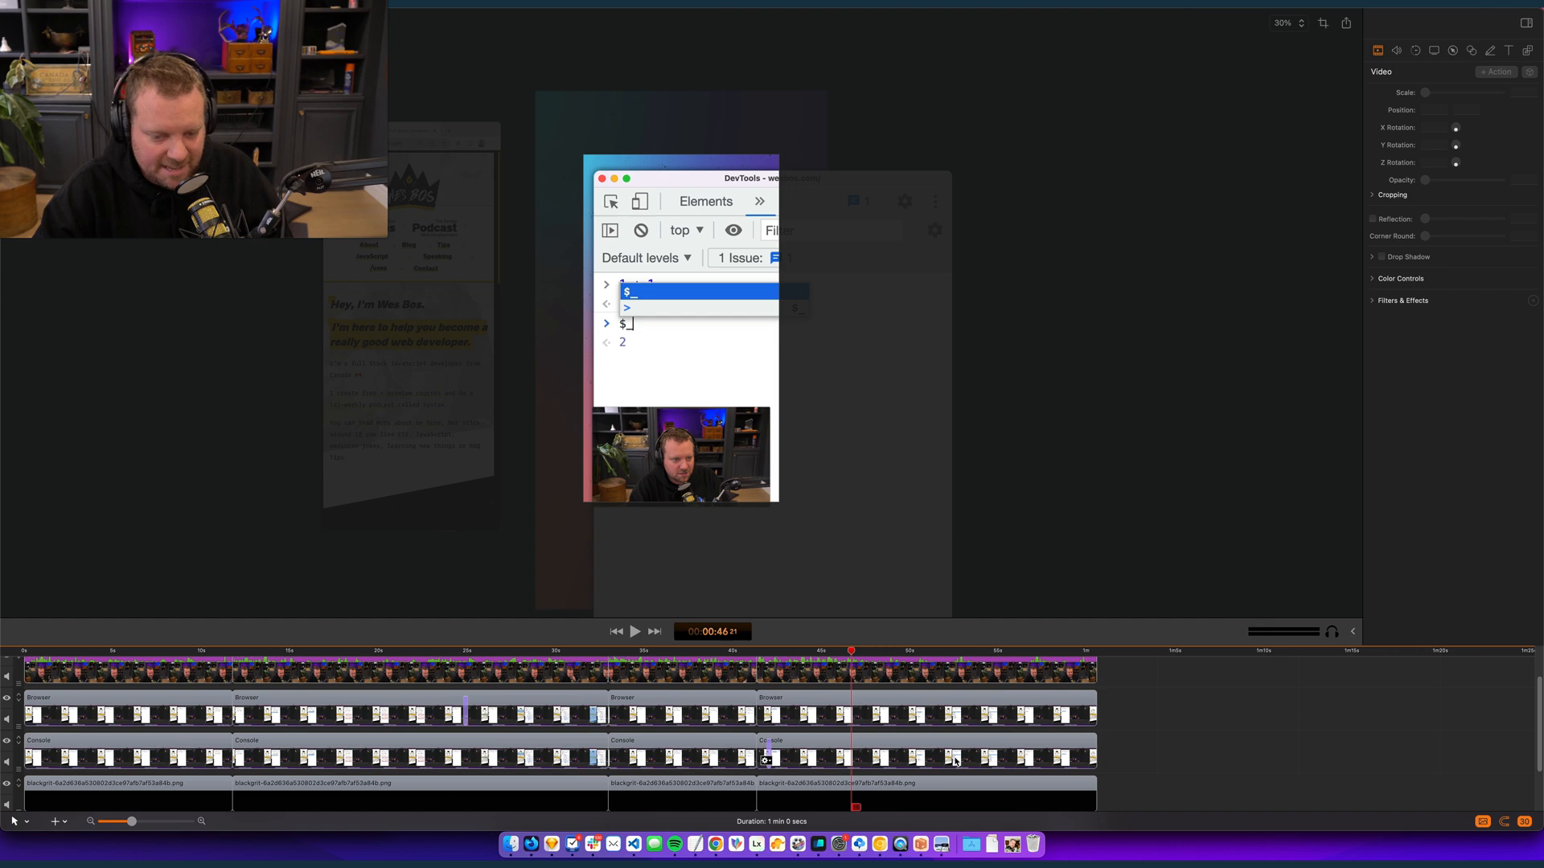
{"action": "scroll", "coordinate": [952, 758], "scroll_direction": "up", "scroll_amount": 1}
{"action": "left_click", "coordinate": [740, 651]}
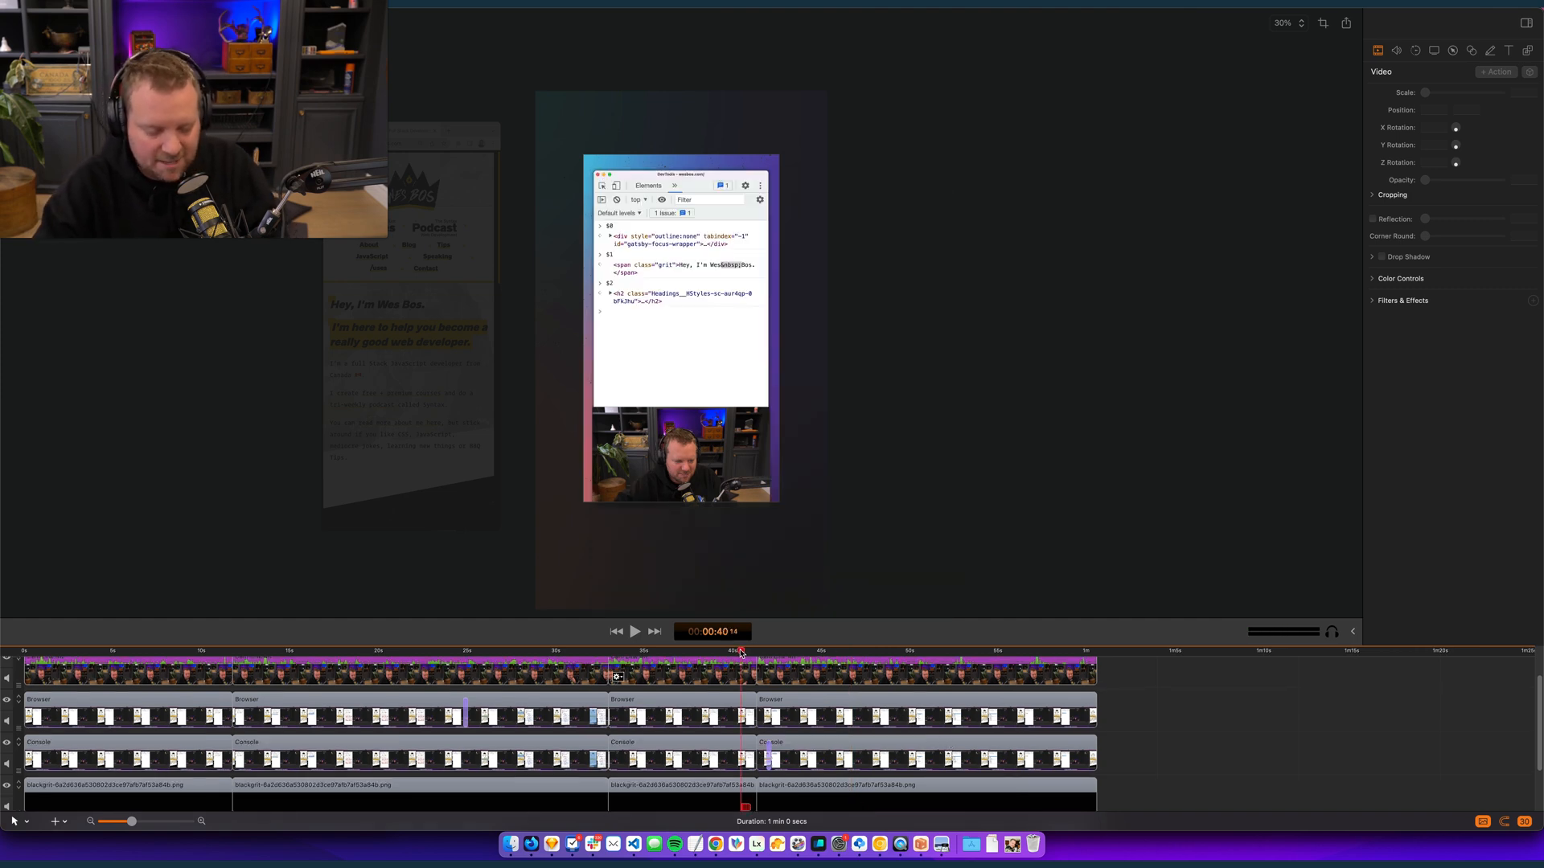
{"action": "key", "text": "space"}
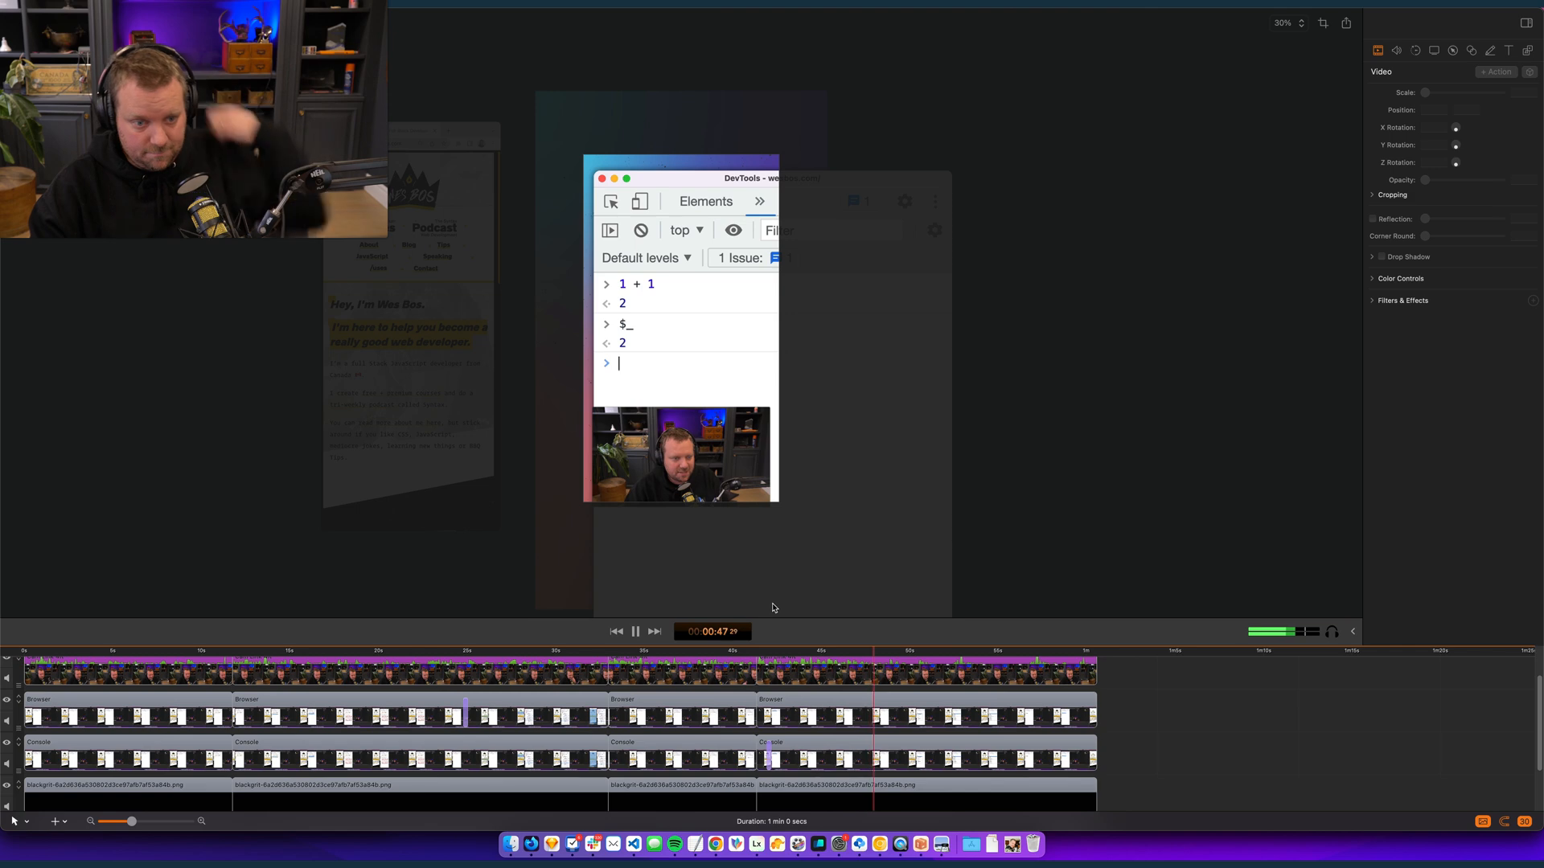
{"action": "key", "text": "space"}
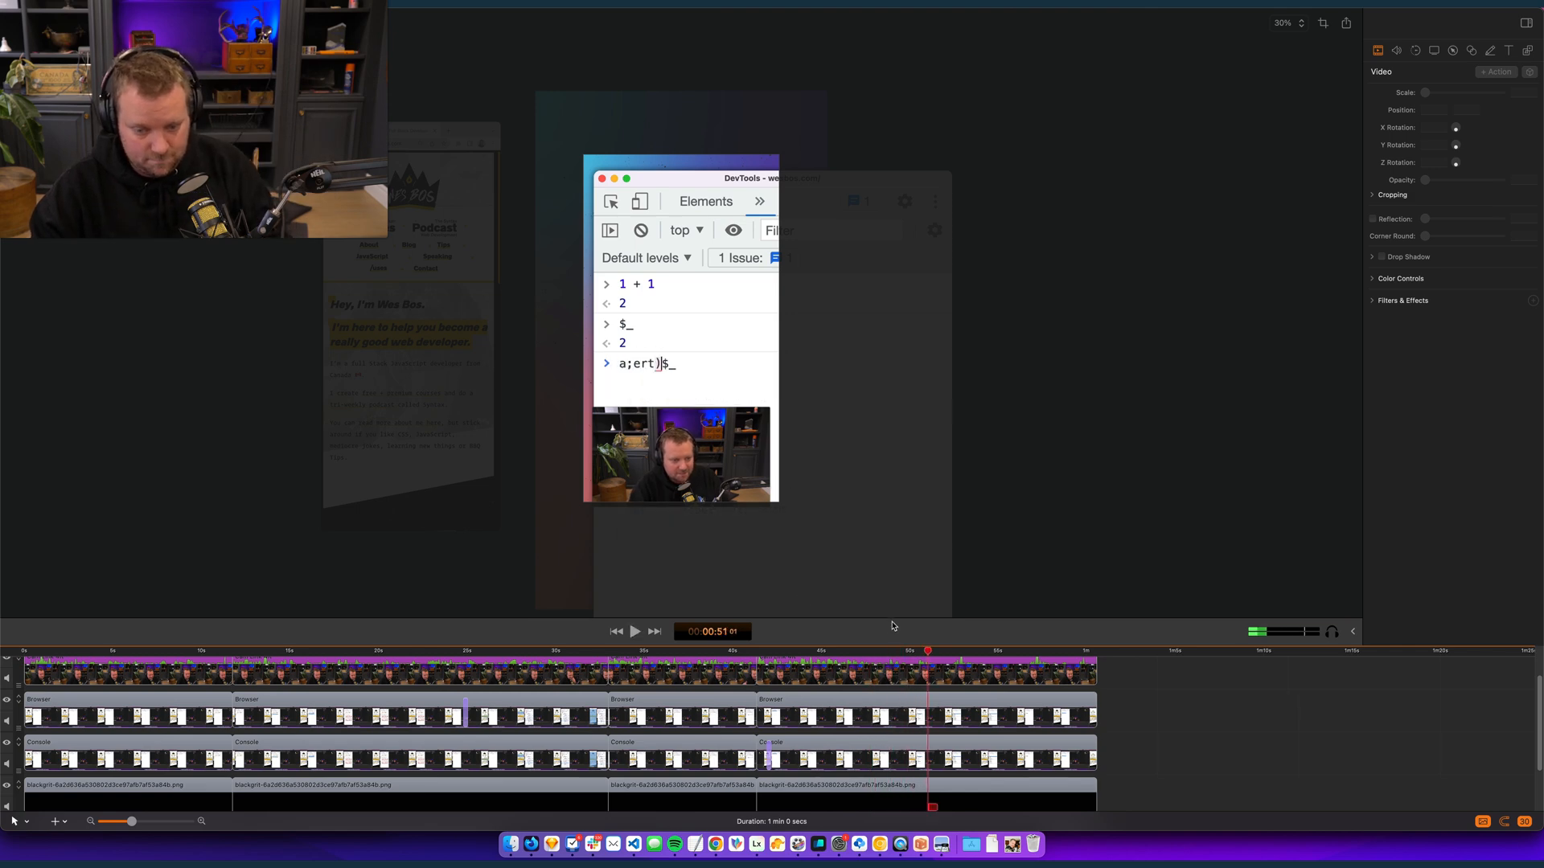
- Play on through the alert($_) mistyping and split all tracks at 00:00:56:14, once the command is written correctly
{"action": "left_click_drag", "start_coordinate": [912, 652], "coordinate": [870, 652]}
{"action": "key", "text": "space"}
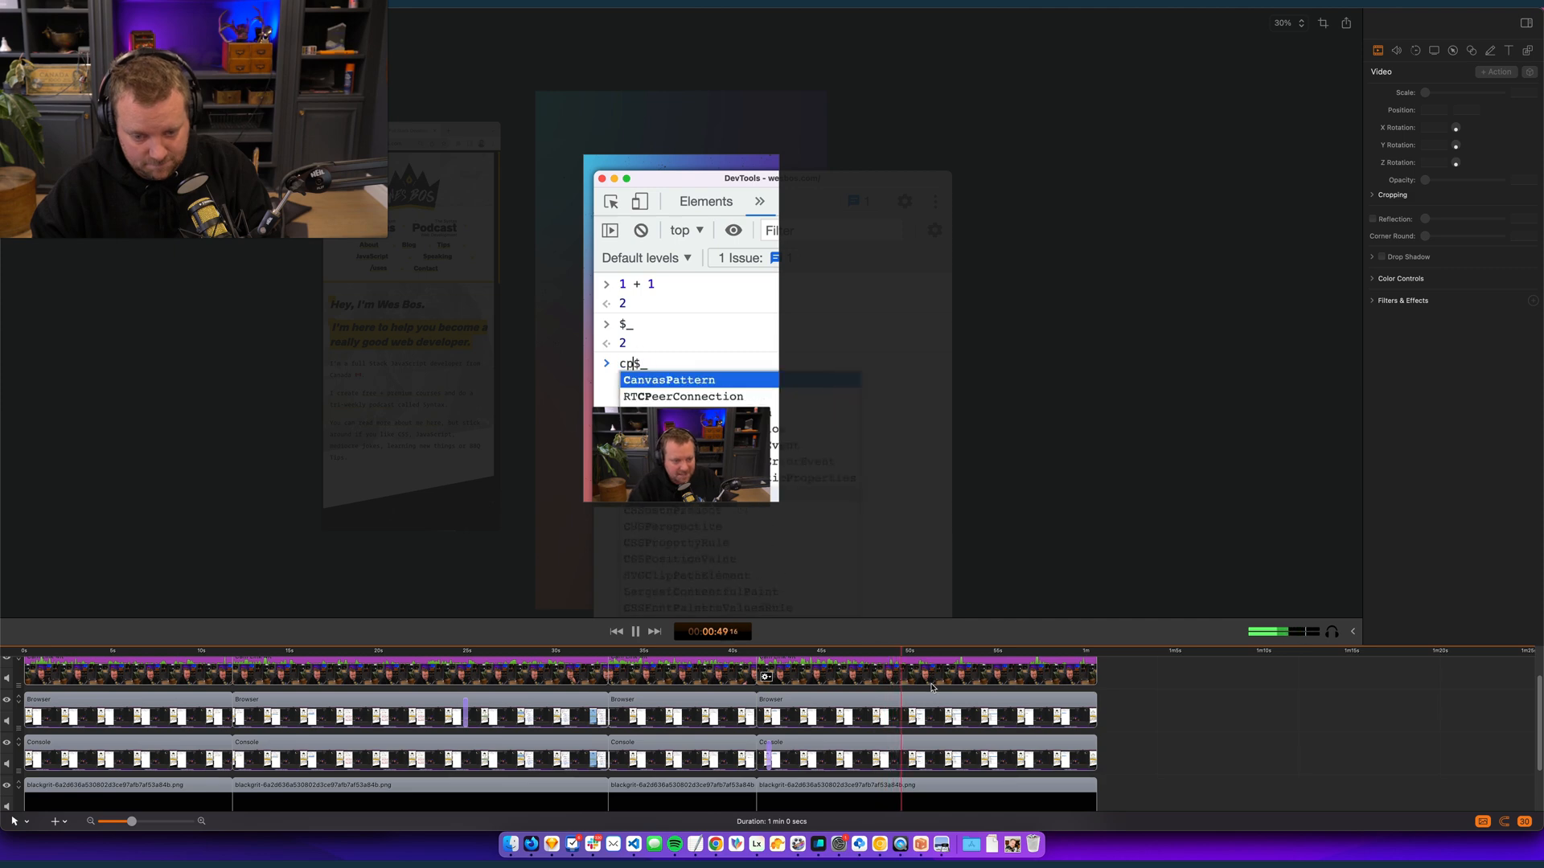
{"action": "key", "text": "space"}
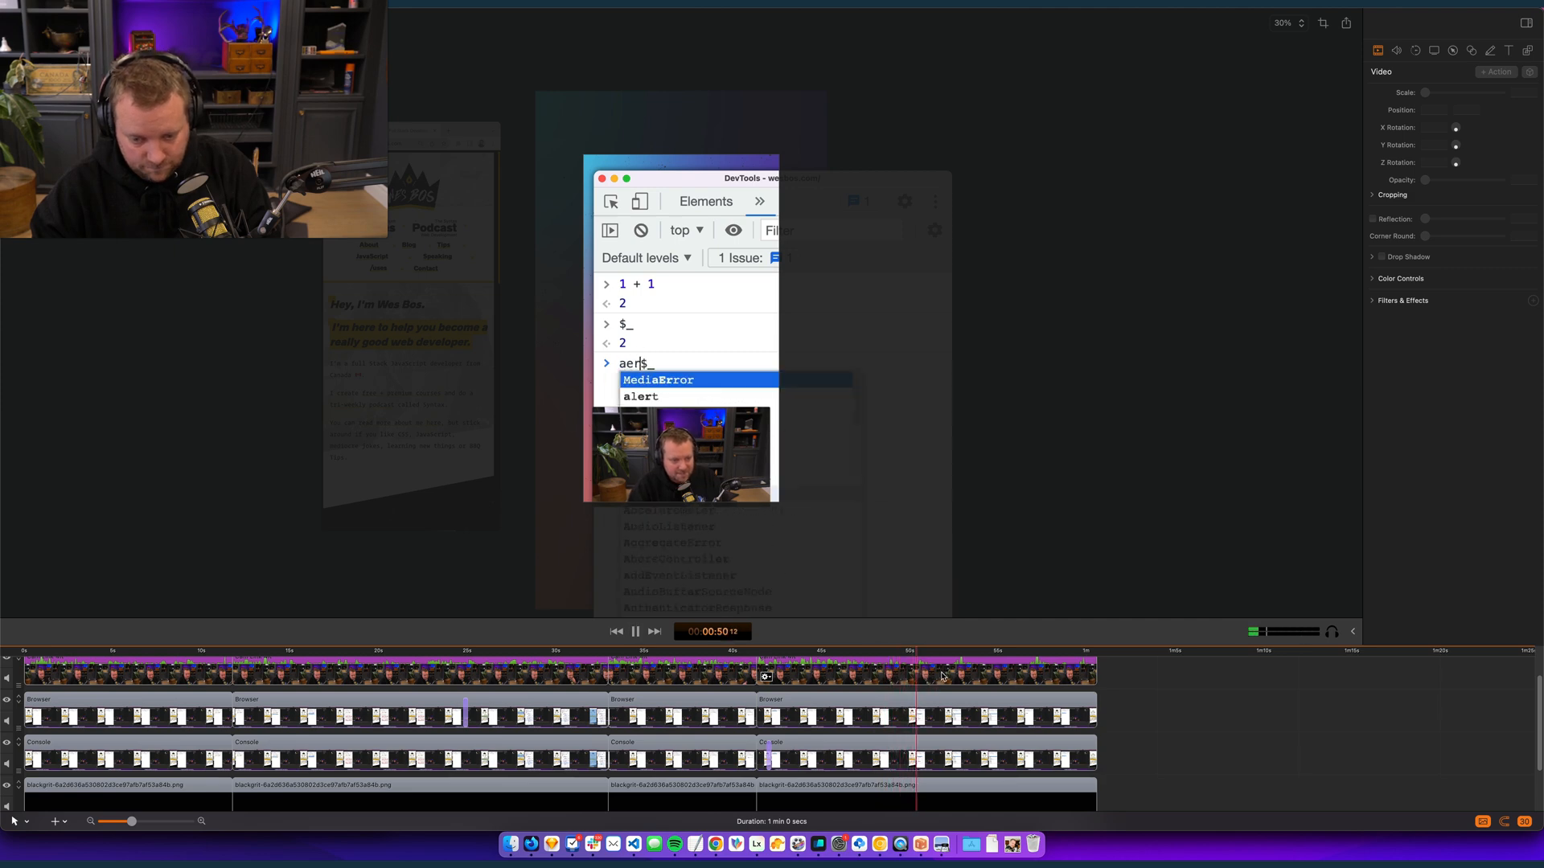
{"action": "left_click", "coordinate": [1025, 651]}
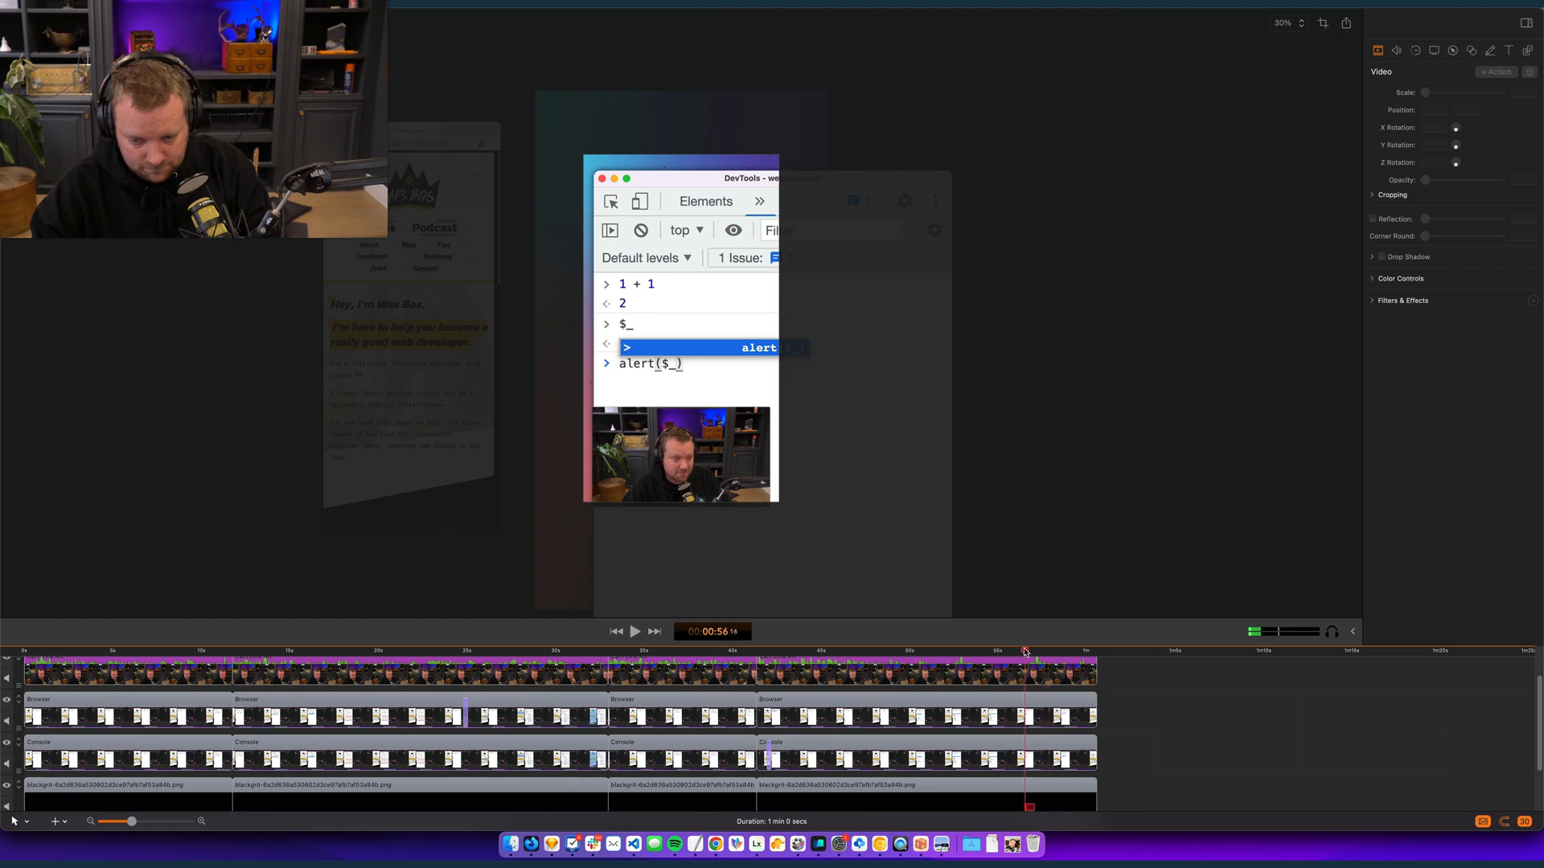
{"action": "key", "text": "t"}
- Find the point just before the mistyped alert command and split all tracks there at 00:00:48:12
{"action": "left_click_drag", "start_coordinate": [886, 650], "coordinate": [868, 646]}
{"action": "key", "text": "space"}
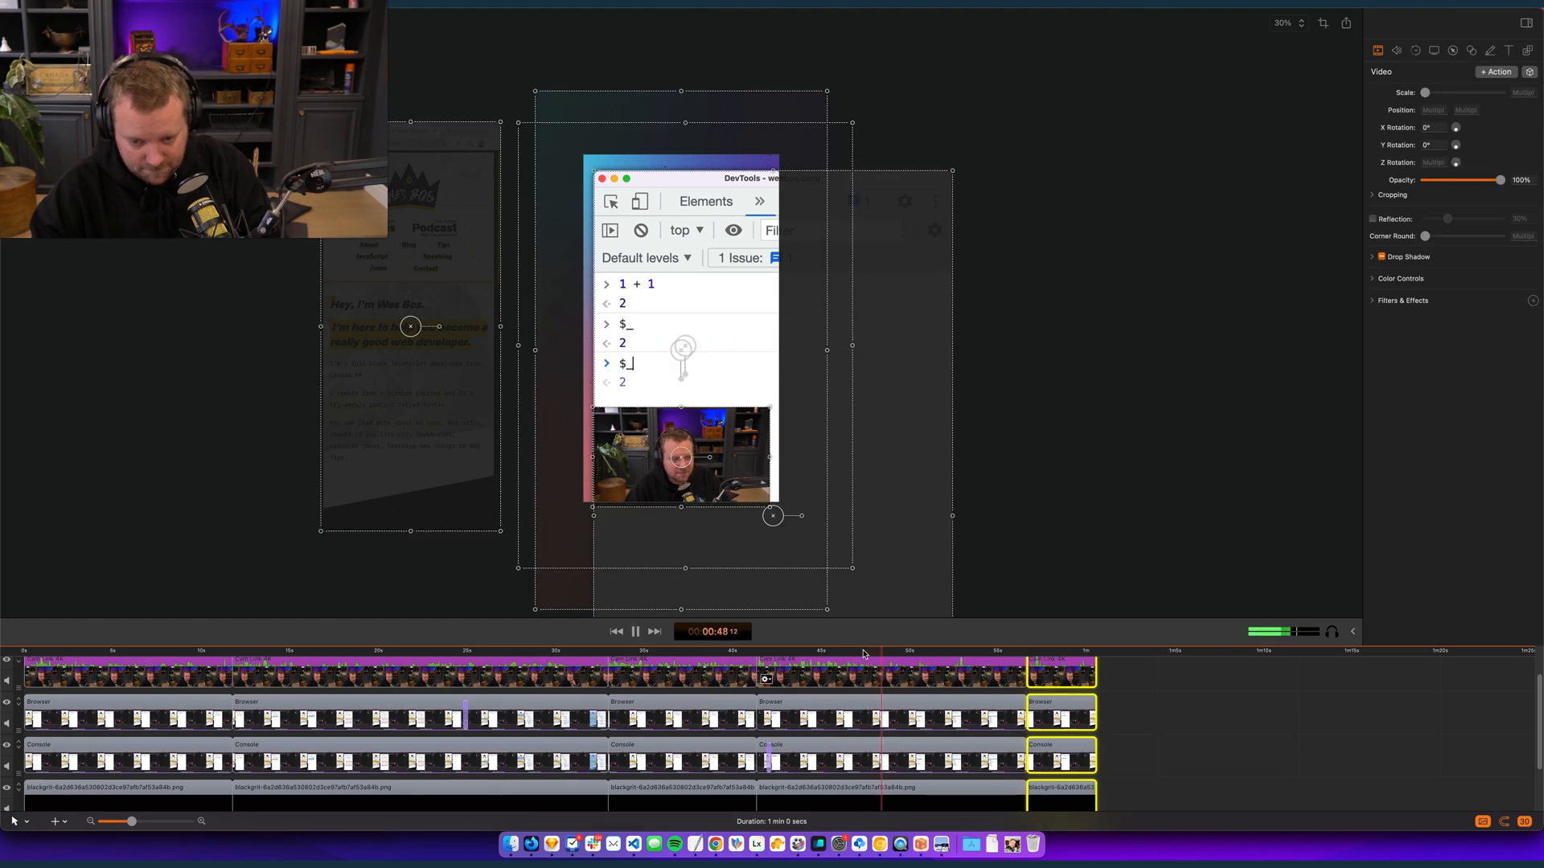
{"action": "left_click", "coordinate": [880, 650]}
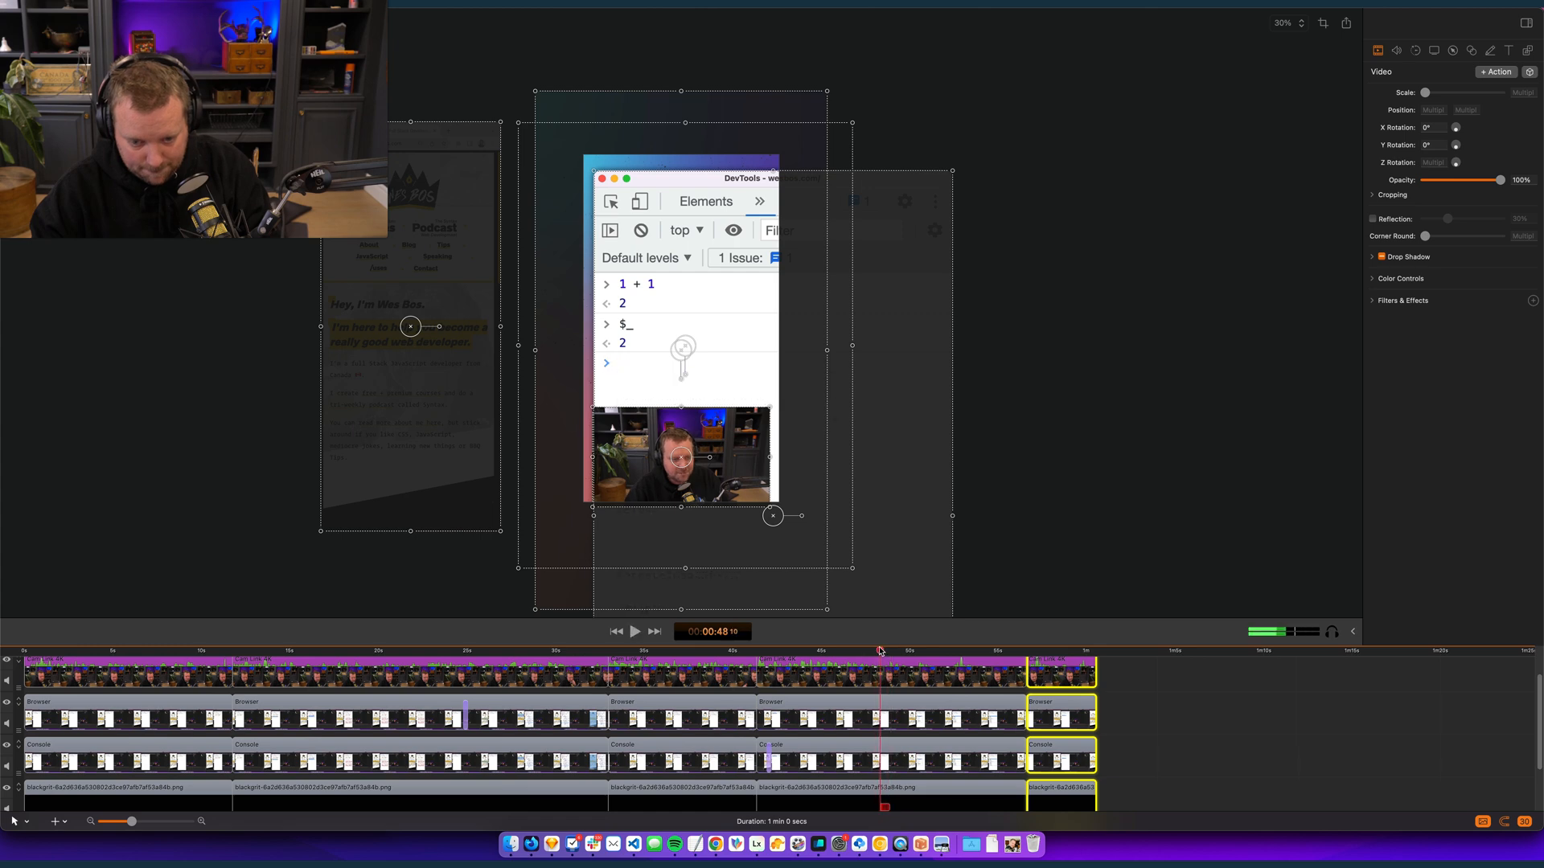
{"action": "scroll", "coordinate": [880, 653], "scroll_direction": "up", "scroll_amount": 3}
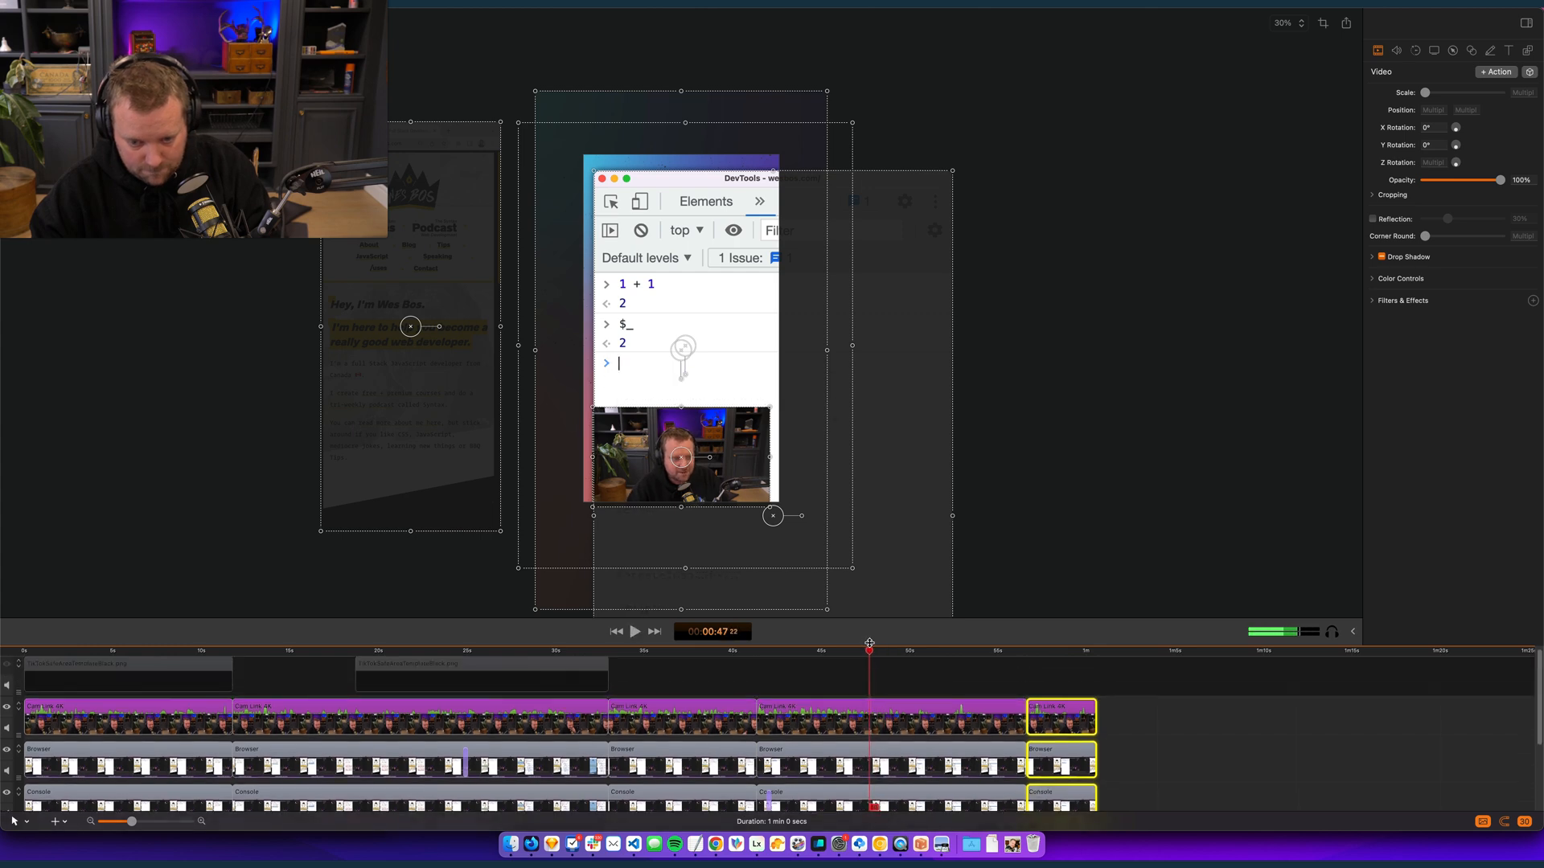
{"action": "left_click_drag", "start_coordinate": [885, 649], "coordinate": [903, 837]}
{"action": "left_click", "coordinate": [898, 683]}
{"action": "key", "text": "t"}
- Delete the segments between the splits at 00:00:48:12 and 00:00:56:14 and close the gap on all tracks
{"action": "scroll", "coordinate": [917, 724], "scroll_direction": "up", "scroll_amount": 3}
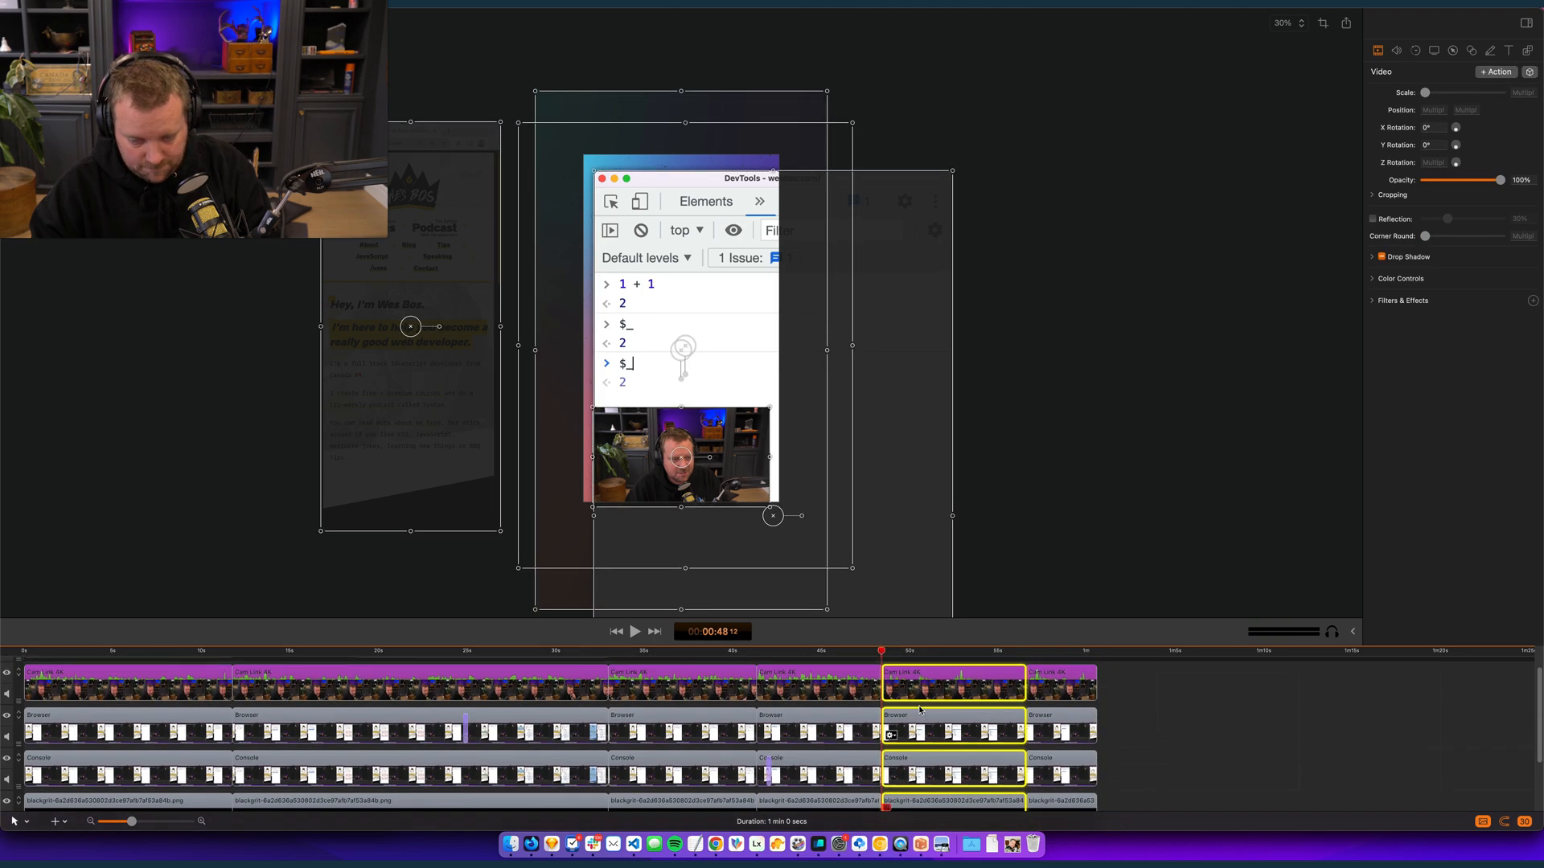
{"action": "key", "text": "Delete"}
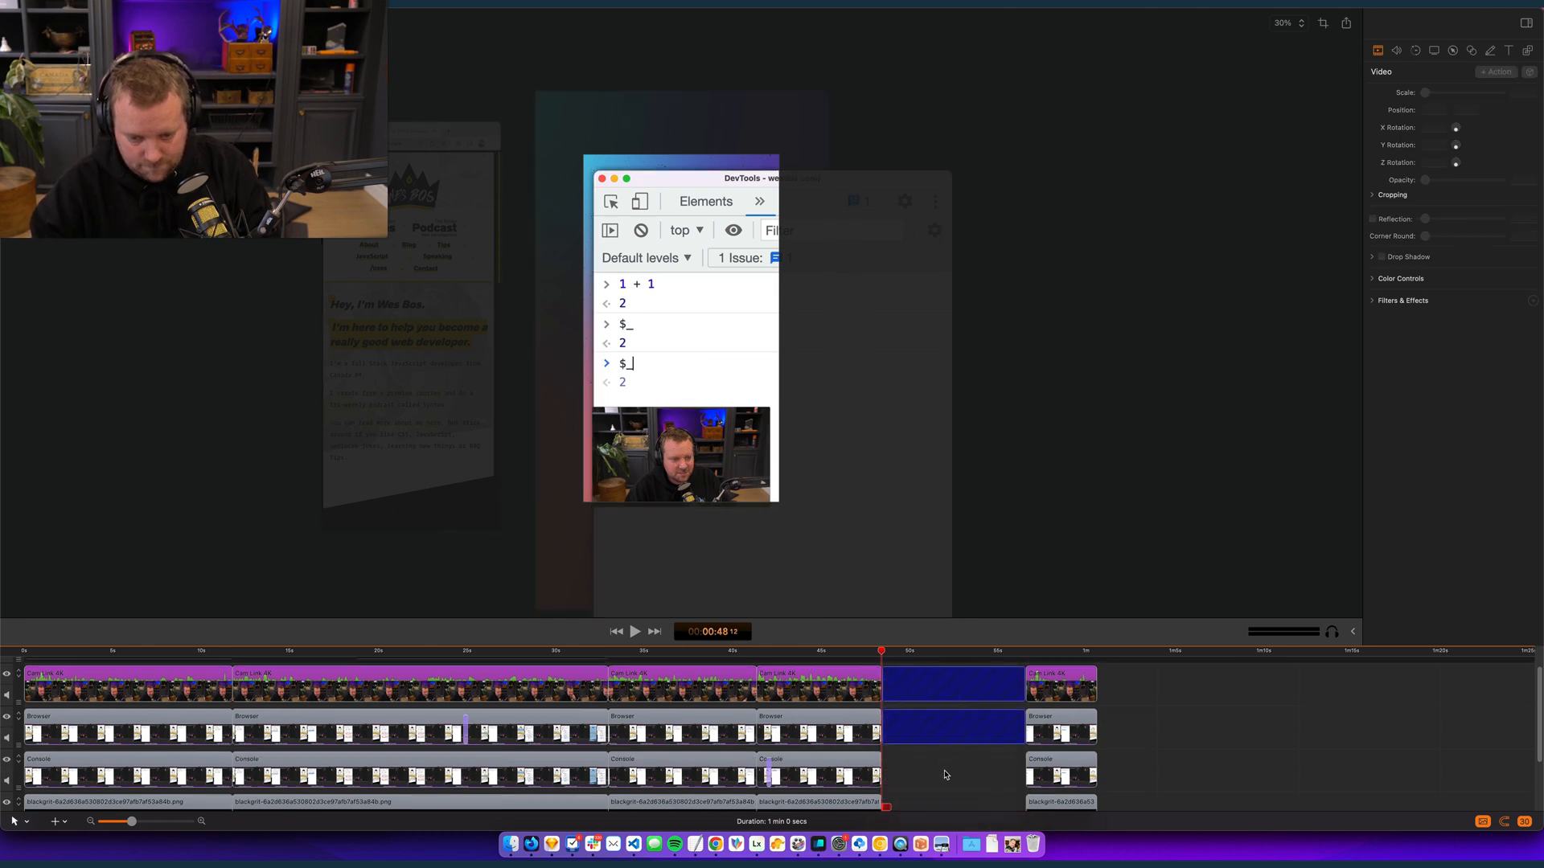
{"action": "scroll", "coordinate": [945, 772], "scroll_direction": "down", "scroll_amount": 2}
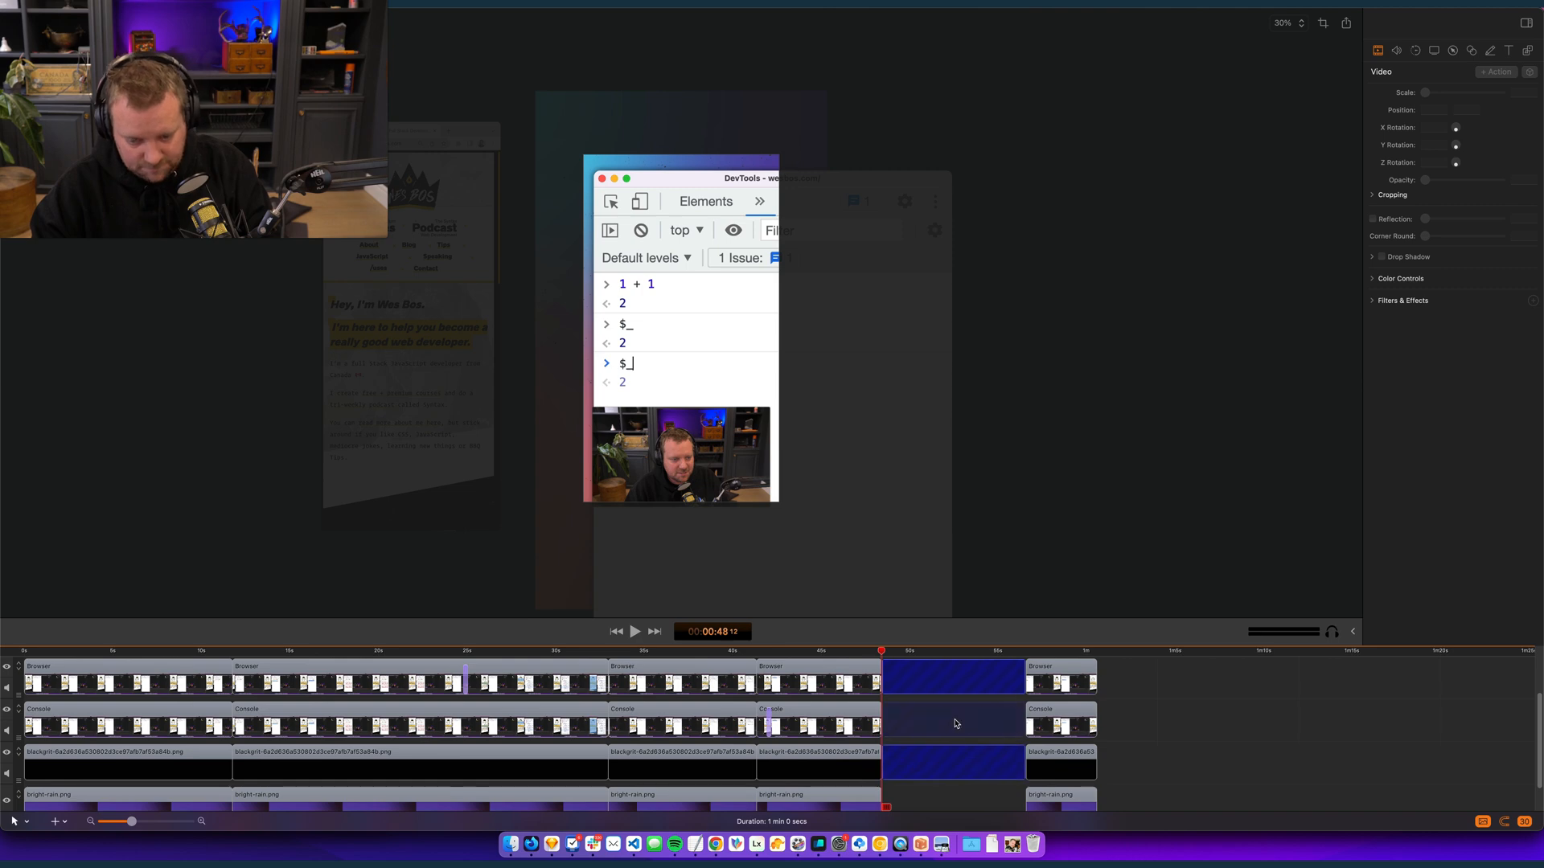
{"action": "scroll", "coordinate": [947, 754], "scroll_direction": "down", "scroll_amount": 2}
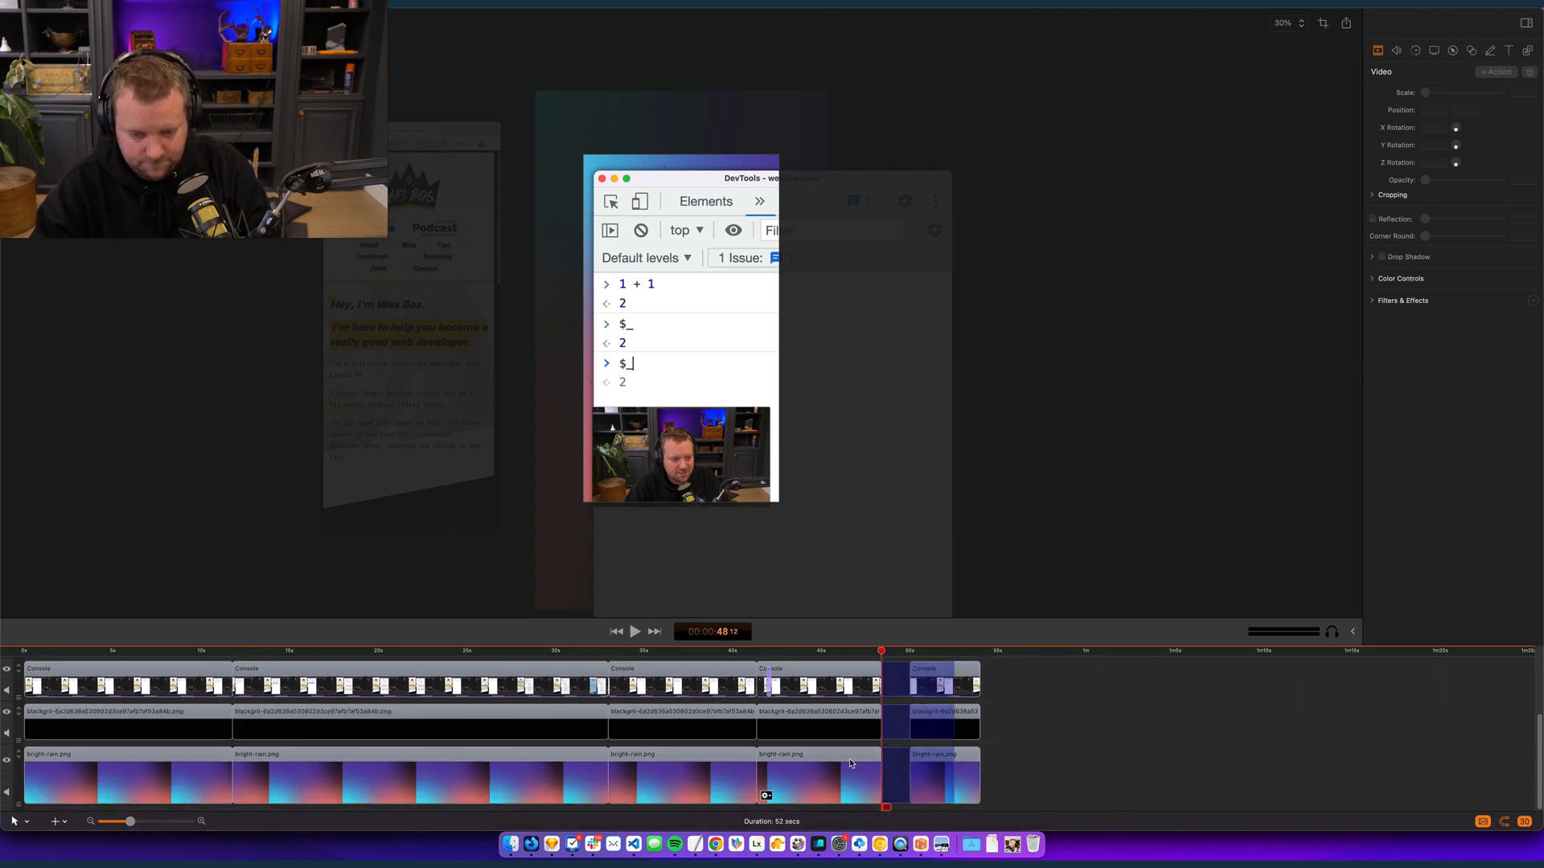
{"action": "key", "text": "Delete"}
- Play from the closed gap near 48 seconds to the end of the edit to check the alert command
{"action": "scroll", "coordinate": [865, 692], "scroll_direction": "up", "scroll_amount": 4}
{"action": "key", "text": "space"}
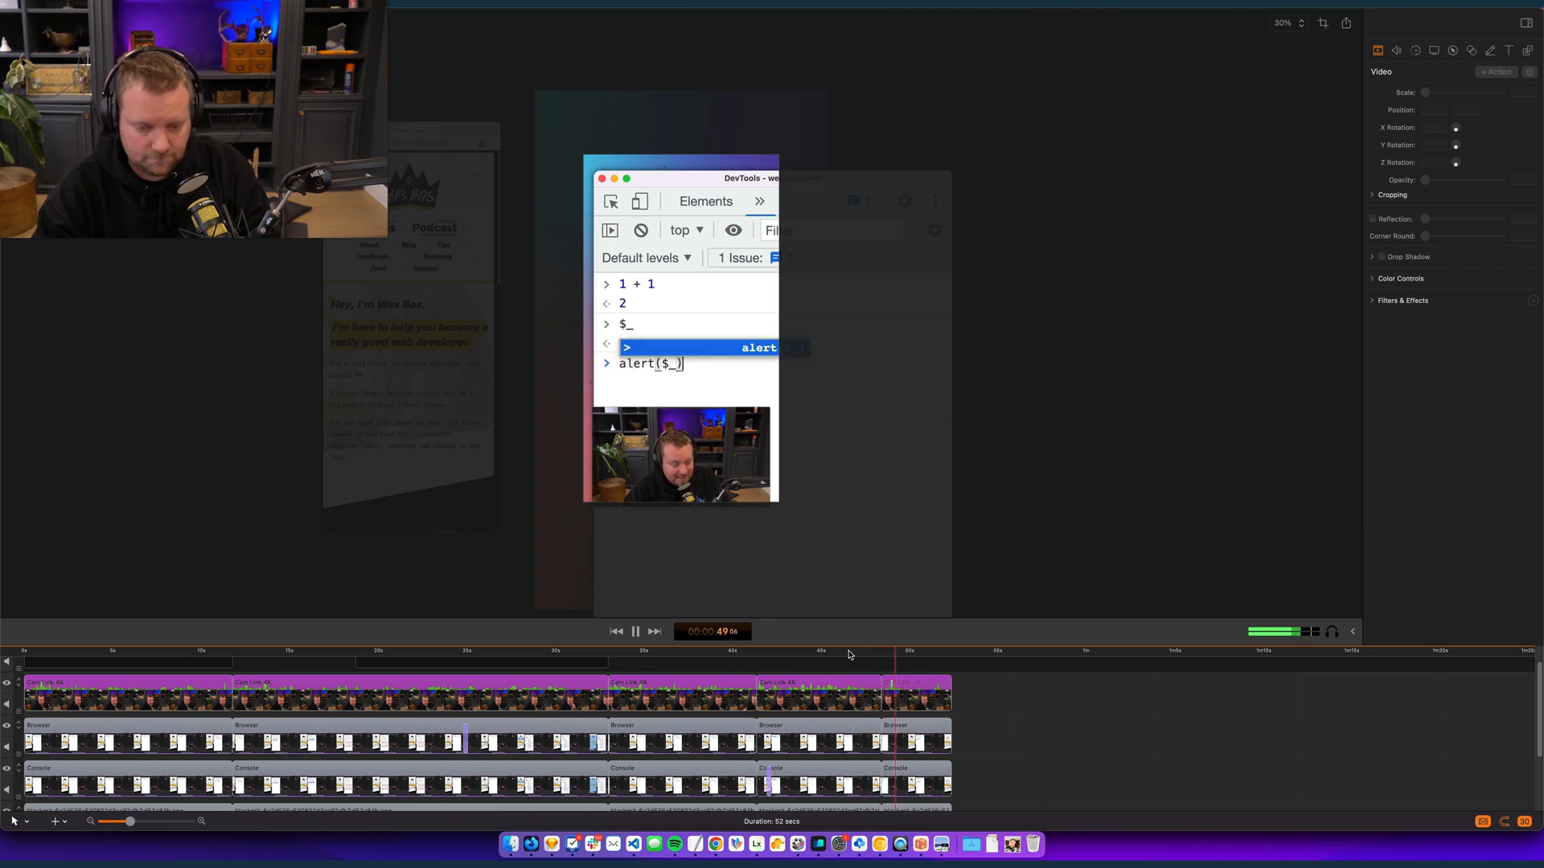
{"action": "scroll", "coordinate": [933, 693], "scroll_direction": "up", "scroll_amount": 2}
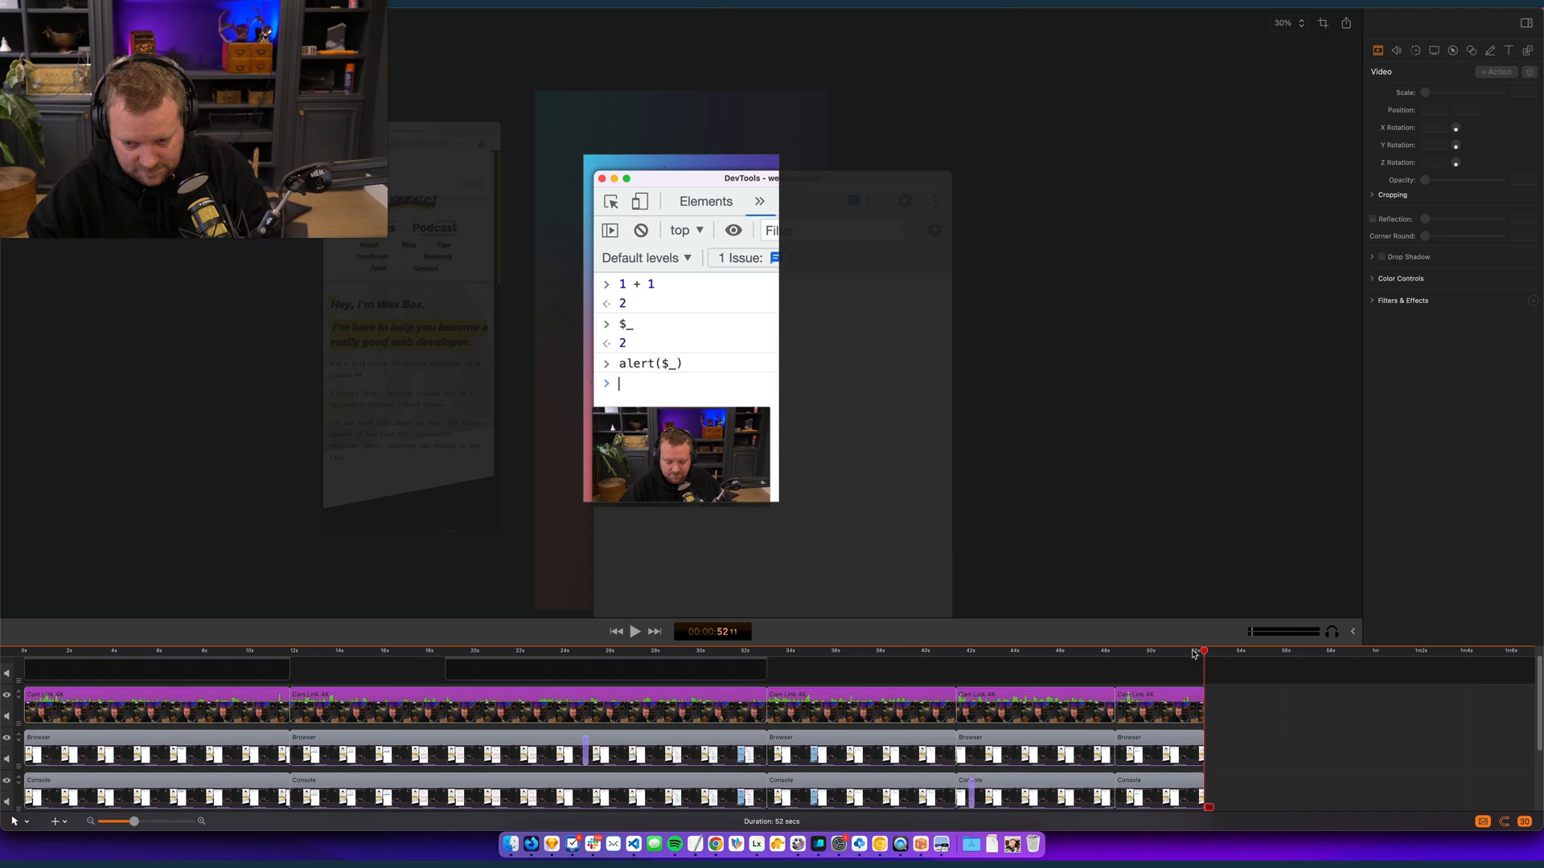
- Review the opening of the edit from the start to about 2 seconds and return the playhead to 00:00:00:00
{"action": "left_click_drag", "start_coordinate": [1195, 655], "coordinate": [497, 670]}
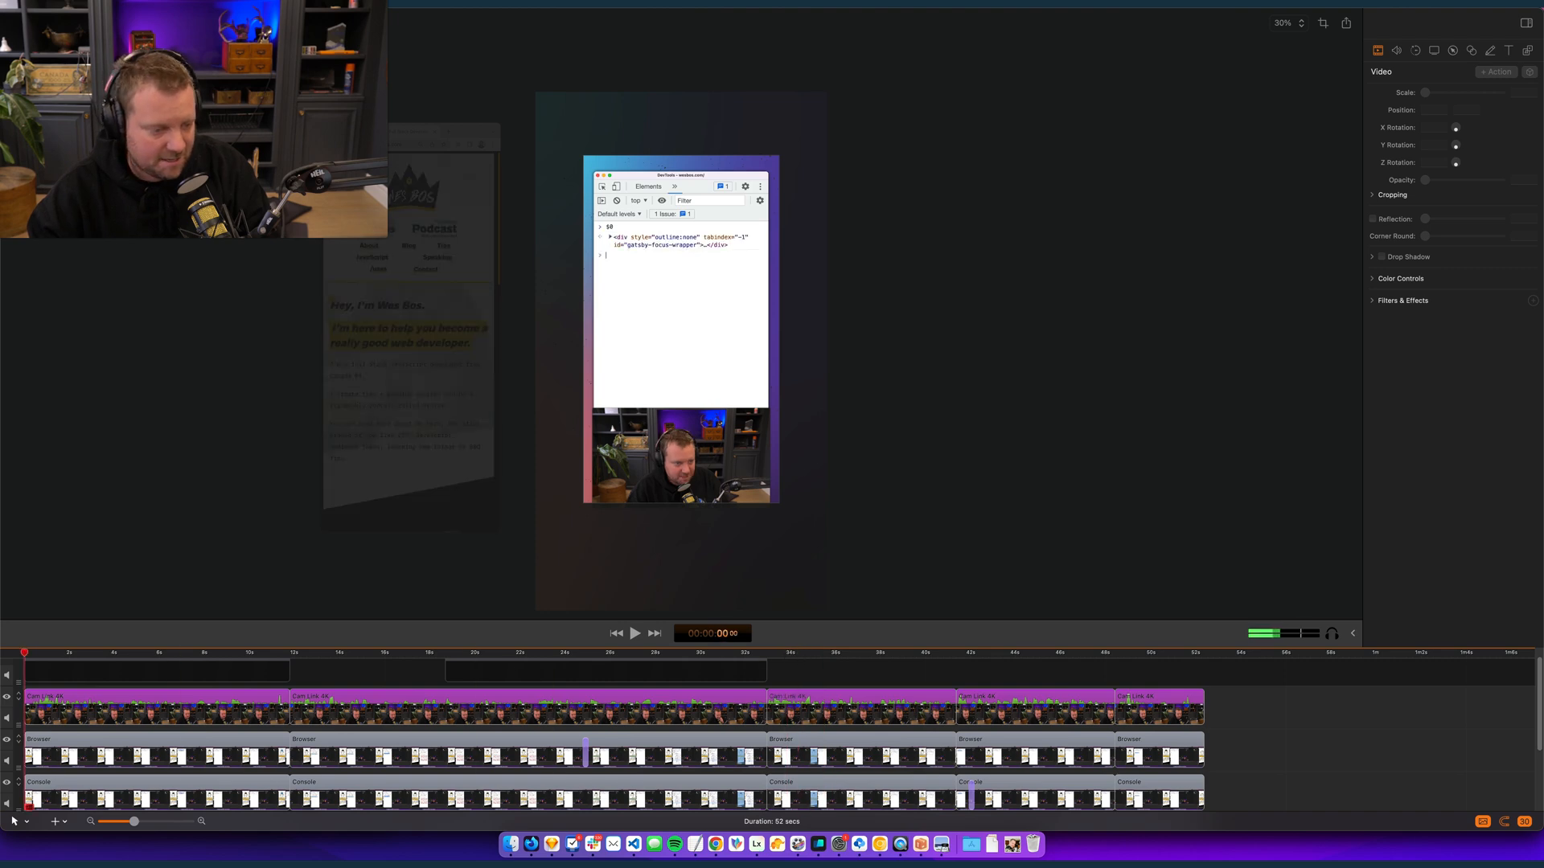
{"action": "key", "text": "super+minus"}
{"action": "key", "text": "super+minus"}
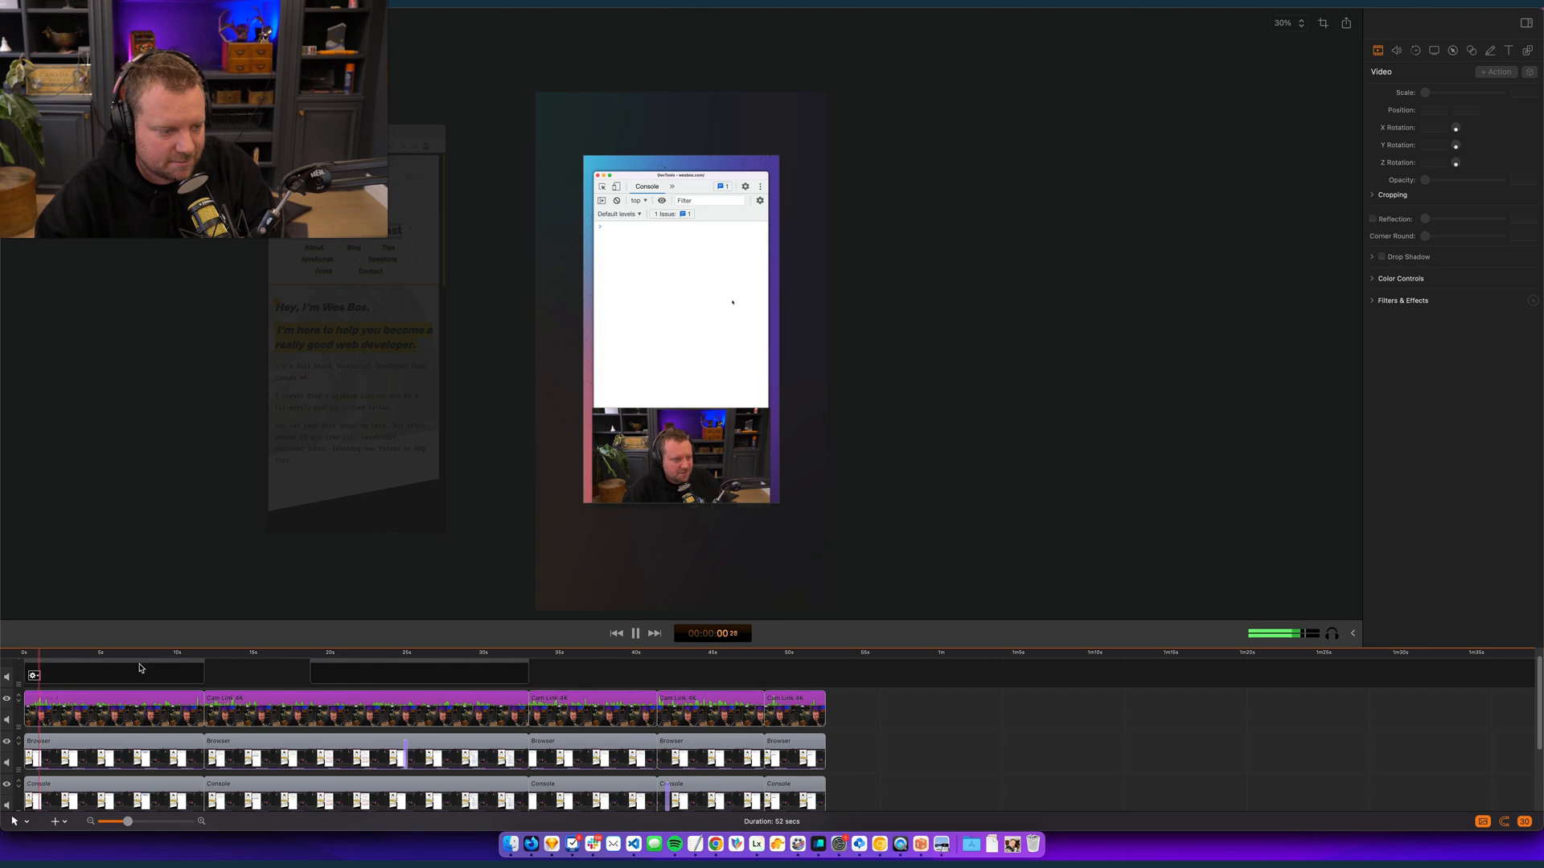
{"action": "key", "text": "space"}
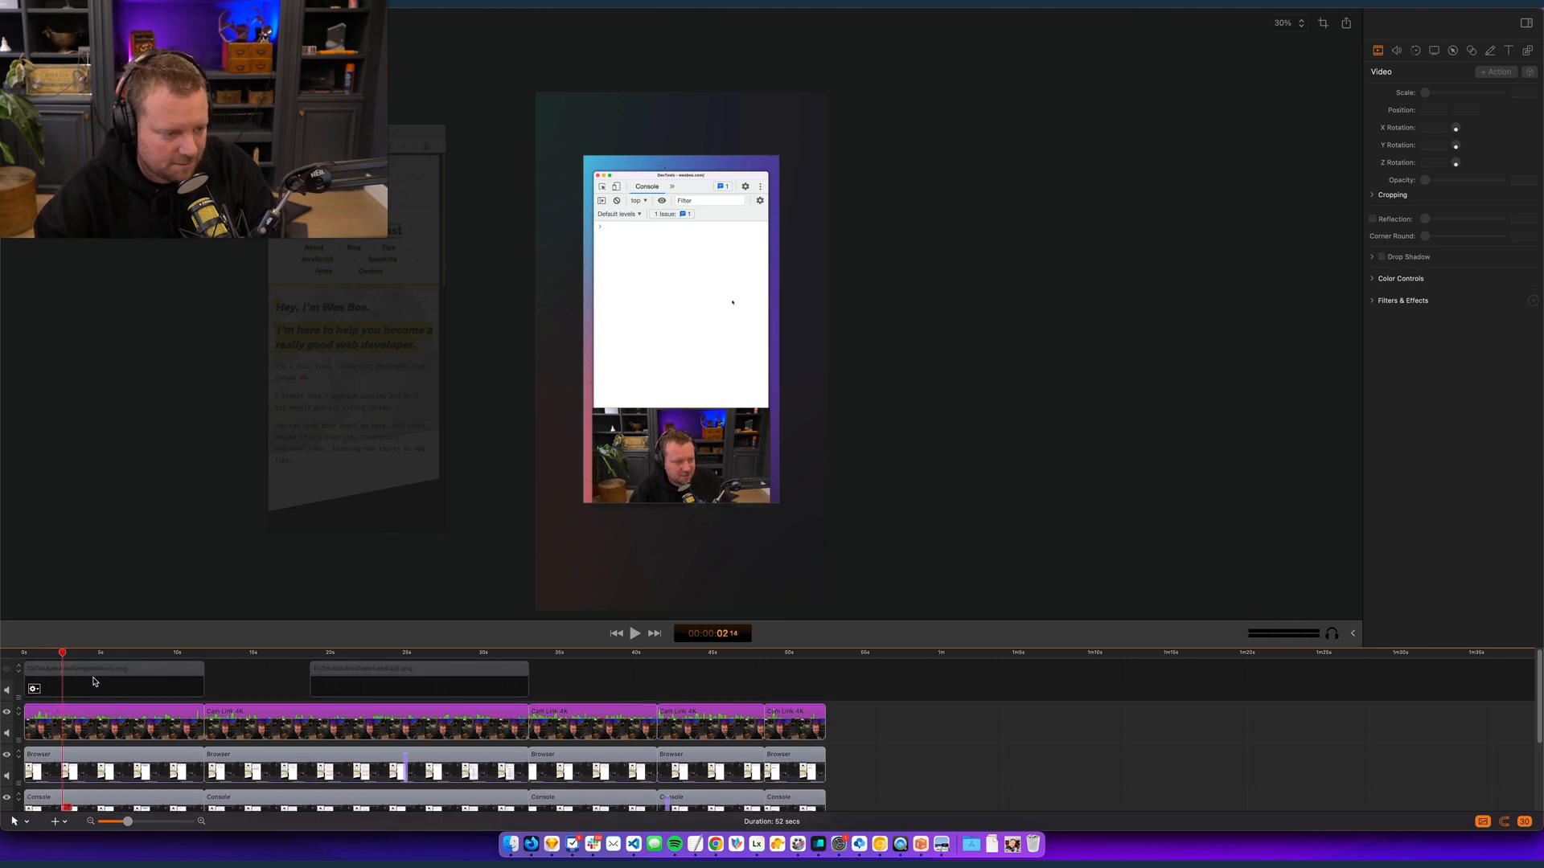
{"action": "left_click_drag", "start_coordinate": [63, 658], "coordinate": [22, 659]}
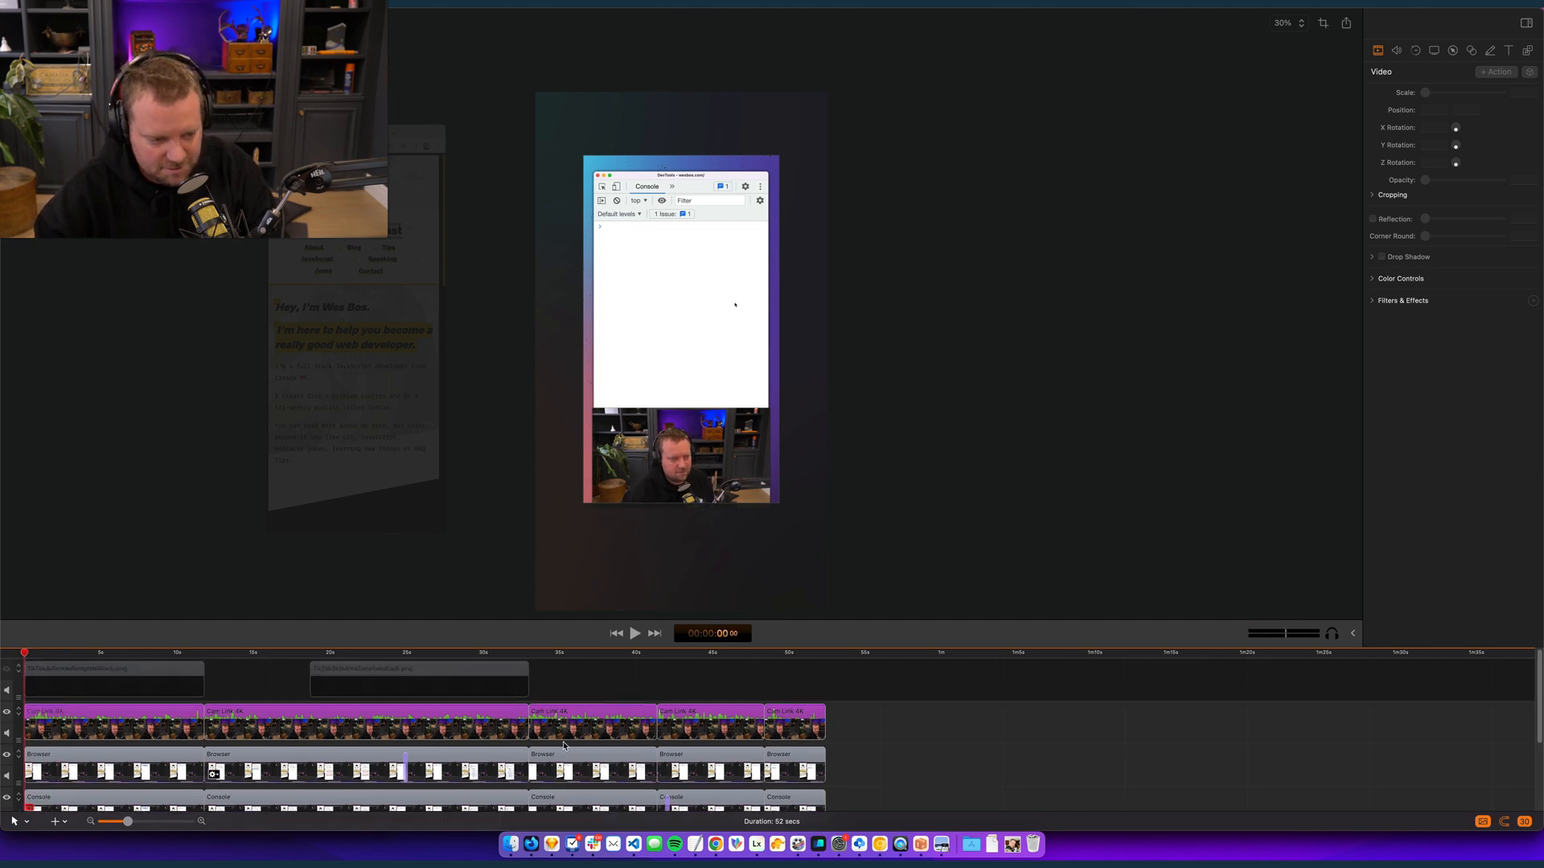
- Add the Chrome logo from the art folder on a new top track at the start, and delete both TikTok overlay clips
{"action": "left_click", "coordinate": [1012, 844]}
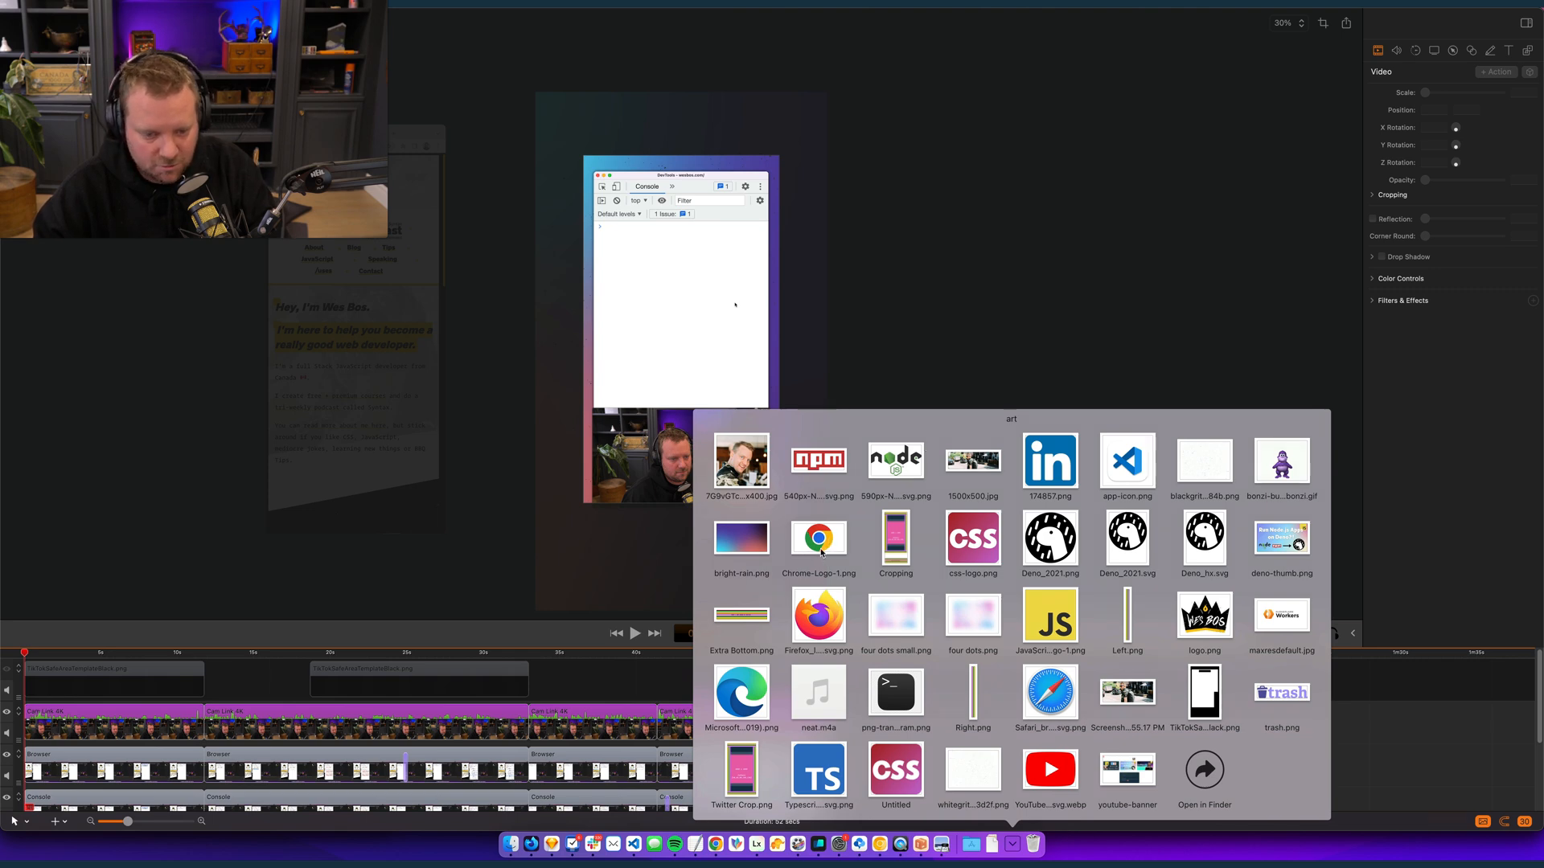
{"action": "left_click_drag", "start_coordinate": [819, 547], "coordinate": [71, 761]}
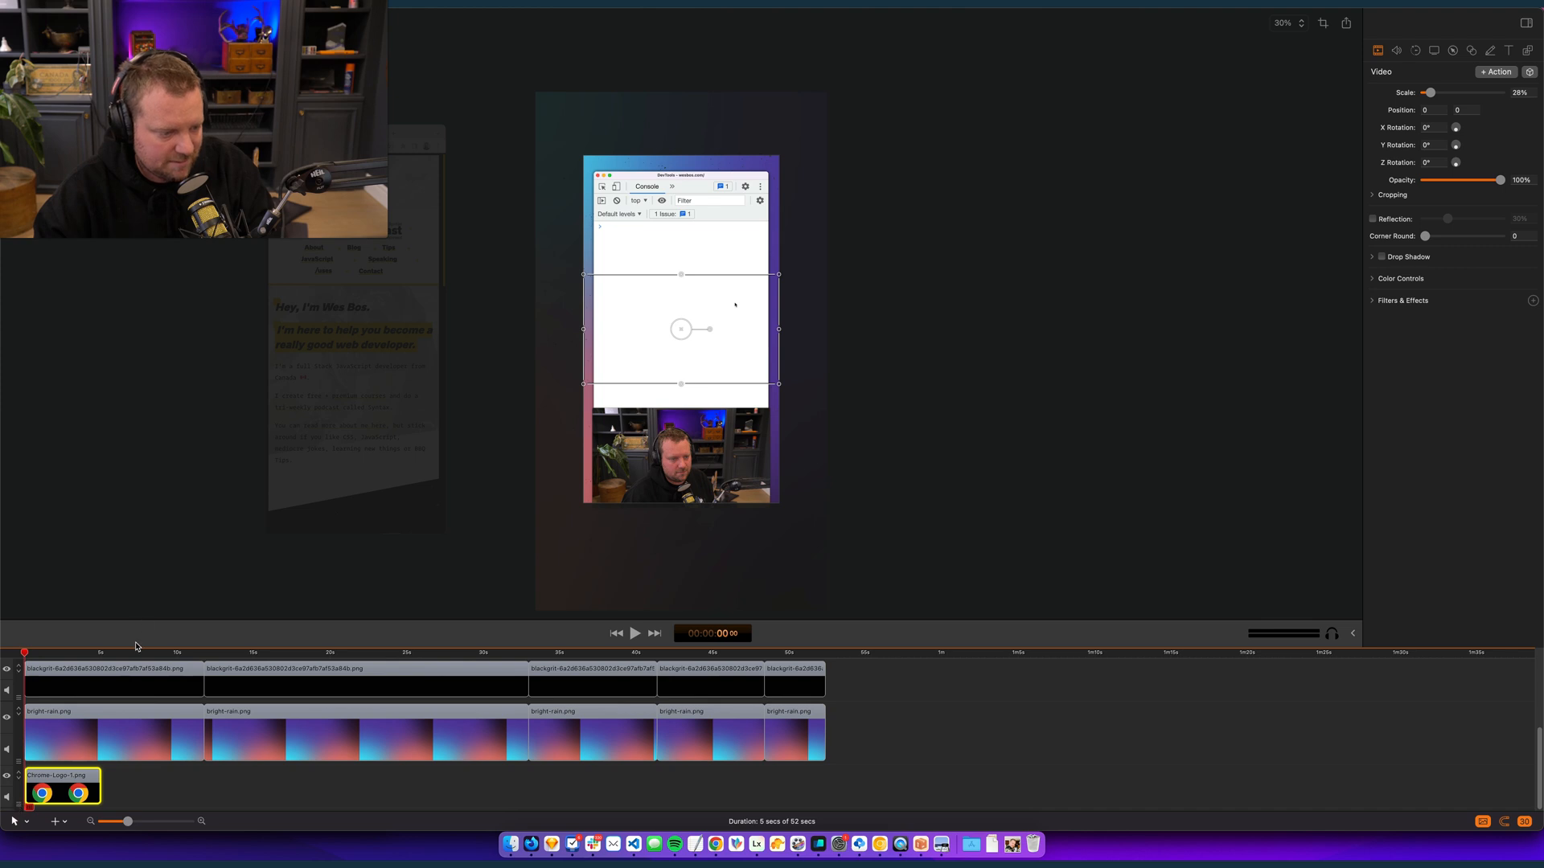
{"action": "left_click_drag", "start_coordinate": [138, 648], "coordinate": [137, 447]}
{"action": "left_click_drag", "start_coordinate": [20, 774], "coordinate": [38, 527]}
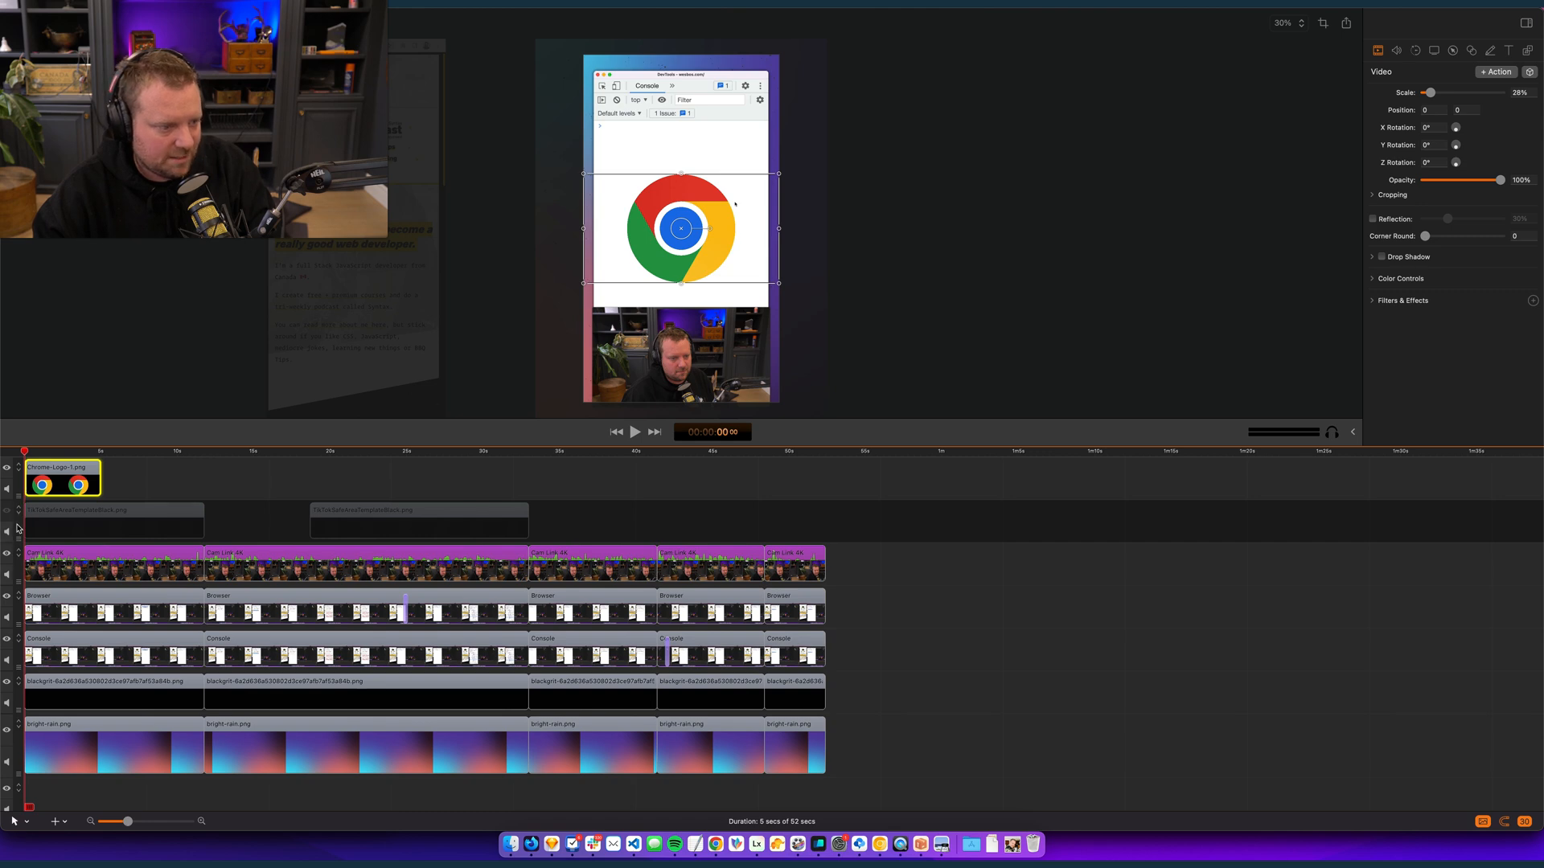
{"action": "left_click_drag", "start_coordinate": [155, 533], "coordinate": [593, 531]}
{"action": "key", "text": "Delete"}
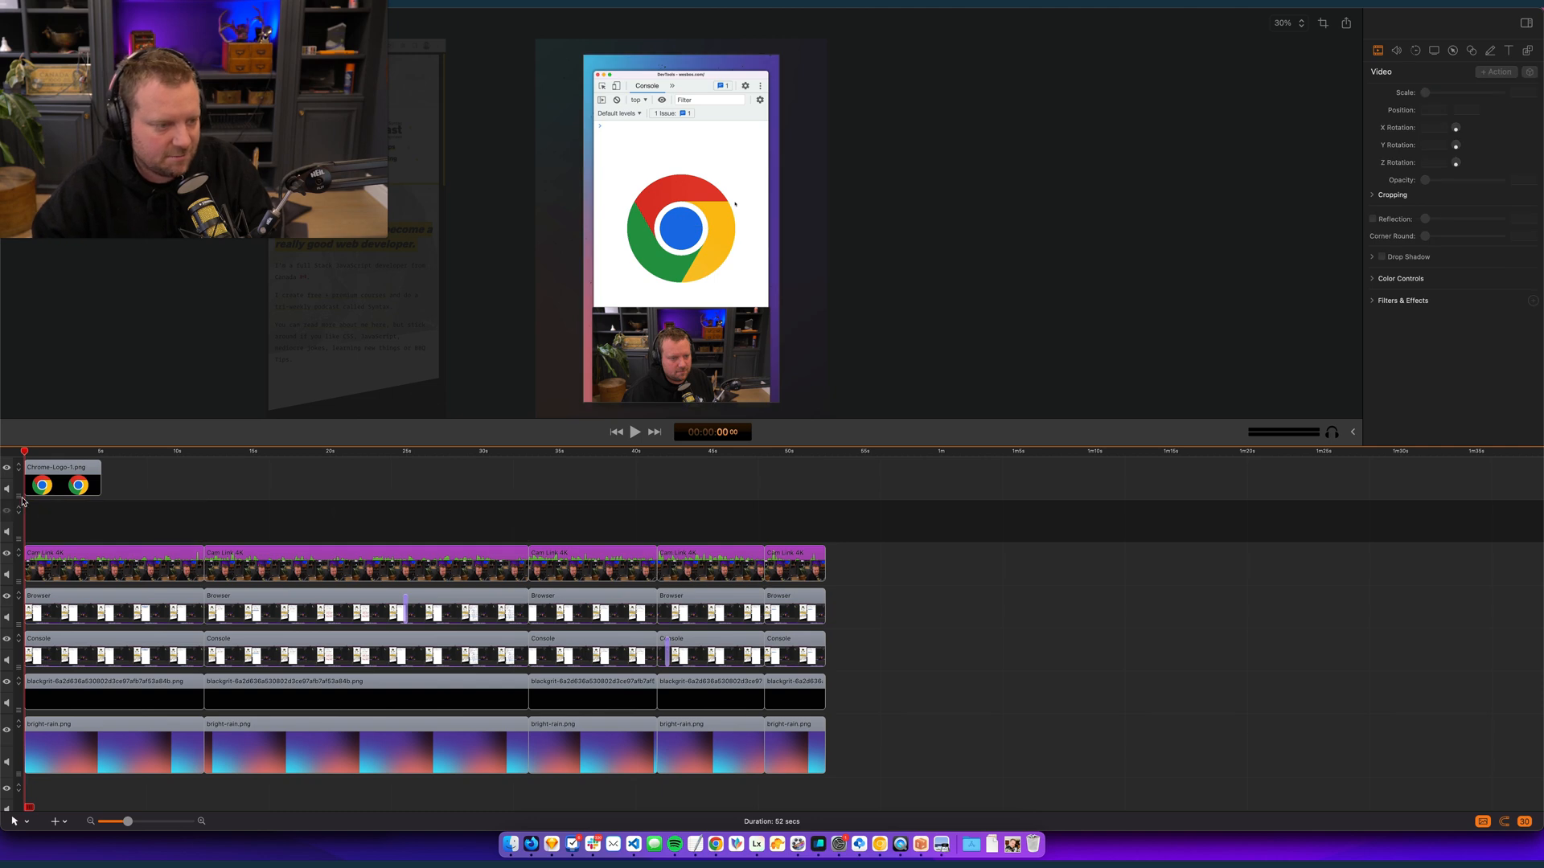
- Add the Firefox logo at 14% and the Edge logo at about 104% on tracks below Chrome, with the Chrome logo shrunk to 11%
{"action": "left_click", "coordinate": [50, 482]}
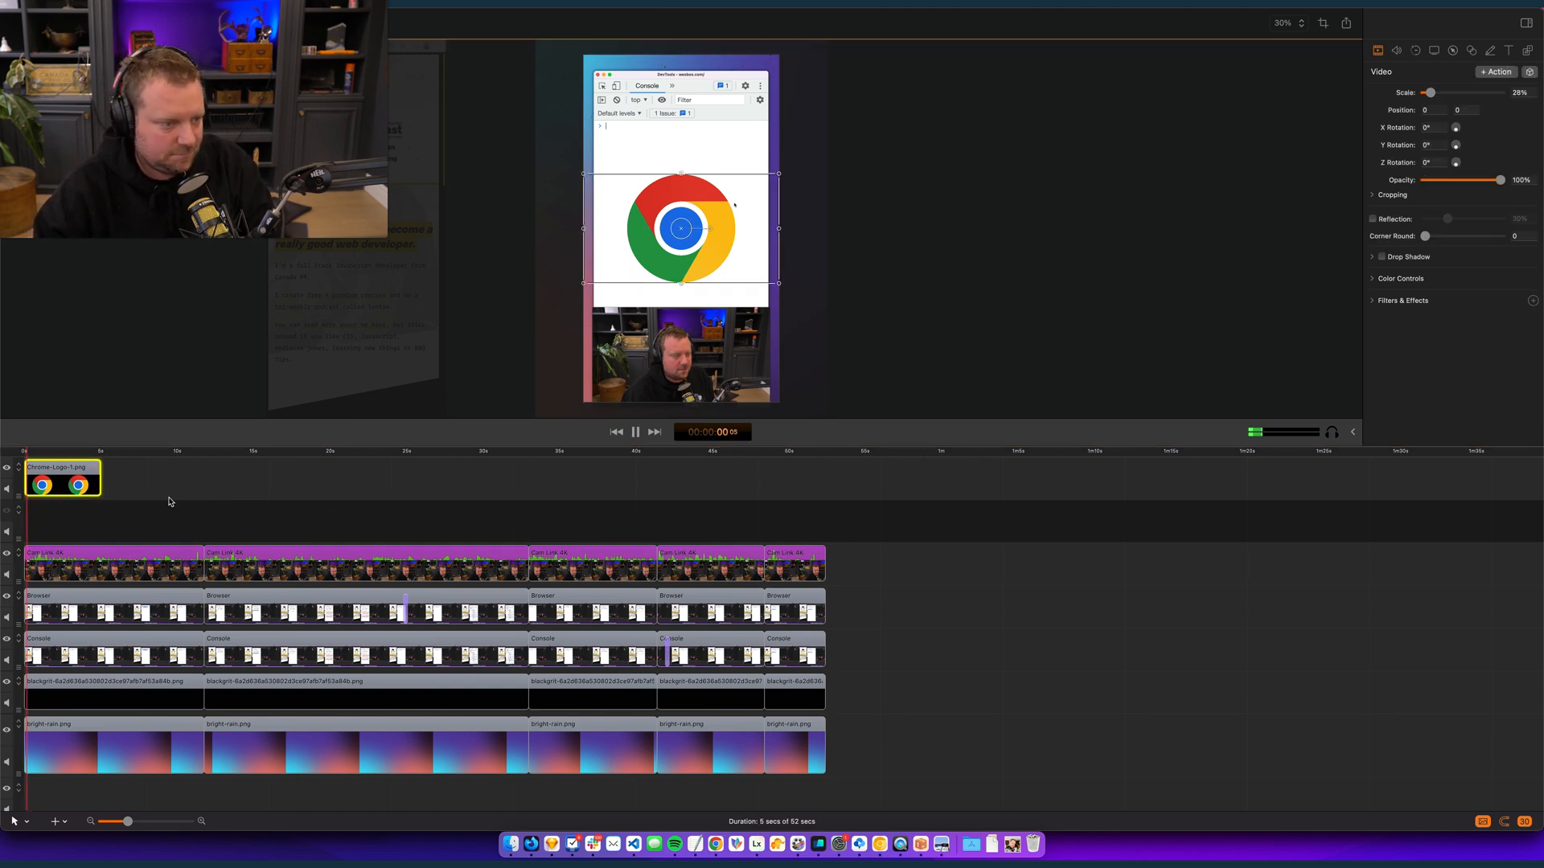
{"action": "key", "text": "space"}
{"action": "key", "text": "space"}
{"action": "left_click_drag", "start_coordinate": [105, 512], "coordinate": [58, 512]}
{"action": "left_click", "coordinate": [7, 511]}
{"action": "left_click_drag", "start_coordinate": [765, 406], "coordinate": [708, 334]}
{"action": "left_click_drag", "start_coordinate": [751, 210], "coordinate": [645, 183]}
{"action": "left_click_drag", "start_coordinate": [683, 306], "coordinate": [706, 258]}
{"action": "left_click_drag", "start_coordinate": [265, 516], "coordinate": [68, 587]}
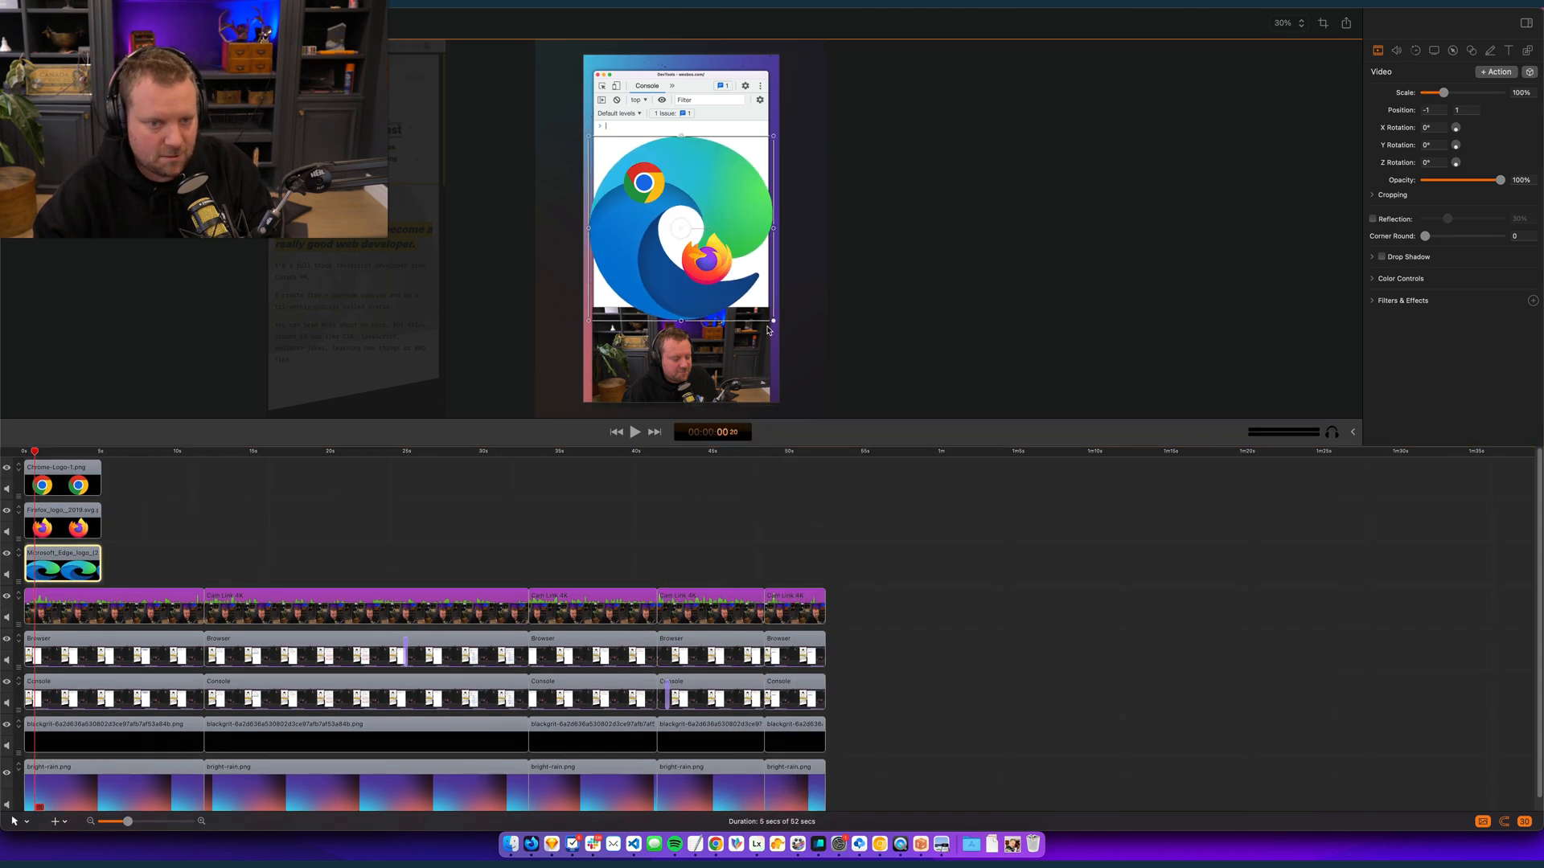
{"action": "left_click", "coordinate": [292, 535]}
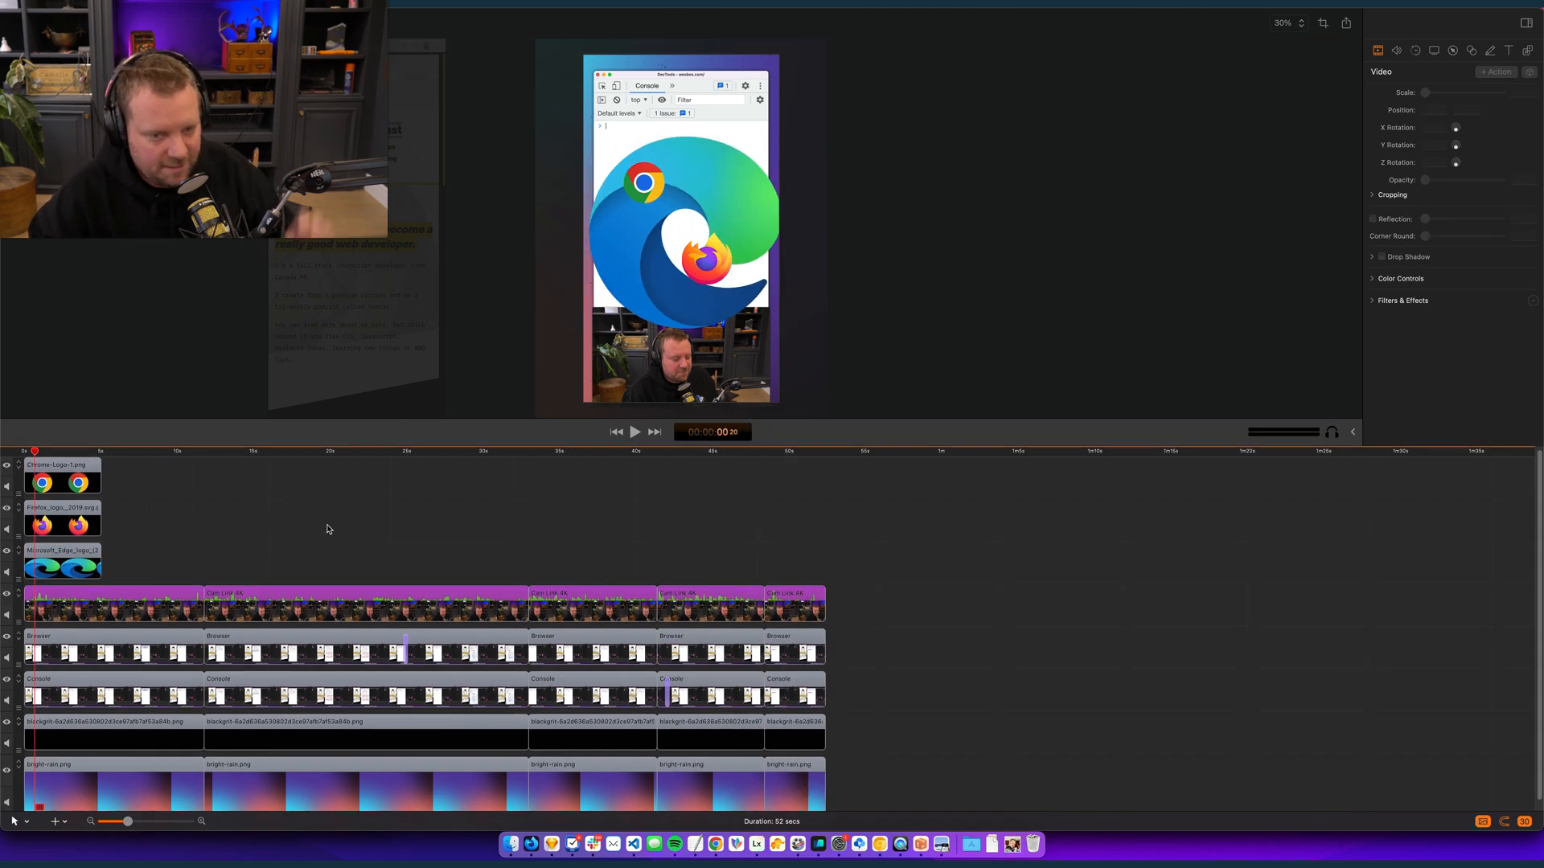
- Move the Chrome logo to about -311, 550 and paste its video properties onto the Edge logo
{"action": "left_click", "coordinate": [642, 173]}
{"action": "left_click_drag", "start_coordinate": [641, 173], "coordinate": [630, 130]}
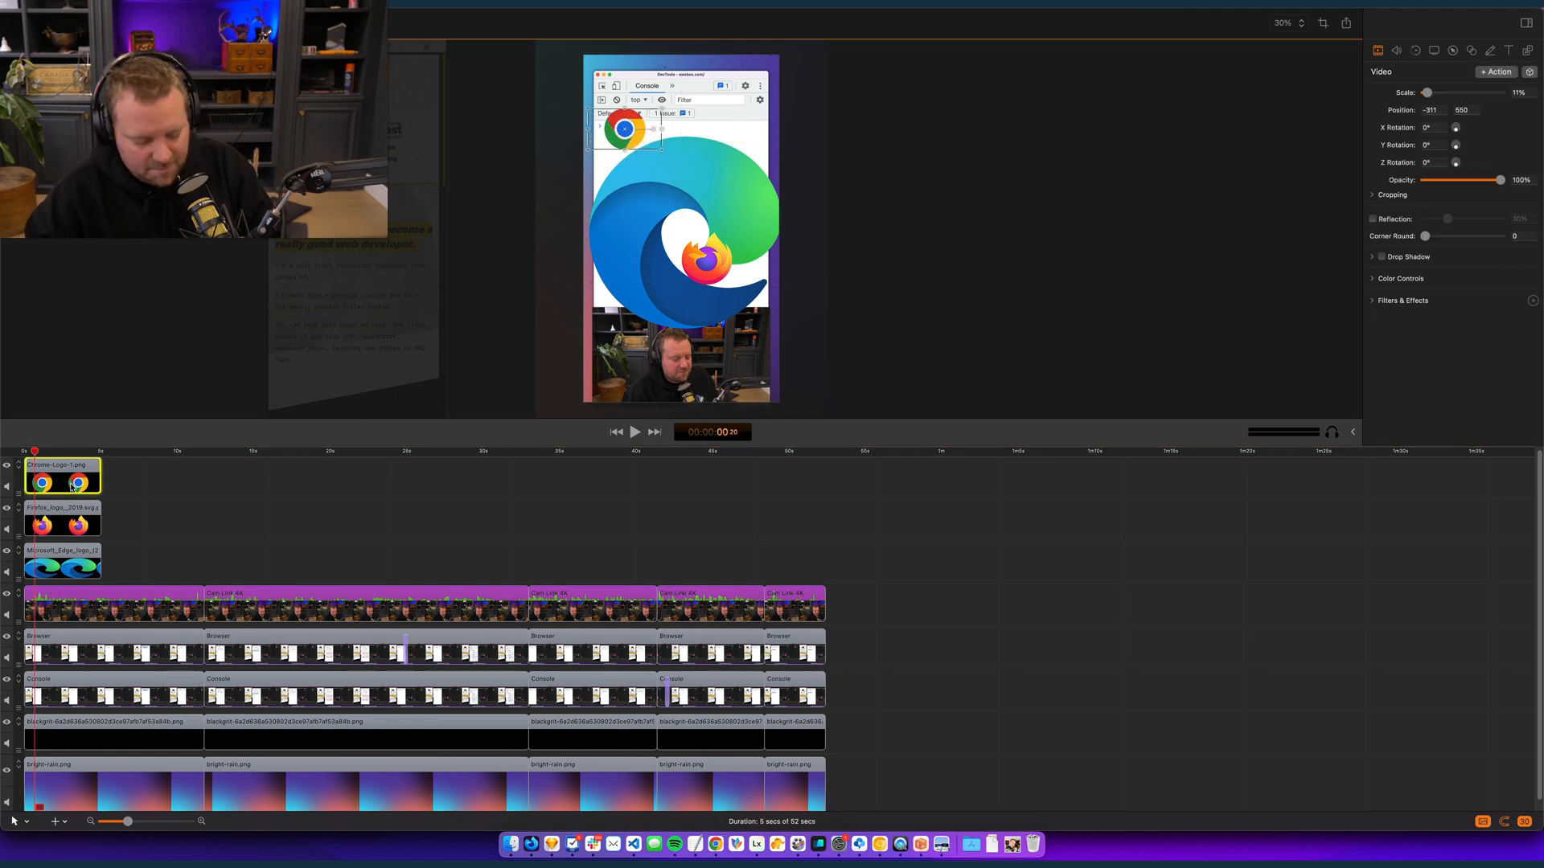
{"action": "left_click", "coordinate": [95, 569]}
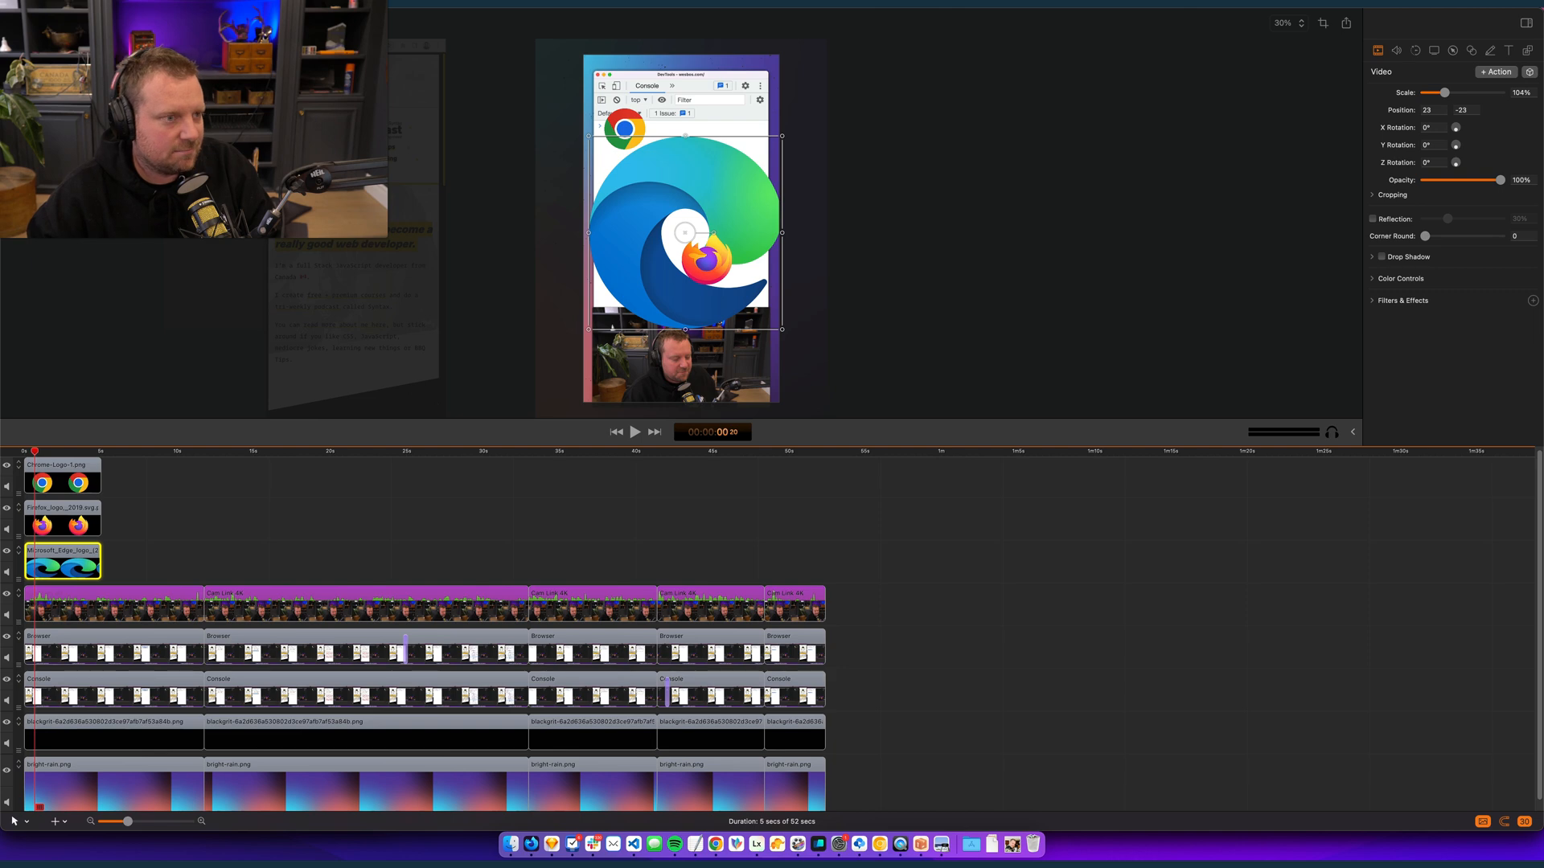
{"action": "left_click", "coordinate": [122, 3]}
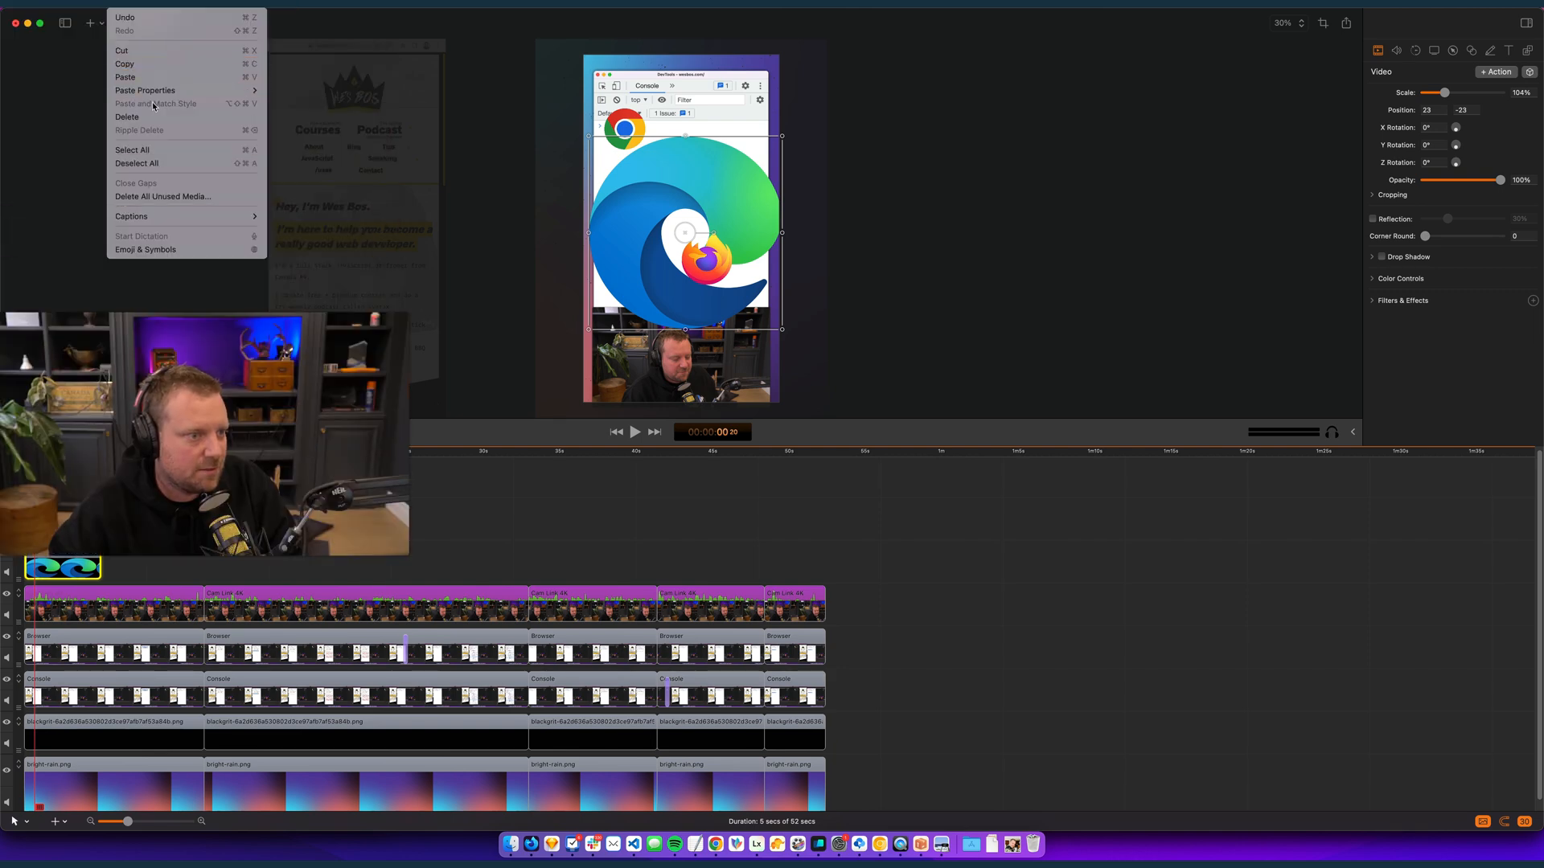
{"action": "mouse_move", "coordinate": [241, 91]}
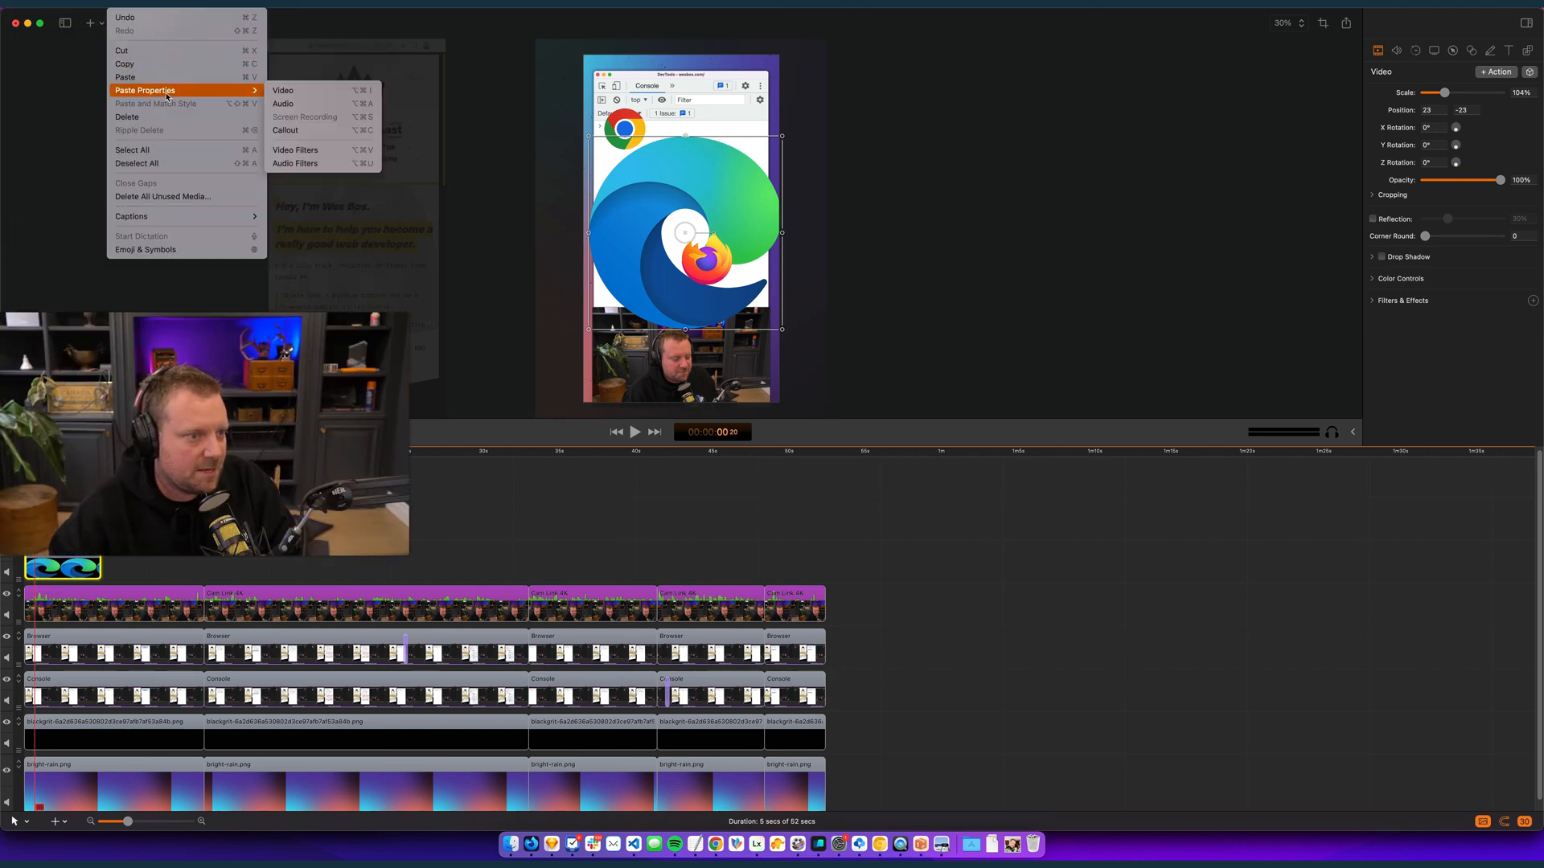
{"action": "left_click", "coordinate": [295, 95]}
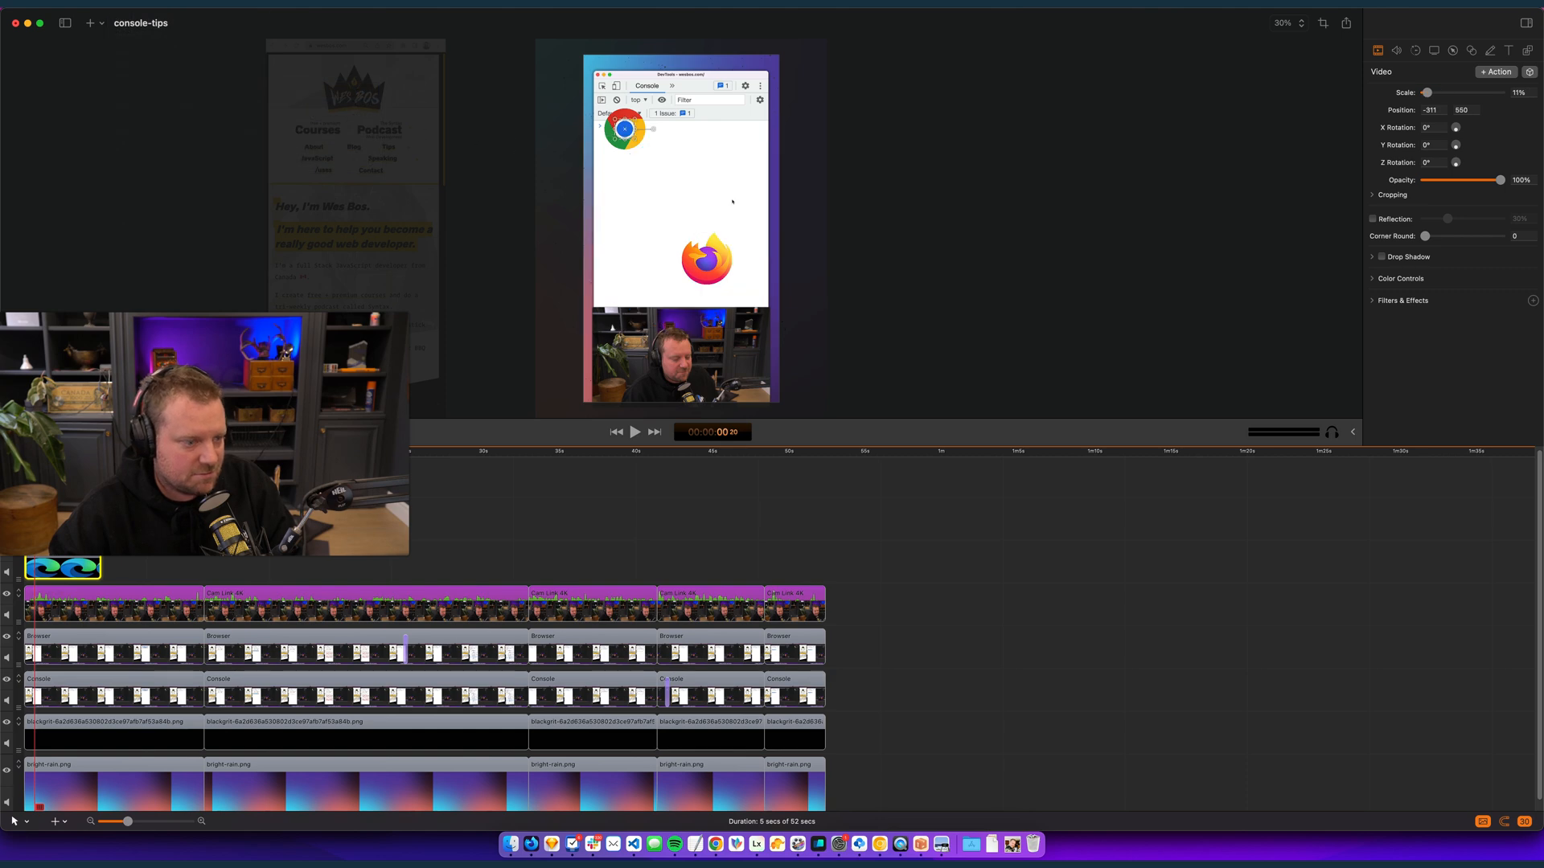
- Scale the Edge logo to about 26% and move it to about 212, 404
{"action": "left_click_drag", "start_coordinate": [632, 141], "coordinate": [715, 171]}
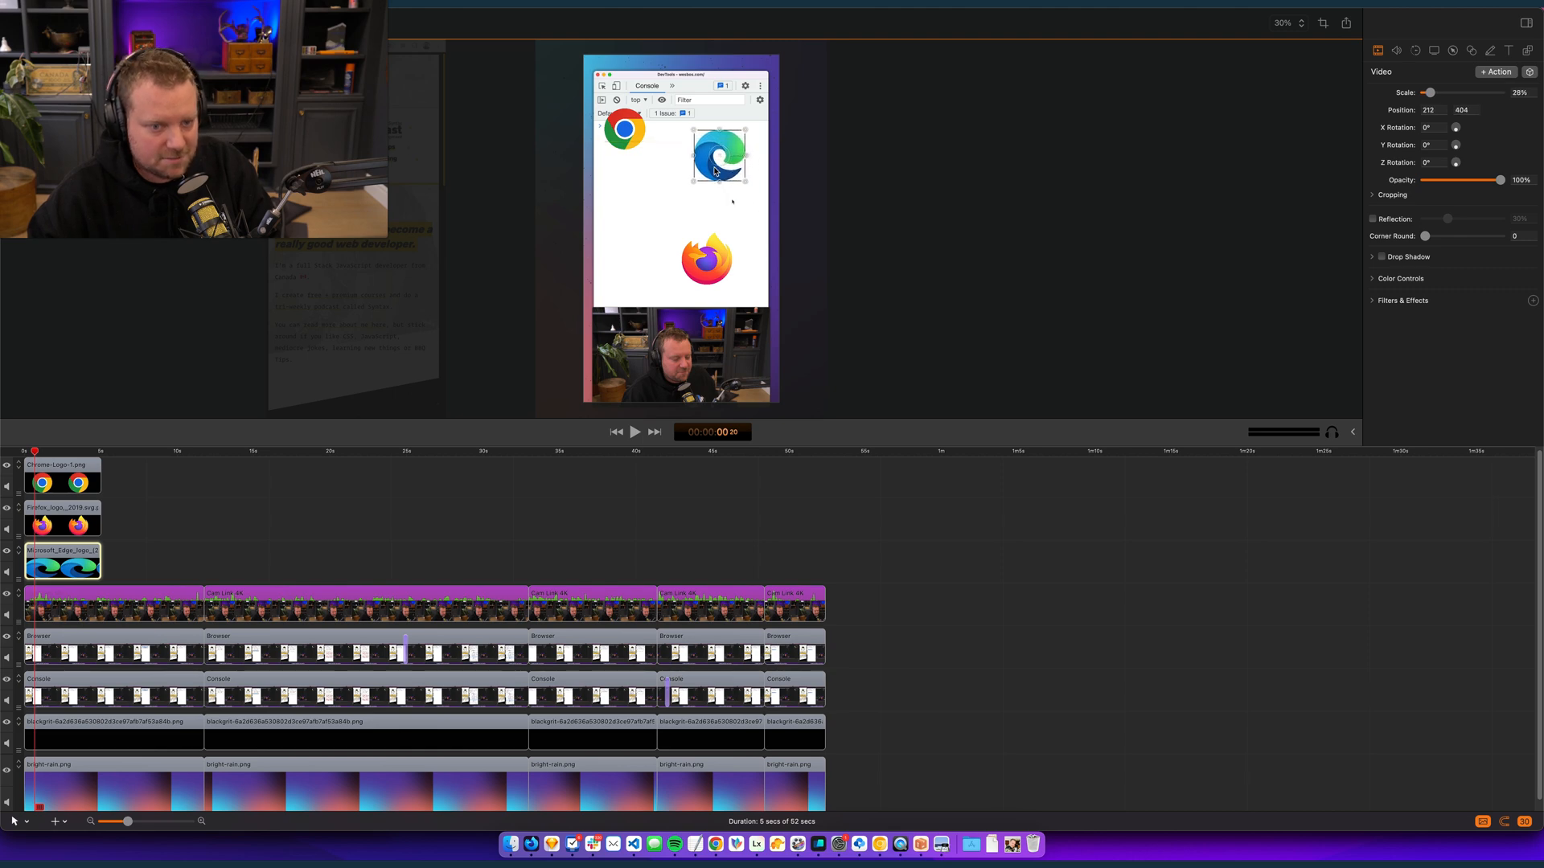
{"action": "left_click", "coordinate": [979, 647]}
{"action": "scroll", "coordinate": [667, 603], "scroll_direction": "down", "scroll_amount": 1}
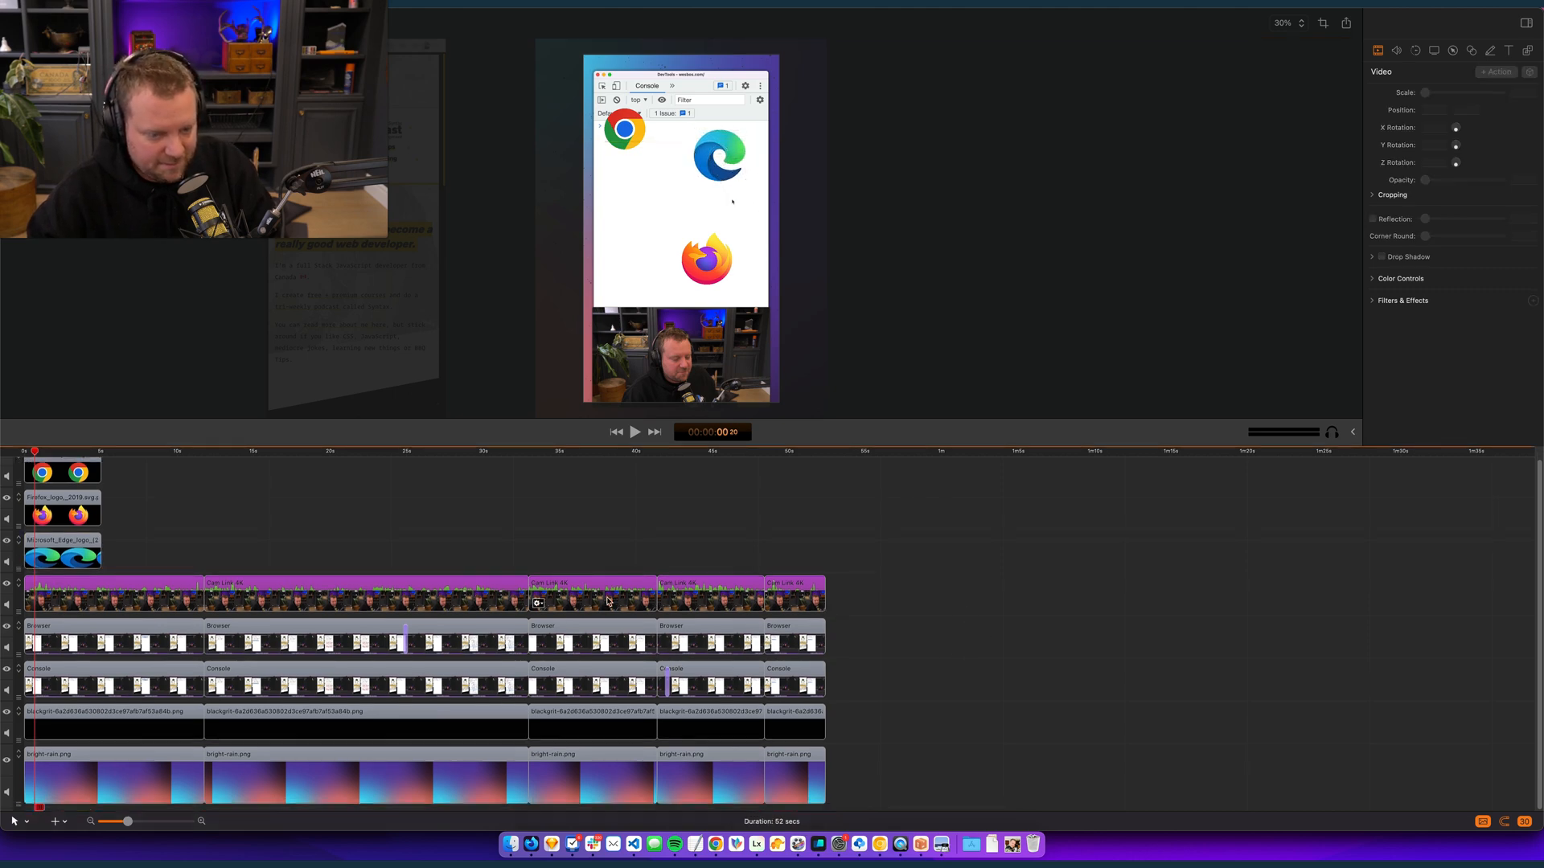
- Try moving the first webcam clip to about 491, -263 with the playhead at about 10 seconds
{"action": "left_click", "coordinate": [185, 458]}
{"action": "left_click", "coordinate": [160, 609]}
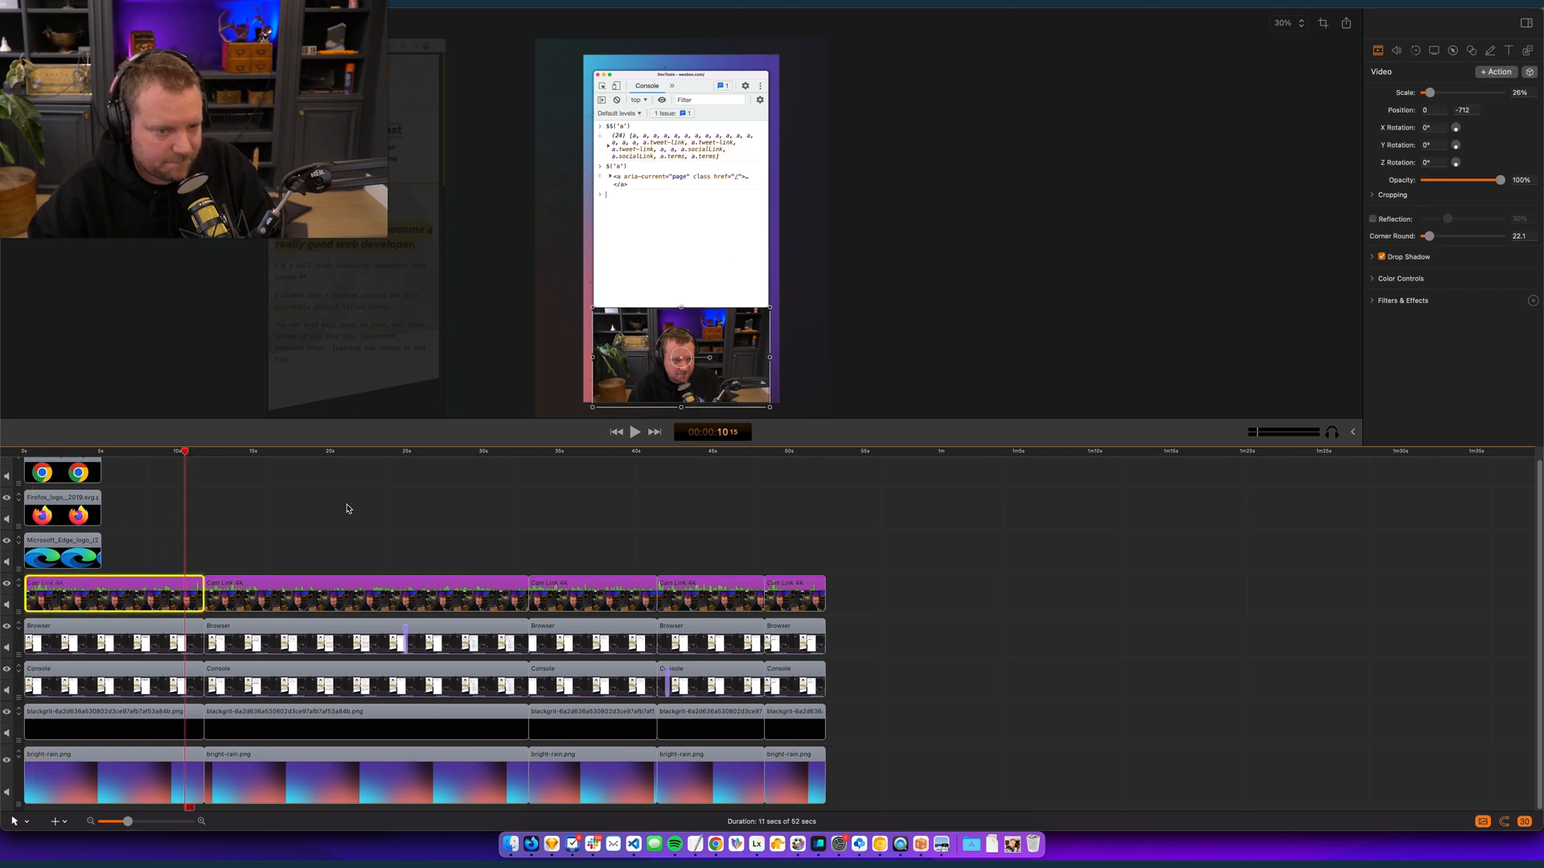
{"action": "left_click_drag", "start_coordinate": [730, 352], "coordinate": [810, 300]}
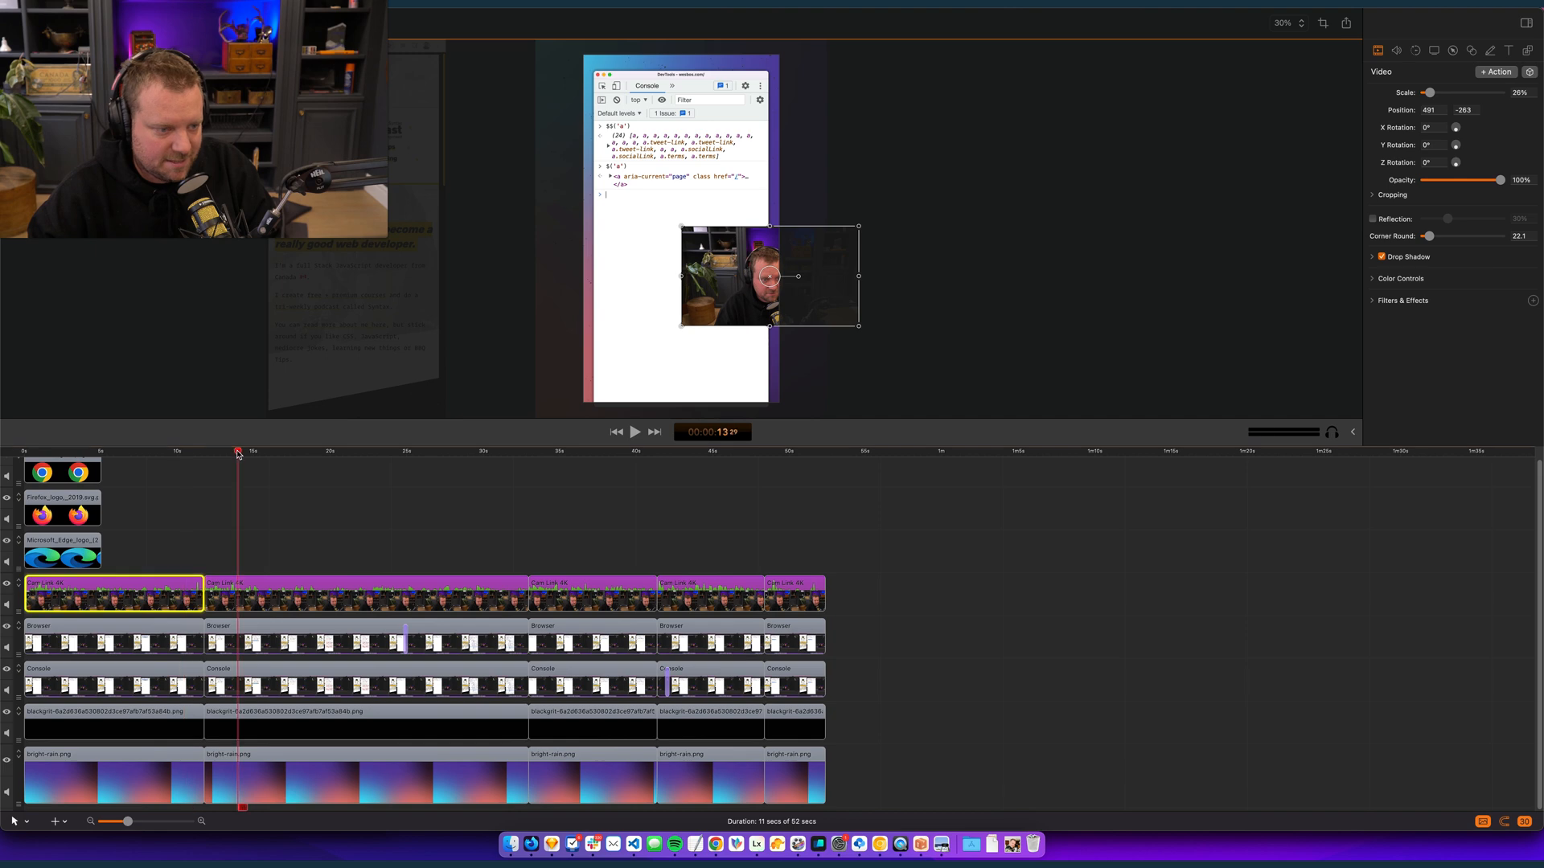
- Try pasting the moved webcam clip's video properties onto the second webcam clip
{"action": "left_click", "coordinate": [262, 455]}
{"action": "left_click", "coordinate": [260, 547]}
{"action": "left_click", "coordinate": [170, 593]}
{"action": "left_click", "coordinate": [234, 597]}
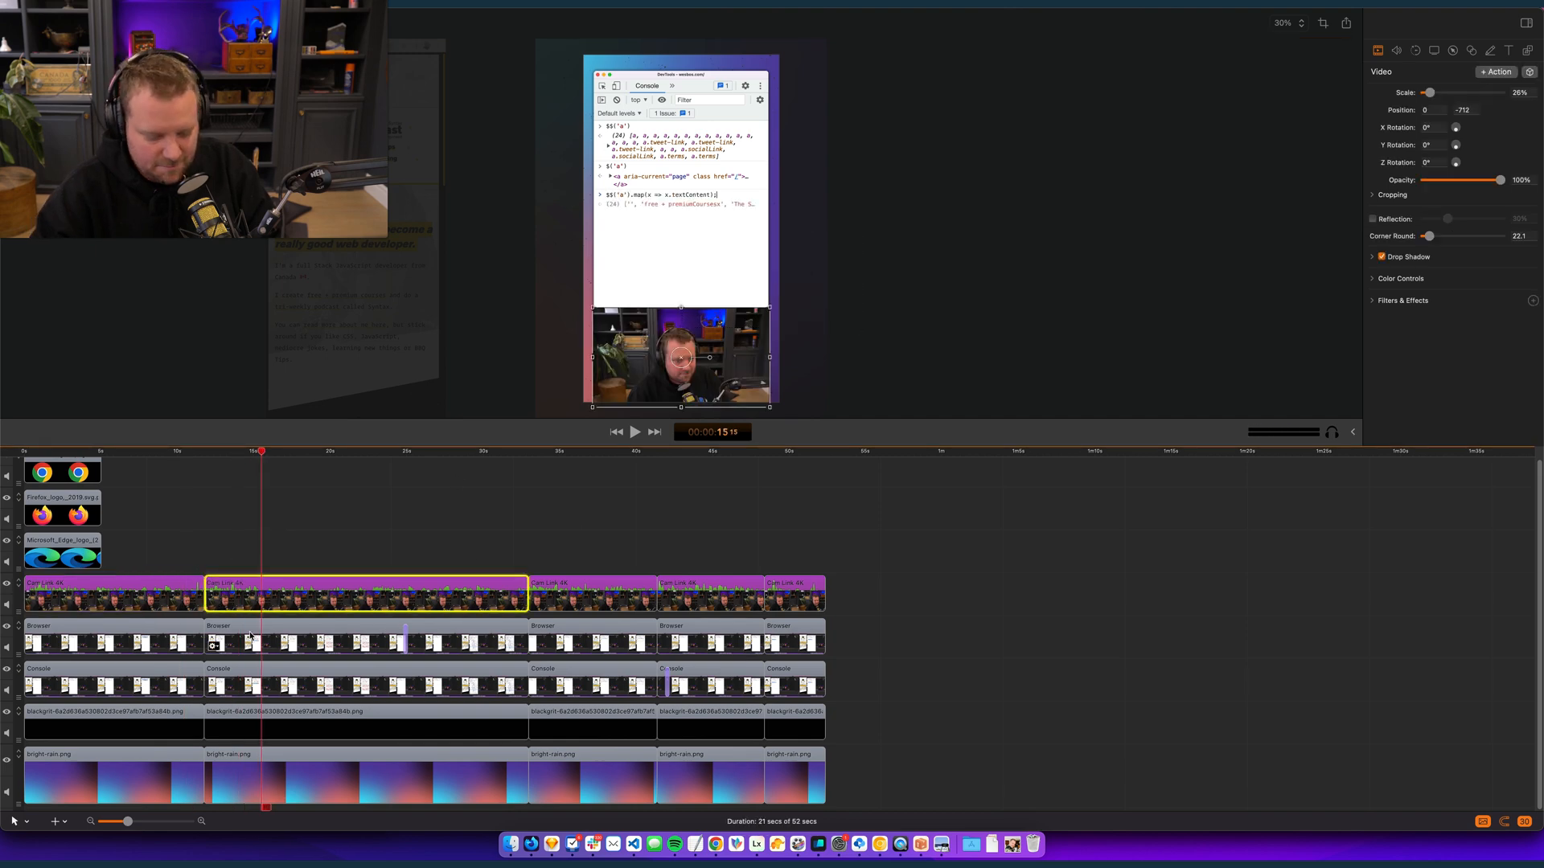
{"action": "key", "text": "alt+super+v"}
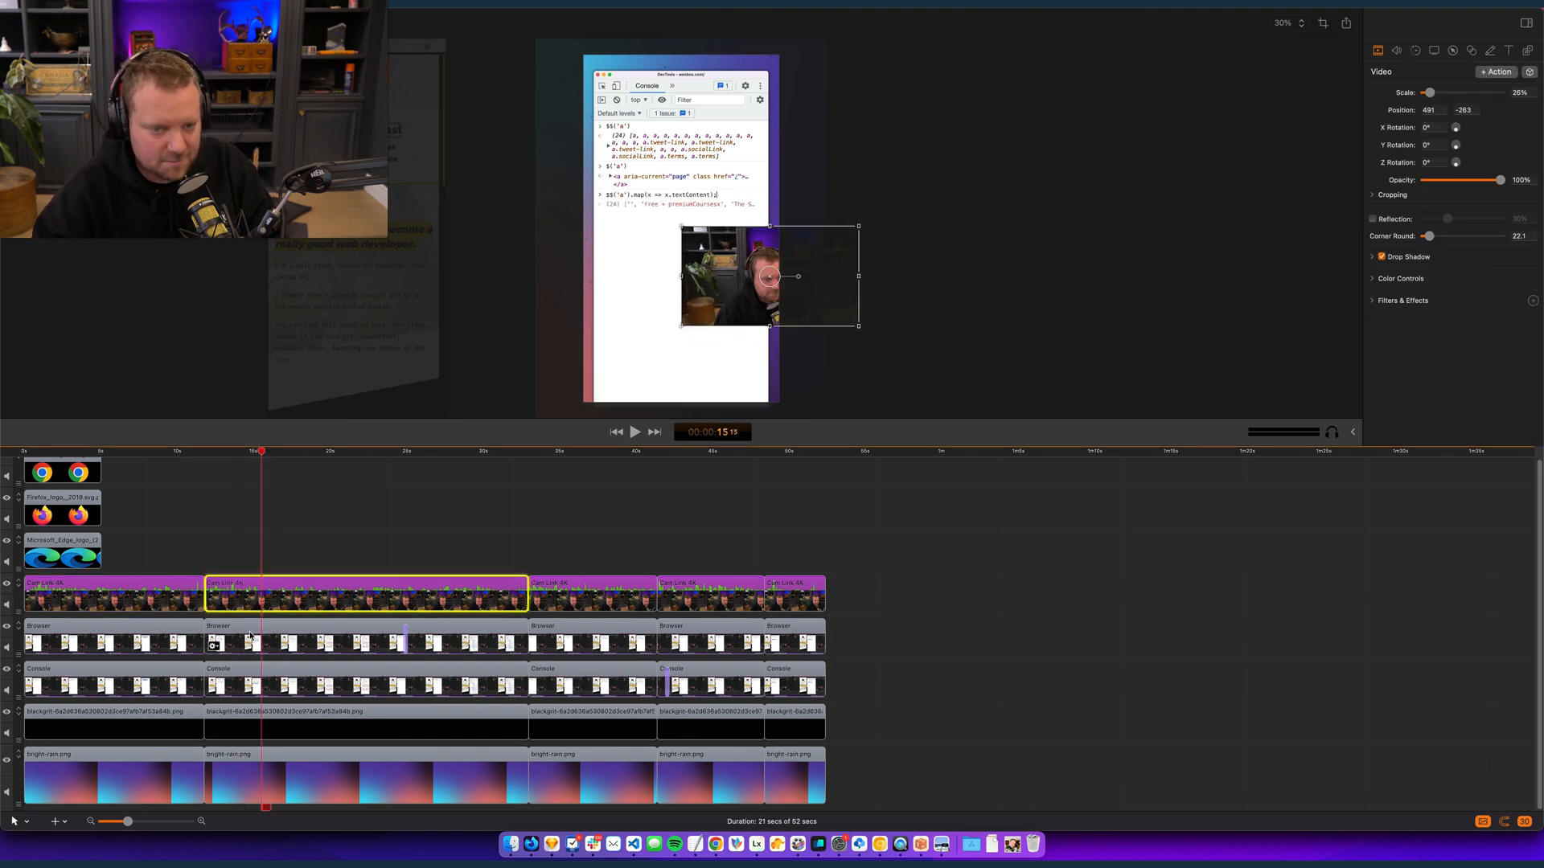
- Try pasting the same video properties onto the last three webcam clips, and undo the repositioning of all webcam clips
{"action": "left_click", "coordinate": [600, 454]}
{"action": "left_click", "coordinate": [605, 596]}
{"action": "left_click_drag", "start_coordinate": [908, 579], "coordinate": [575, 607]}
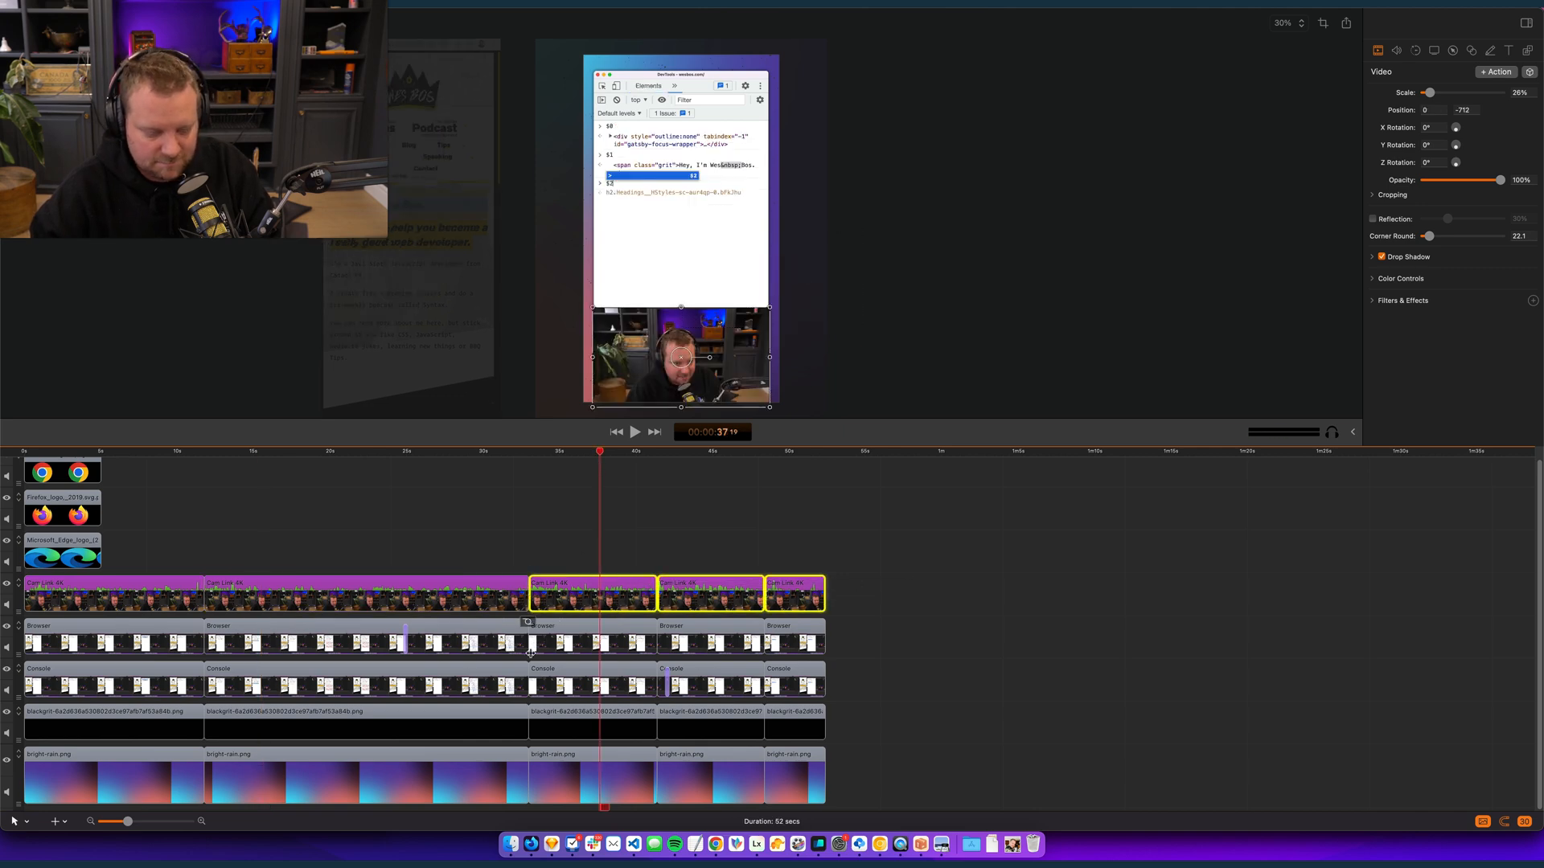
{"action": "key", "text": "alt+super+v"}
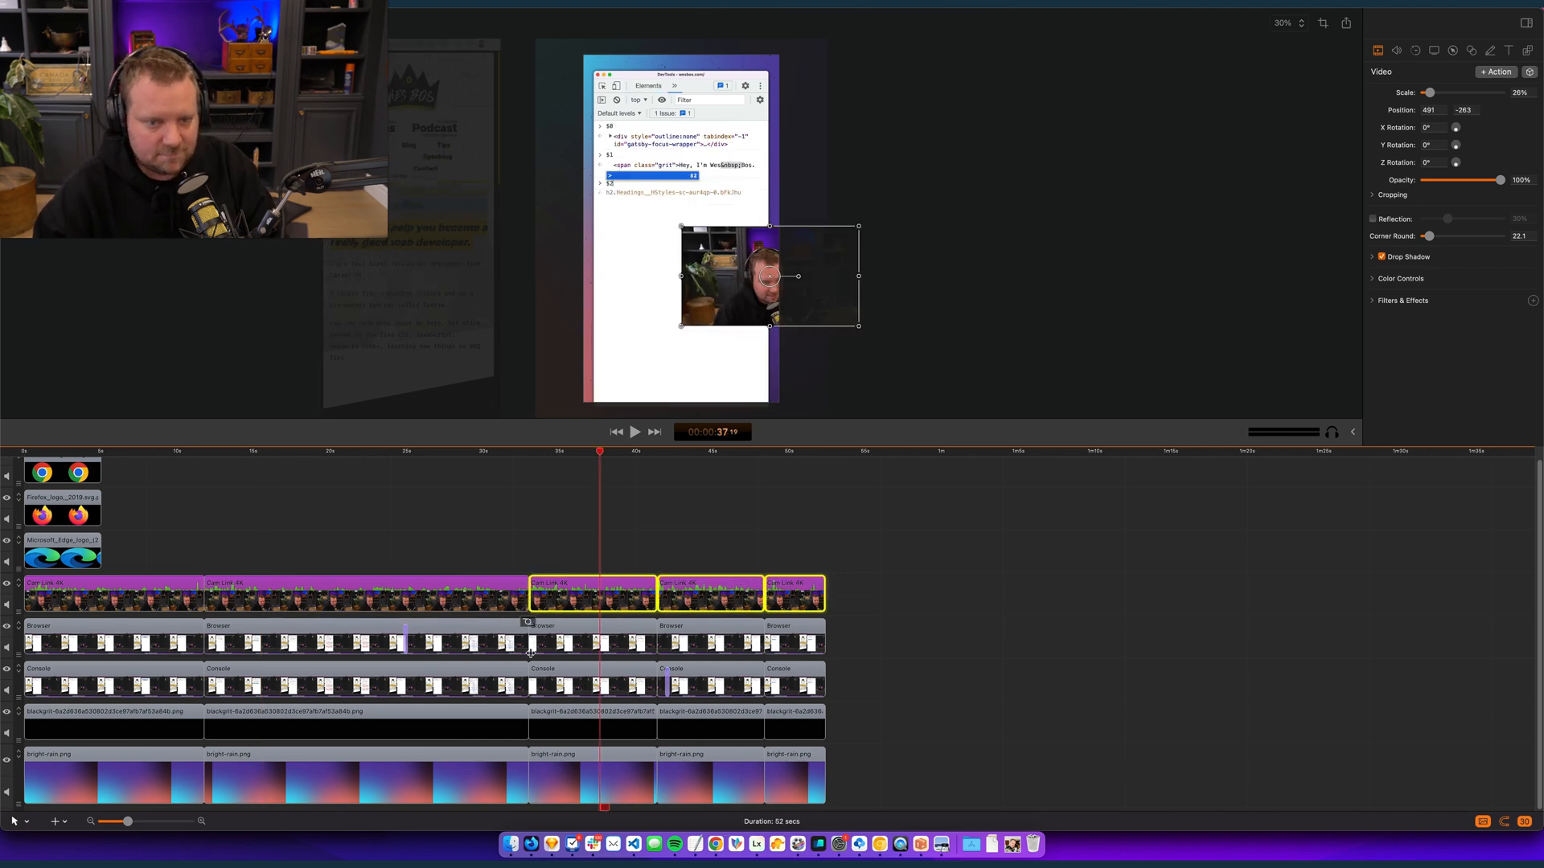
{"action": "left_click", "coordinate": [700, 499]}
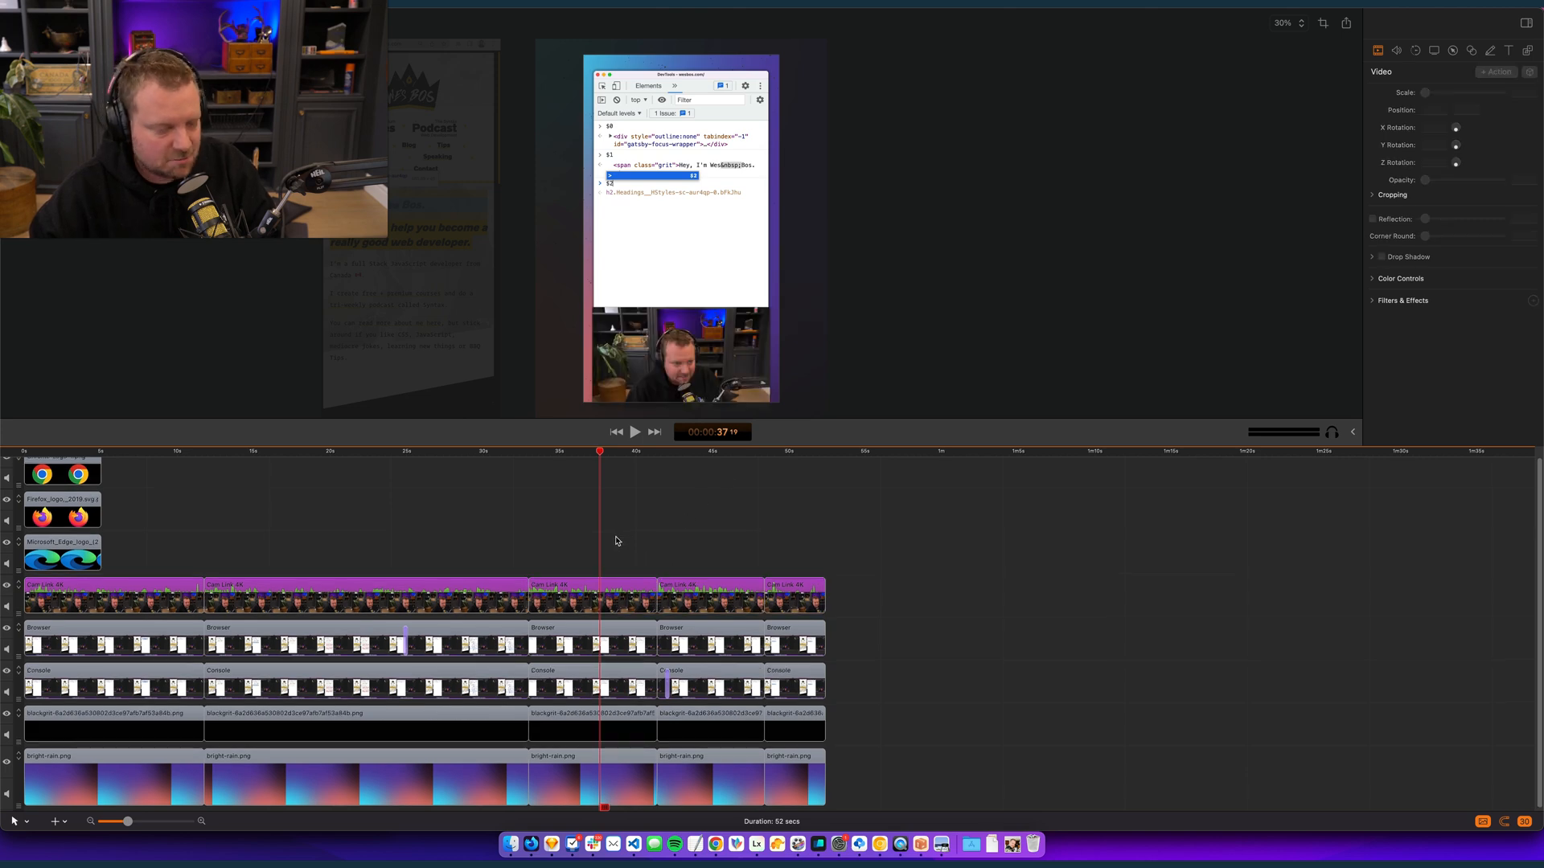
- Return the playhead to 00:00:00:00, move the Chrome logo to about -296, 519 and leave its clip selected
{"action": "left_click_drag", "start_coordinate": [201, 453], "coordinate": [136, 454]}
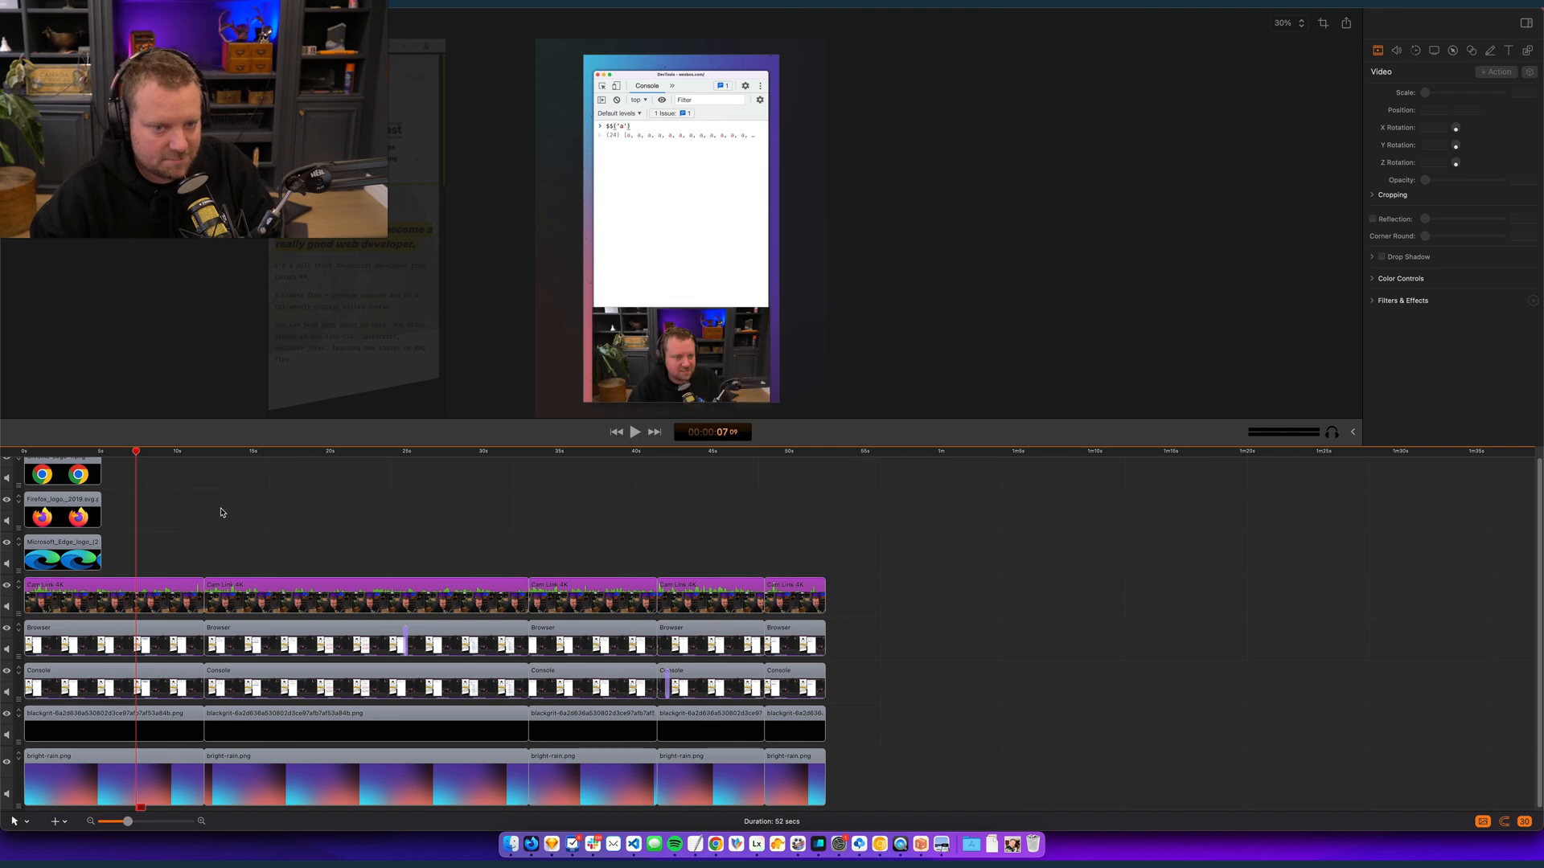
{"action": "left_click_drag", "start_coordinate": [132, 452], "coordinate": [24, 453]}
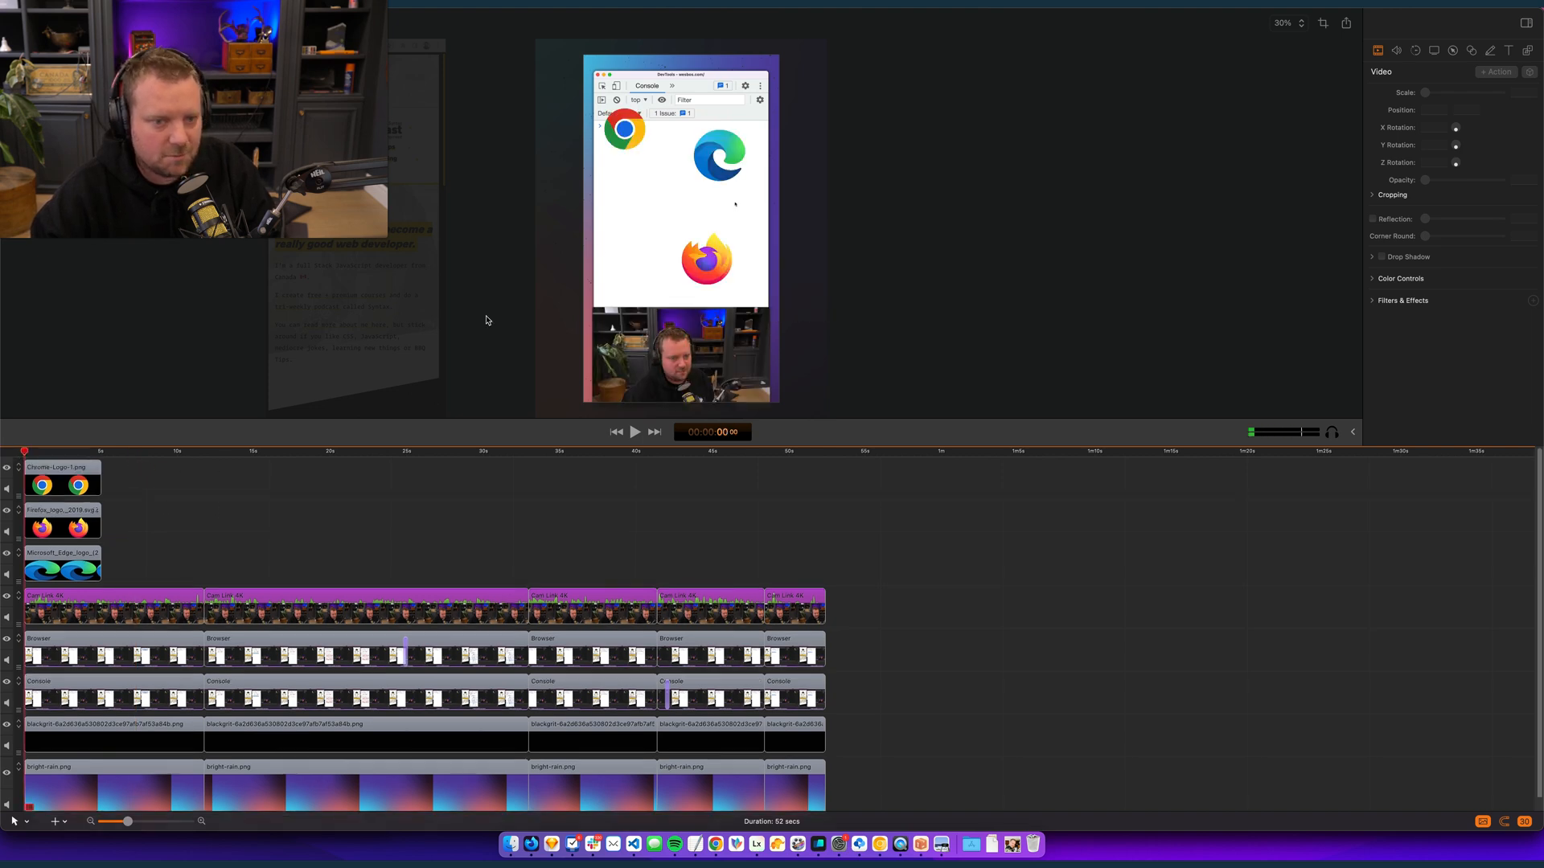
{"action": "left_click", "coordinate": [636, 141]}
{"action": "left_click_drag", "start_coordinate": [653, 139], "coordinate": [634, 140]}
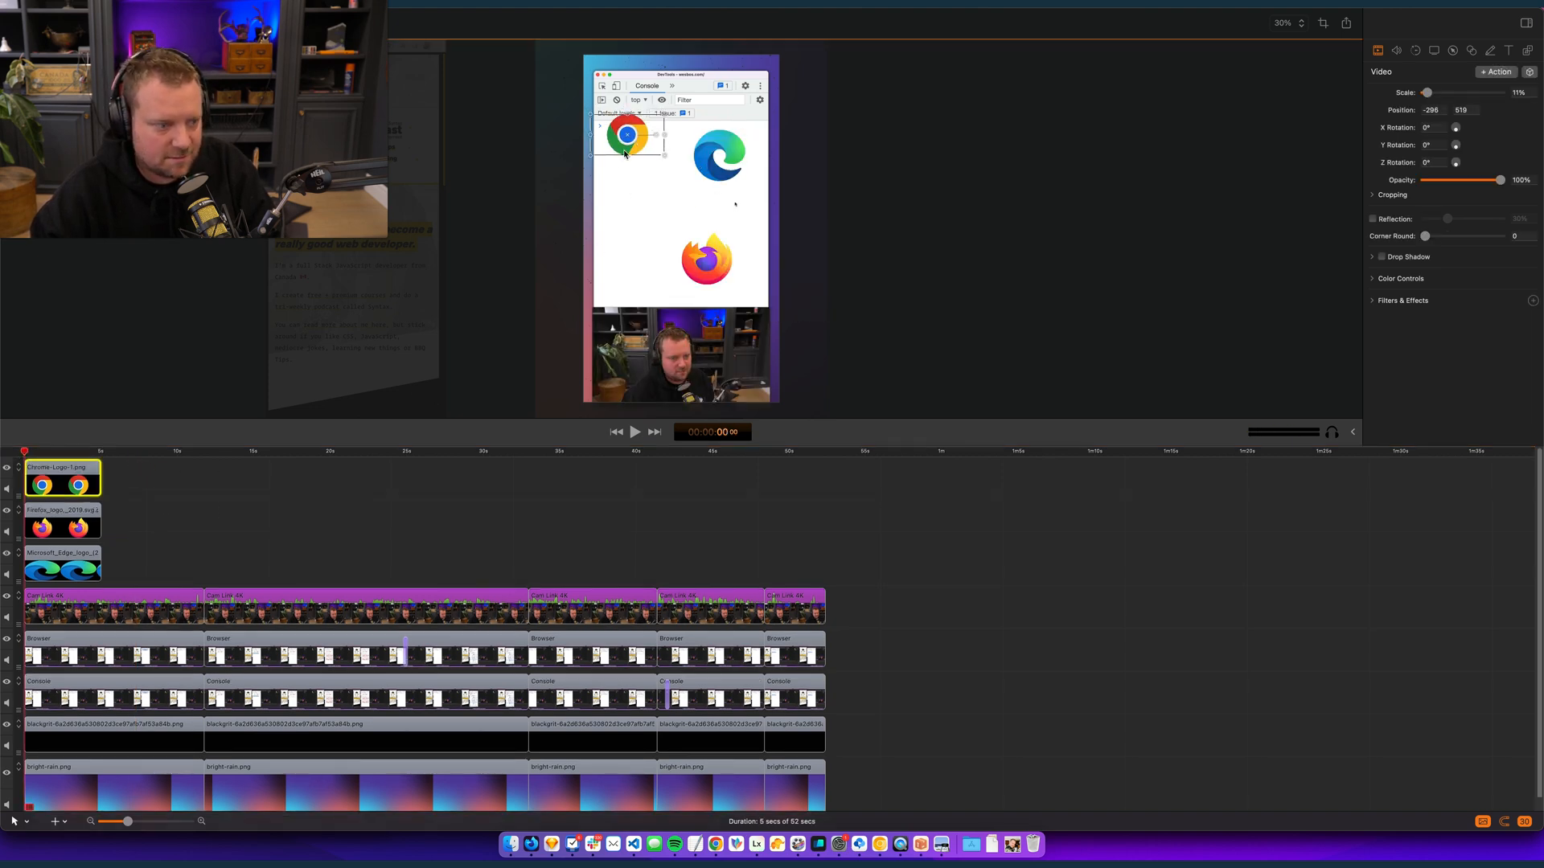
{"action": "left_click", "coordinate": [90, 555]}
{"action": "left_click", "coordinate": [70, 510]}
{"action": "left_click", "coordinate": [30, 485]}
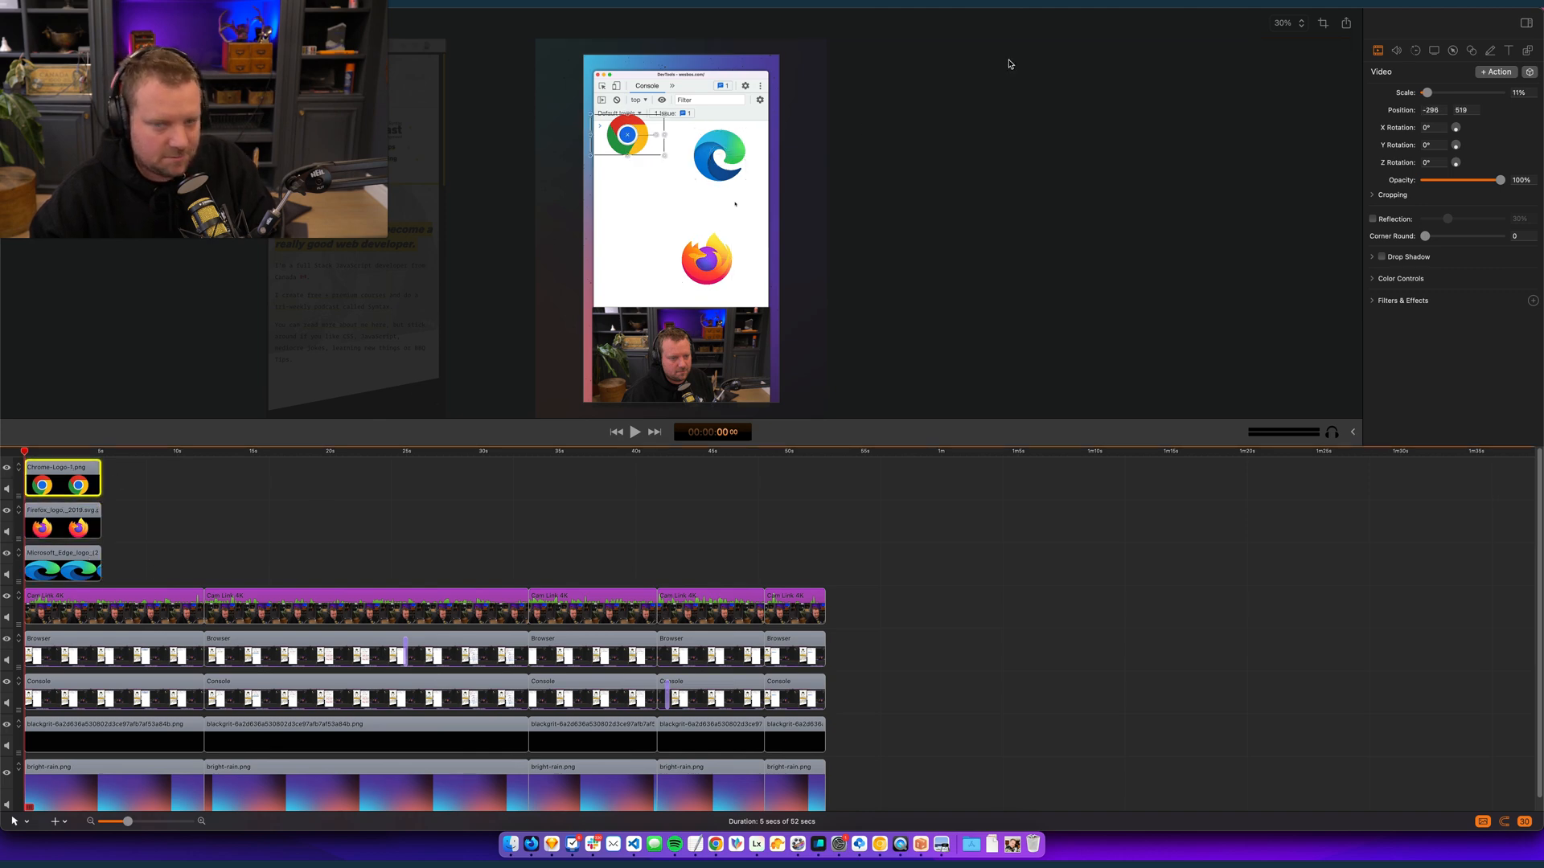
- Add video actions at about 00:00:00:06 that enlarge the Chrome, Firefox and Edge logos
{"action": "key", "text": "space"}
{"action": "left_click_drag", "start_coordinate": [664, 158], "coordinate": [768, 213]}
{"action": "left_click", "coordinate": [92, 509]}
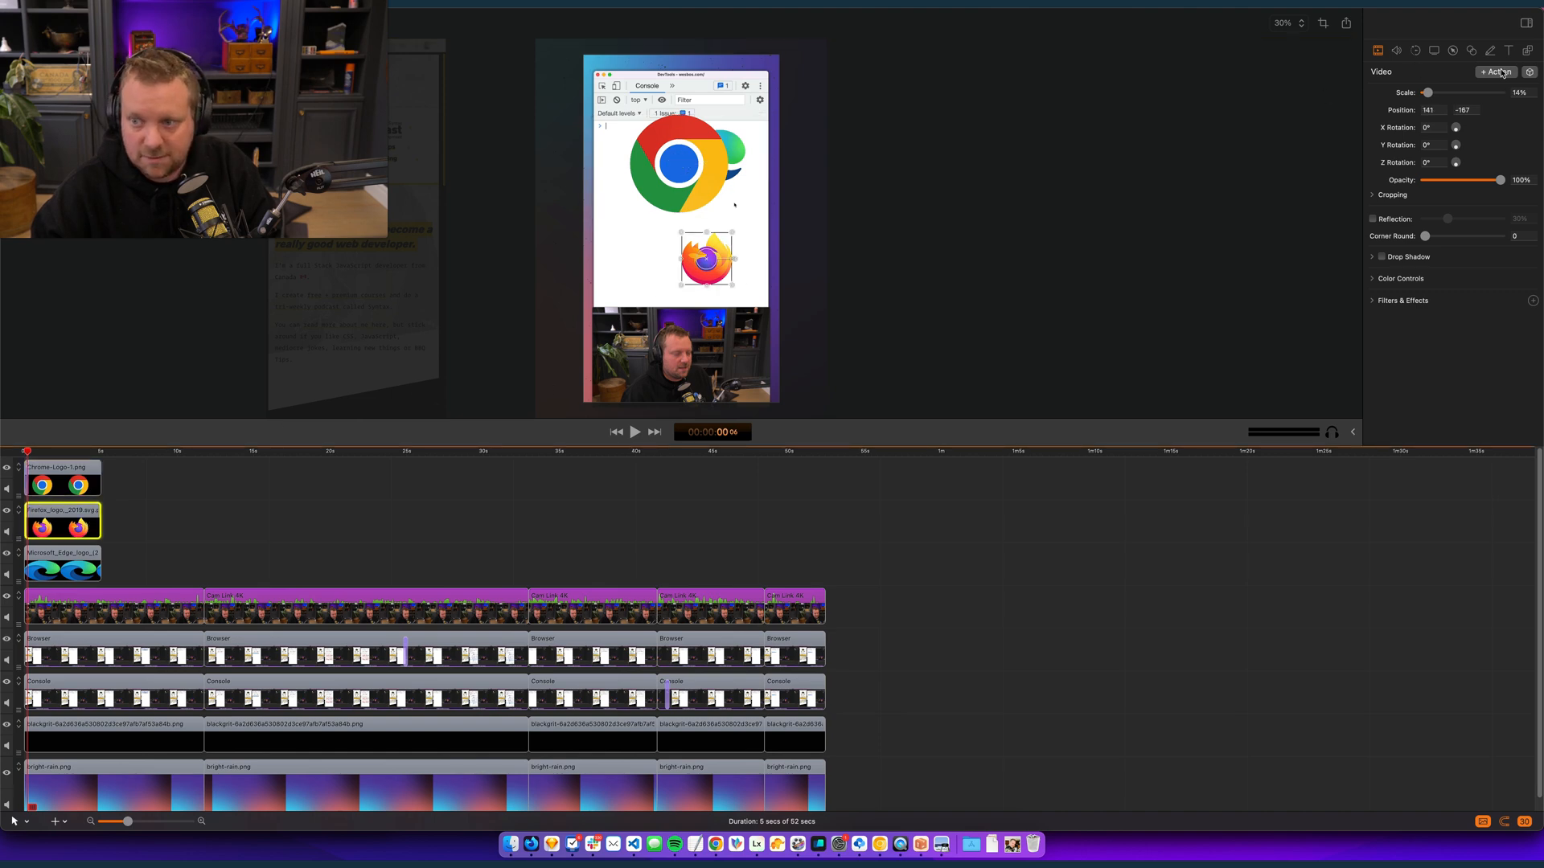
{"action": "left_click_drag", "start_coordinate": [682, 288], "coordinate": [606, 362]}
{"action": "left_click", "coordinate": [57, 573]}
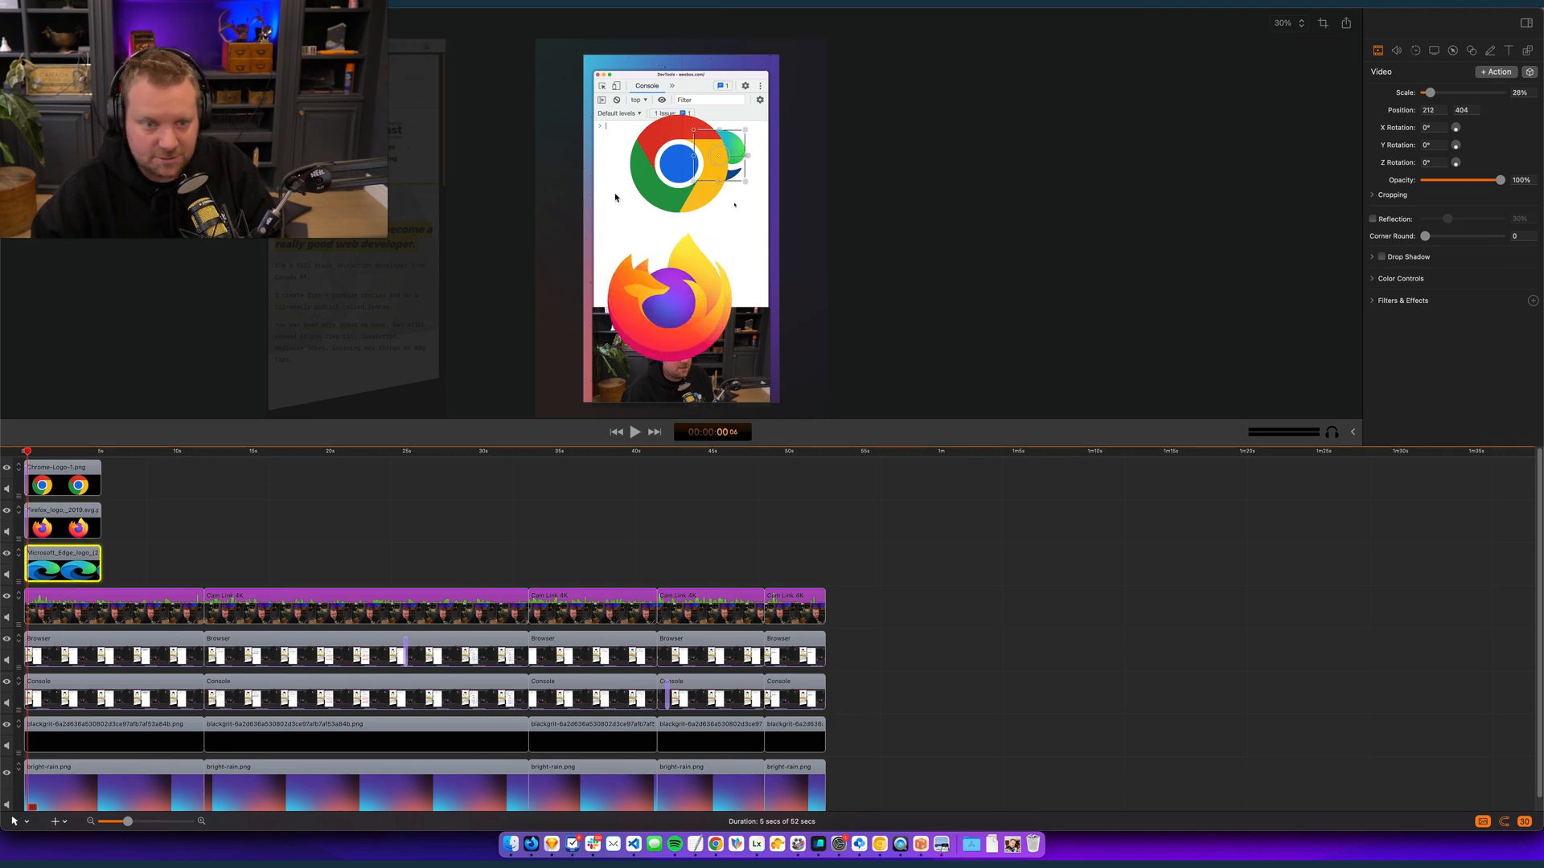
{"action": "left_click_drag", "start_coordinate": [694, 182], "coordinate": [740, 214]}
- Play to 00:00:01:02 and trim the ends of all three logo clips to the playhead
{"action": "key", "text": "space"}
{"action": "key", "text": "space"}
{"action": "left_click_drag", "start_coordinate": [157, 575], "coordinate": [32, 485]}
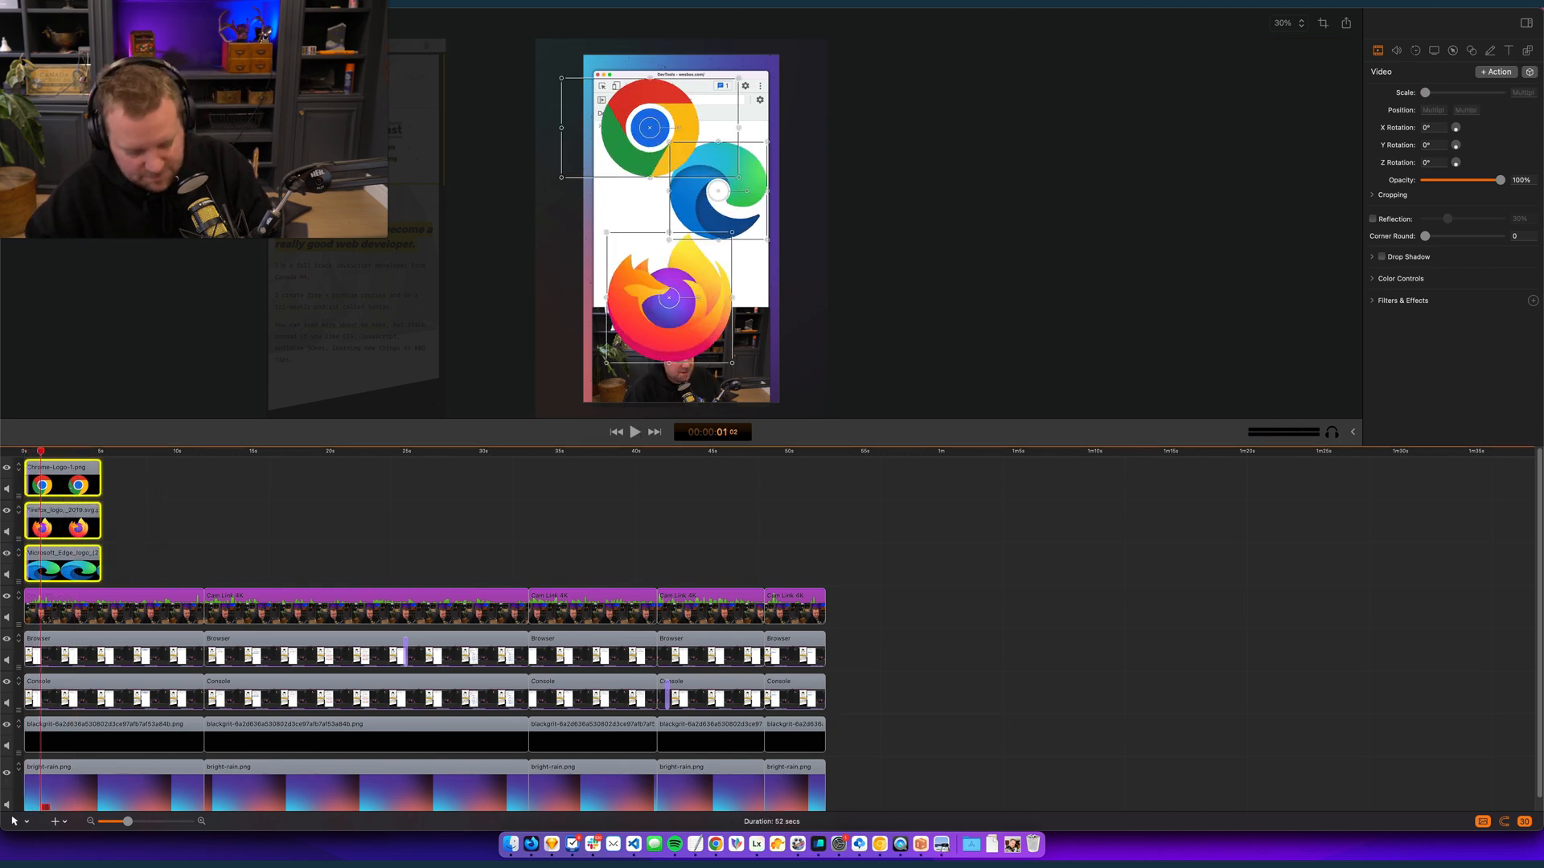
{"action": "key", "text": "w"}
{"action": "left_click", "coordinate": [243, 505]}
{"action": "scroll", "coordinate": [280, 505], "scroll_direction": "down", "scroll_amount": 1}
{"action": "scroll", "coordinate": [280, 504], "scroll_direction": "up", "scroll_amount": 1}
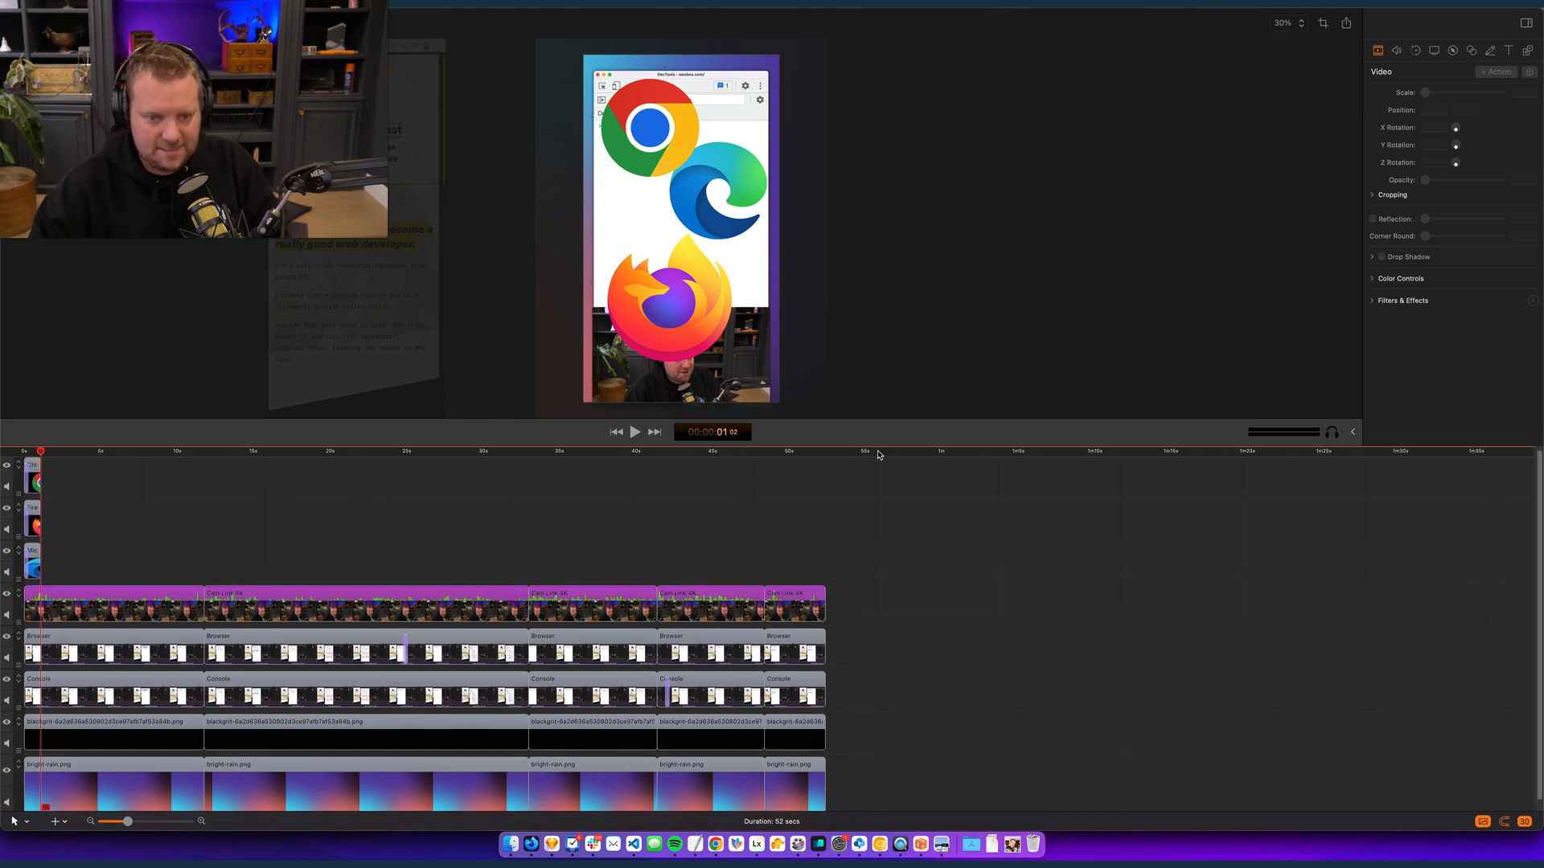
- Export console-tips.mp4 to the ready folder with Slowest encoding quality at 1080 x 1920, 100% of original
{"action": "key", "text": "super+e"}
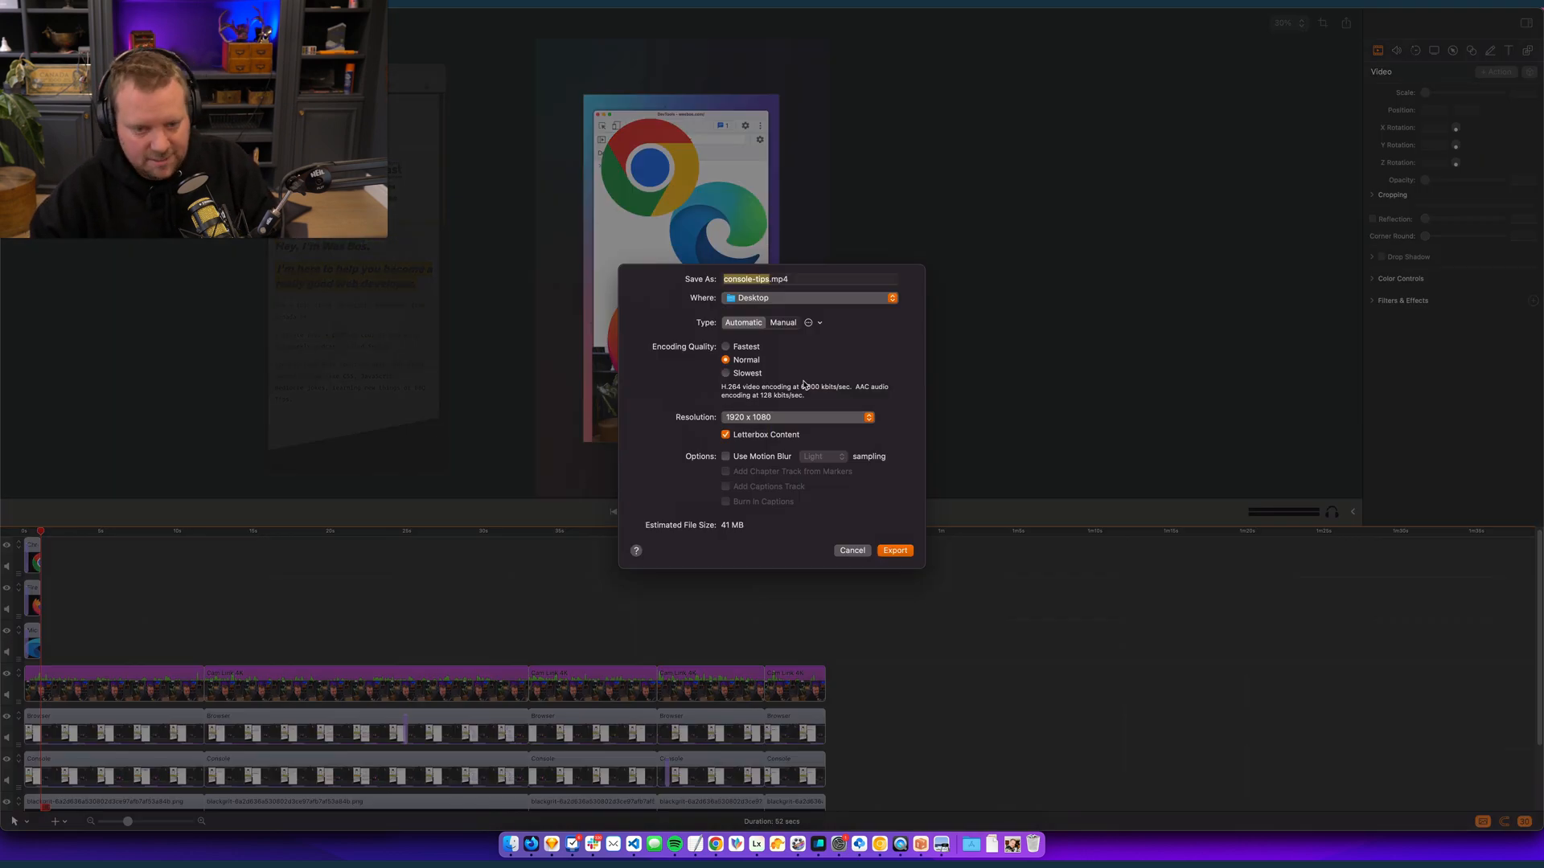
{"action": "left_click", "coordinate": [852, 301]}
{"action": "left_click", "coordinate": [764, 403]}
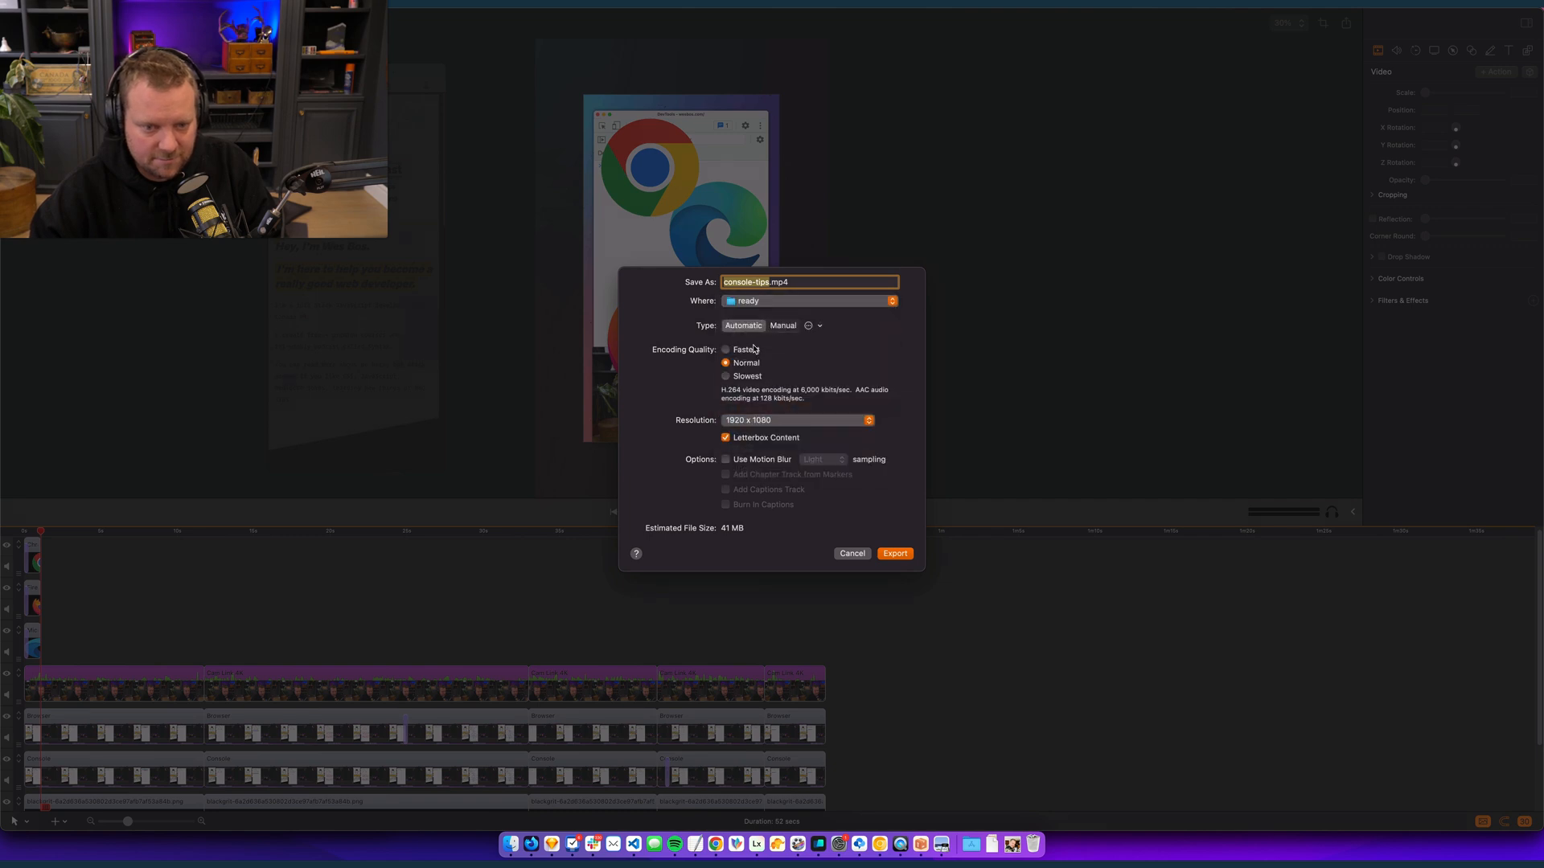
{"action": "left_click", "coordinate": [777, 422]}
{"action": "left_click", "coordinate": [795, 497]}
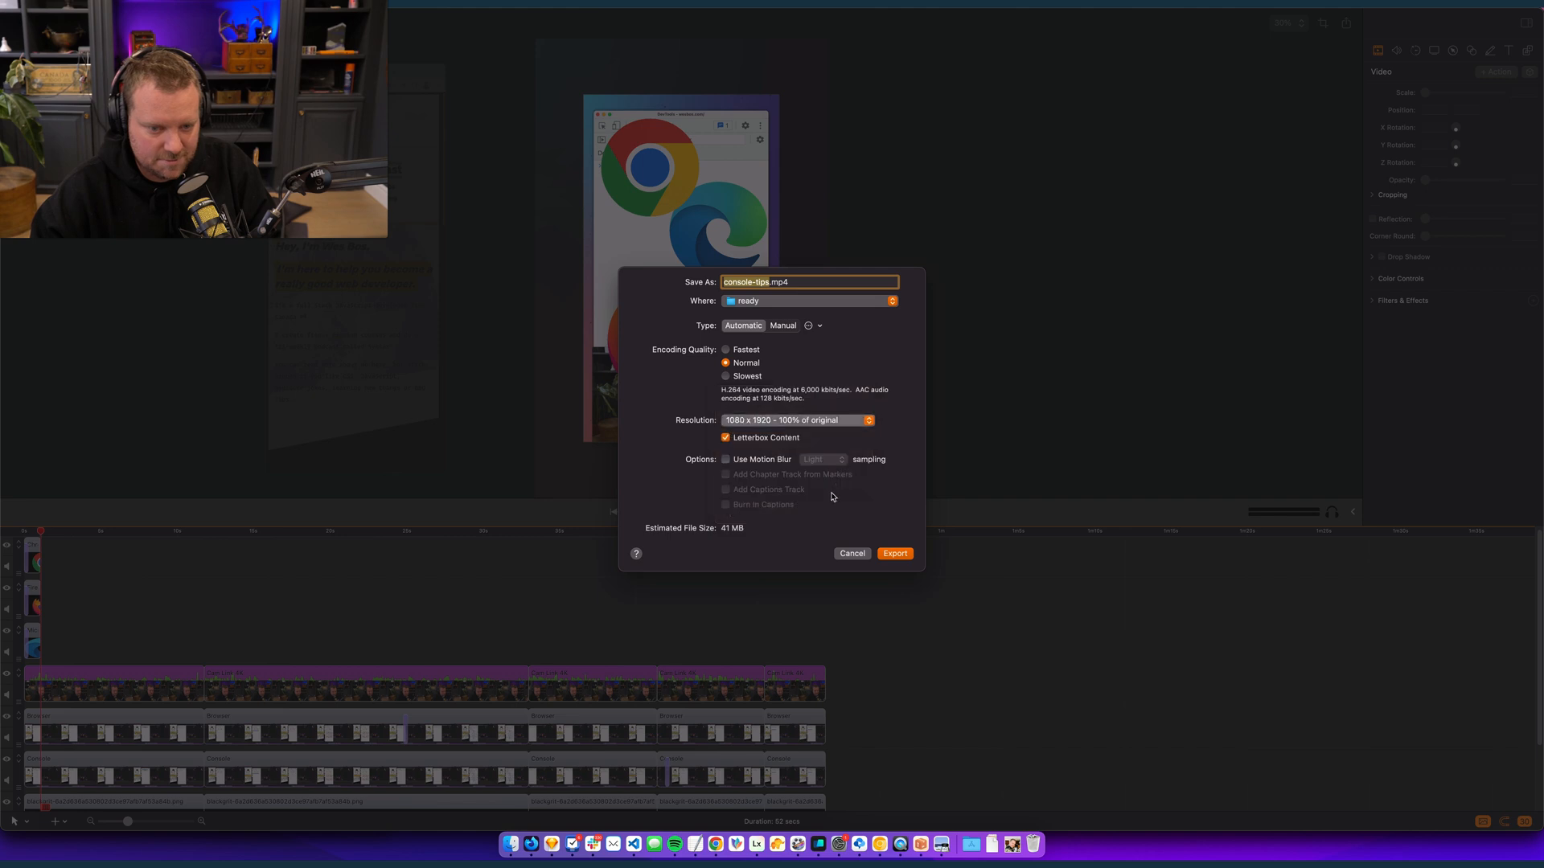
{"action": "left_click", "coordinate": [747, 378]}
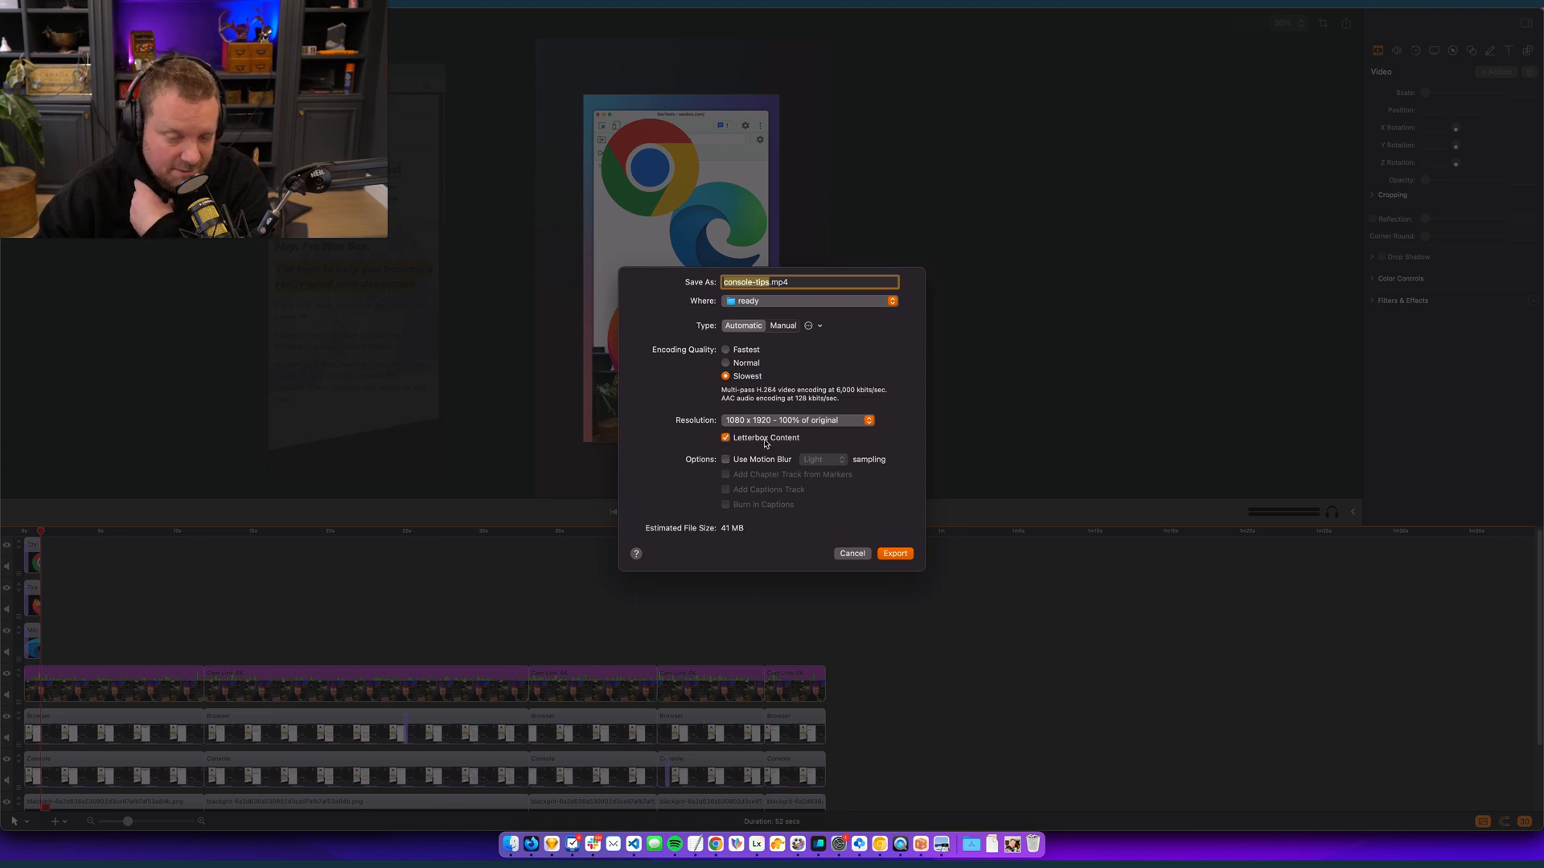
{"action": "left_click", "coordinate": [894, 554]}
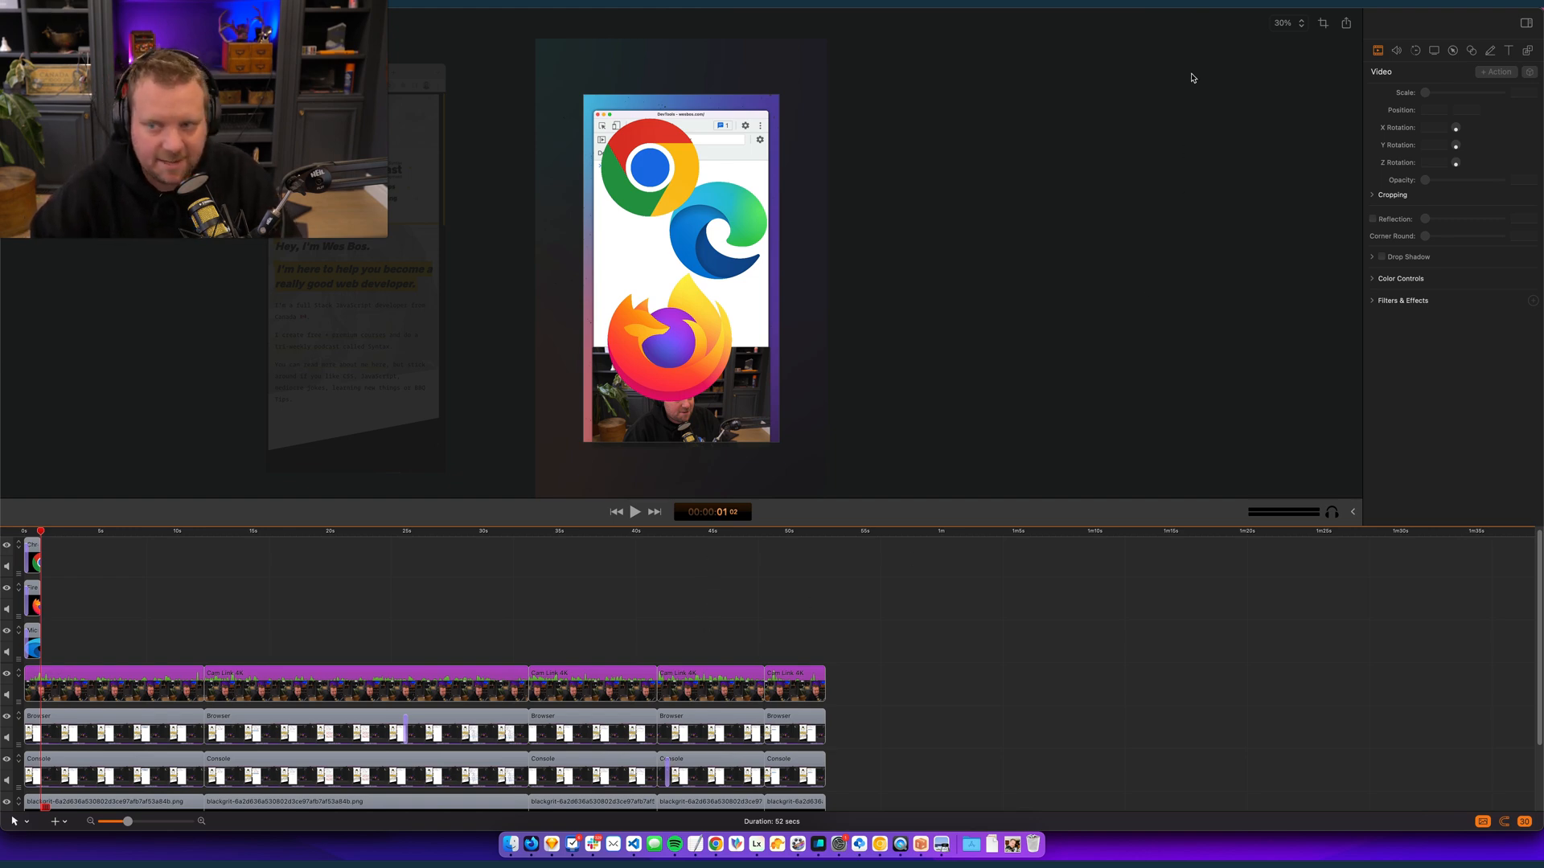
- Widen the canvas to a square that matches its 1920 height
{"action": "left_click", "coordinate": [1323, 23]}
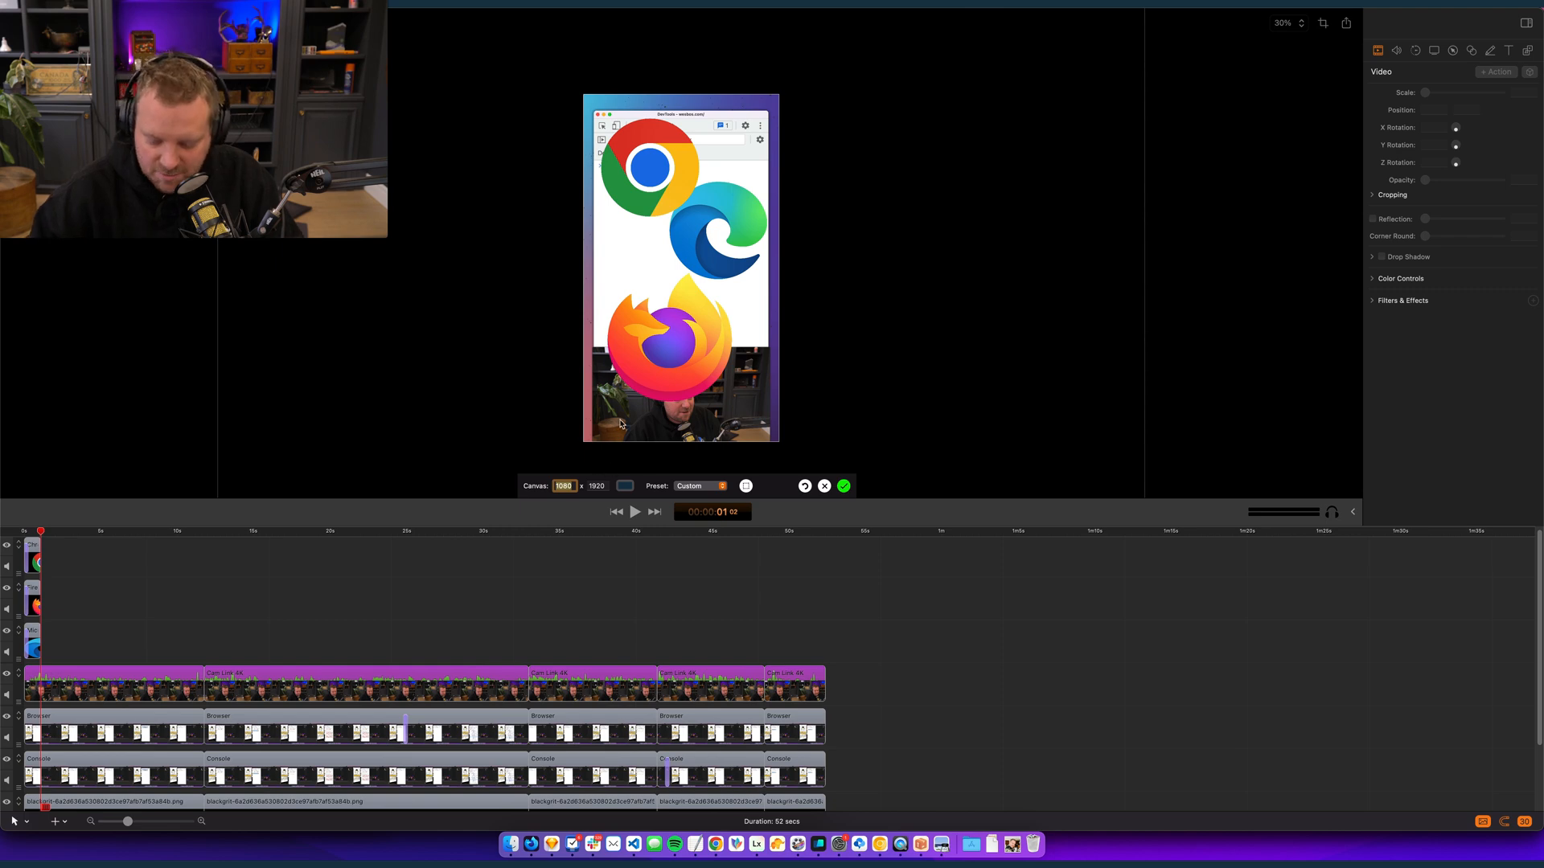
{"action": "key", "text": "Return"}
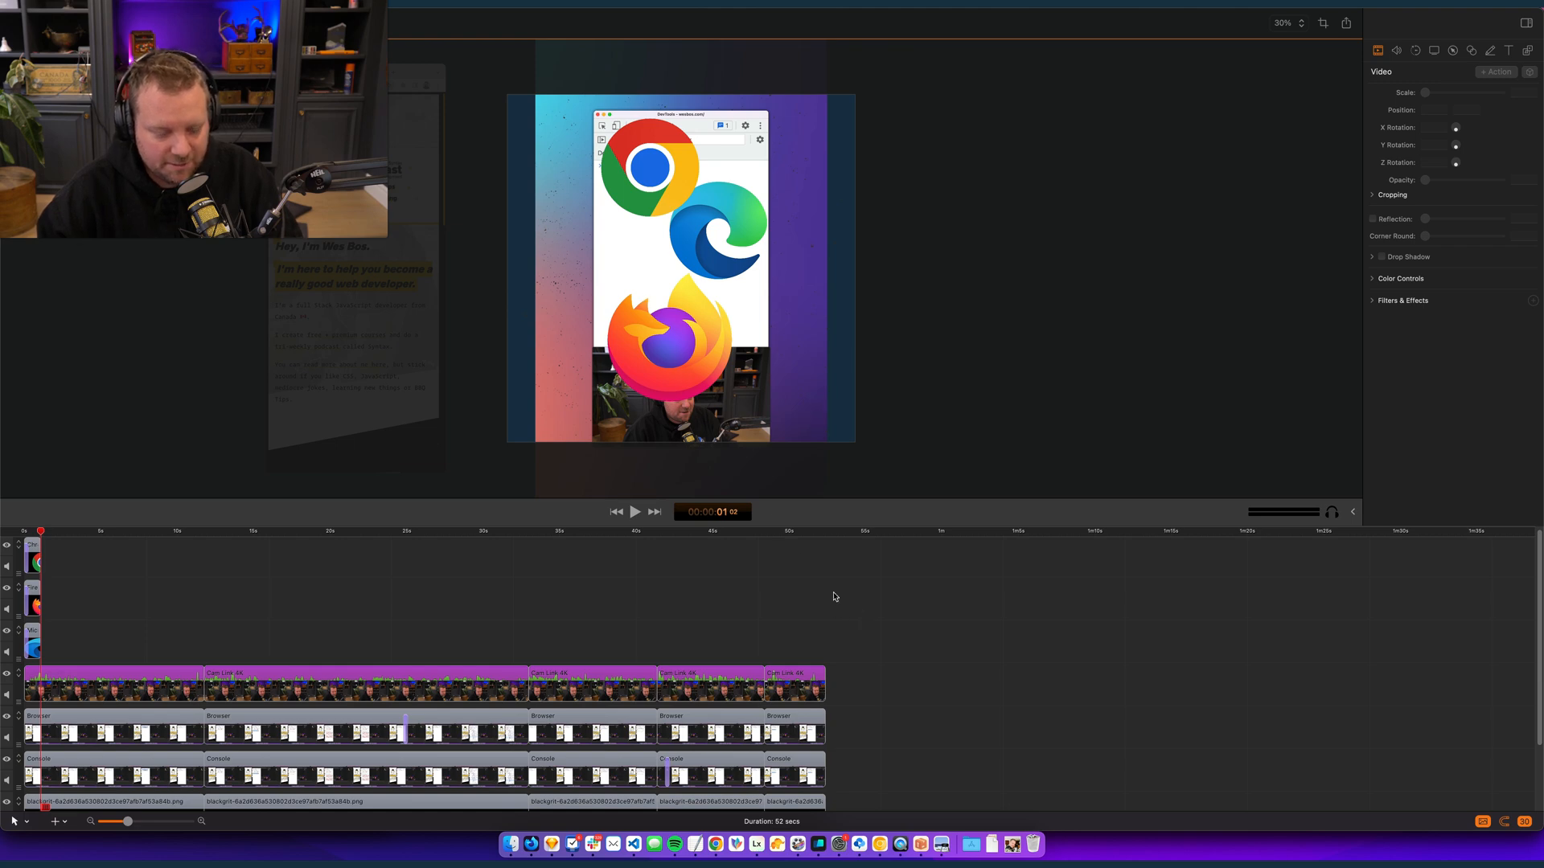
{"action": "scroll", "coordinate": [538, 552], "scroll_direction": "down", "scroll_amount": 3}
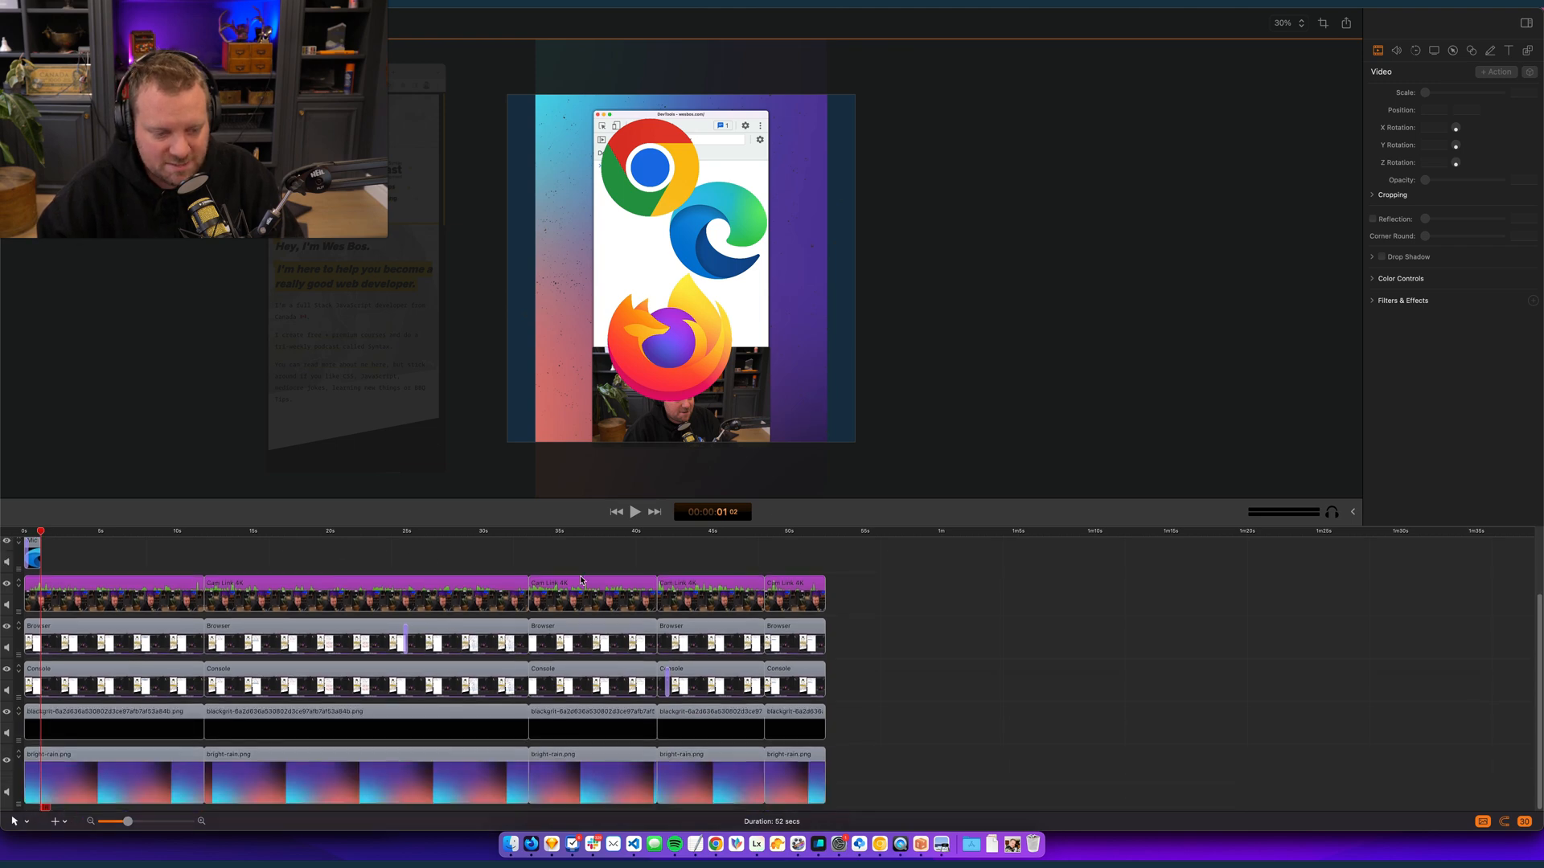
{"action": "left_click", "coordinate": [520, 787]}
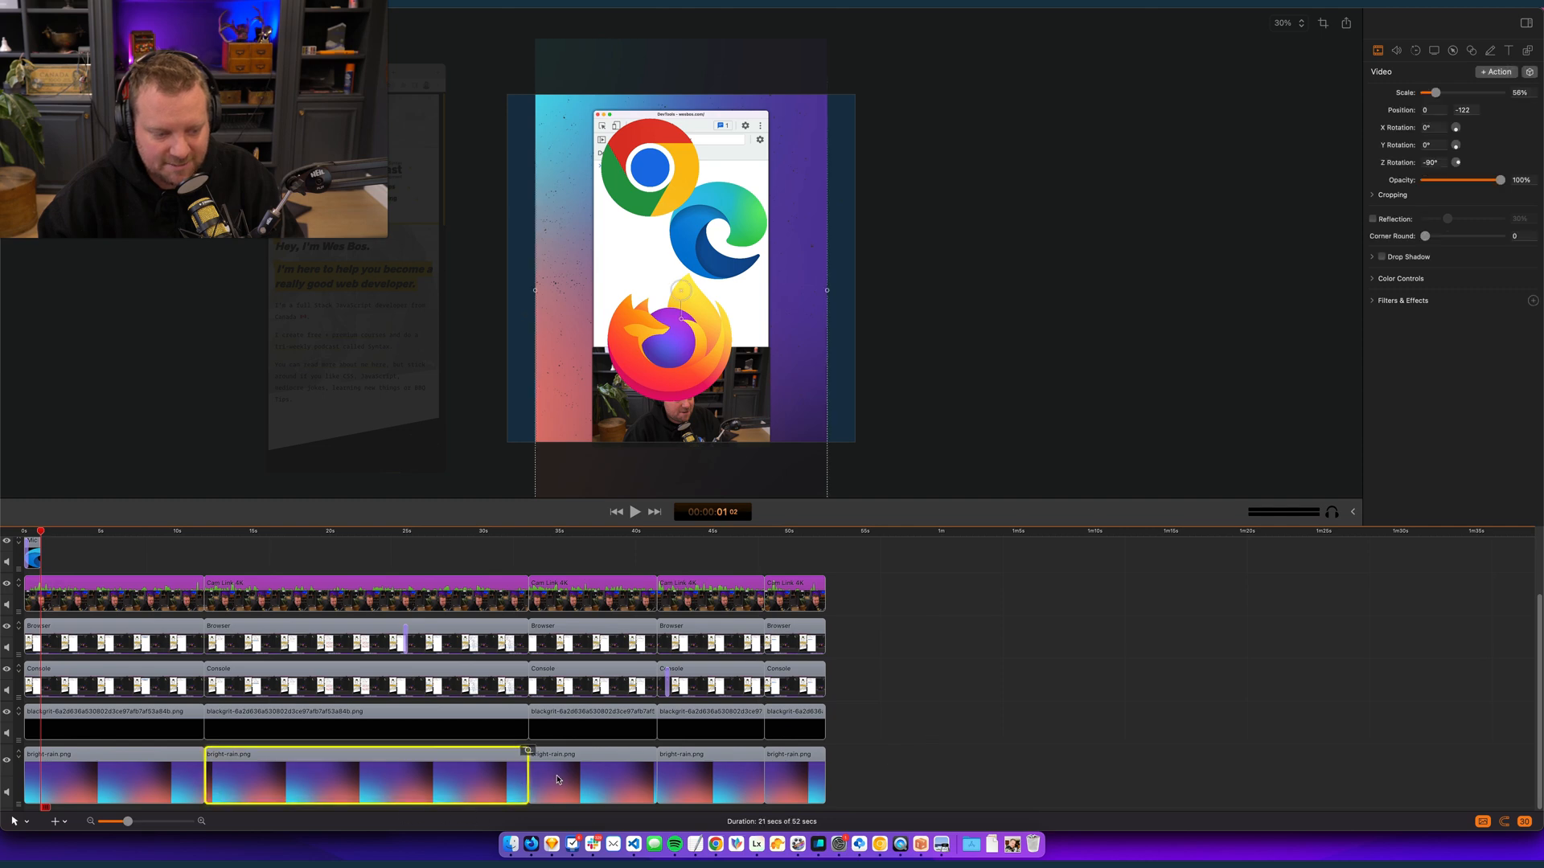
{"action": "left_click", "coordinate": [933, 756]}
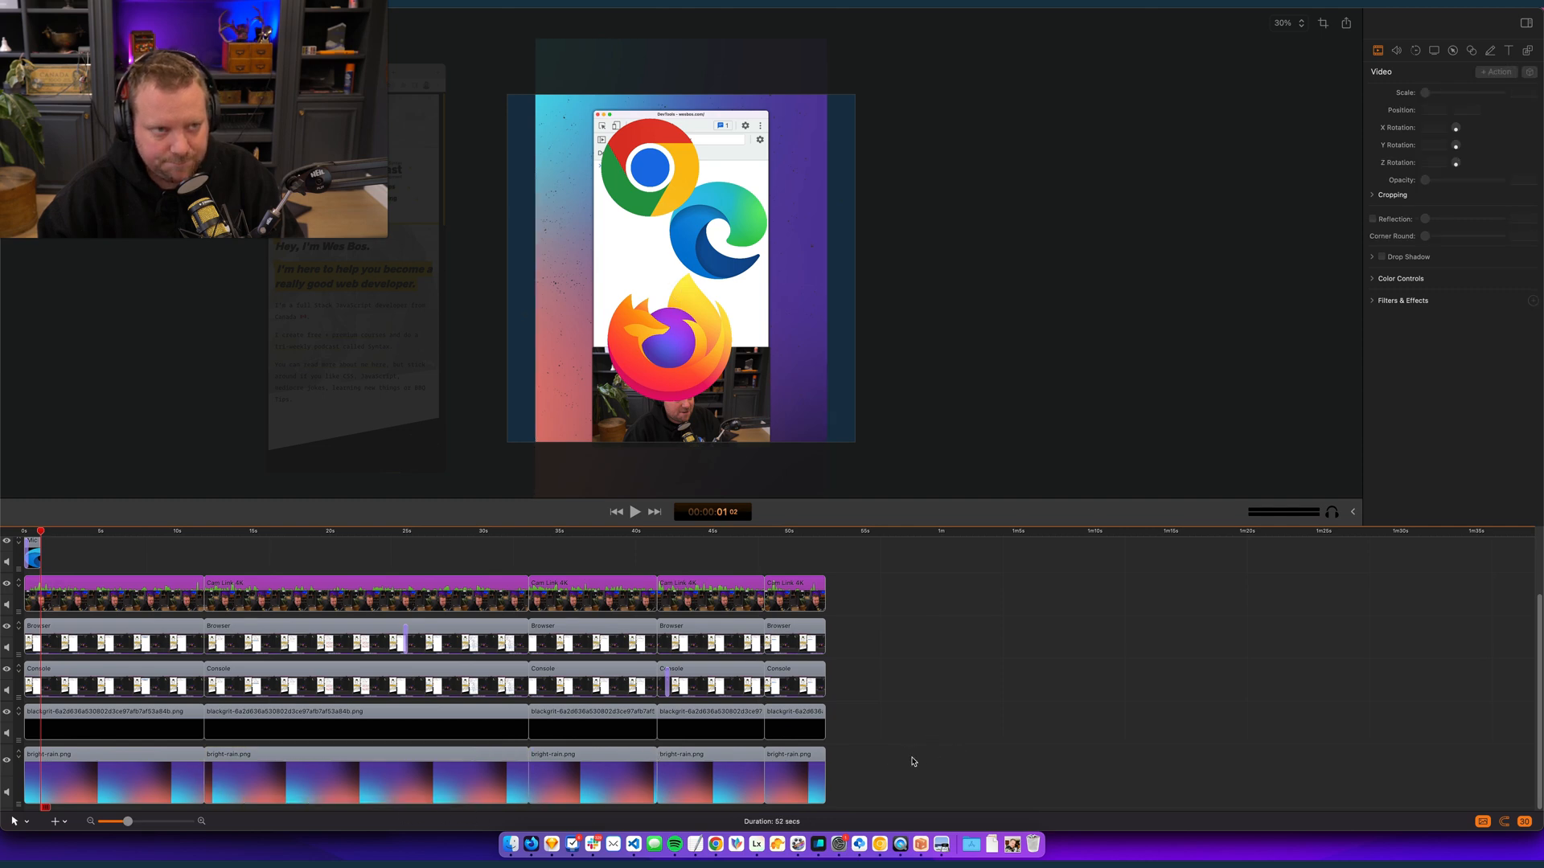
- Reposition and enlarge the first bright-rain.png background clip to 117% at about 457, 45 so it covers the square canvas
{"action": "left_click_drag", "start_coordinate": [112, 531], "coordinate": [107, 531]}
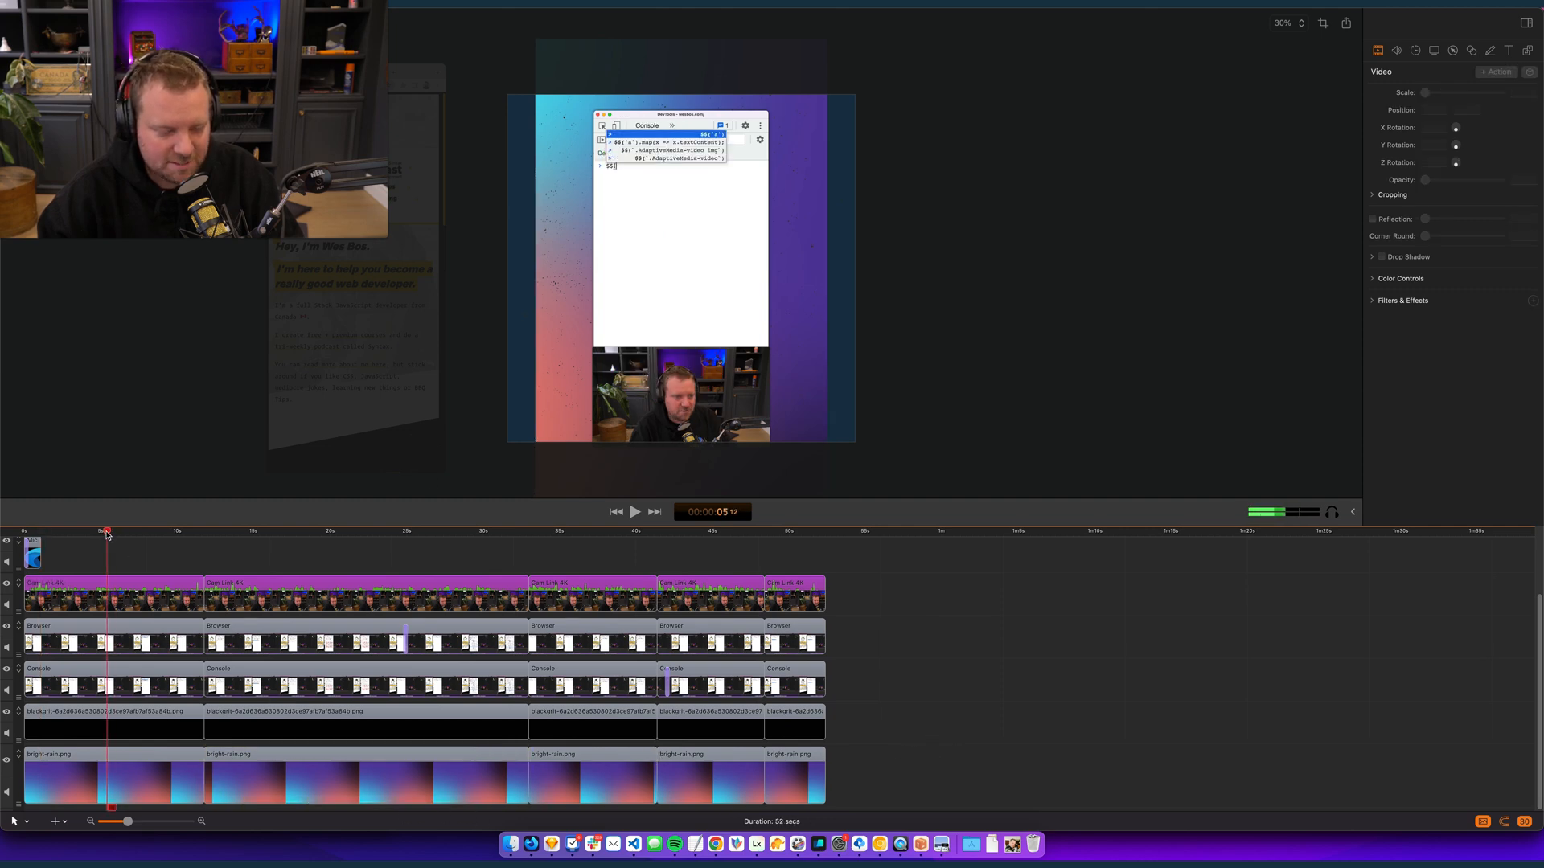
{"action": "left_click", "coordinate": [32, 794]}
{"action": "left_click_drag", "start_coordinate": [582, 243], "coordinate": [655, 306]}
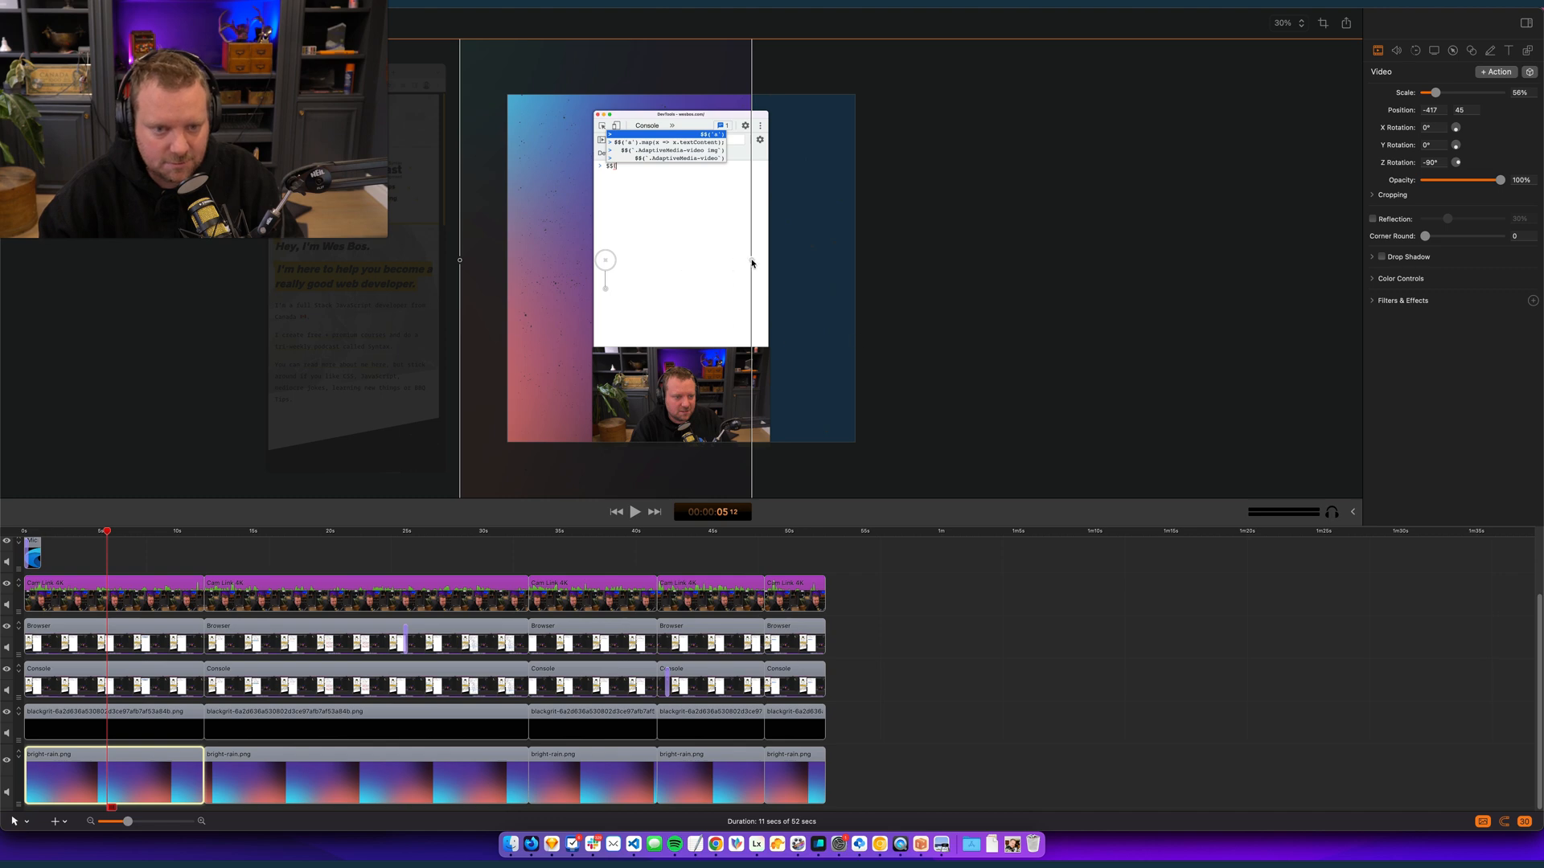
{"action": "left_click_drag", "start_coordinate": [753, 263], "coordinate": [1068, 261]}
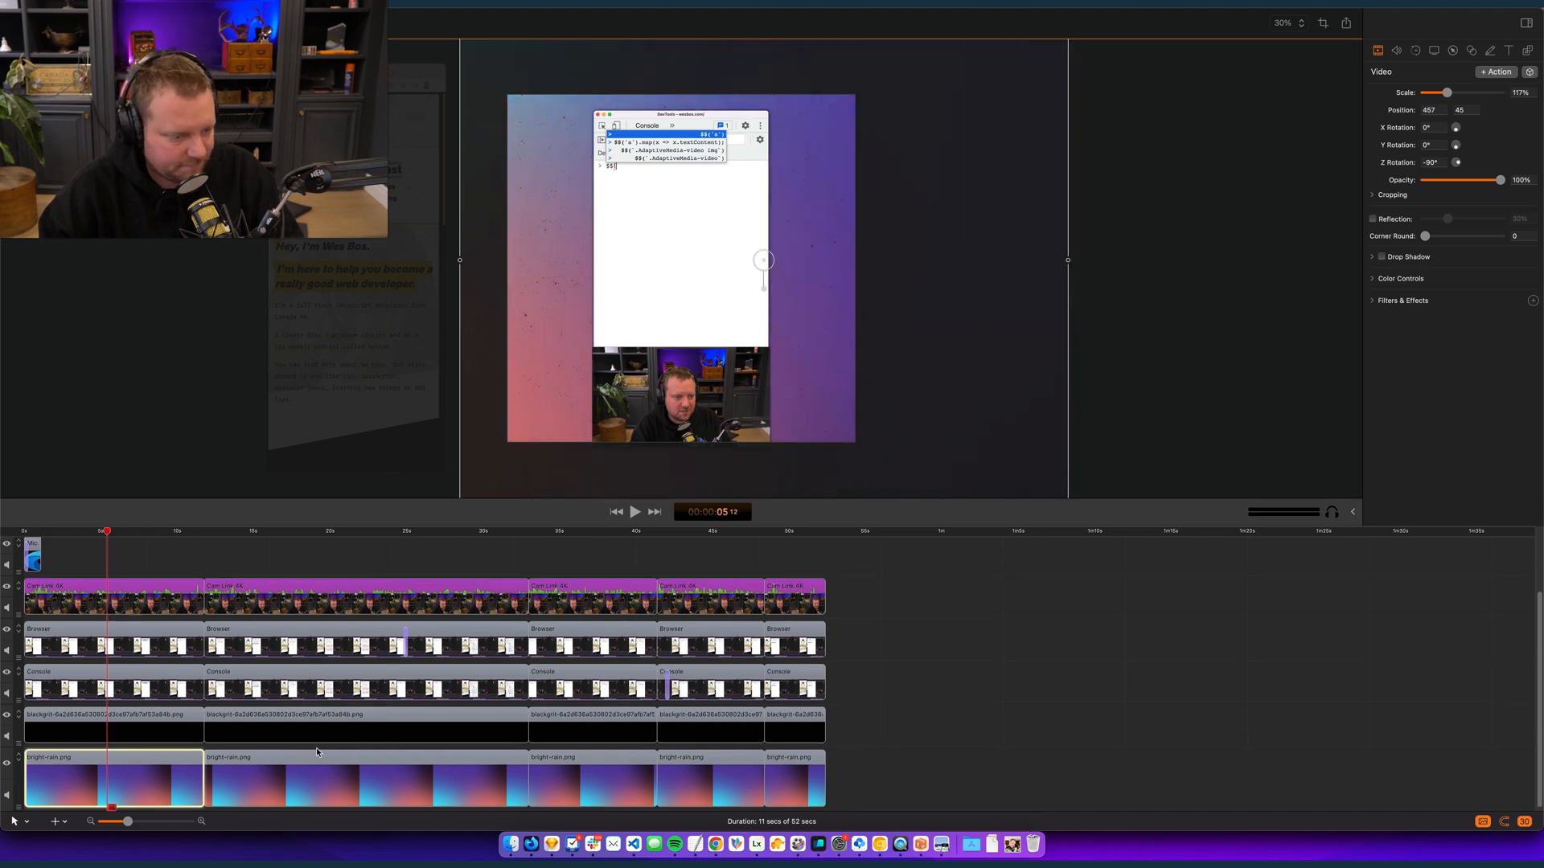
- Copy the first bright-rain.png clip's properties and paste them onto the four other bright-rain.png clips
{"action": "left_click_drag", "start_coordinate": [176, 536], "coordinate": [668, 539]}
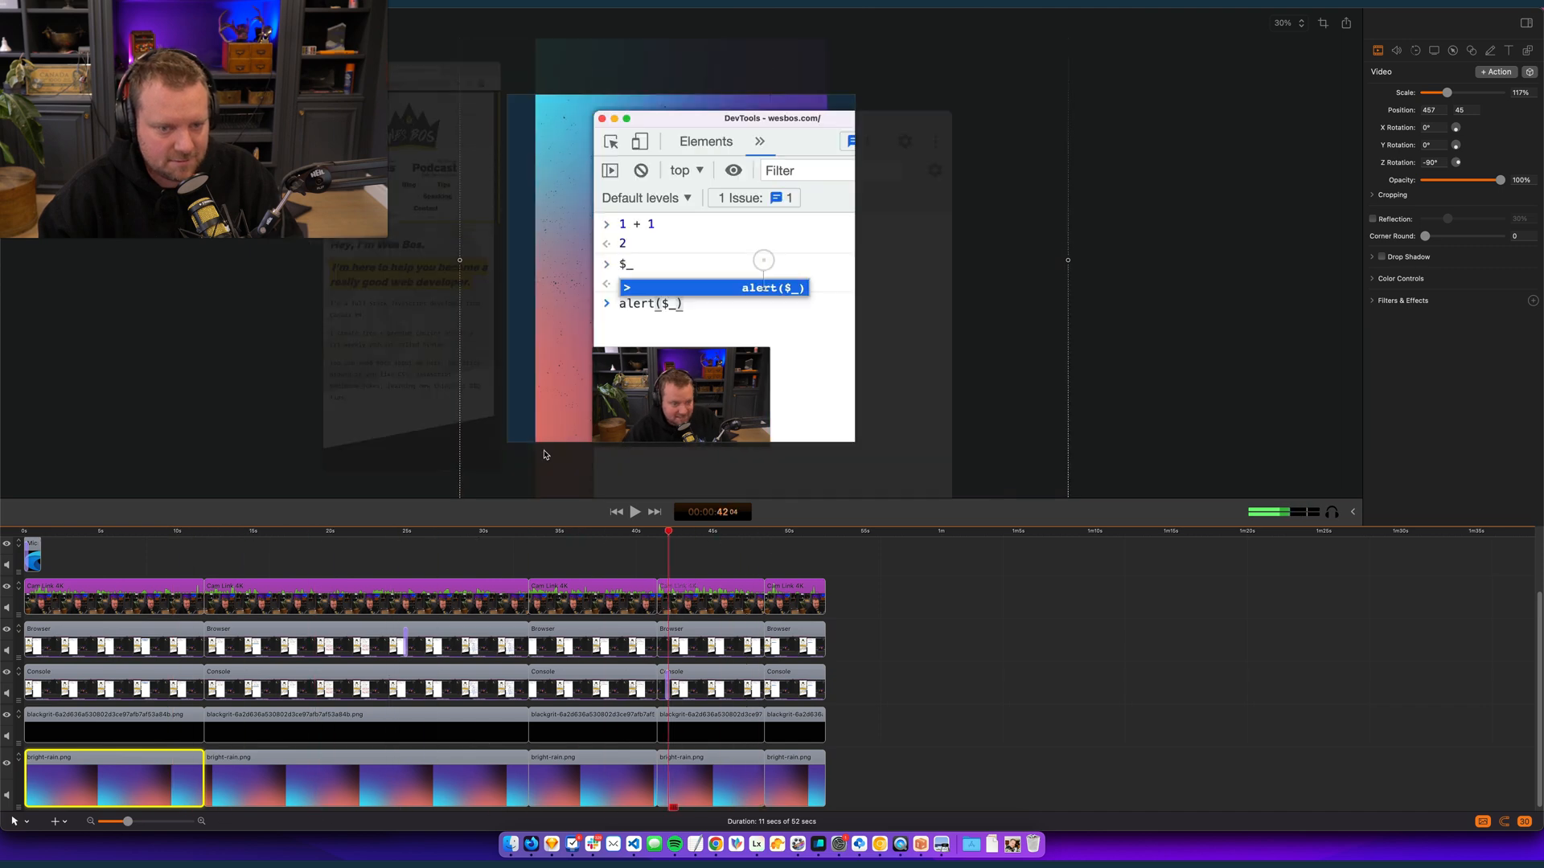
{"action": "left_click", "coordinate": [852, 771]}
{"action": "left_click", "coordinate": [163, 772]}
{"action": "left_click_drag", "start_coordinate": [909, 763], "coordinate": [219, 776]}
{"action": "key", "text": "shift+super+v"}
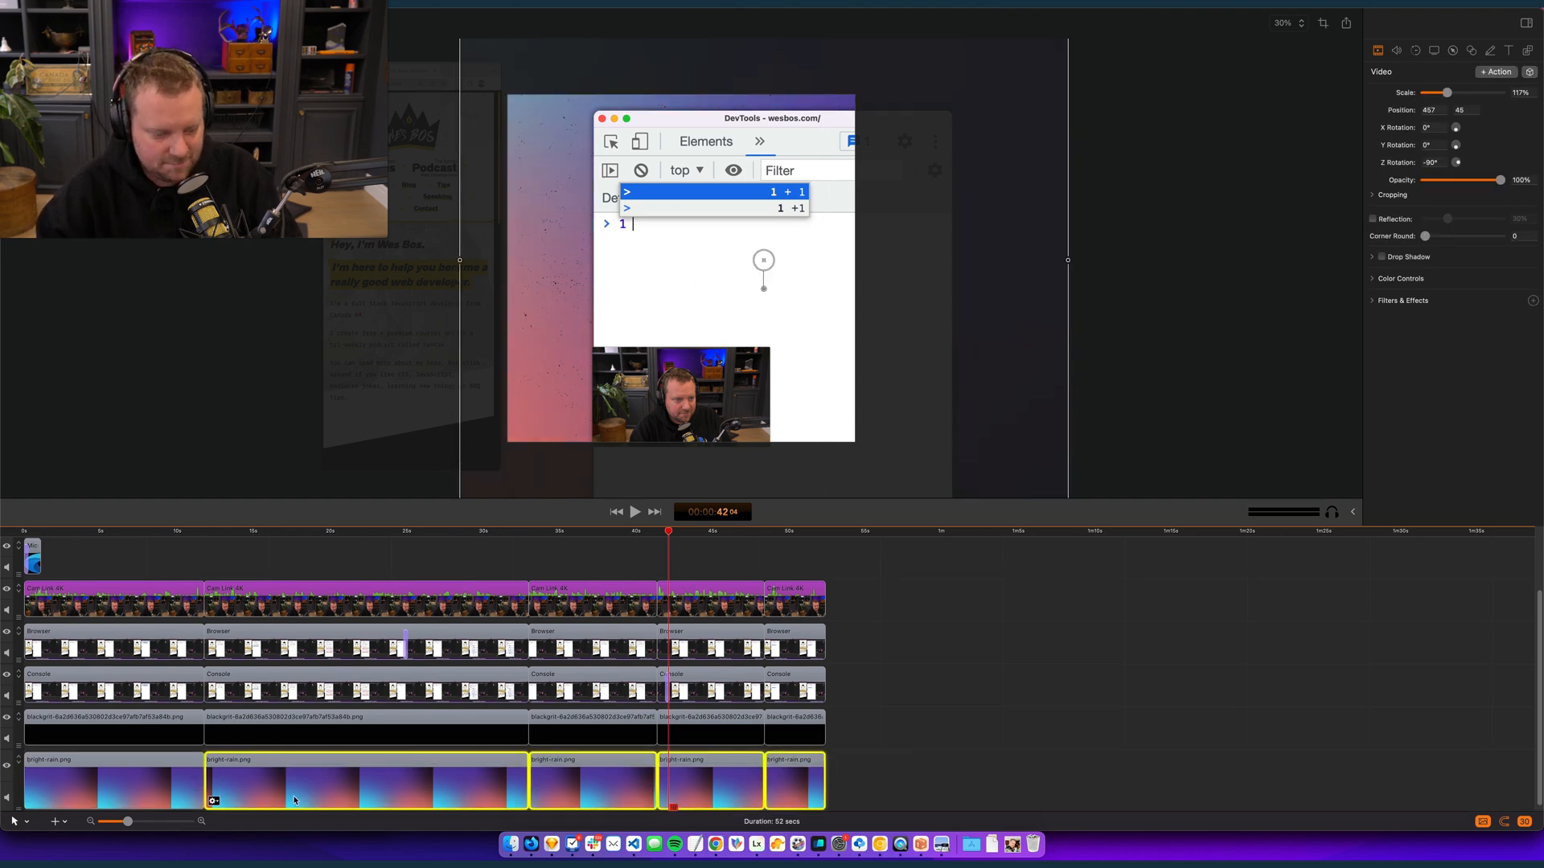
{"action": "left_click", "coordinate": [983, 740]}
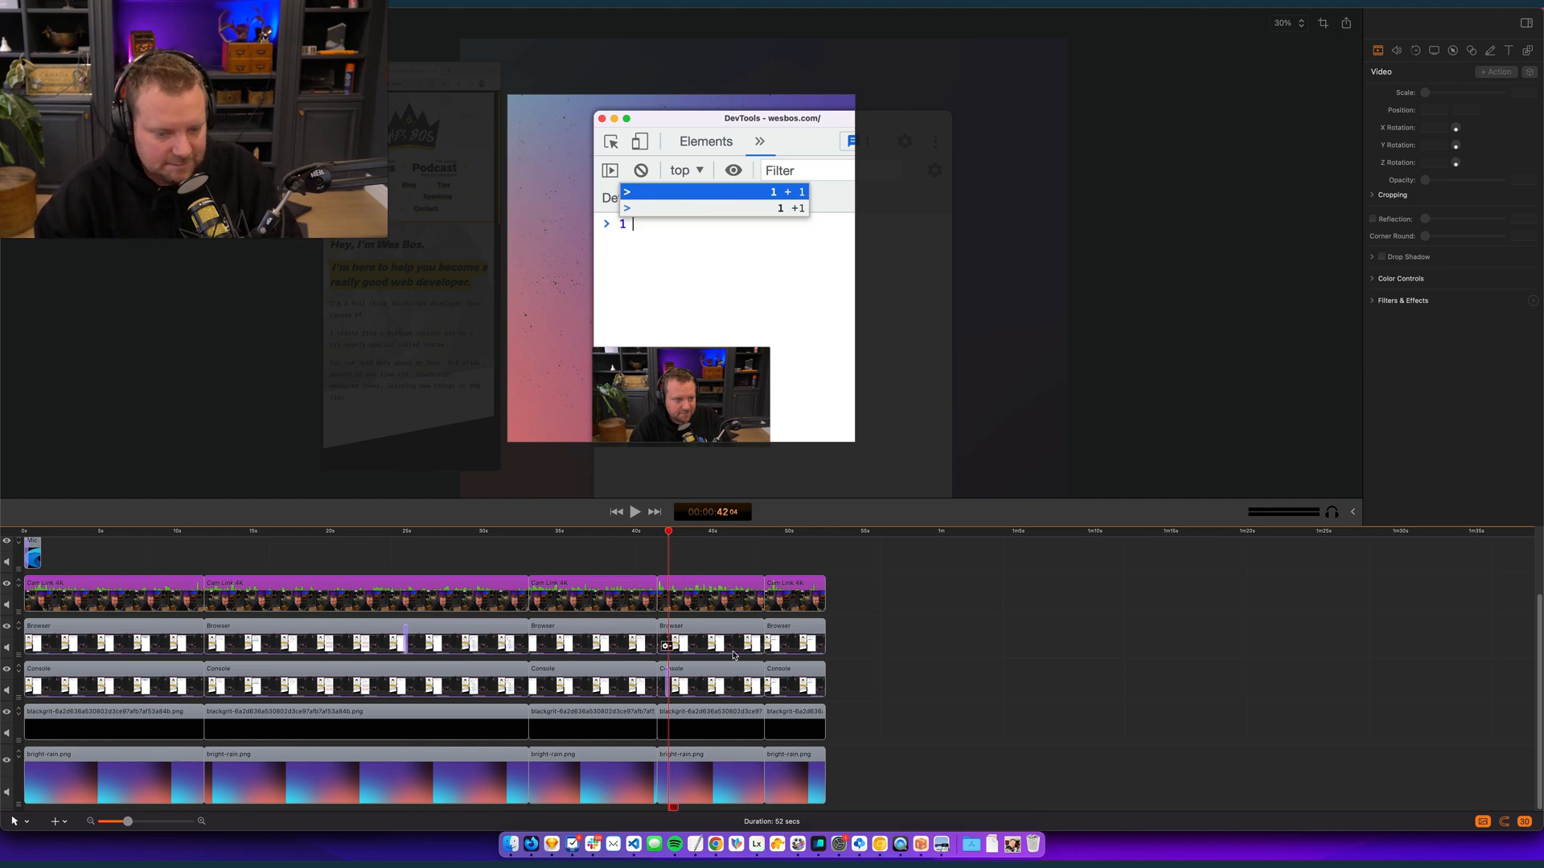
- Enlarge the first Console clip to about 129% at 0, -578 and apply the same properties to the second and third Console clips
{"action": "left_click_drag", "start_coordinate": [145, 532], "coordinate": [23, 531]}
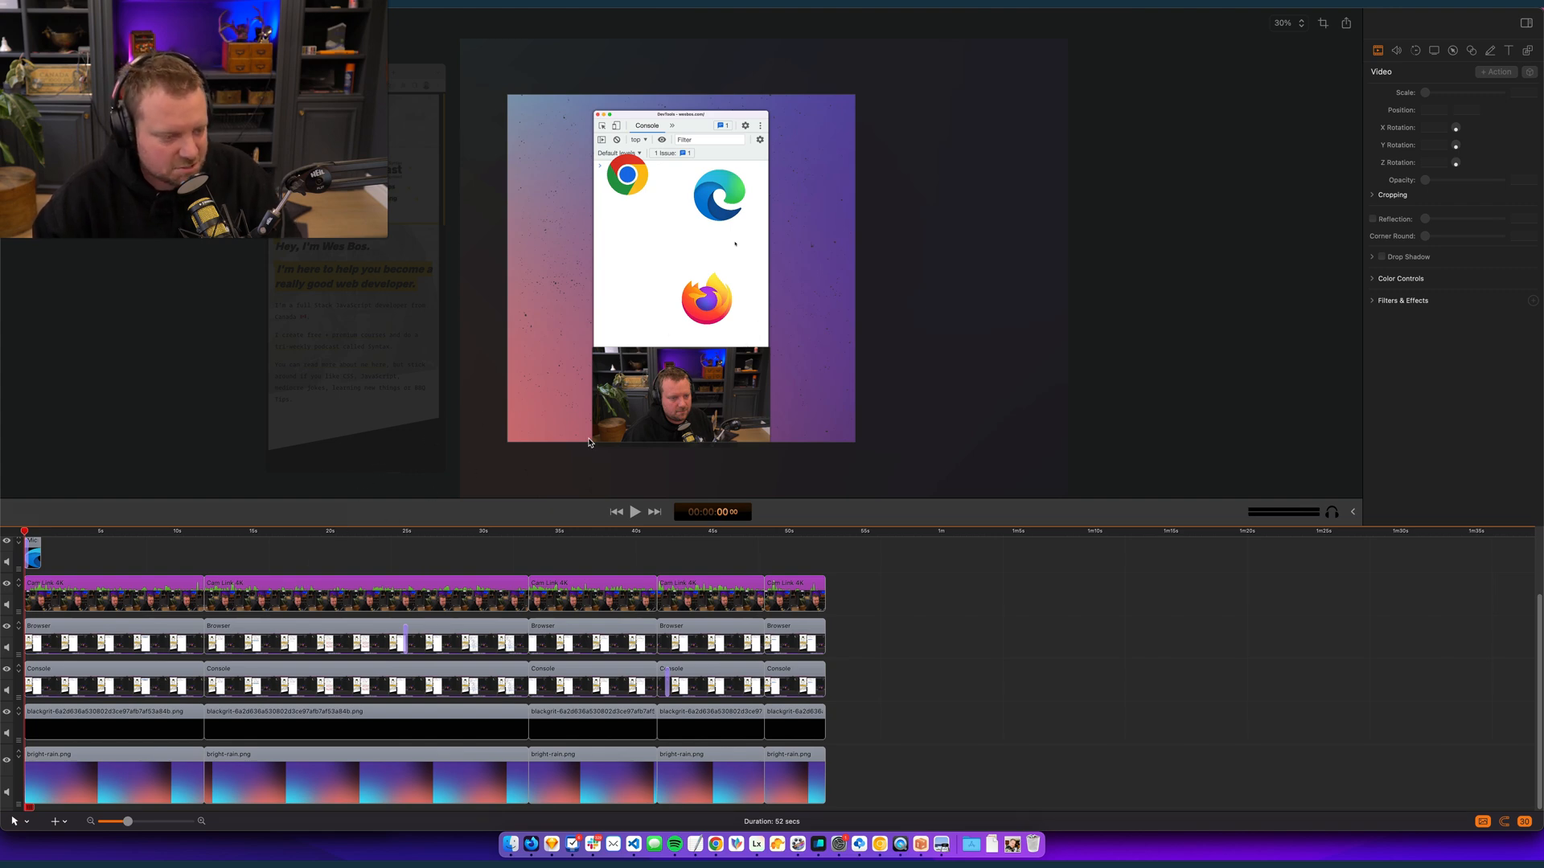
{"action": "key", "text": "space"}
{"action": "key", "text": "XF86AudioRaiseVolume"}
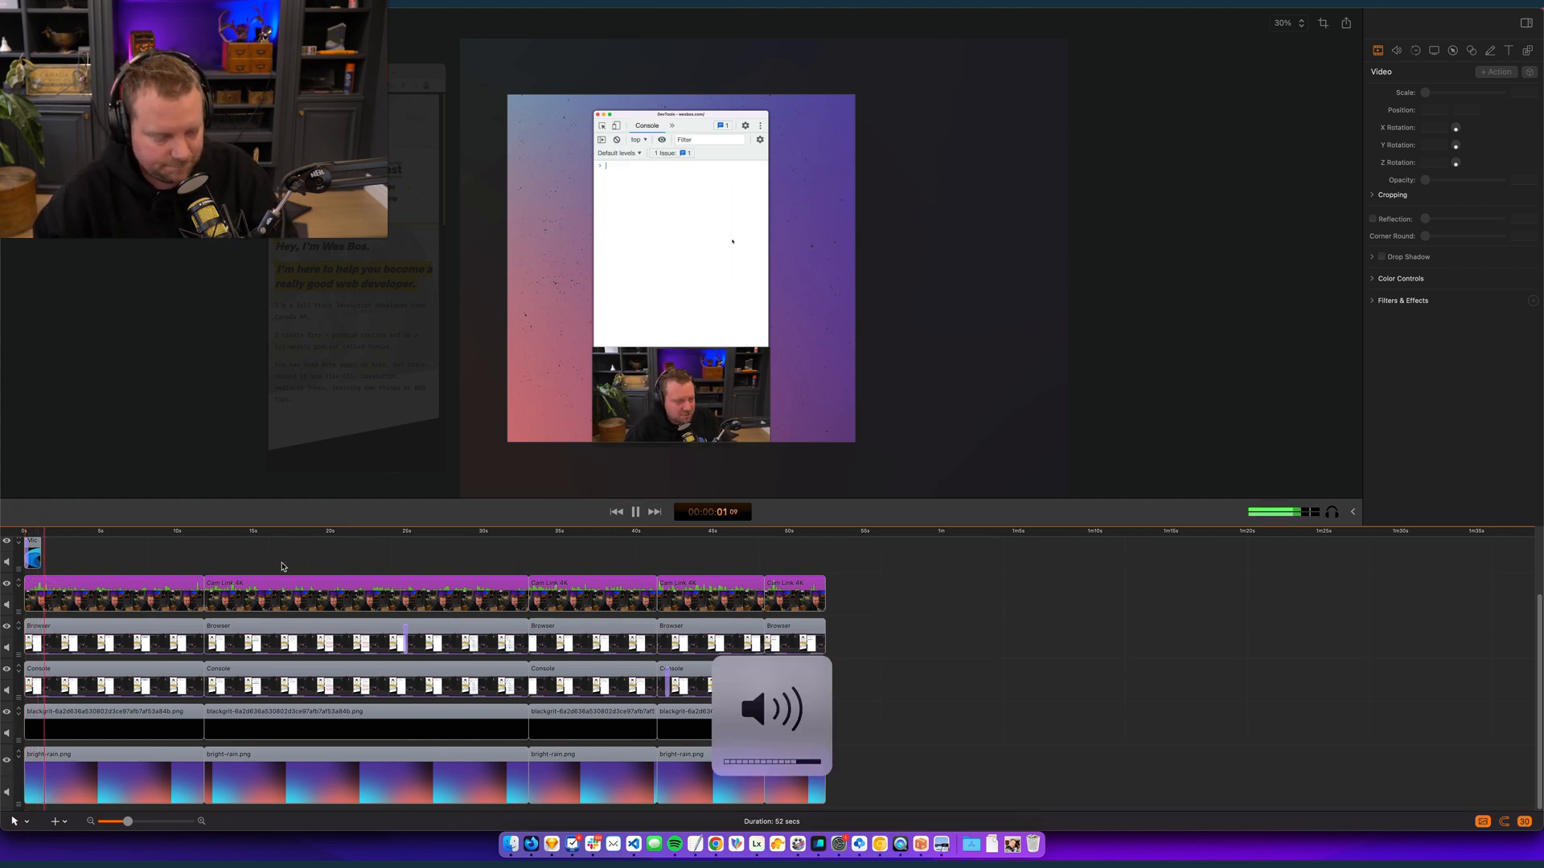
{"action": "key", "text": "space"}
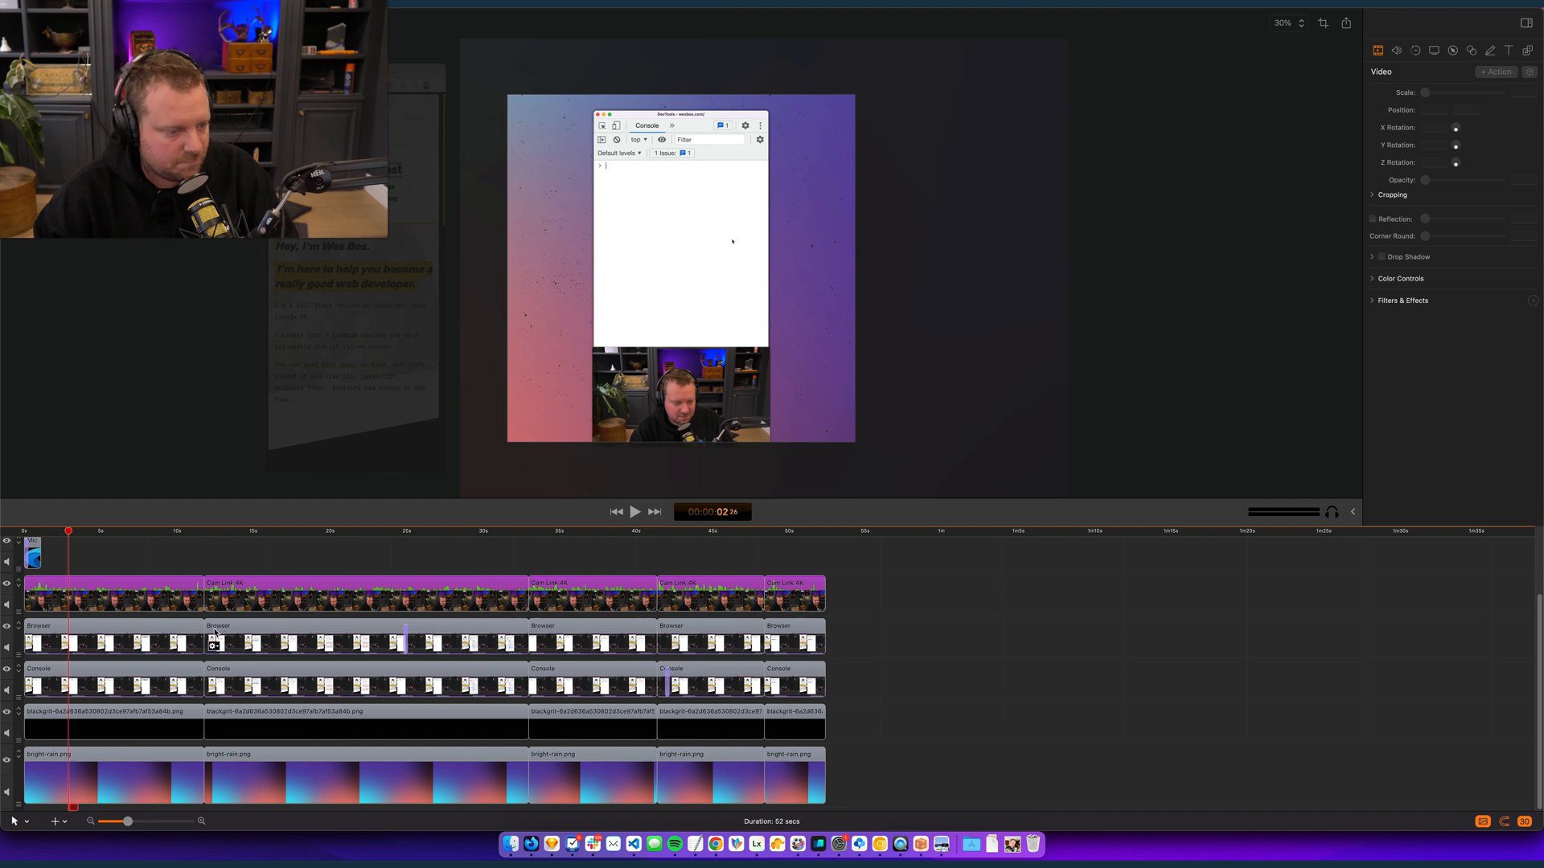
{"action": "left_click", "coordinate": [136, 640]}
{"action": "left_click", "coordinate": [61, 681]}
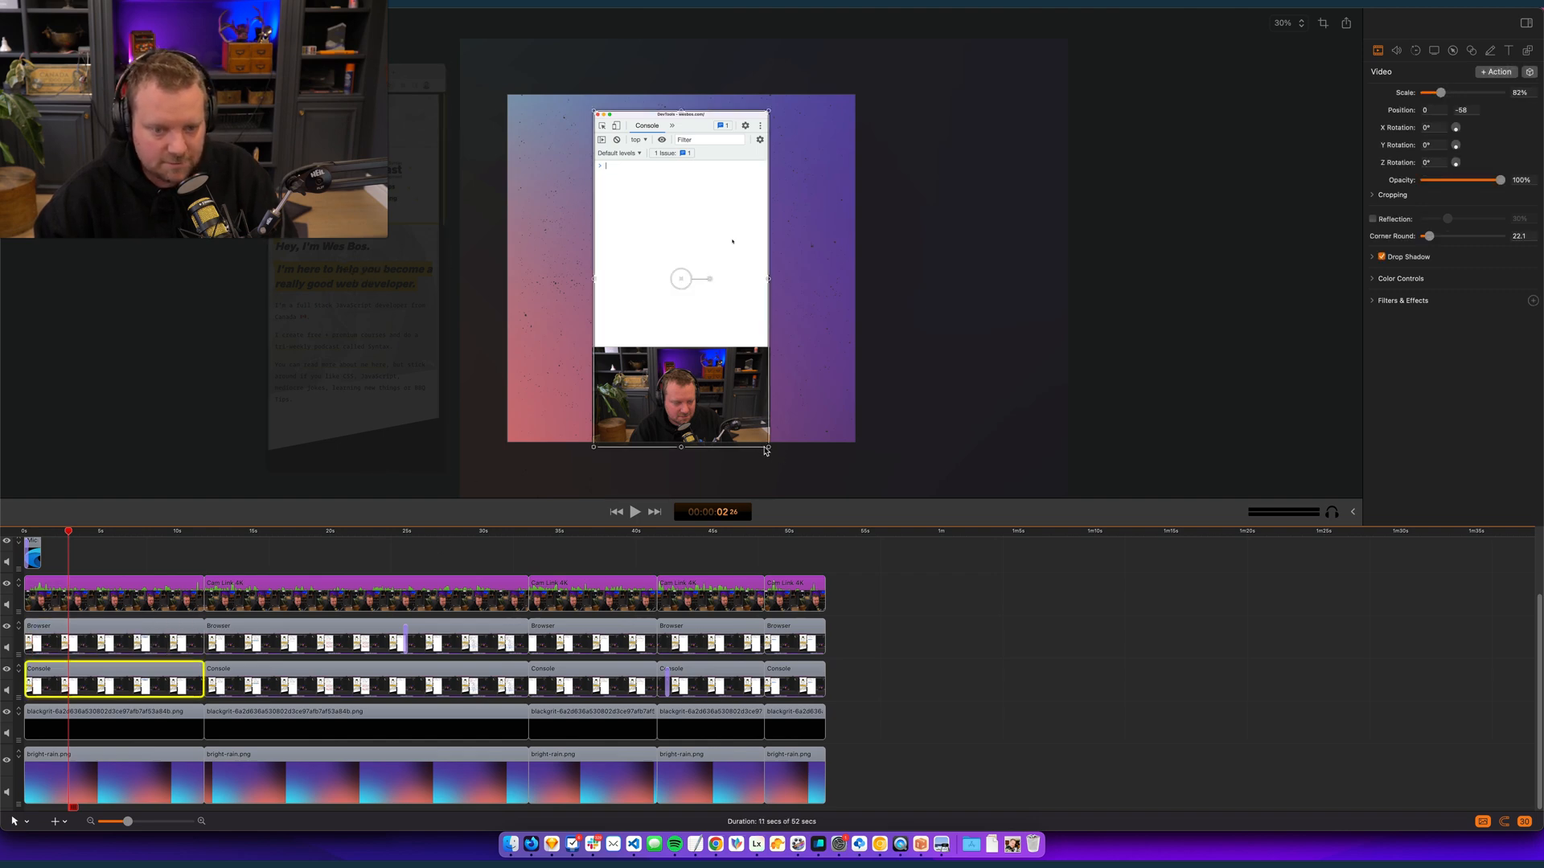
{"action": "left_click_drag", "start_coordinate": [768, 450], "coordinate": [968, 606]}
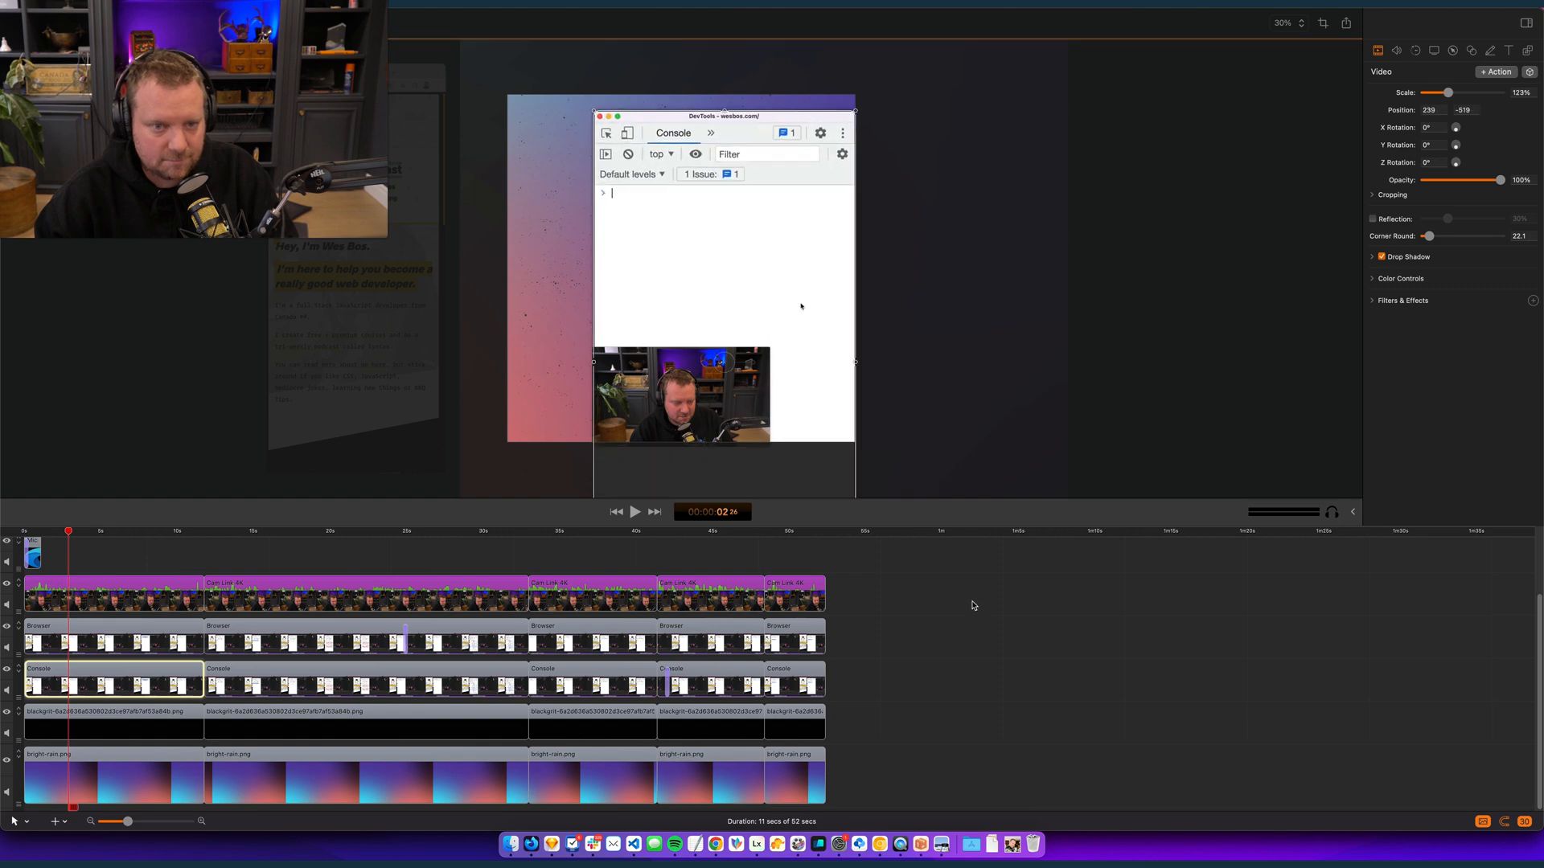
{"action": "left_click_drag", "start_coordinate": [773, 262], "coordinate": [720, 260]}
{"action": "left_click", "coordinate": [215, 687]}
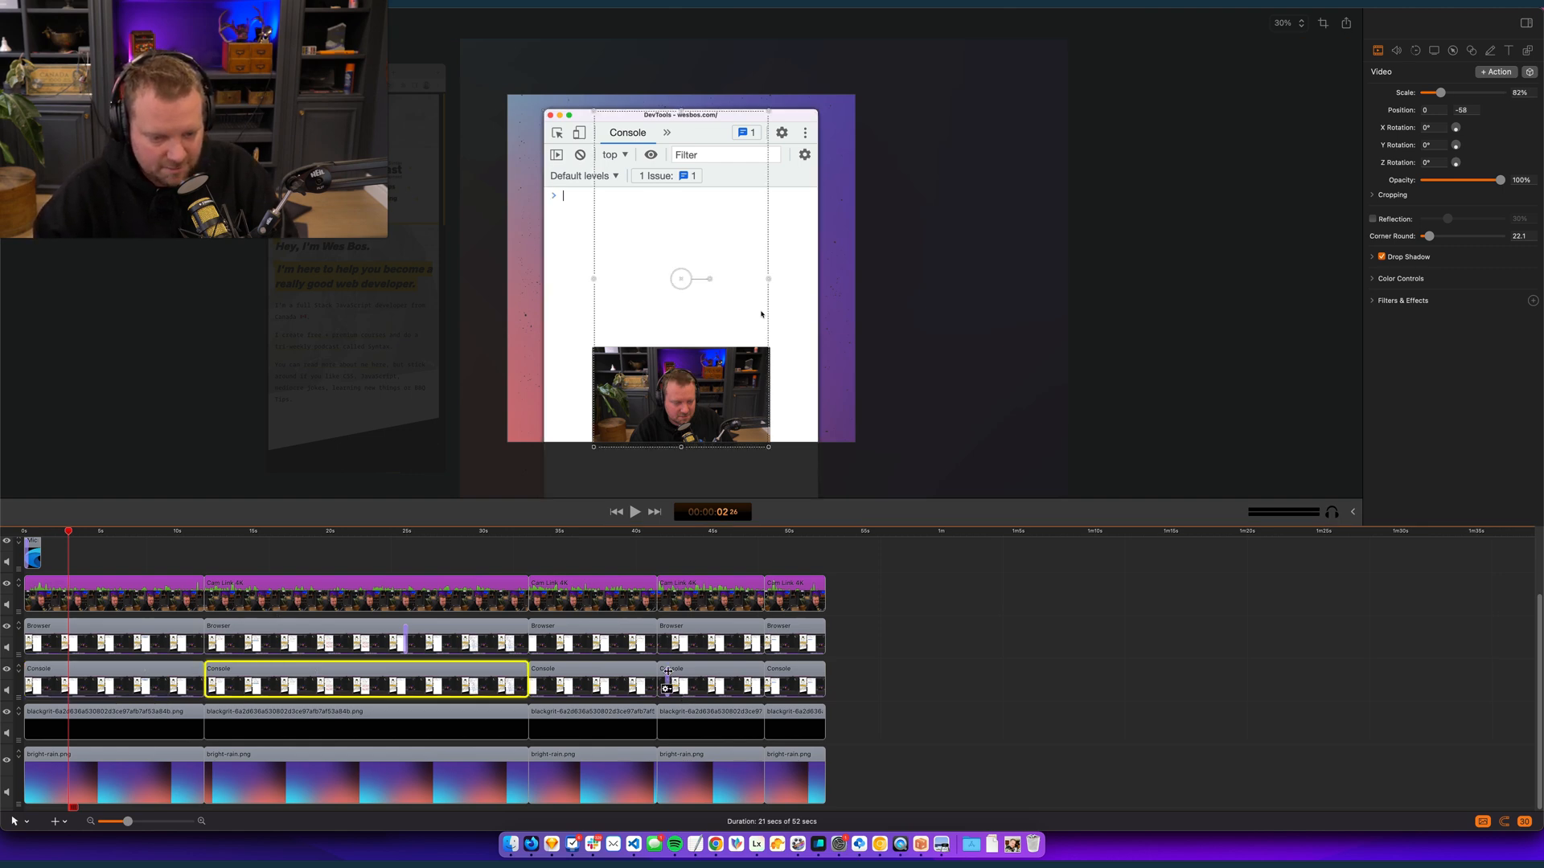
{"action": "left_click", "coordinate": [568, 688]}
- Play the video on to about 00:00:42:16 and check the framing of the clips on the square canvas
{"action": "left_click", "coordinate": [93, 533]}
{"action": "left_click_drag", "start_coordinate": [93, 533], "coordinate": [68, 565]}
{"action": "key", "text": "space"}
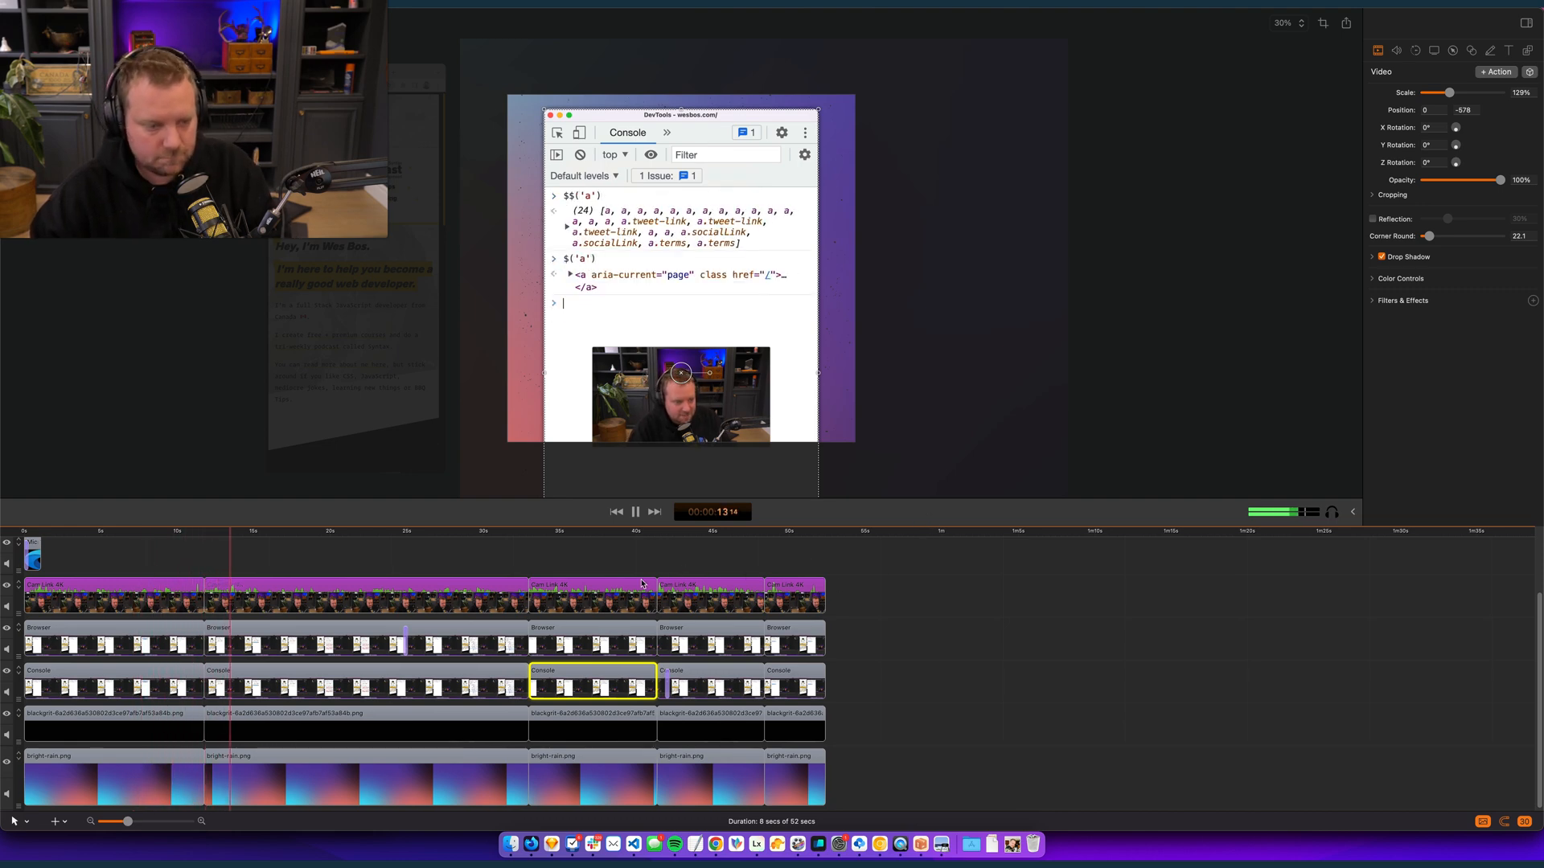
{"action": "left_click", "coordinate": [903, 621]}
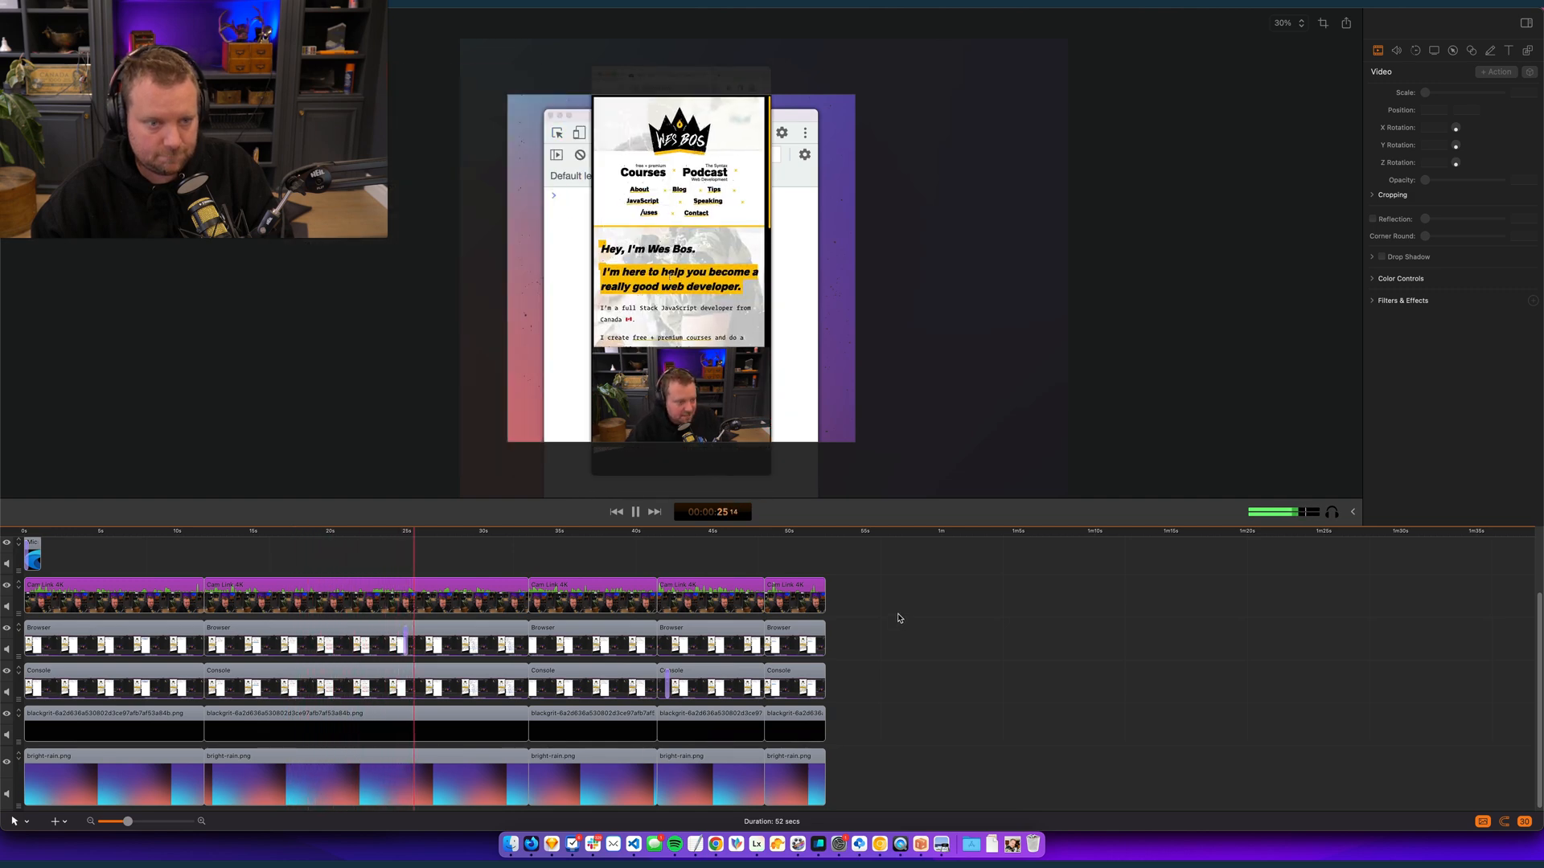
{"action": "key", "text": "space"}
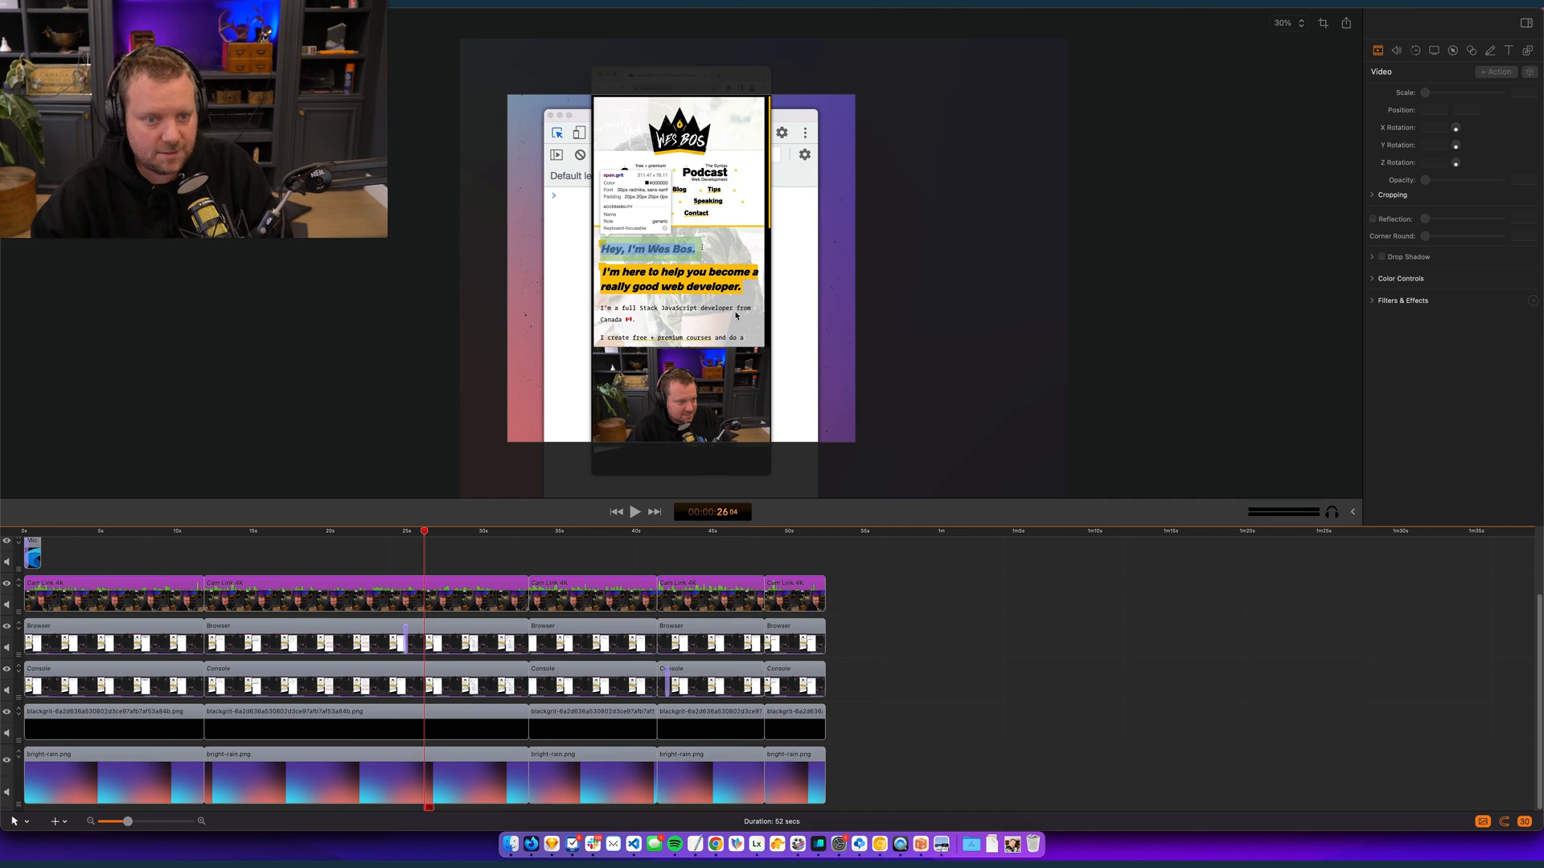
{"action": "key", "text": "space"}
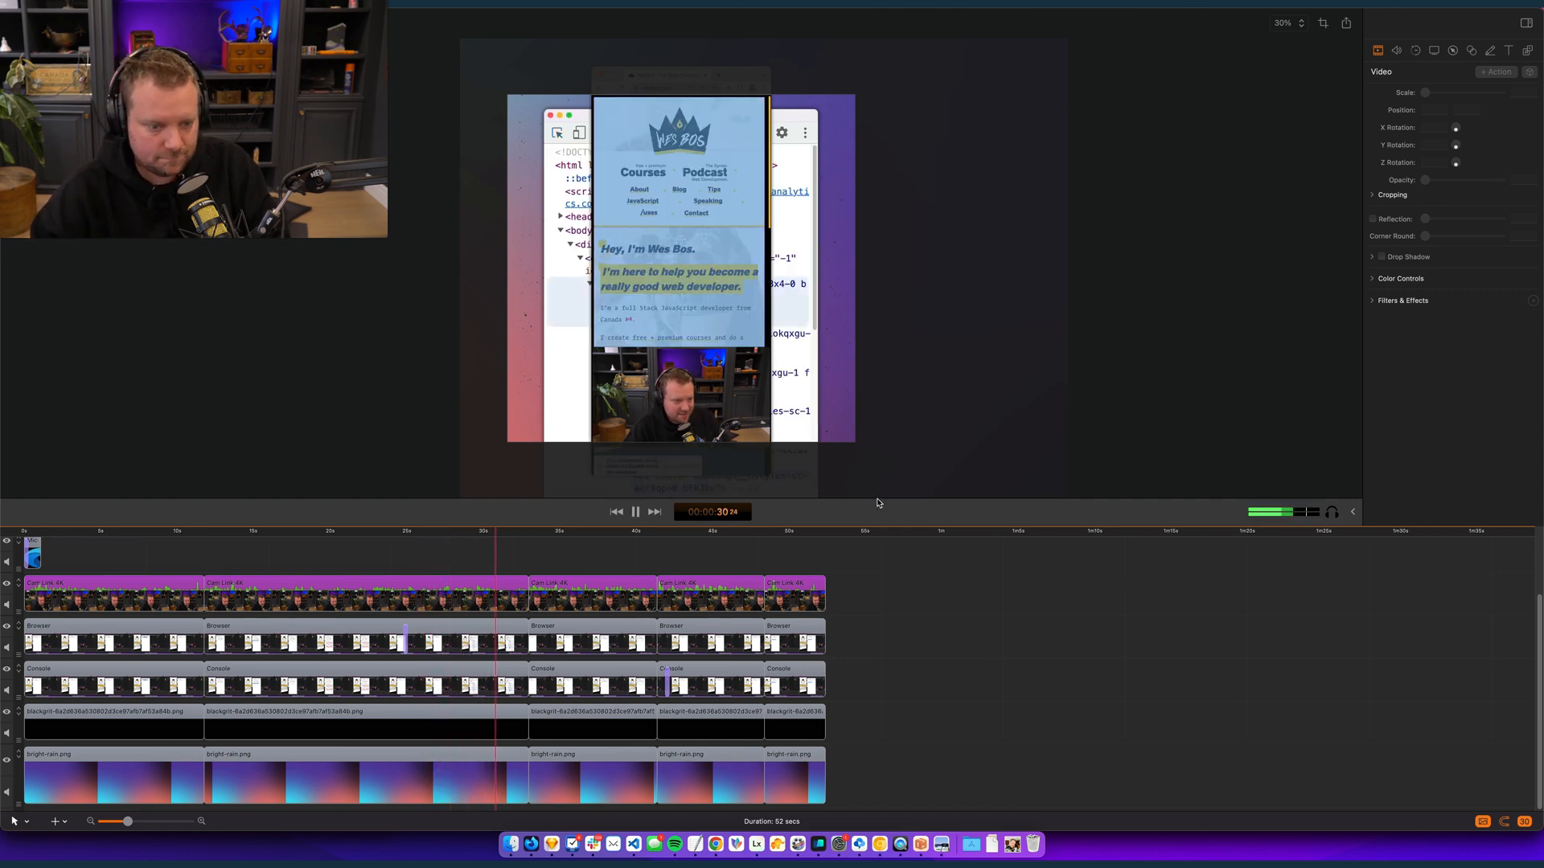
{"action": "key", "text": "space"}
{"action": "key", "text": "space"}
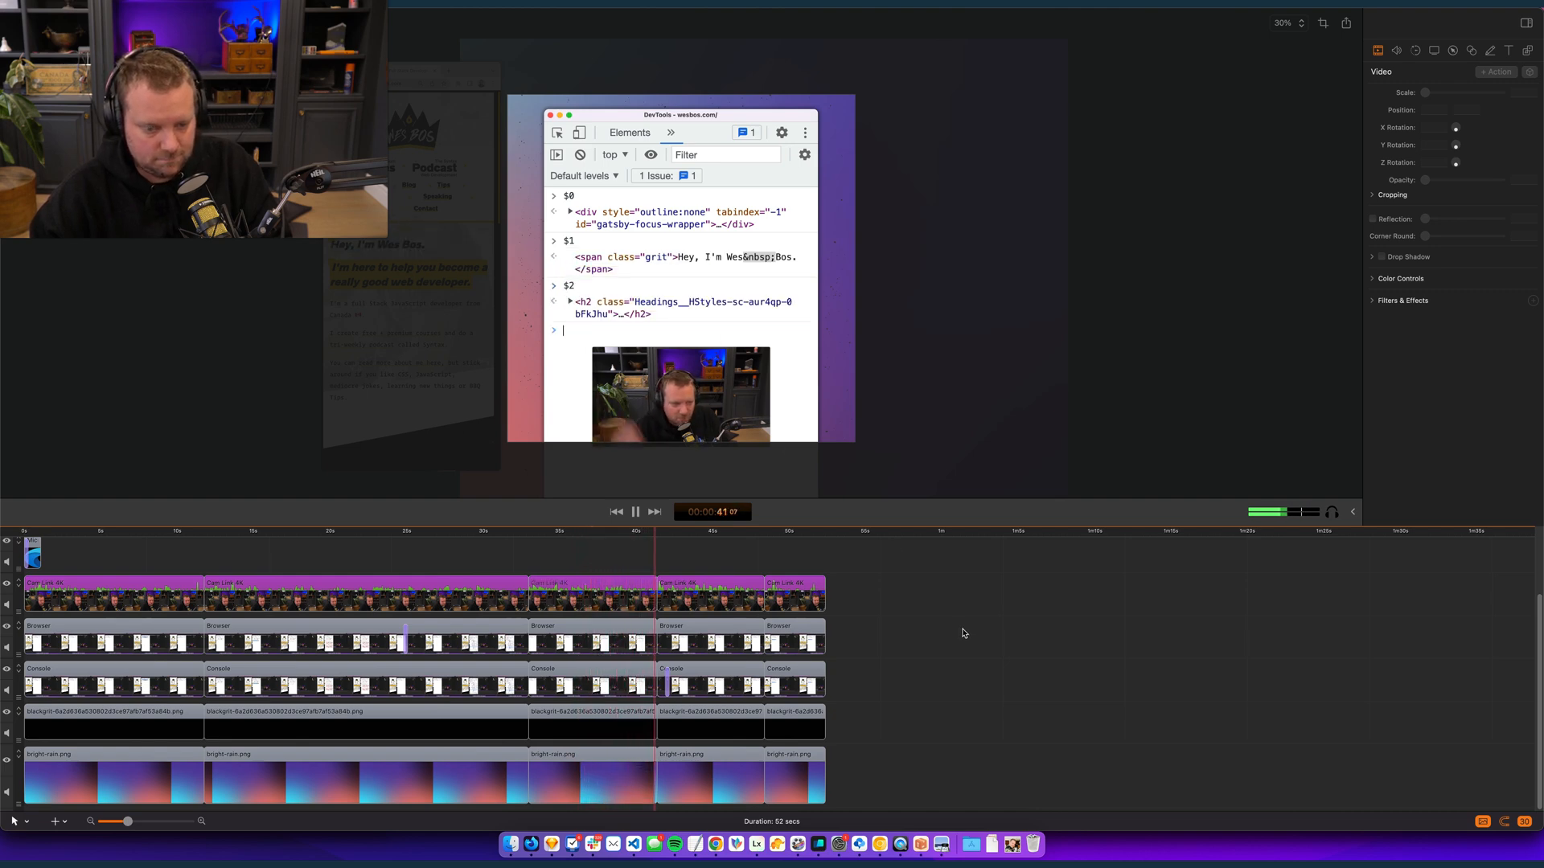
{"action": "key", "text": "space"}
{"action": "key", "text": "space"}
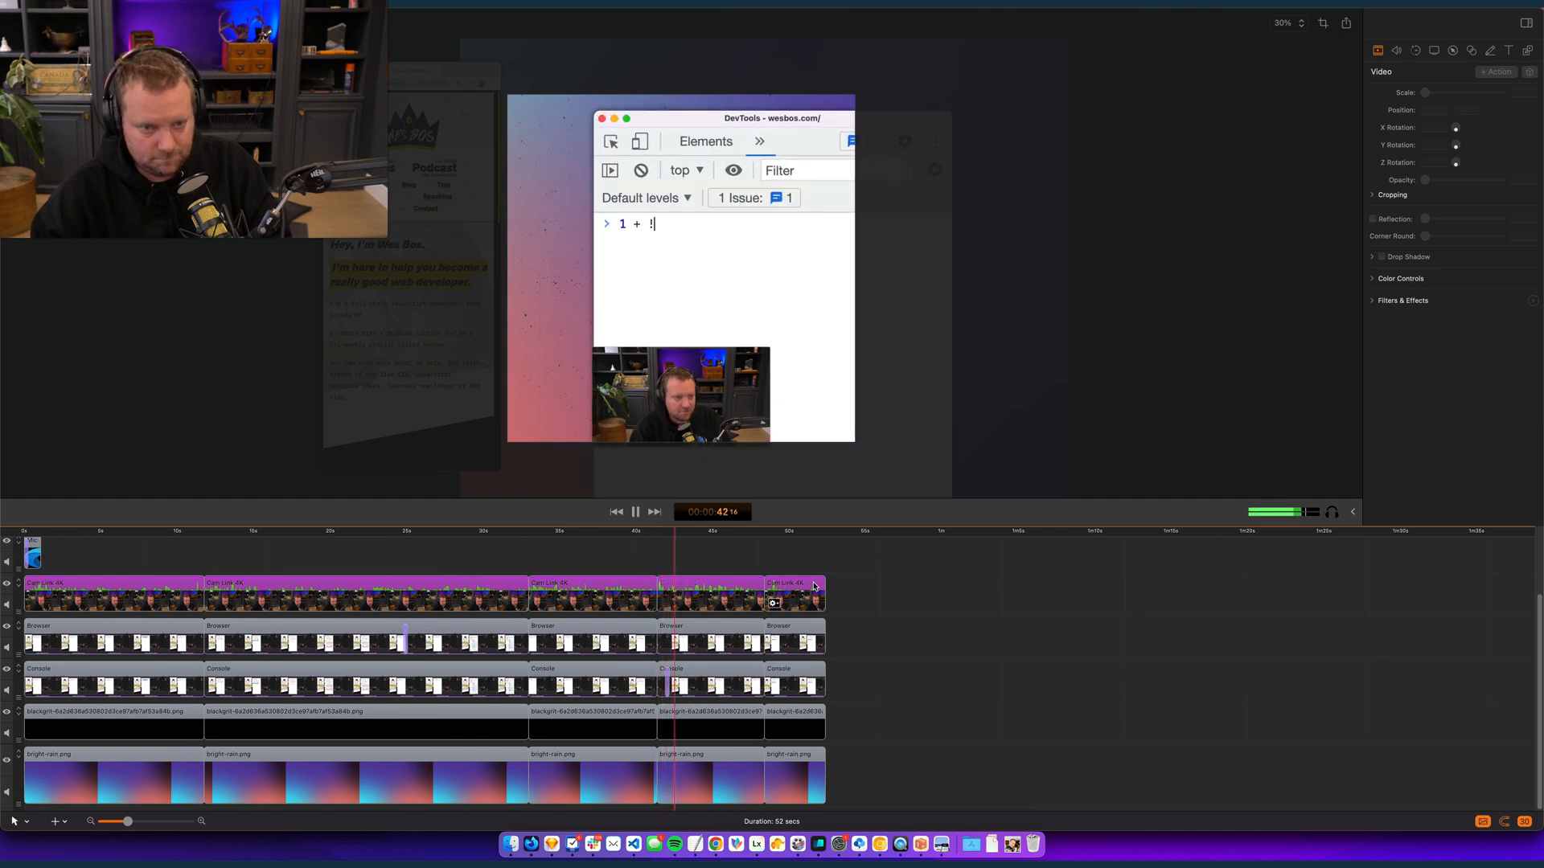
{"action": "key", "text": "space"}
- Reframe the fourth Console clip's zoomed-in state at 00:00:42:10 to about 151% scale, centred at 0, -847
{"action": "left_click", "coordinate": [674, 680]}
{"action": "left_click", "coordinate": [656, 541]}
{"action": "left_click", "coordinate": [658, 534]}
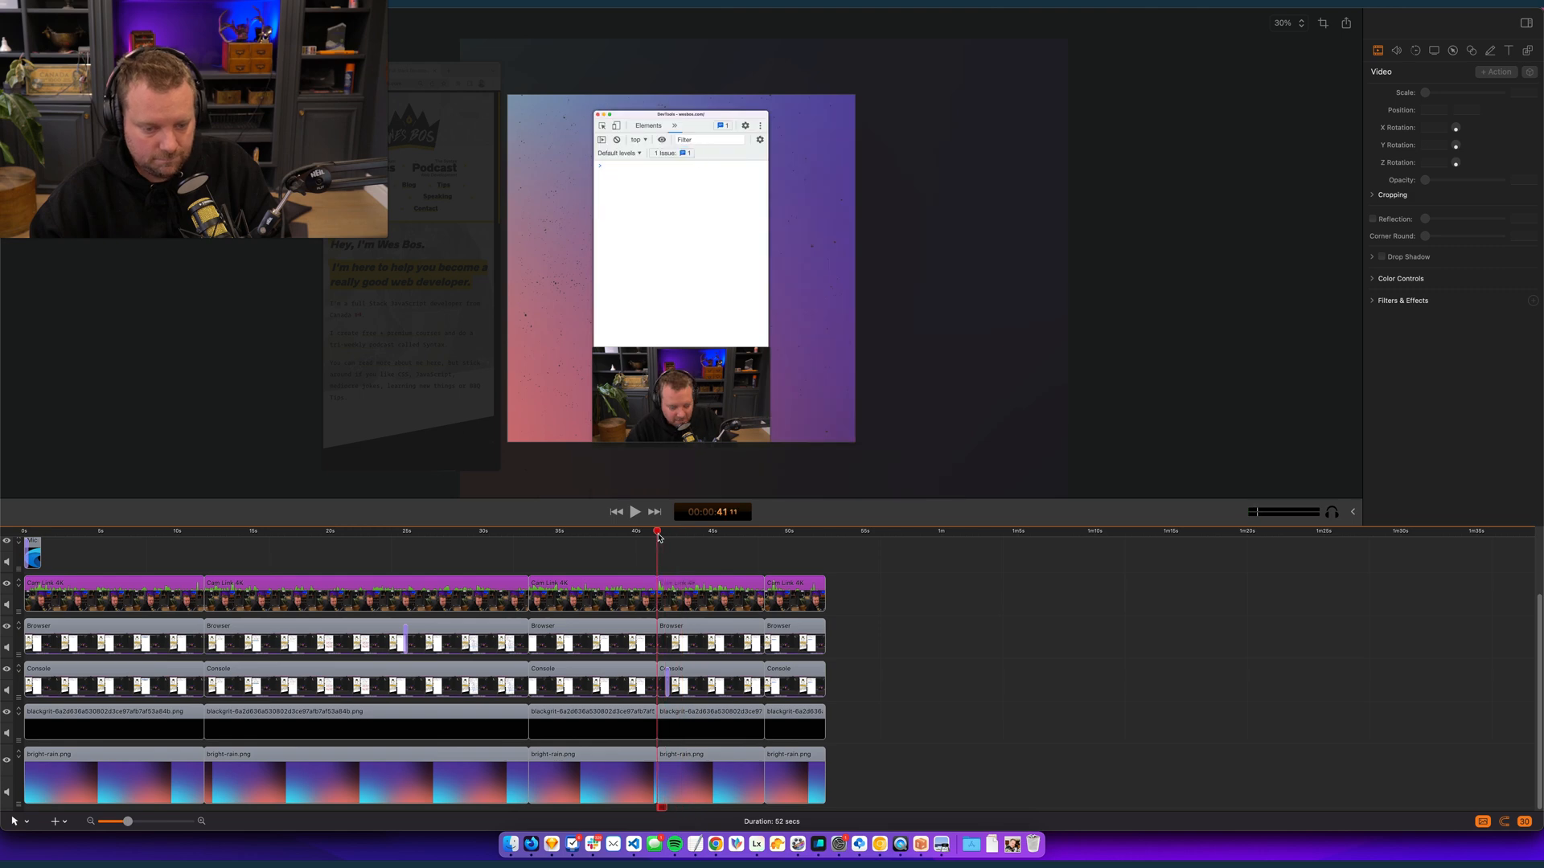
{"action": "key", "text": "space"}
{"action": "key", "text": "space"}
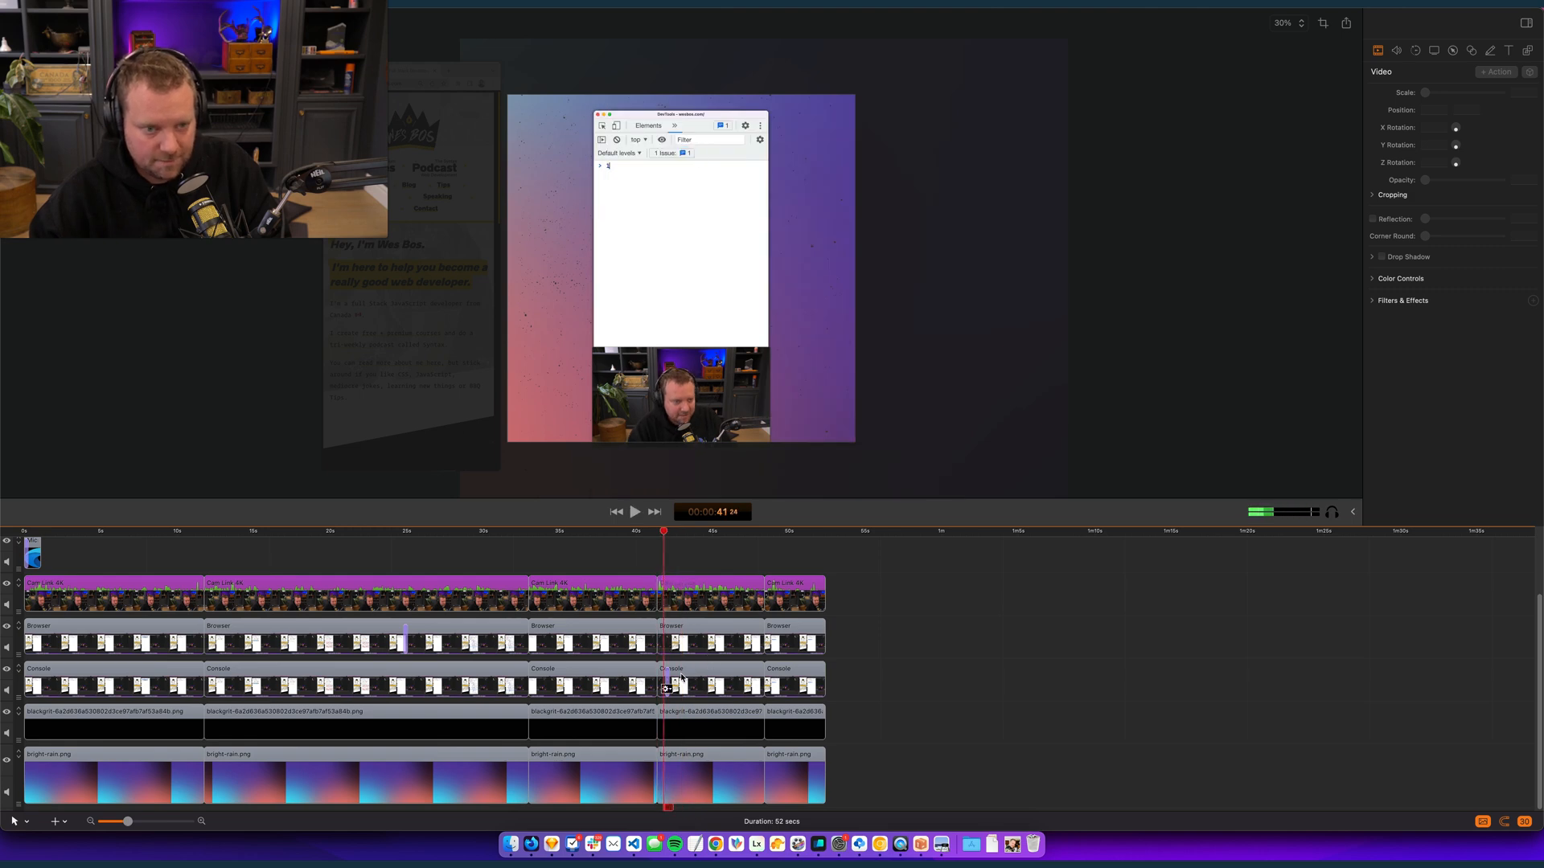
{"action": "left_click", "coordinate": [666, 677]}
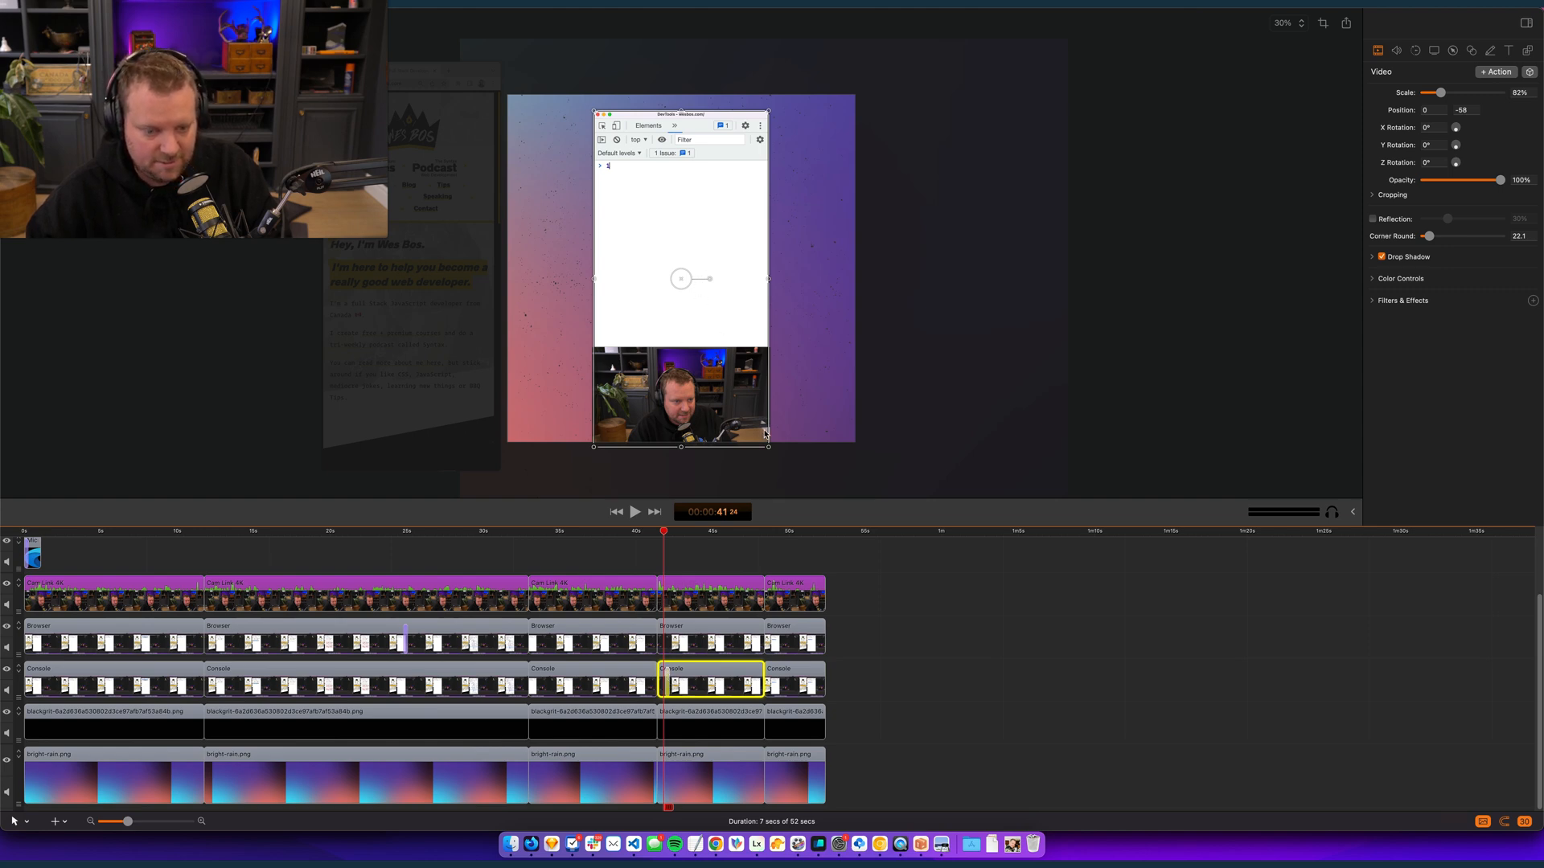
{"action": "key", "text": "space"}
{"action": "key", "text": "space"}
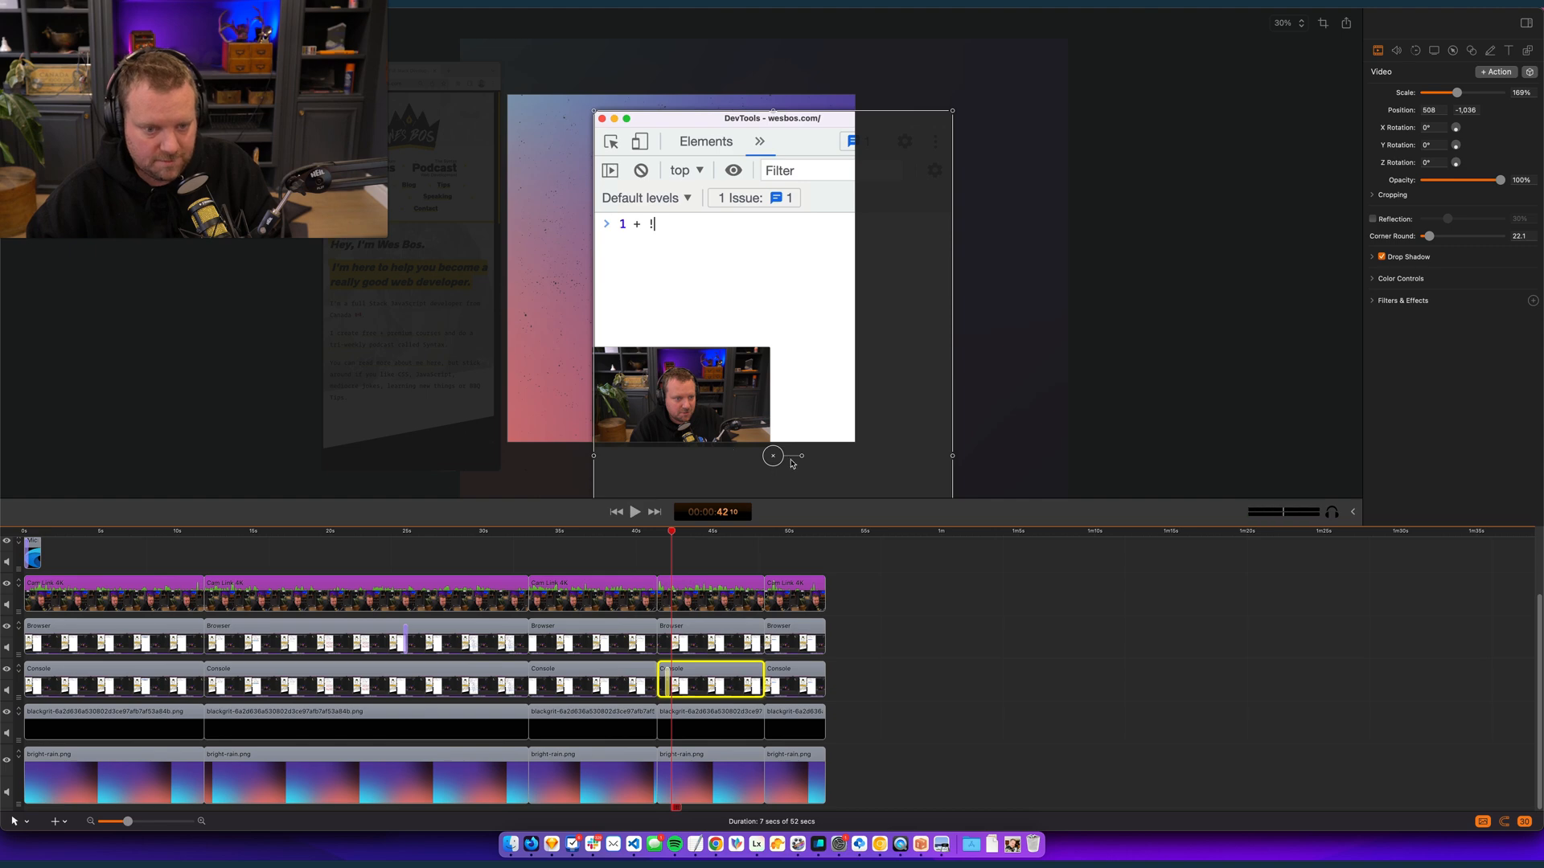
{"action": "left_click_drag", "start_coordinate": [782, 297], "coordinate": [721, 296]}
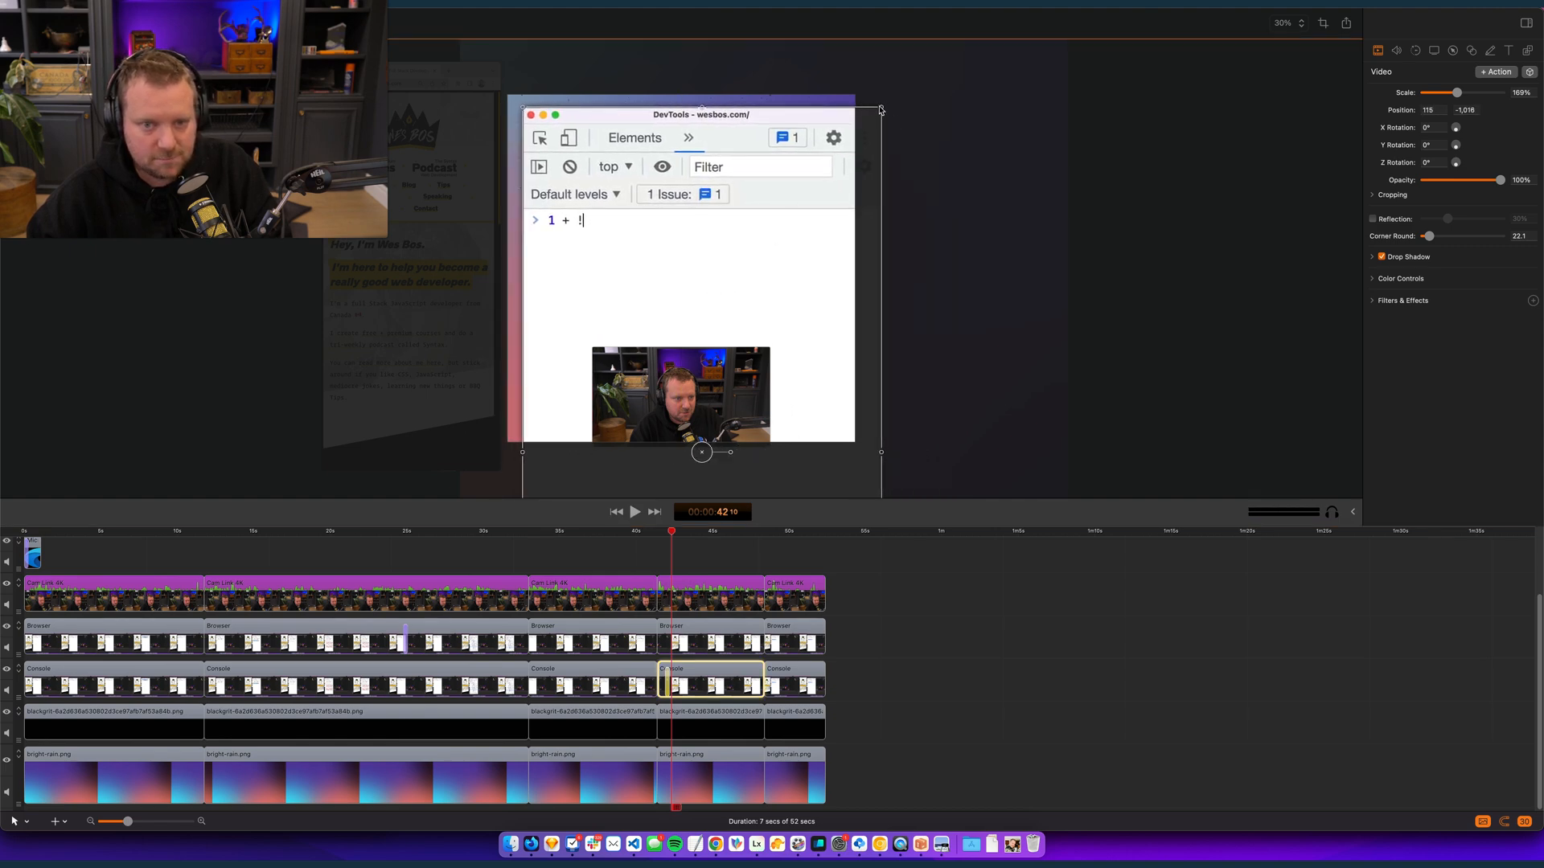
{"action": "left_click_drag", "start_coordinate": [881, 109], "coordinate": [841, 171]}
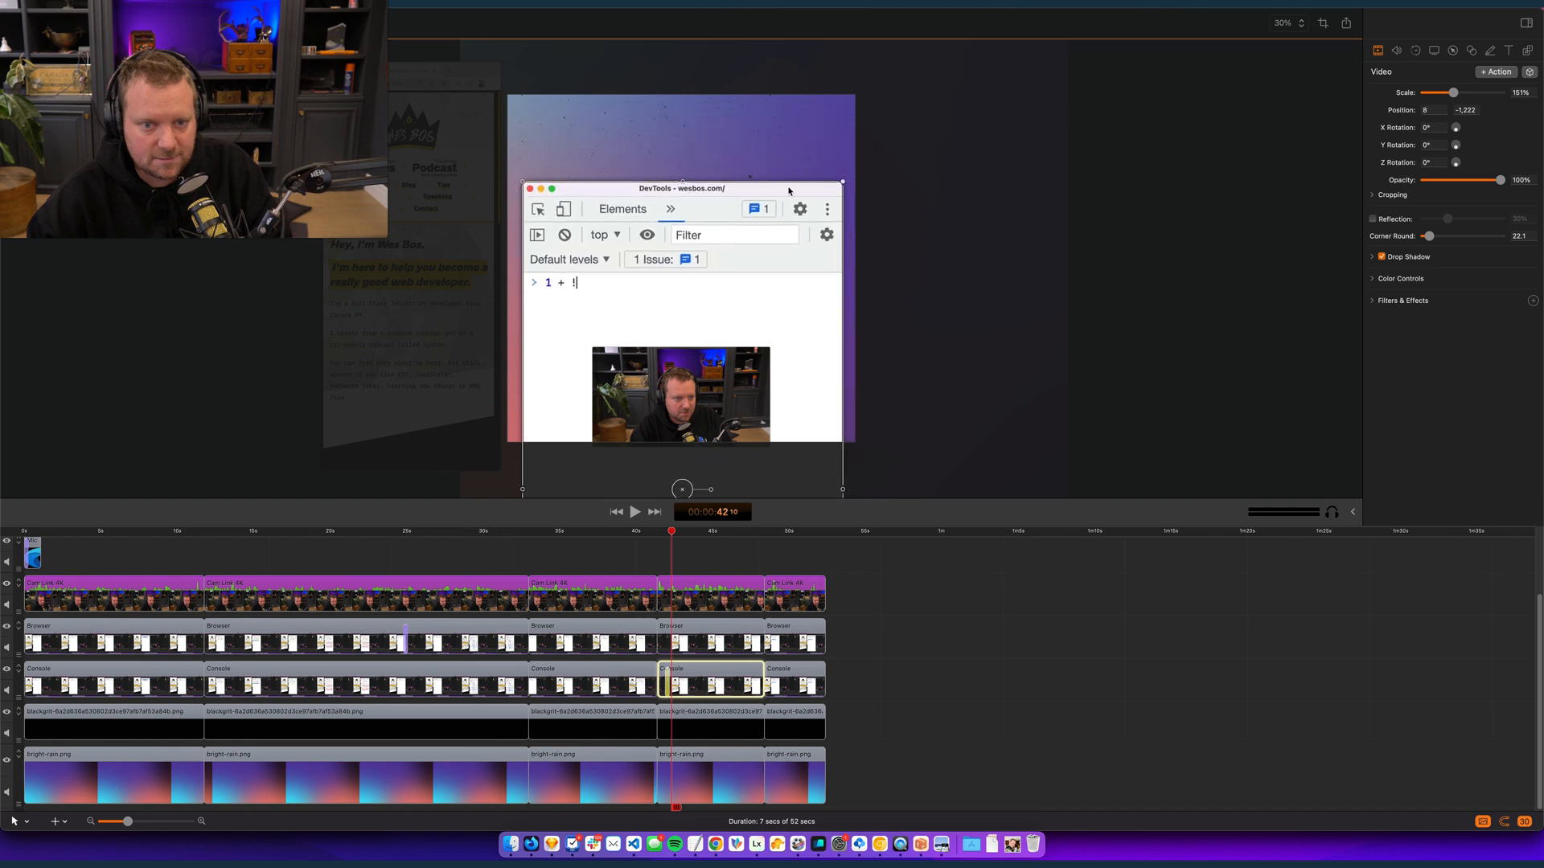
{"action": "left_click_drag", "start_coordinate": [789, 241], "coordinate": [790, 211]}
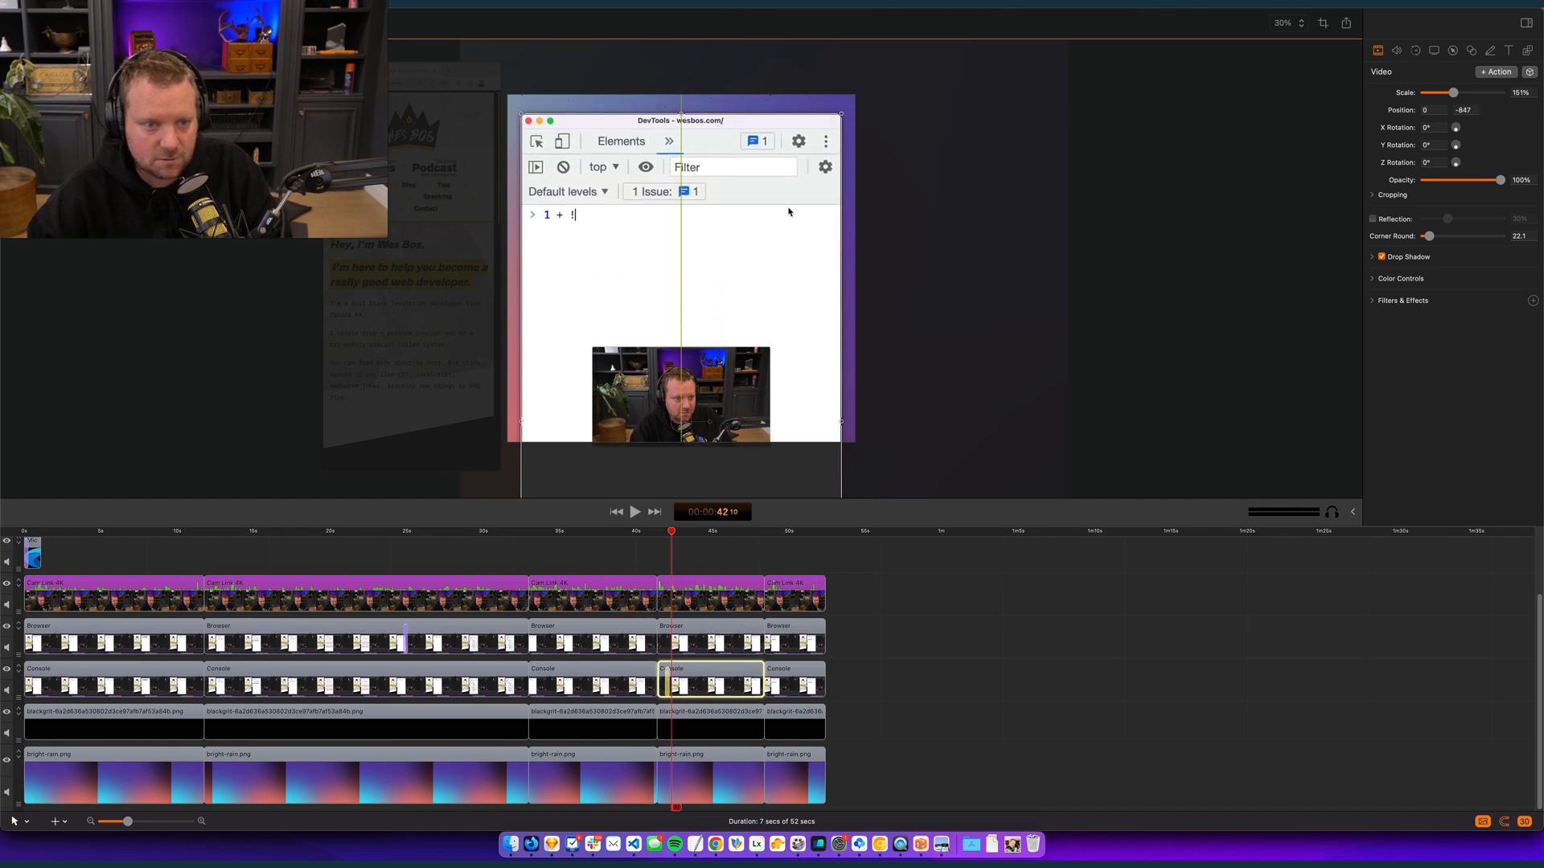
- Play the video from about 00:00:41:11 to 00:00:50:13 and check the framing of the fourth and fifth Console clips
{"action": "left_click", "coordinate": [658, 532]}
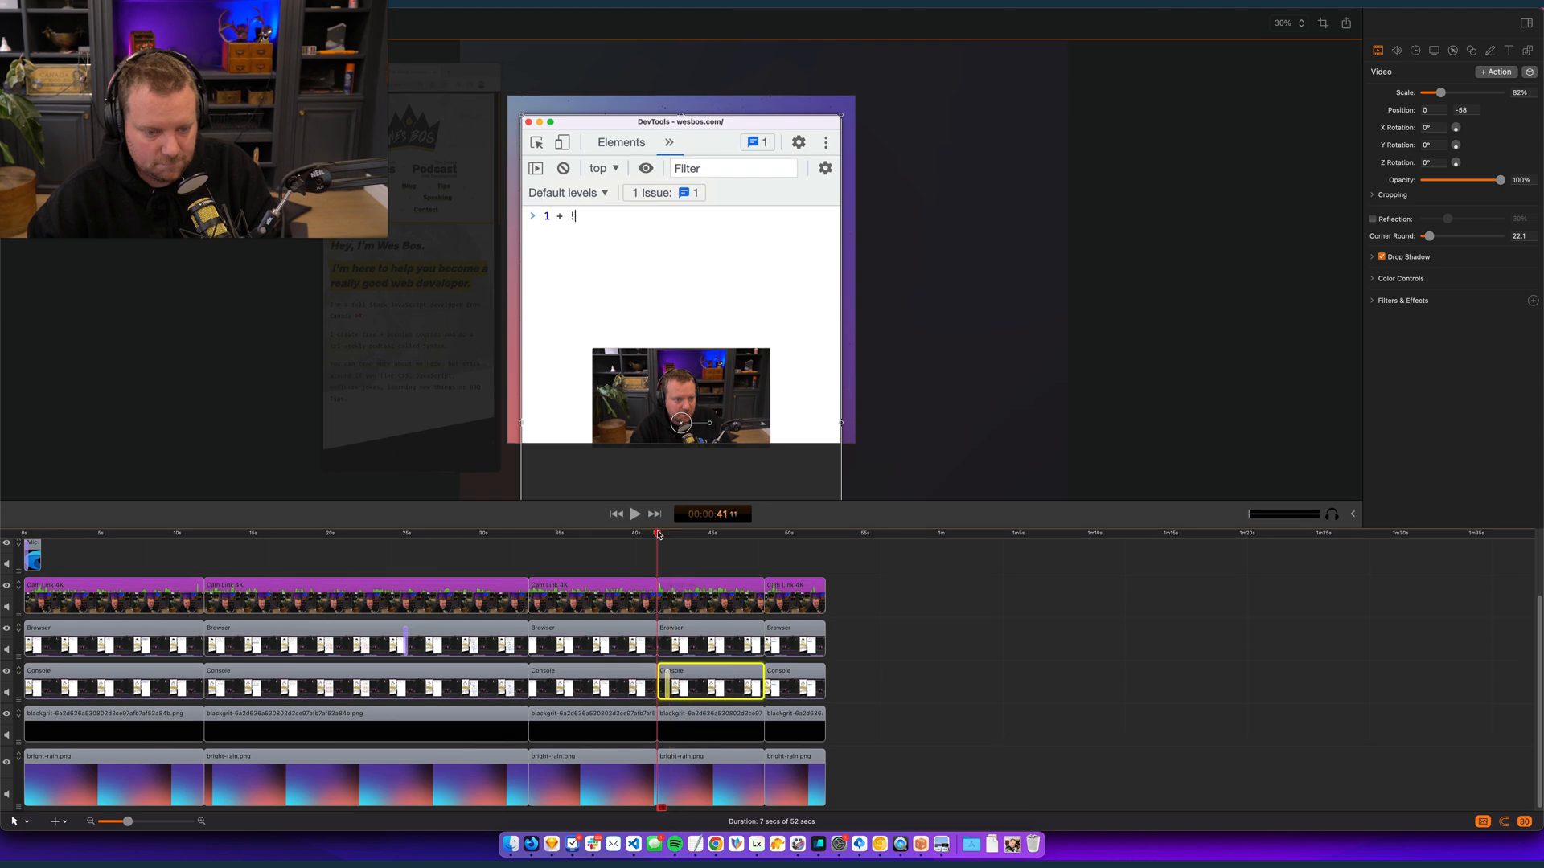
{"action": "key", "text": "space"}
{"action": "left_click", "coordinate": [927, 649]}
{"action": "key", "text": "XF86AudioLowerVolume"}
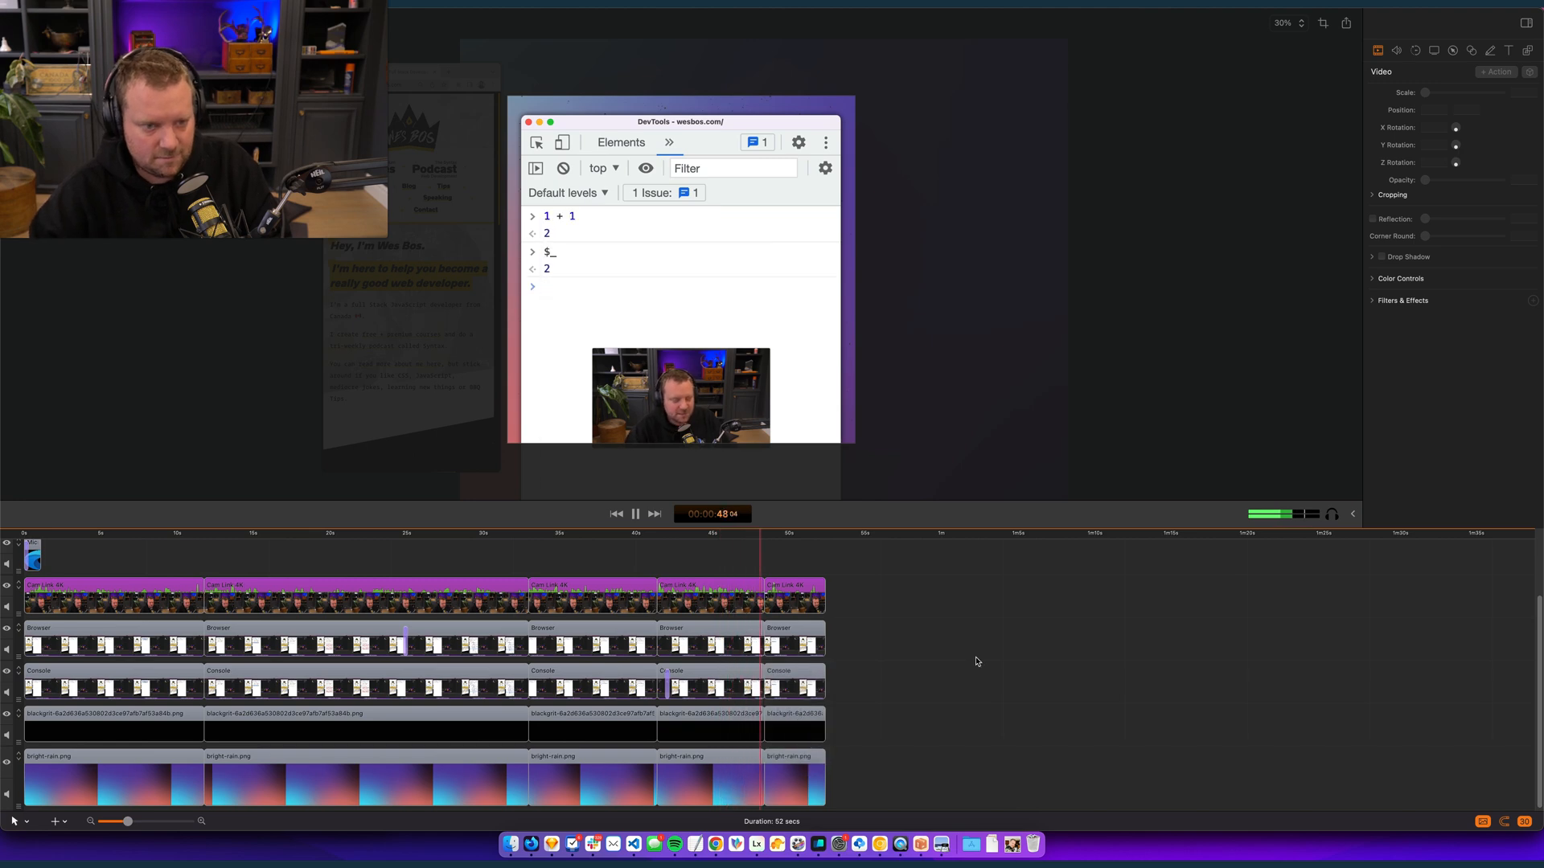
{"action": "key", "text": "space"}
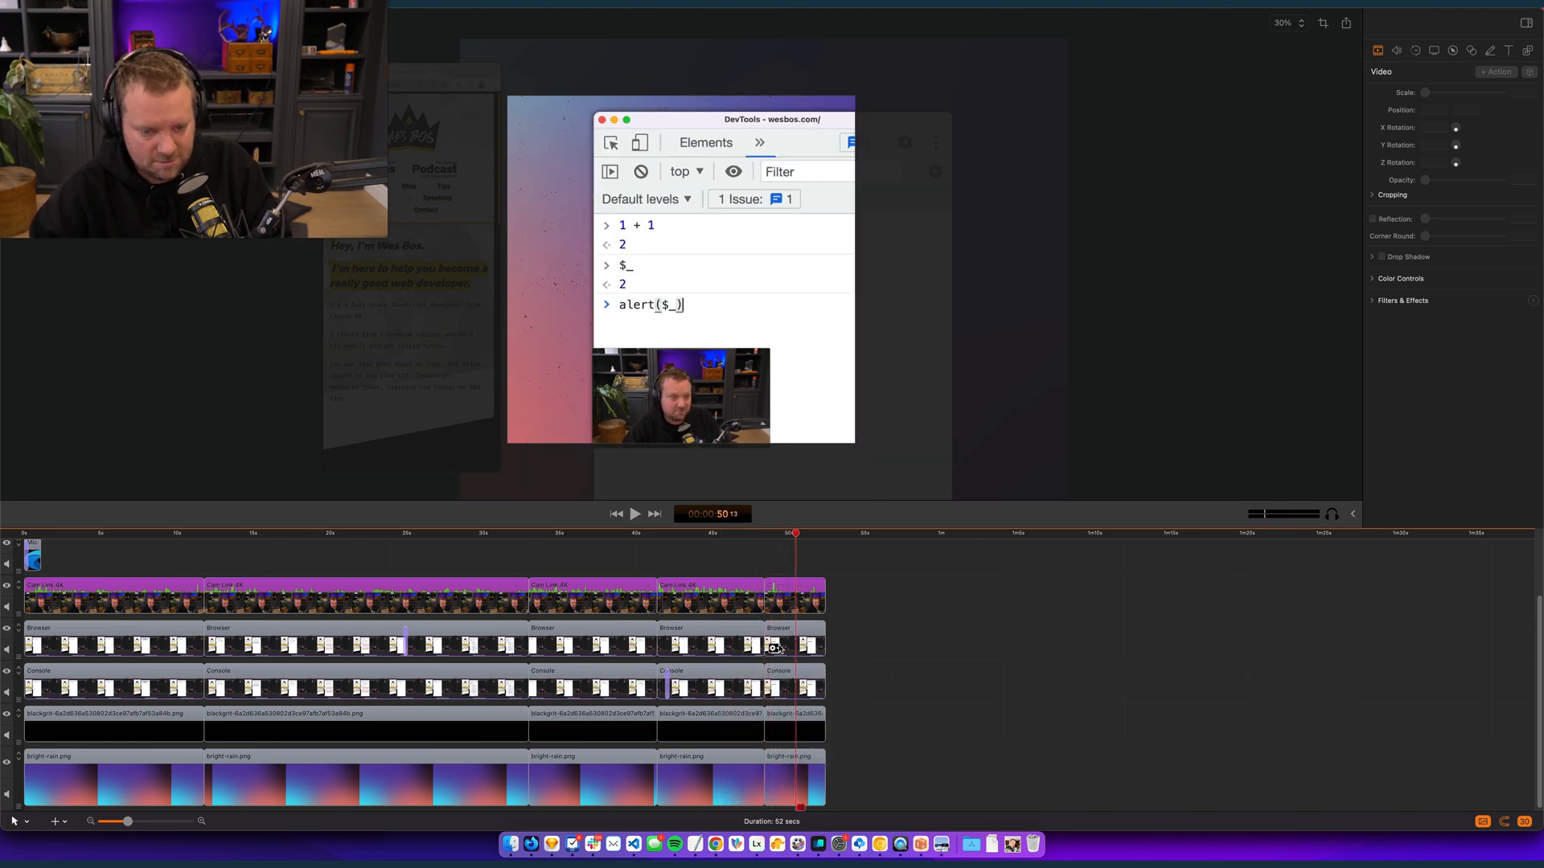
- Apply the fourth Console clip's starting properties, 82% scale at 0, -68, to the fifth Console clip
{"action": "left_click", "coordinate": [748, 533]}
{"action": "left_click", "coordinate": [716, 684]}
{"action": "left_click", "coordinate": [803, 686]}
{"action": "key", "text": "super+z"}
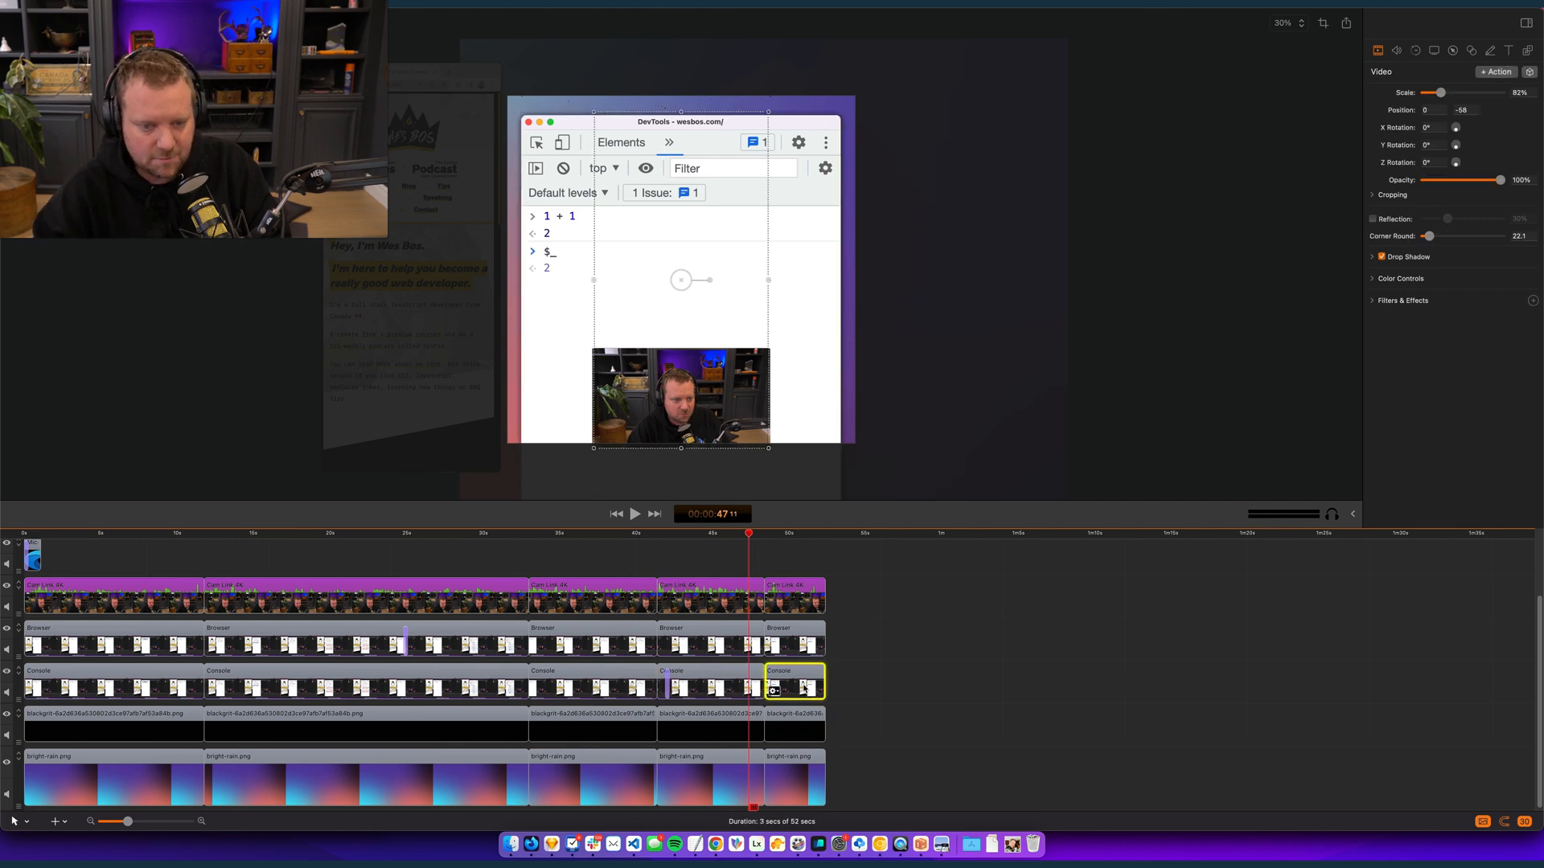
- Play from about 00:00:47:11 to 00:00:49:10 and check the transition into the last Console clip
{"action": "key", "text": "space"}
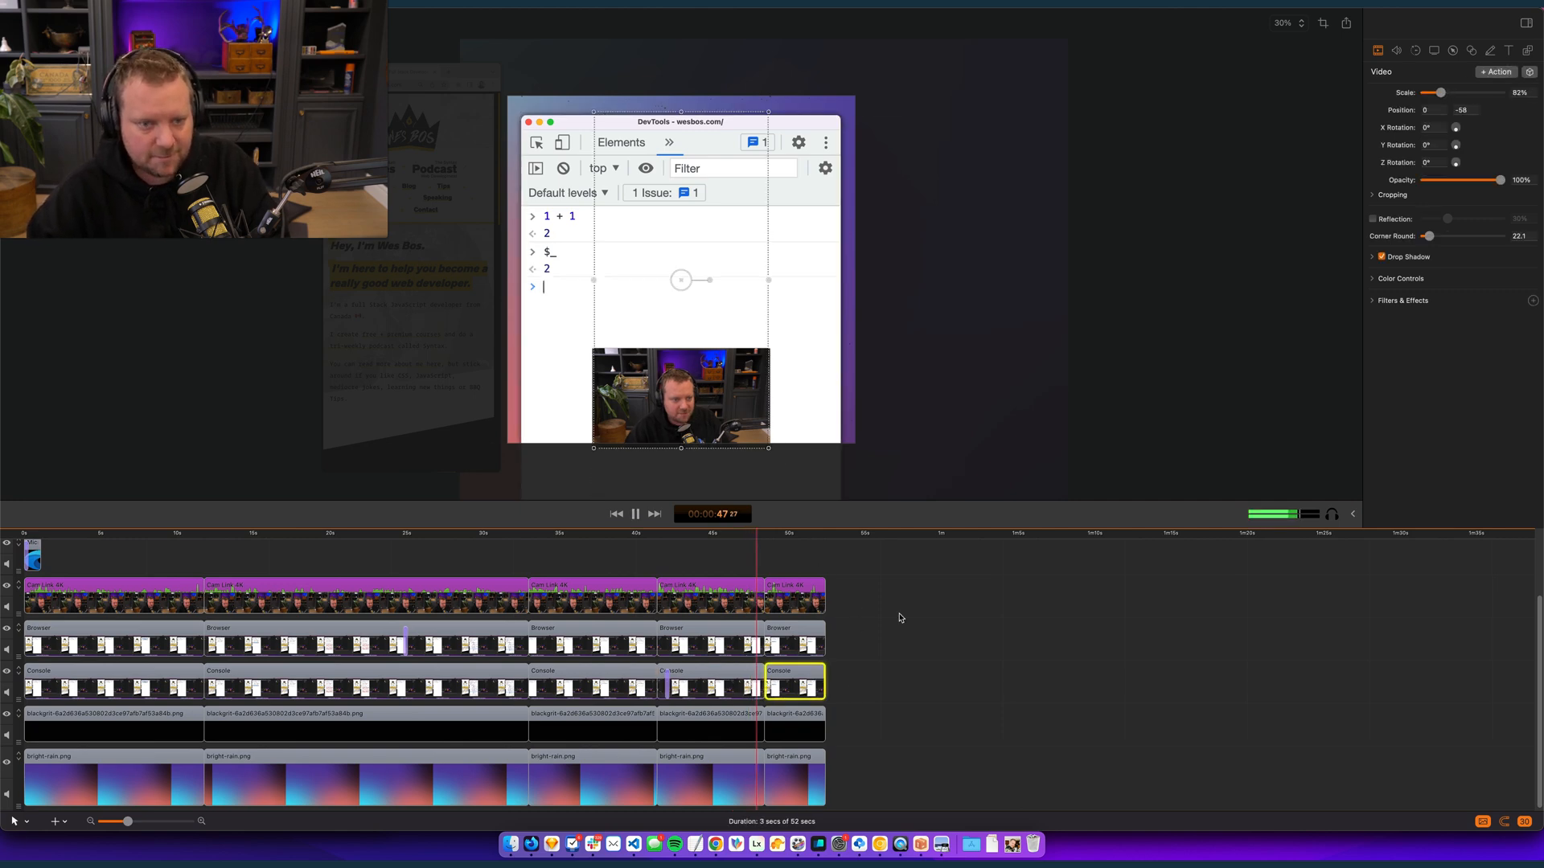
{"action": "key", "text": "XF86AudioRaiseVolume"}
{"action": "left_click", "coordinate": [986, 703]}
{"action": "key", "text": "space"}
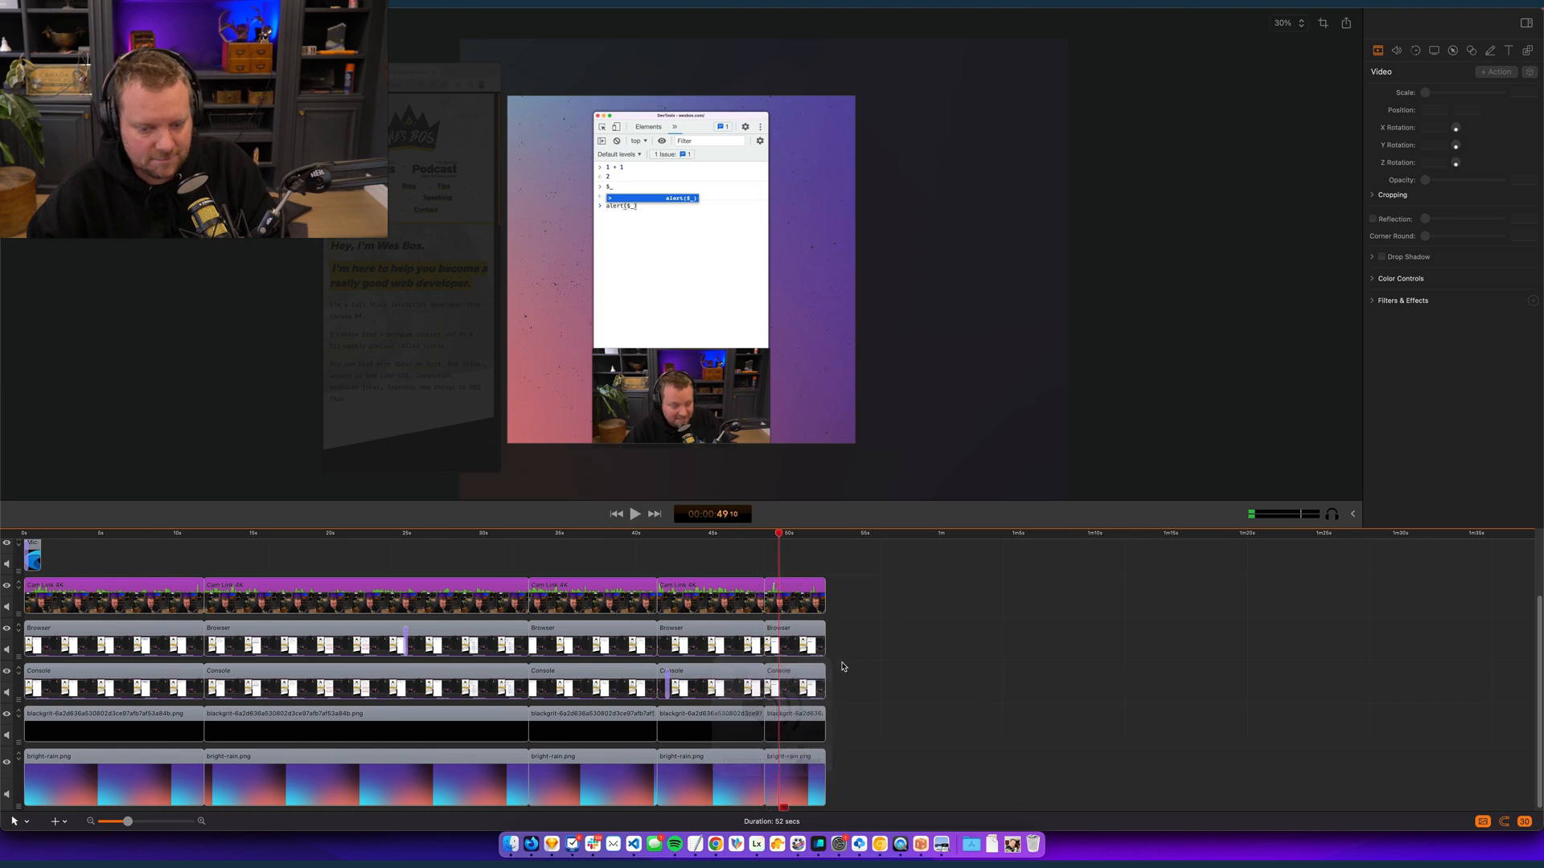
- Try to transfer the fourth Console clip's zoomed-in properties to the fifth Console clip
{"action": "left_click", "coordinate": [806, 679]}
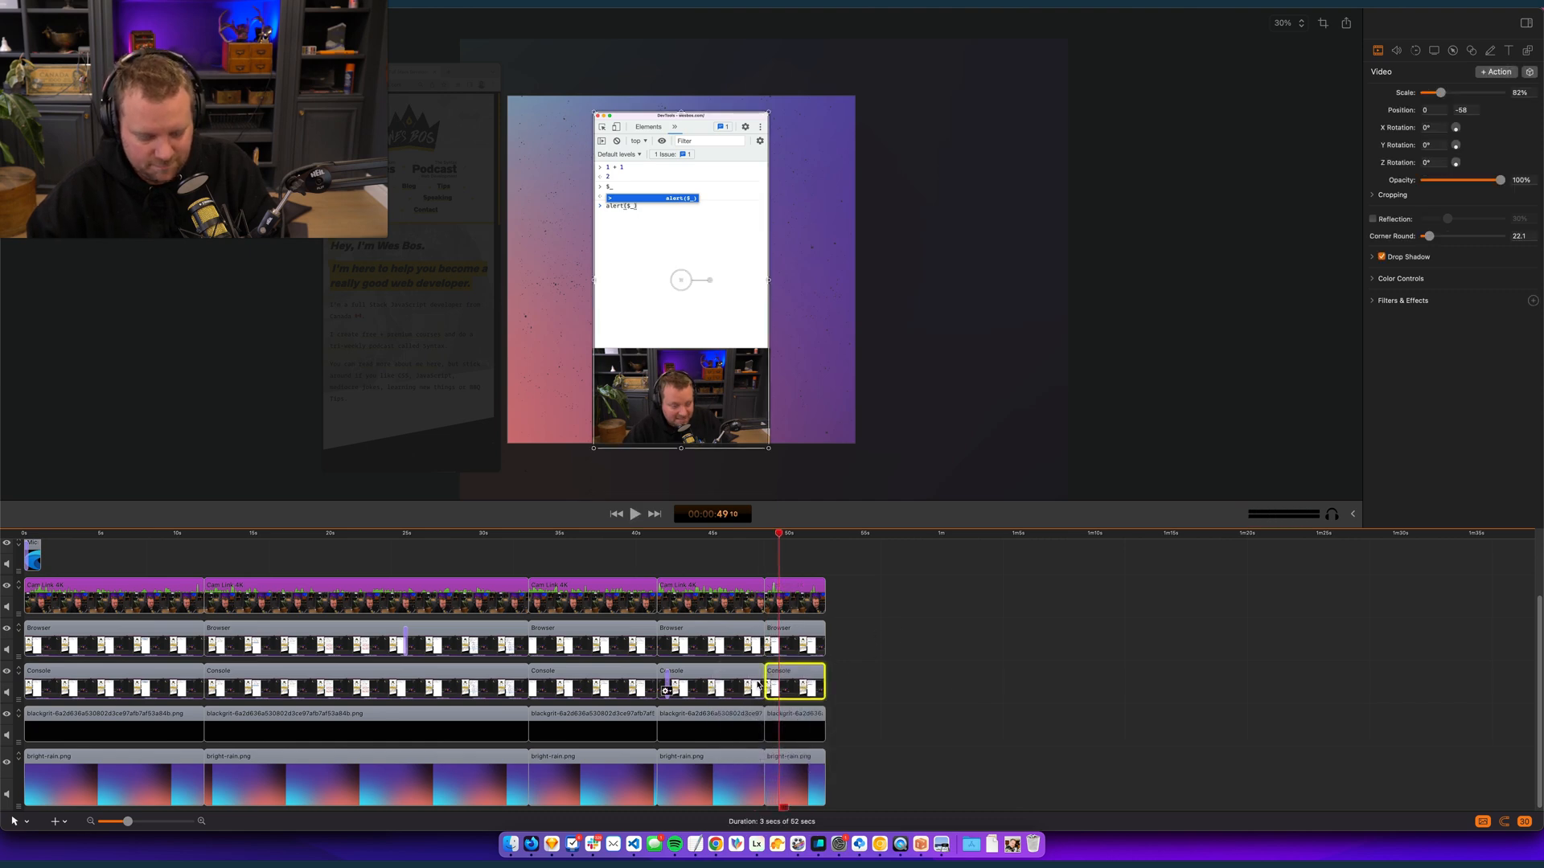
{"action": "left_click", "coordinate": [718, 689]}
{"action": "left_click", "coordinate": [798, 687]}
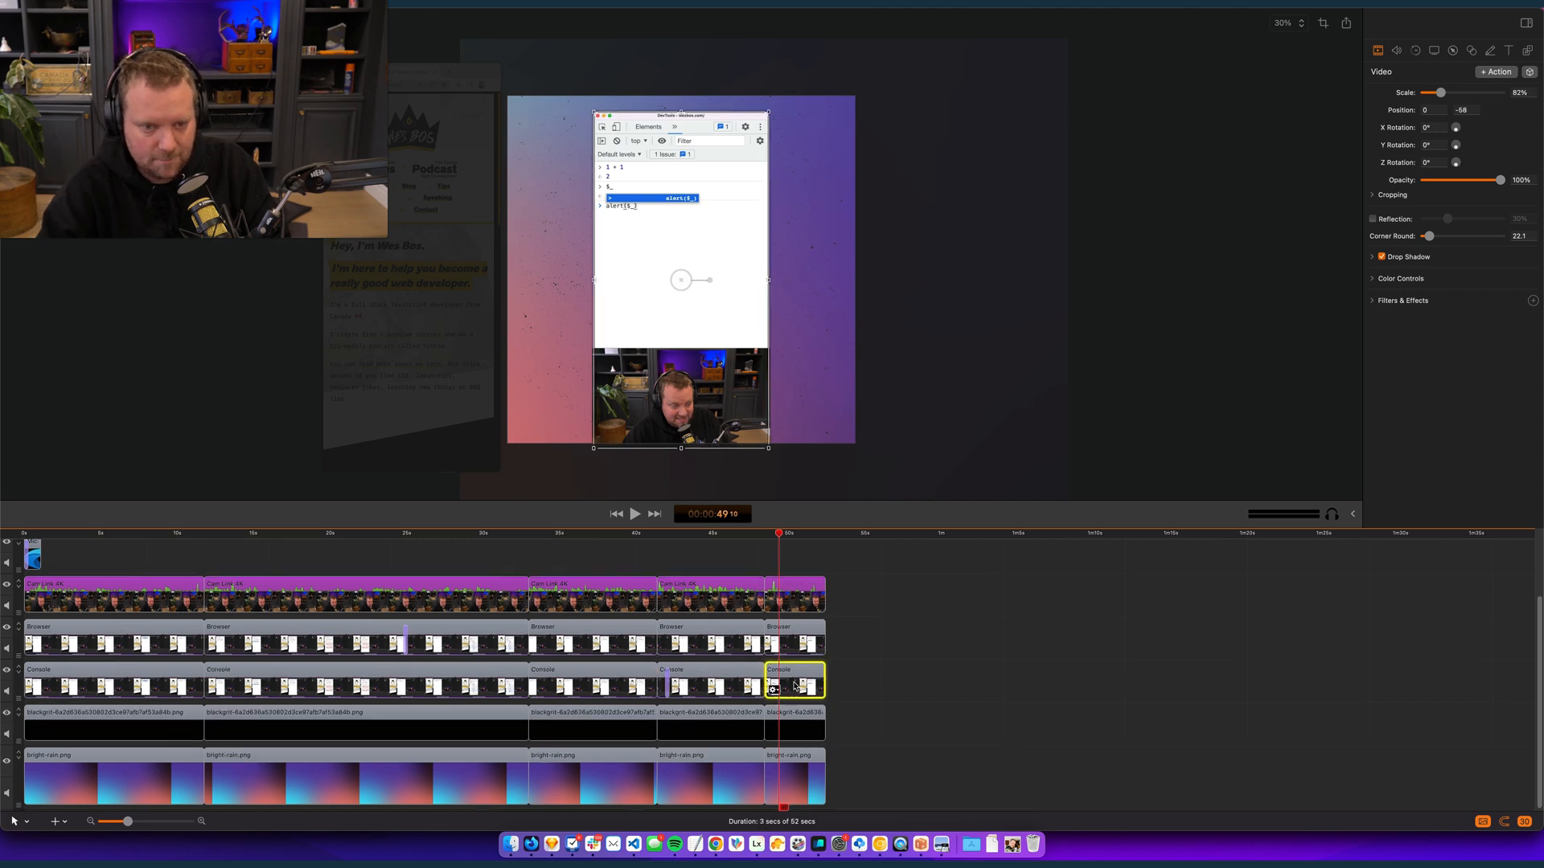
{"action": "left_click", "coordinate": [710, 670]}
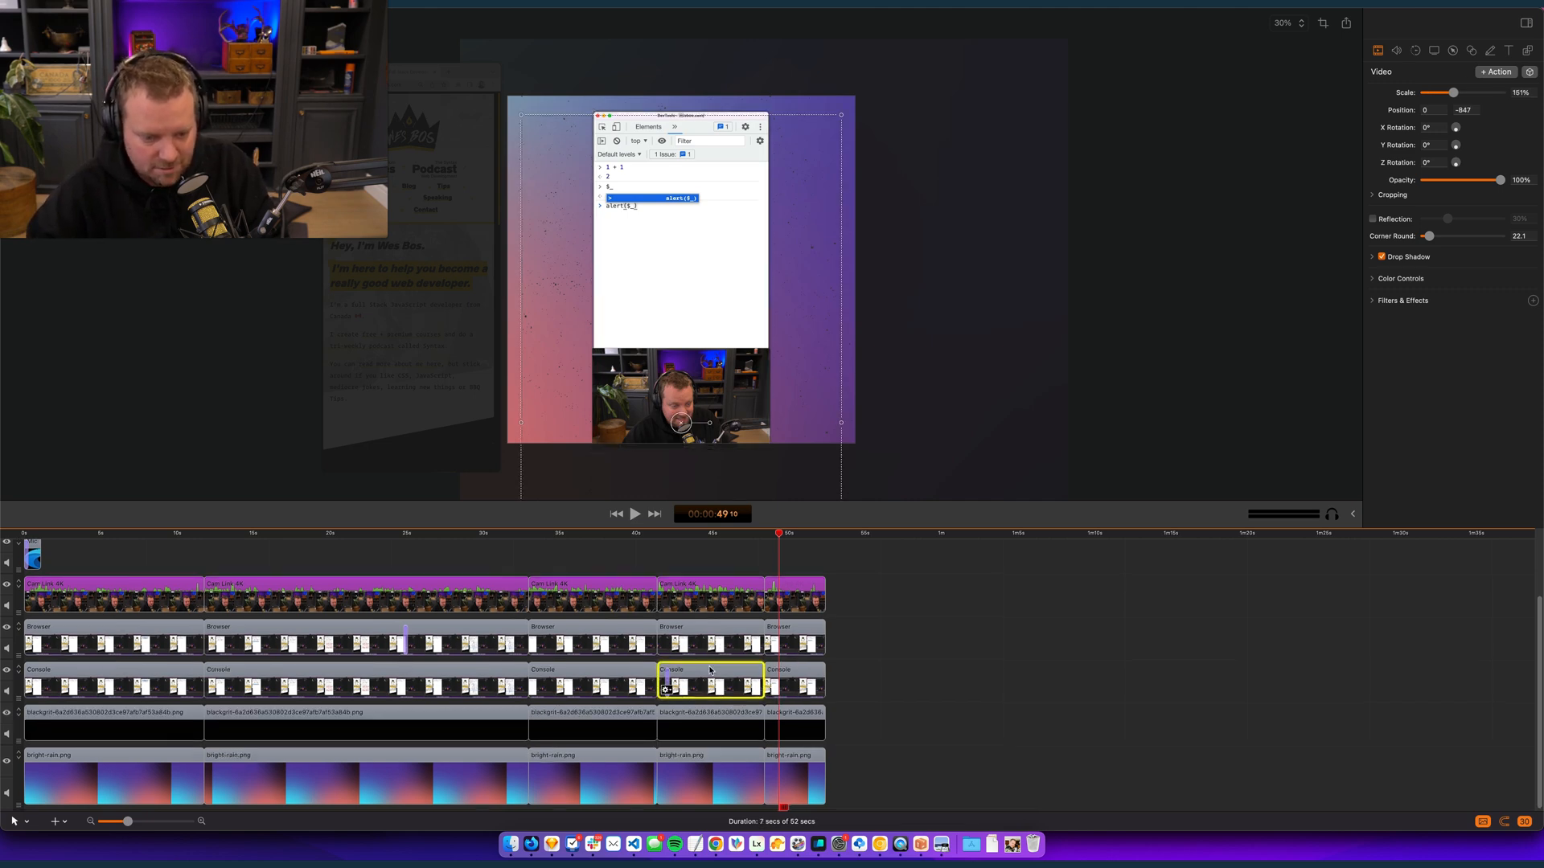
{"action": "left_click", "coordinate": [866, 678]}
{"action": "left_click", "coordinate": [711, 675]}
{"action": "left_click", "coordinate": [751, 534]}
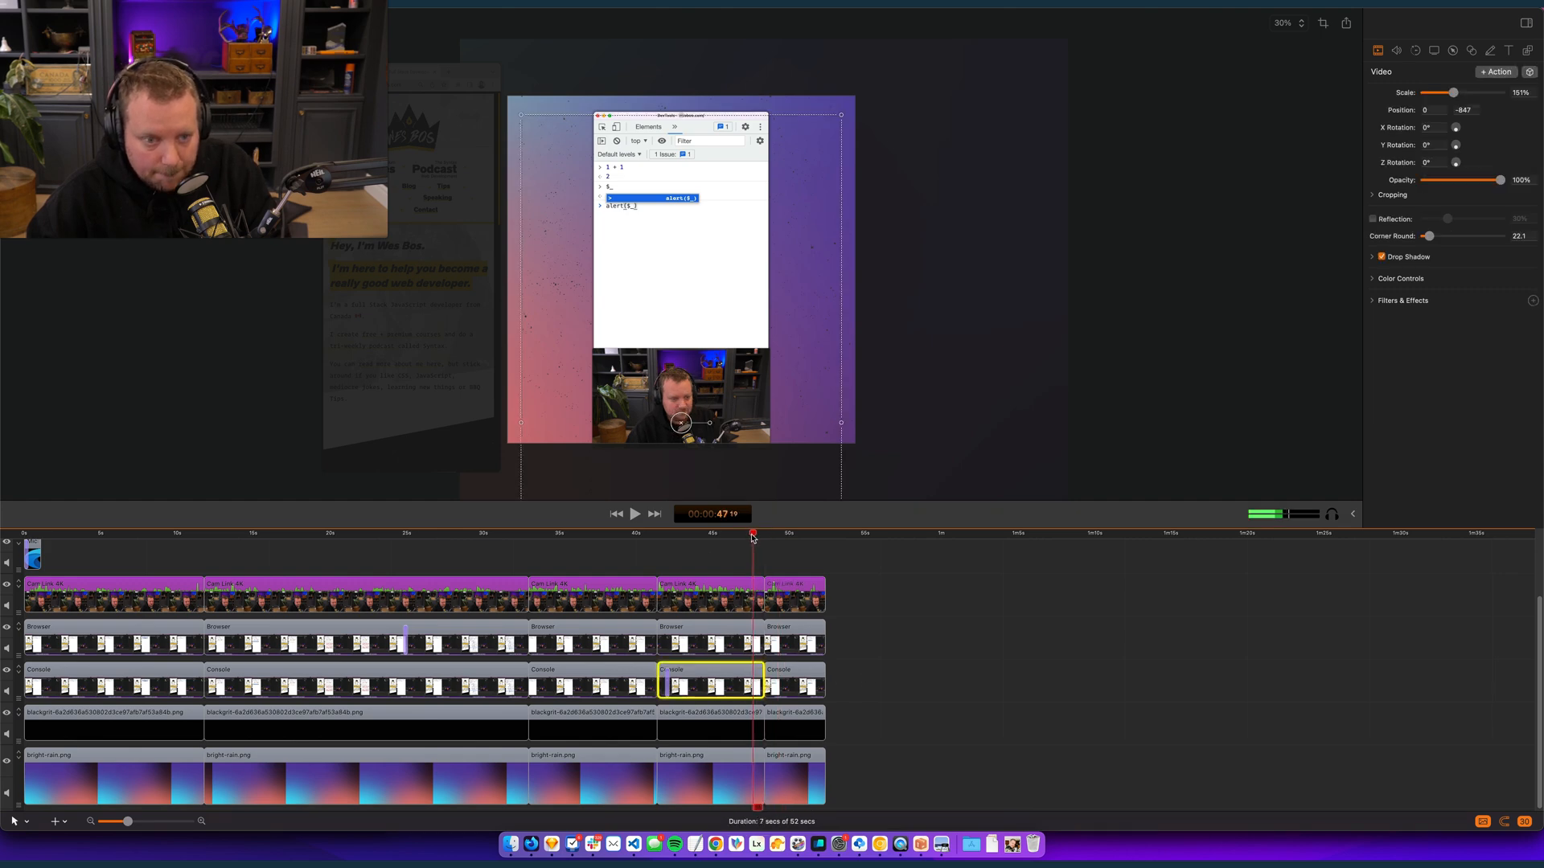
{"action": "right_click", "coordinate": [728, 678]}
{"action": "left_click", "coordinate": [718, 675]}
{"action": "left_click", "coordinate": [790, 679]}
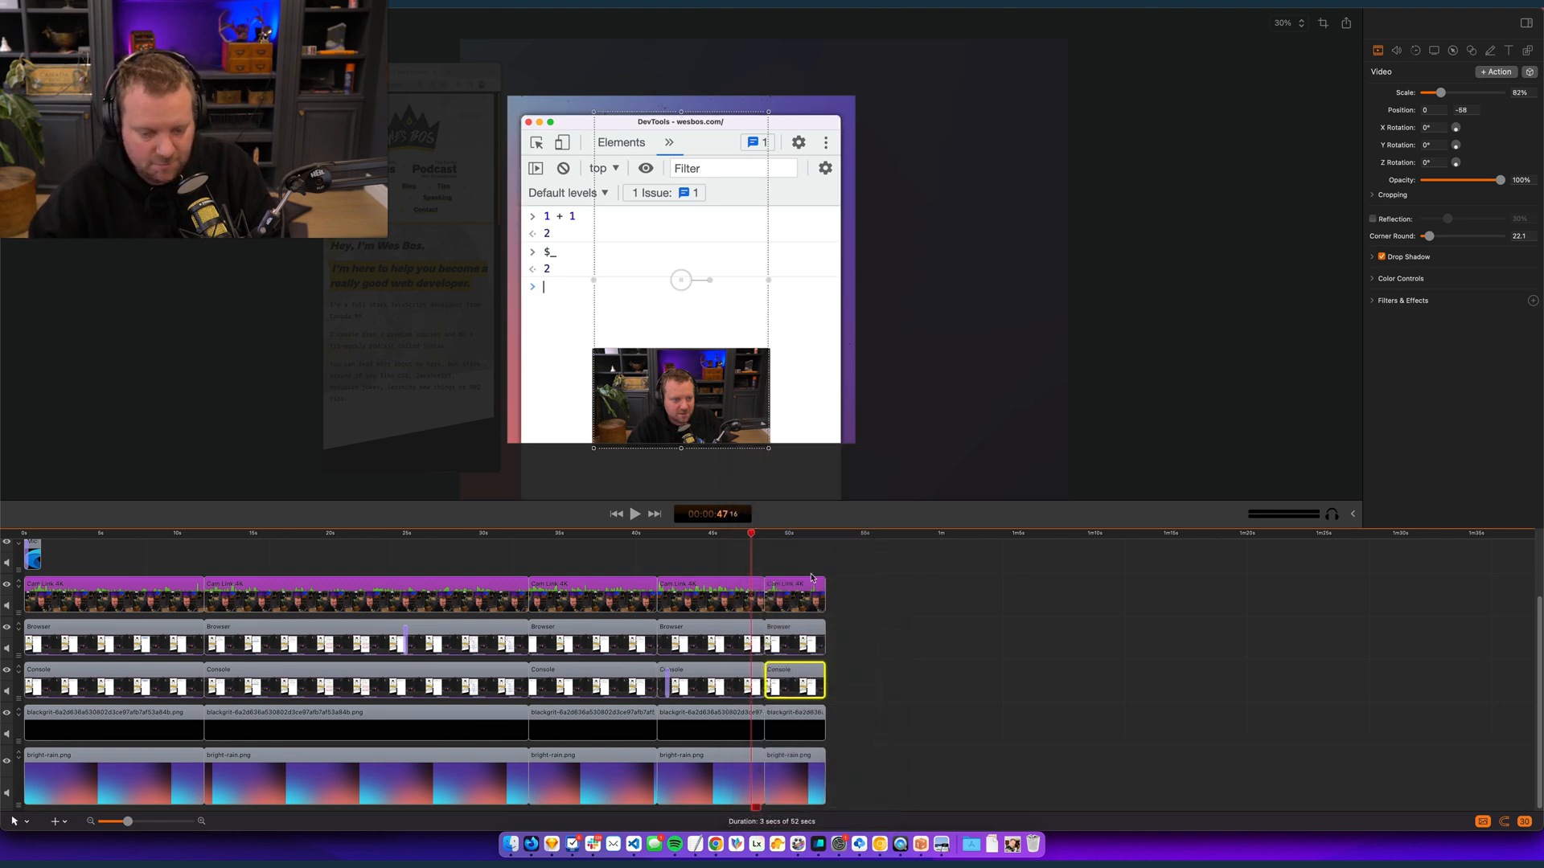
{"action": "left_click", "coordinate": [786, 537]}
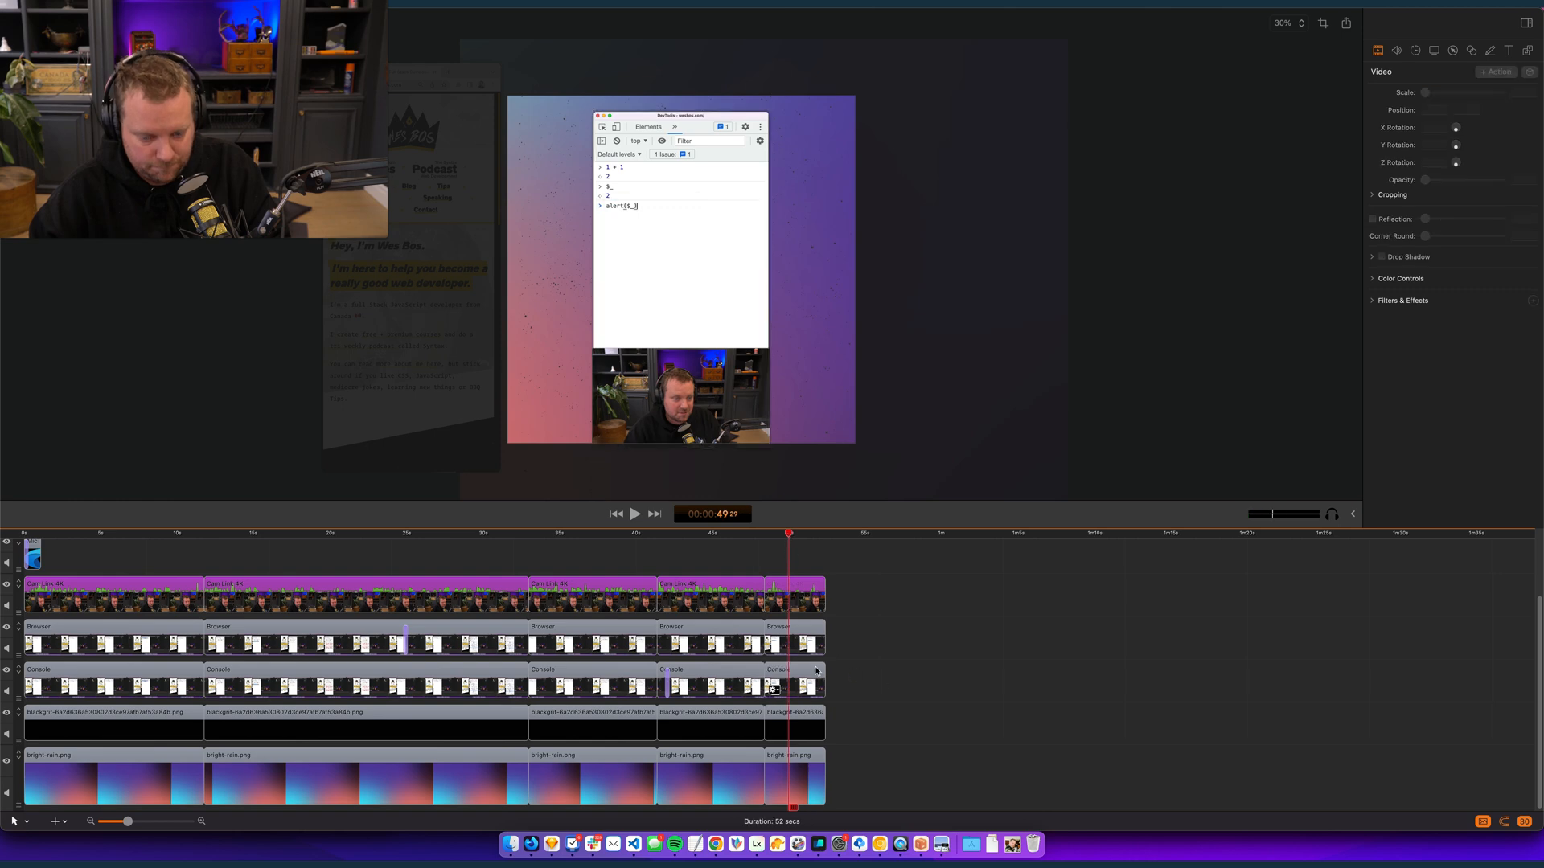
- Copy the fourth Console clip's zoomed-in properties onto the fifth Console clip, giving it 151% scale at 0, -847
{"action": "left_click", "coordinate": [179, 5]}
{"action": "mouse_move", "coordinate": [119, 5]}
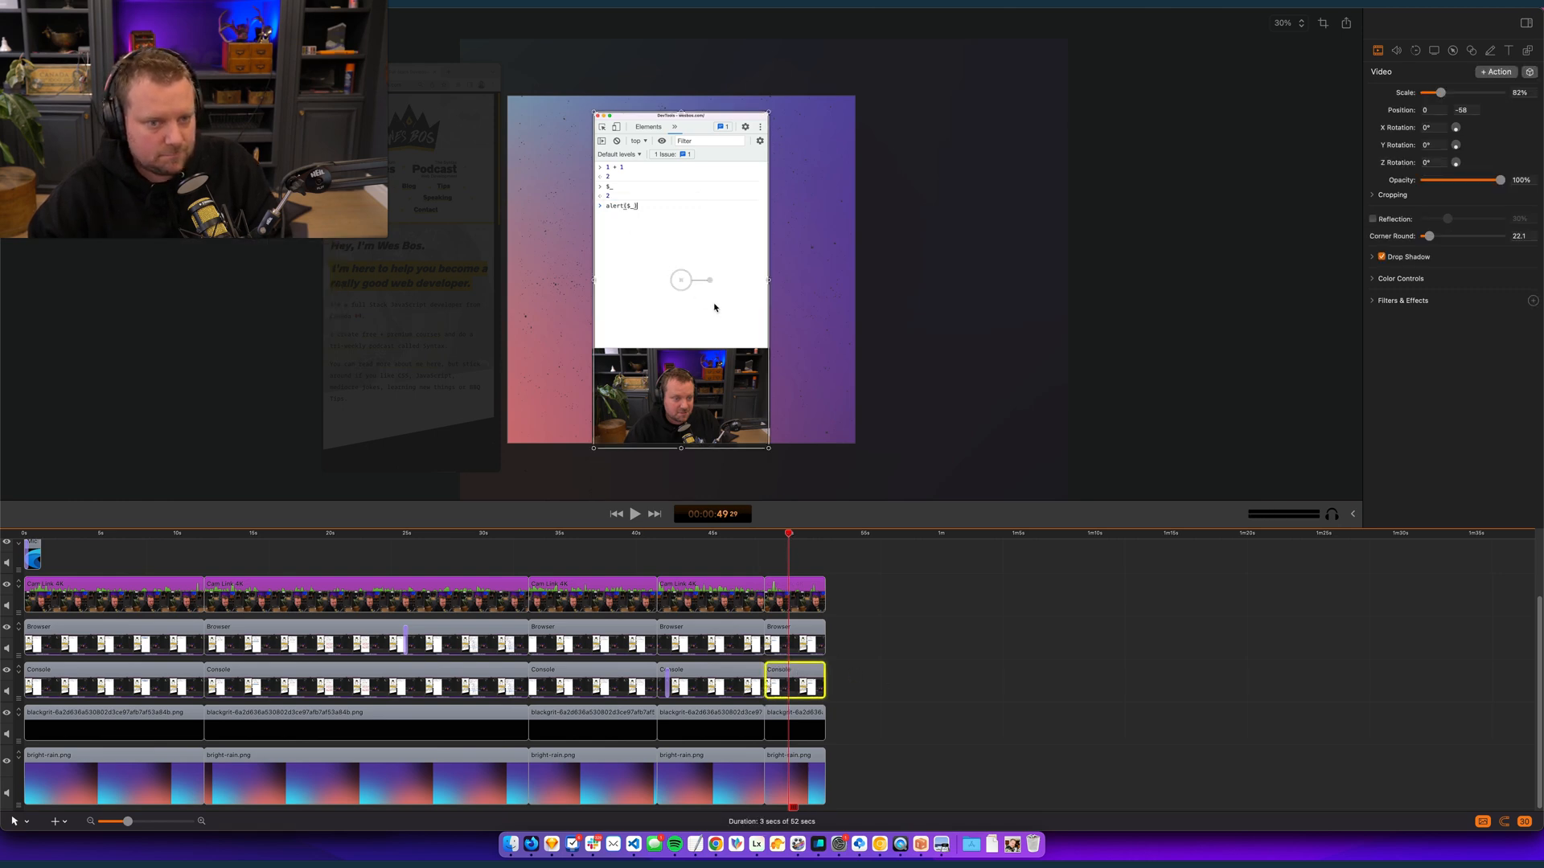
{"action": "left_click", "coordinate": [667, 680]}
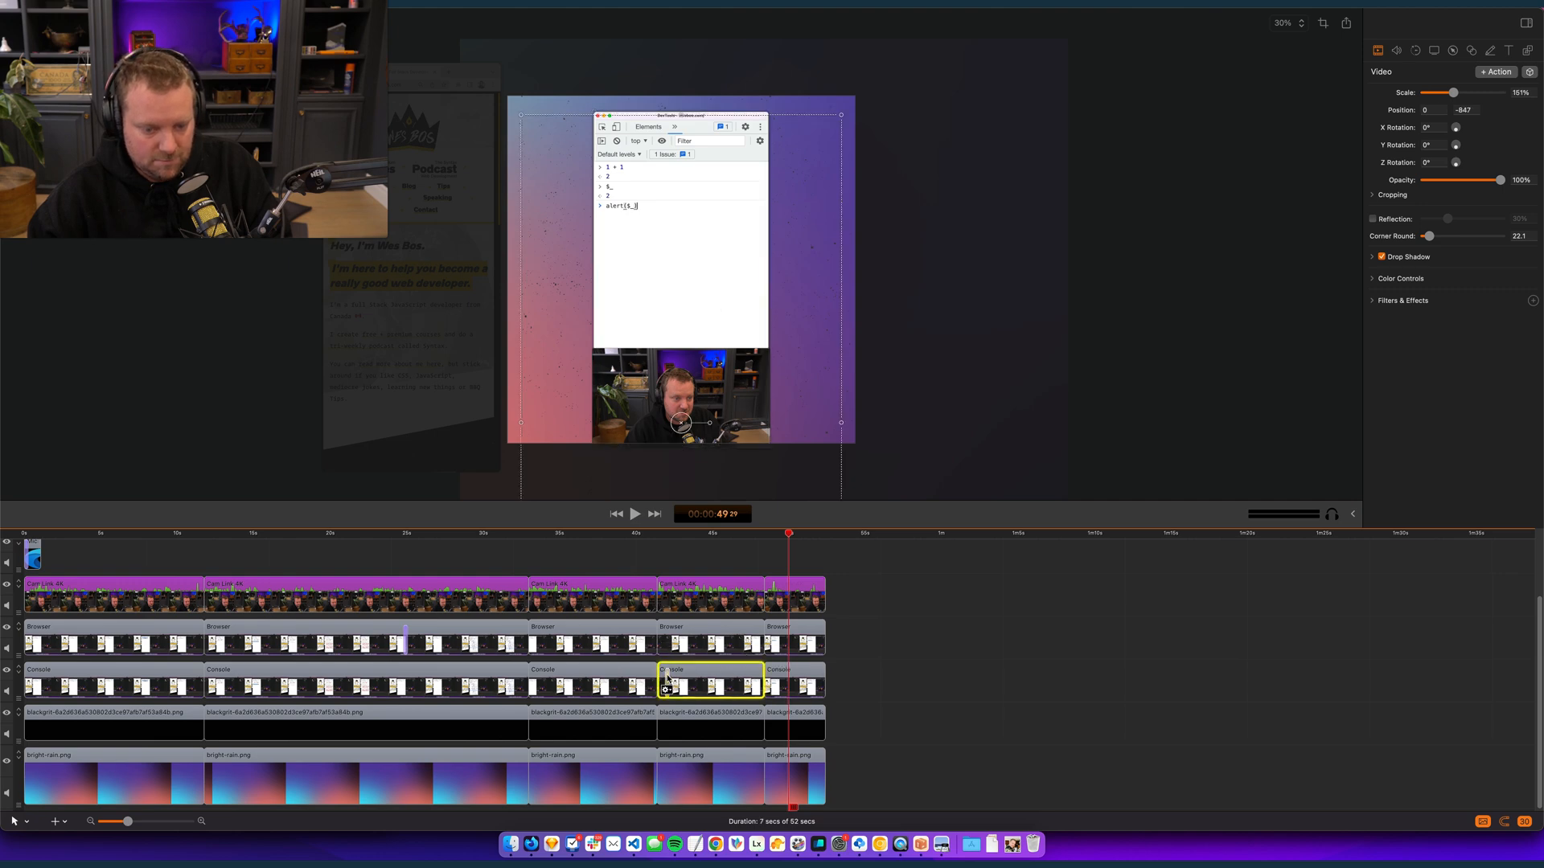
{"action": "left_click", "coordinate": [789, 677]}
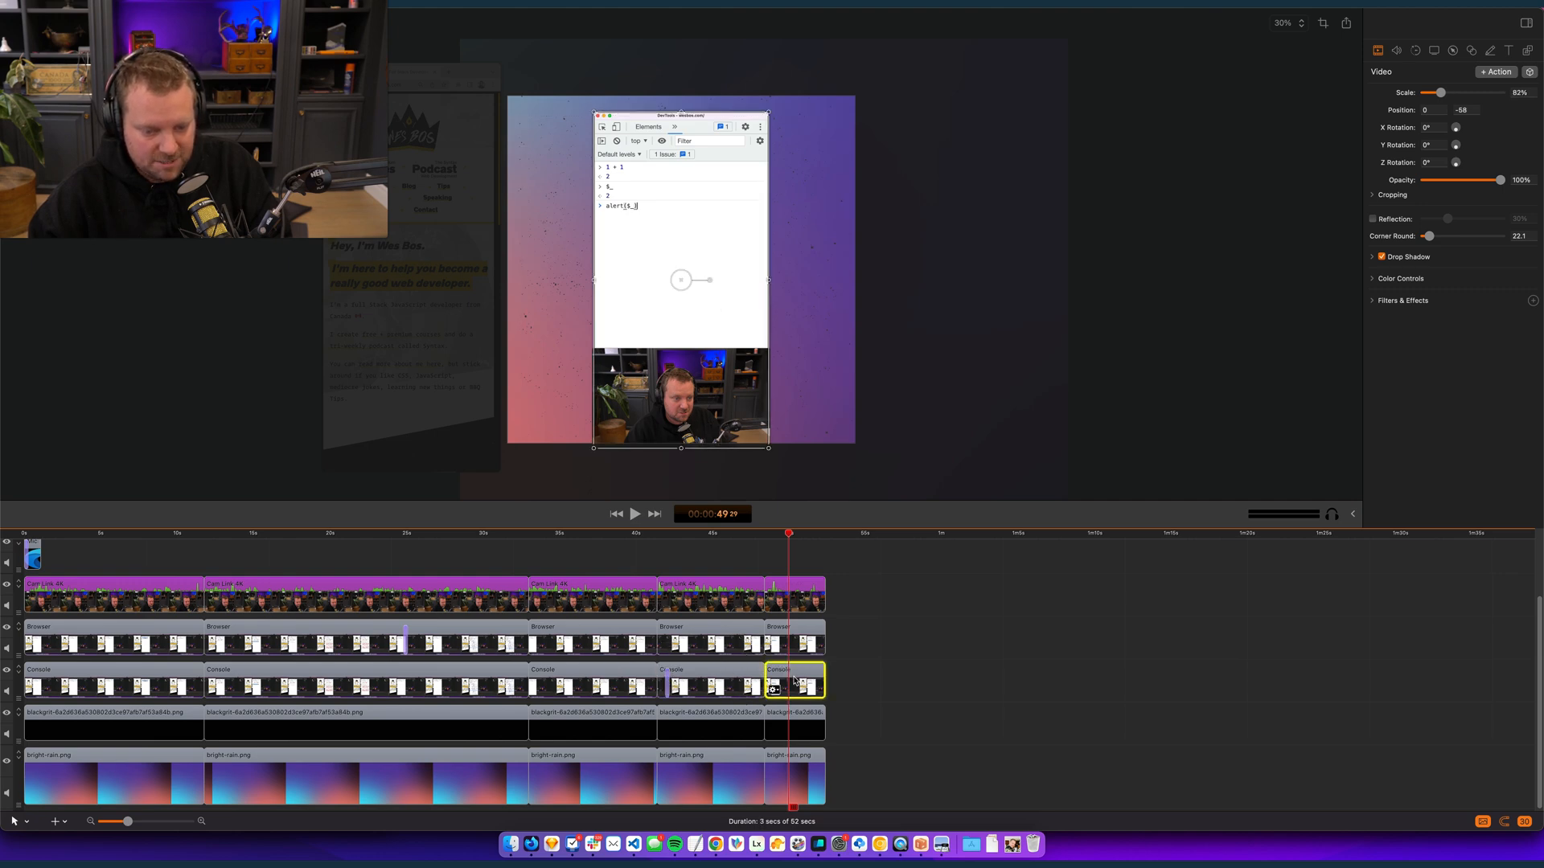
{"action": "scroll", "coordinate": [635, 763], "scroll_direction": "up", "scroll_amount": 1}
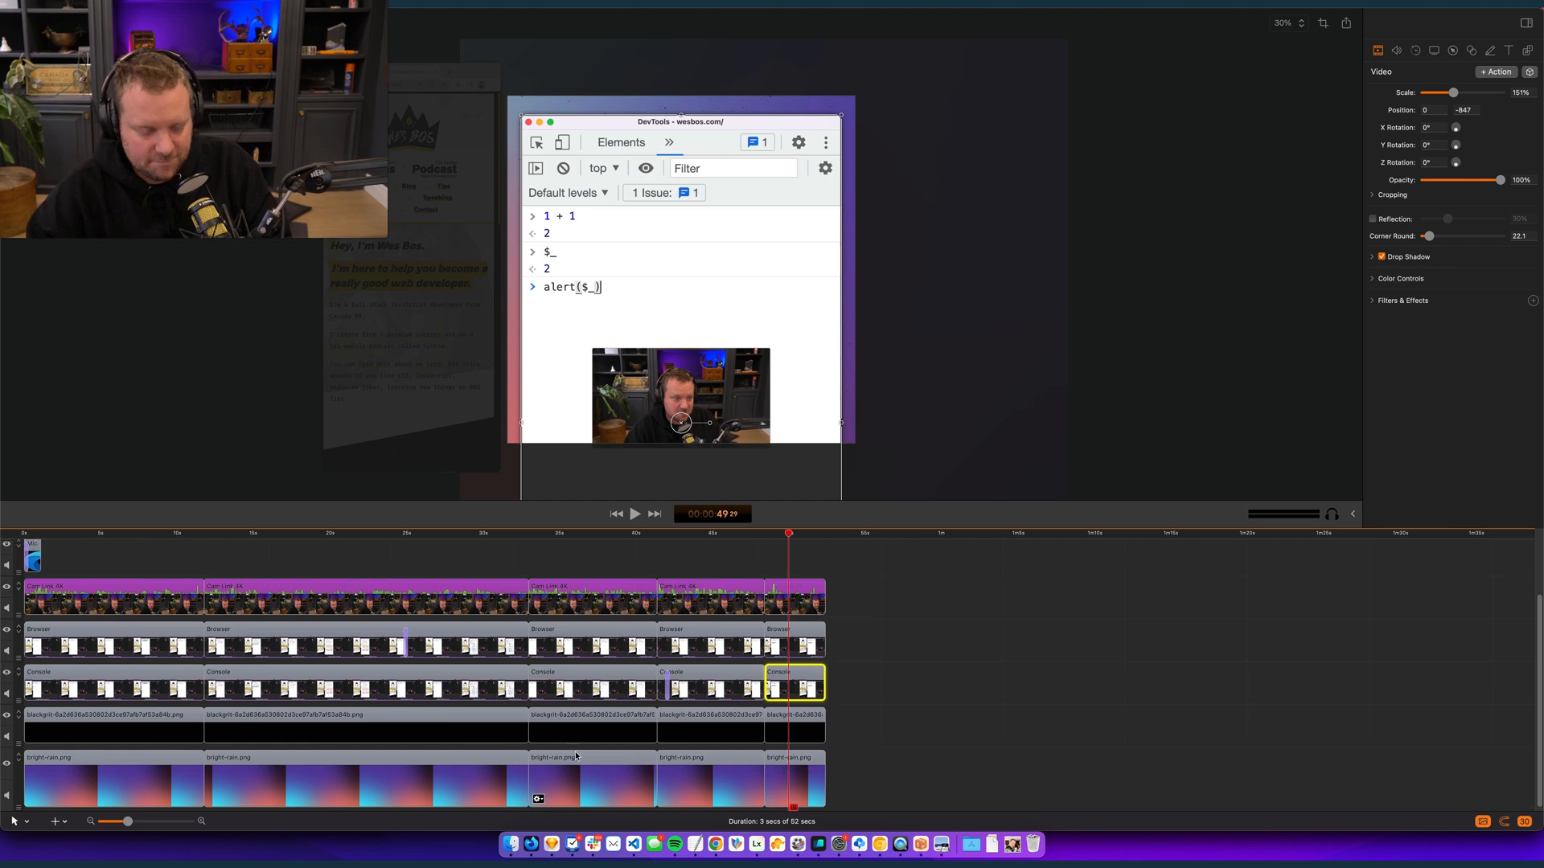
- Play the video from the start of the fifth Console clip to the end and check its framing
{"action": "left_click", "coordinate": [914, 690]}
{"action": "left_click", "coordinate": [765, 536]}
{"action": "key", "text": "space"}
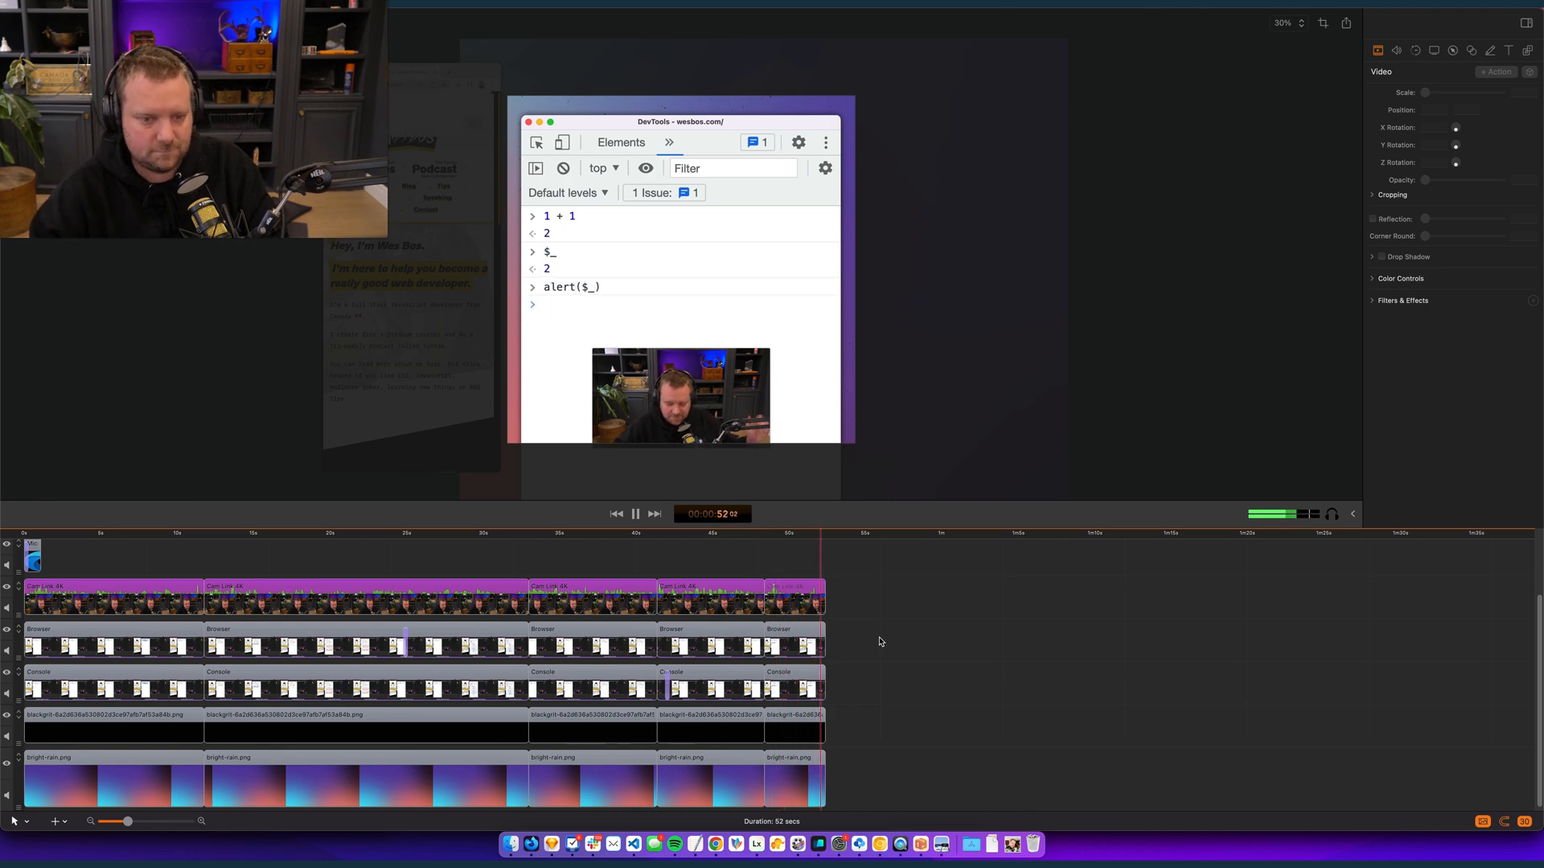
- Export the square video as console-tips-WIDE.mp4 in the ready folder at 1920 x 1920, 100% of original
{"action": "key", "text": "super+e"}
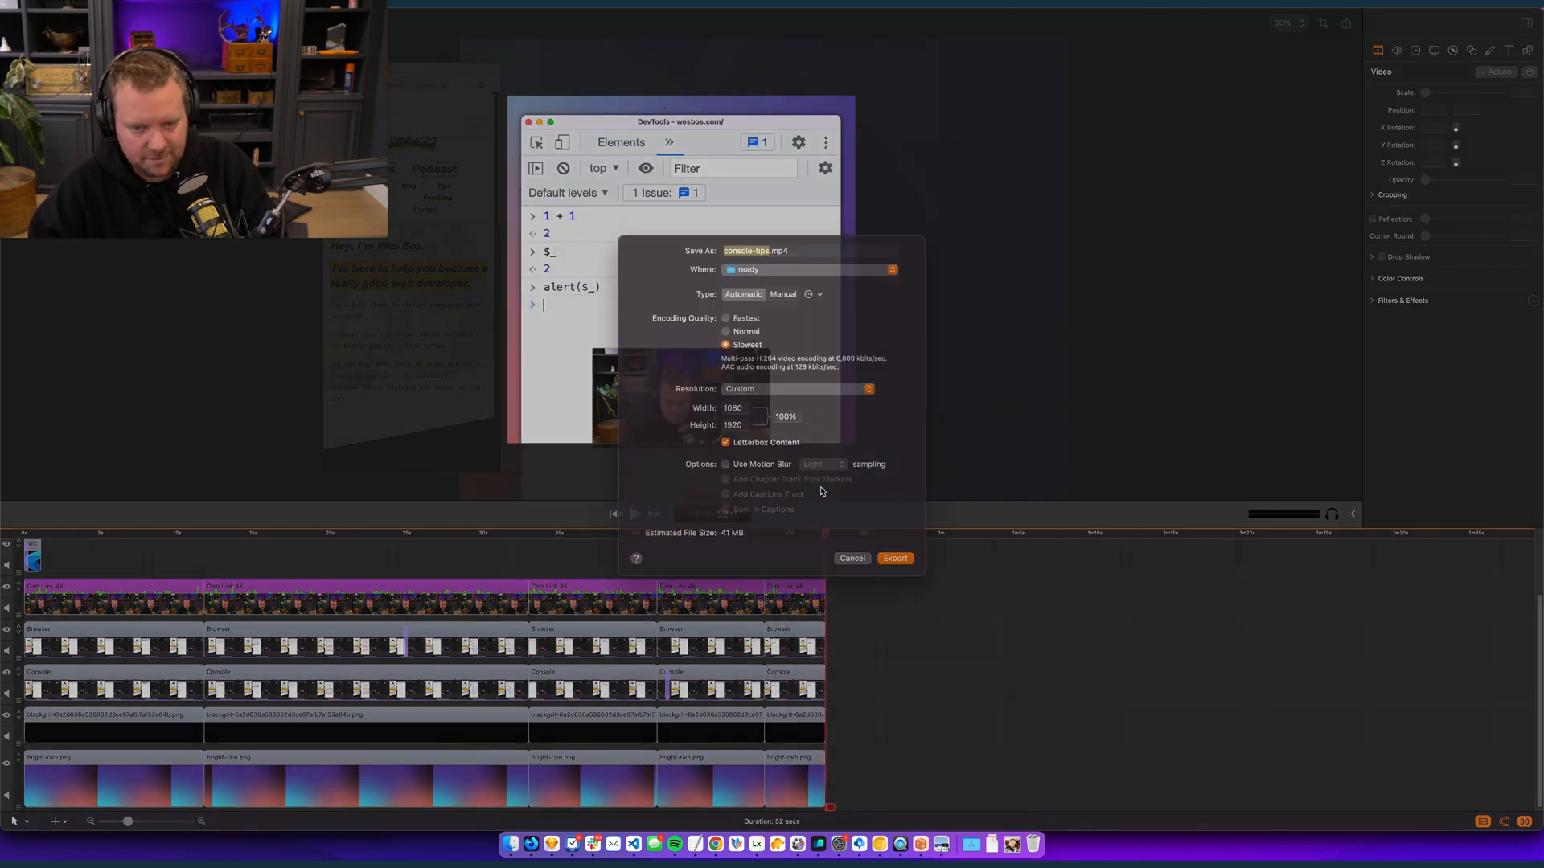
{"action": "left_click", "coordinate": [787, 405]}
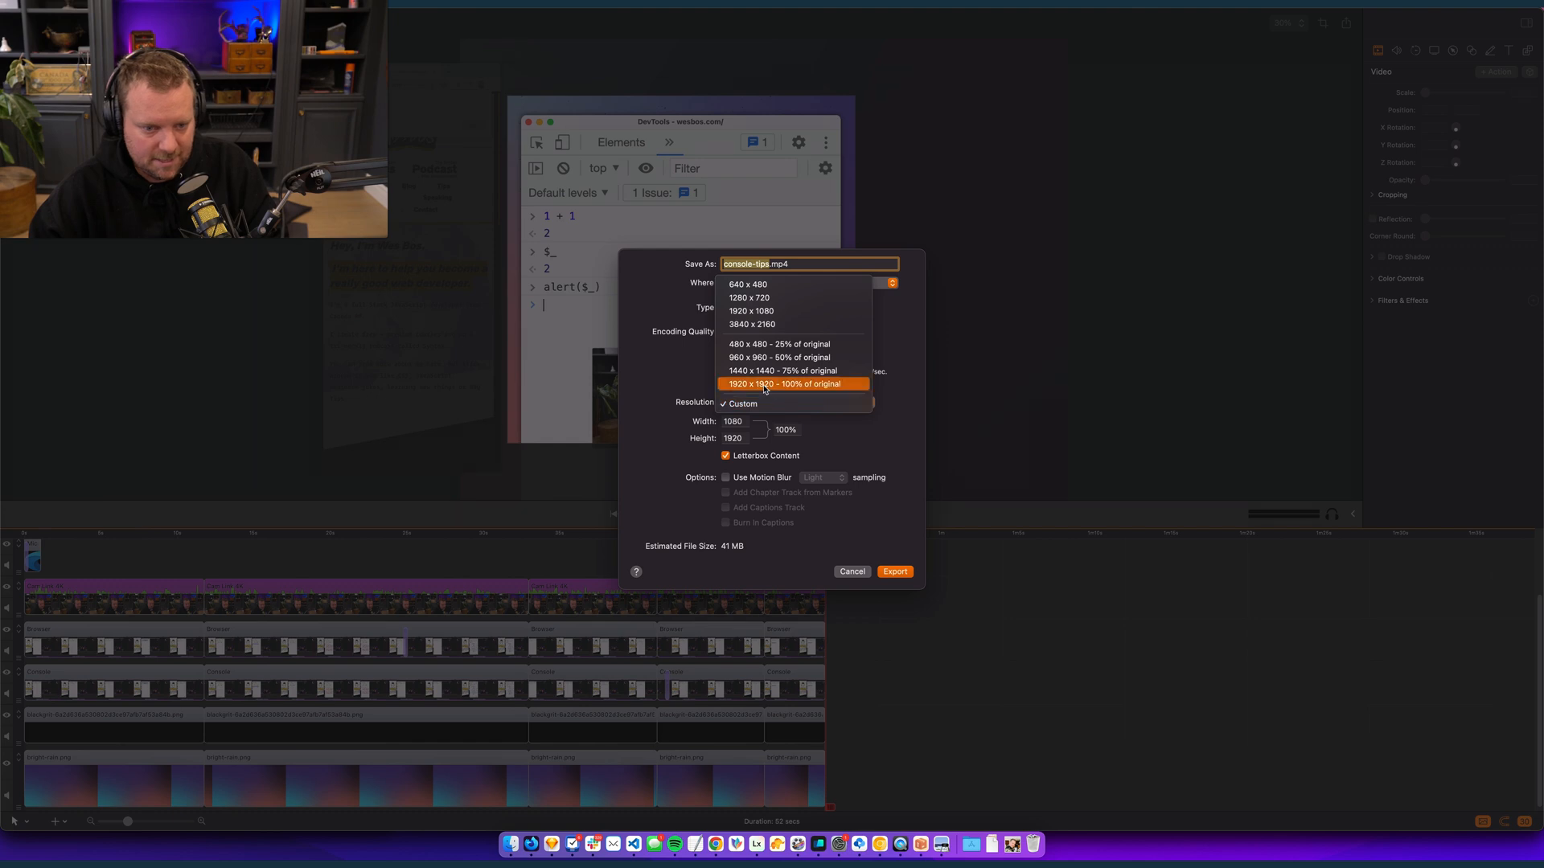
{"action": "left_click", "coordinate": [768, 391]}
{"action": "left_click", "coordinate": [767, 283]}
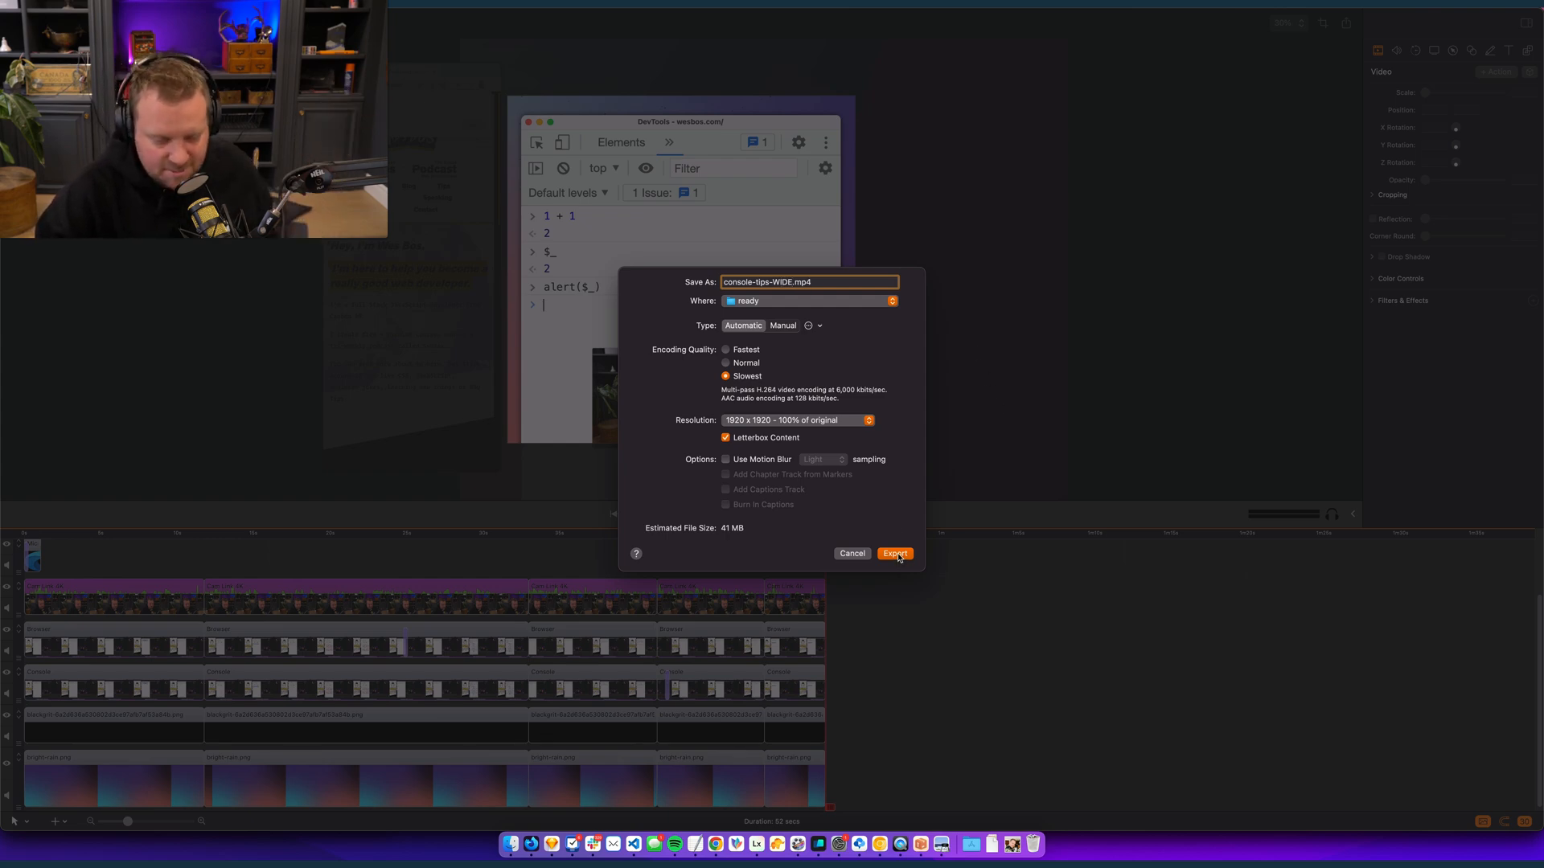
{"action": "left_click", "coordinate": [895, 554]}
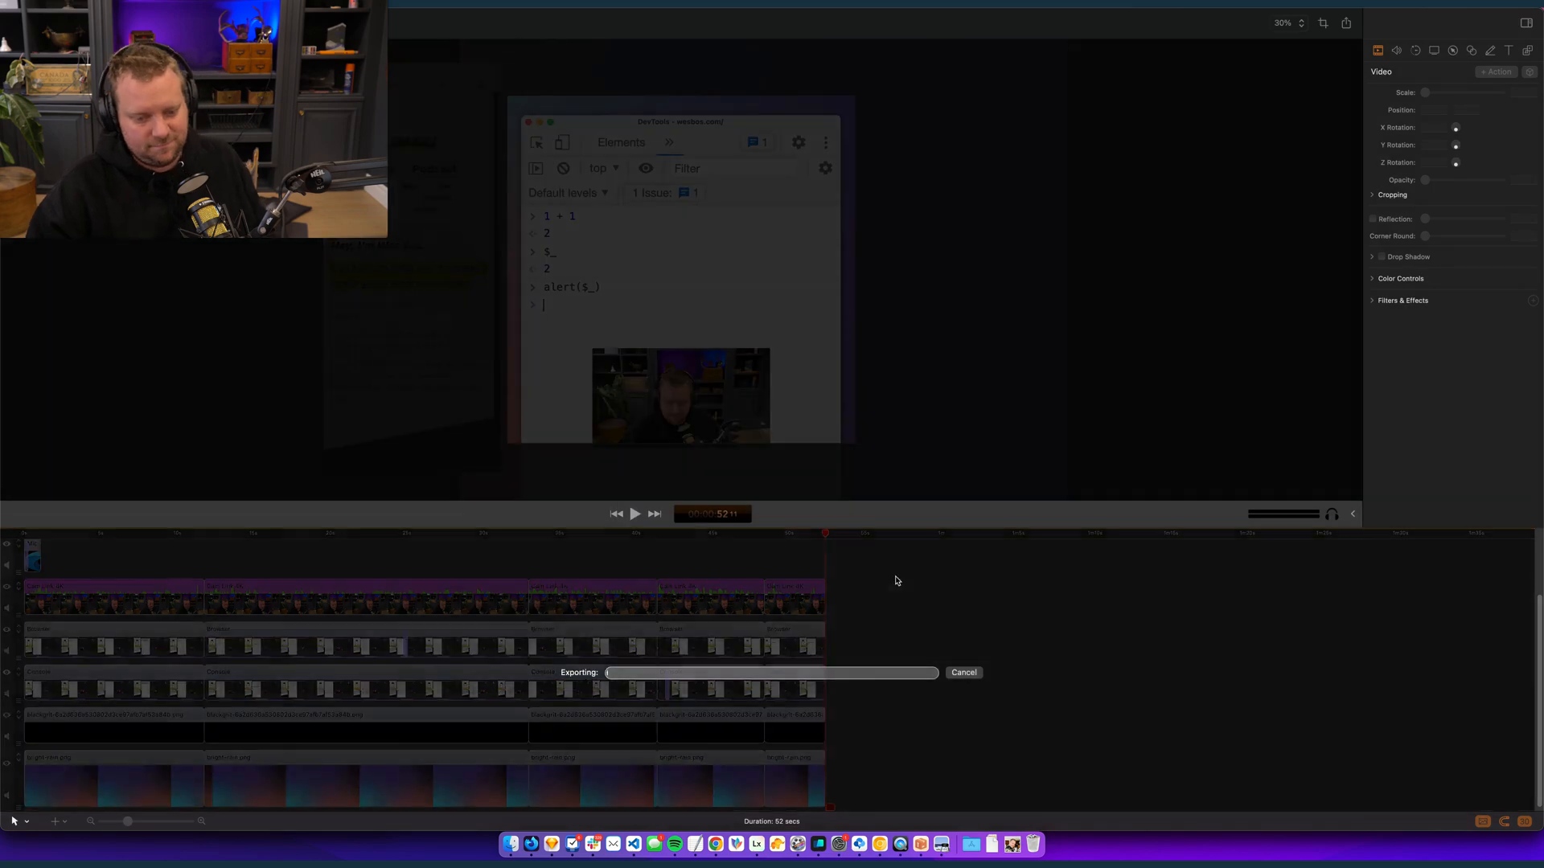